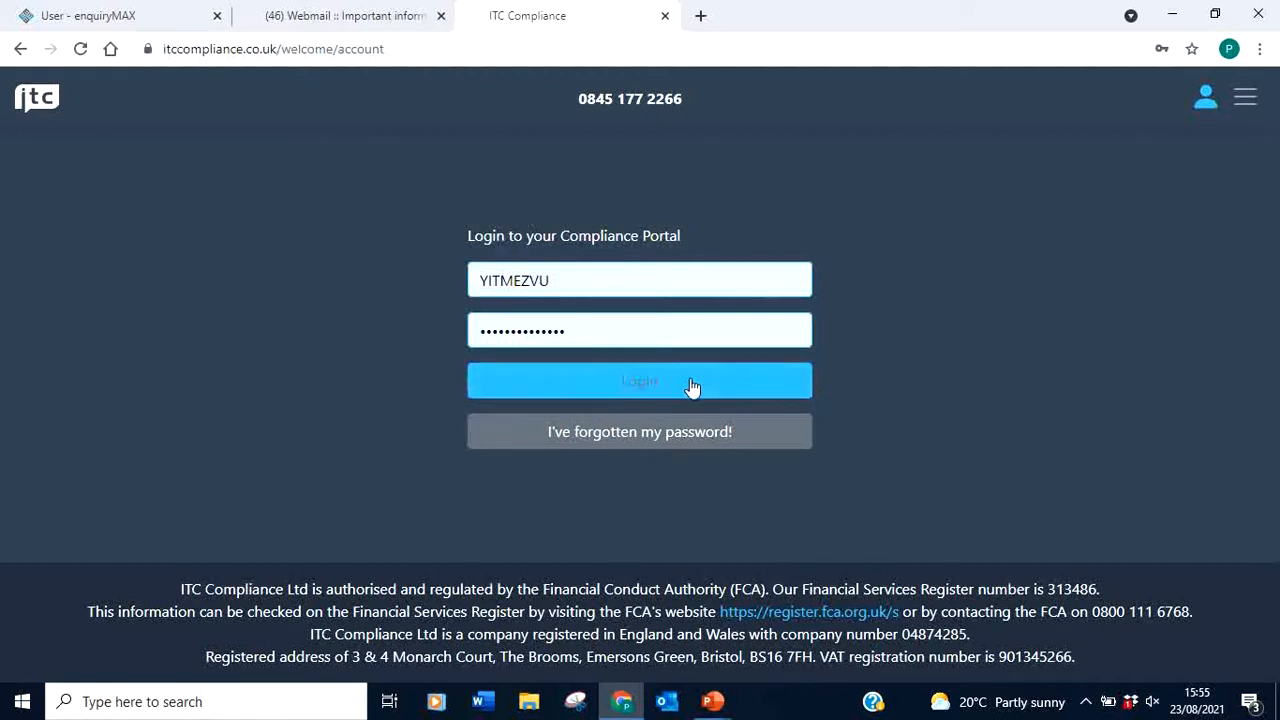
Log in to the Compliance Portal with the account's username and password
left_click(636, 390)
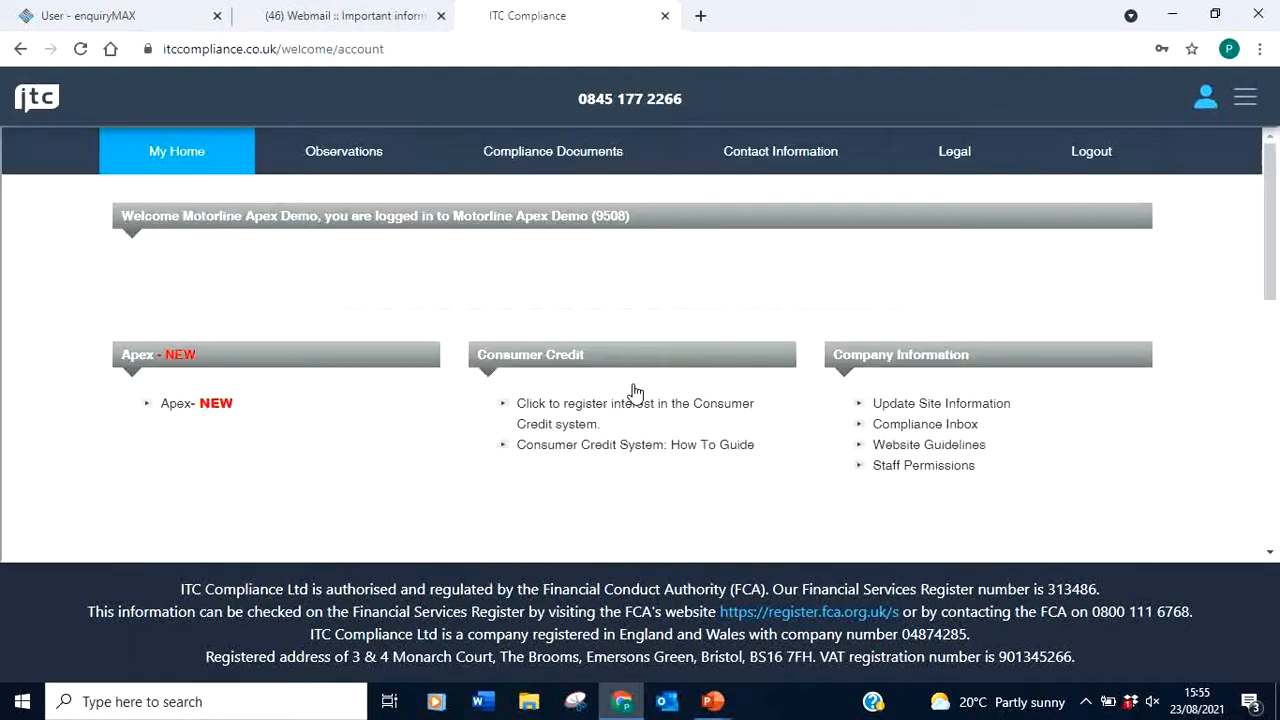
Open Apex - NEW from My Home and scroll down to its Control Panel
left_click(178, 405)
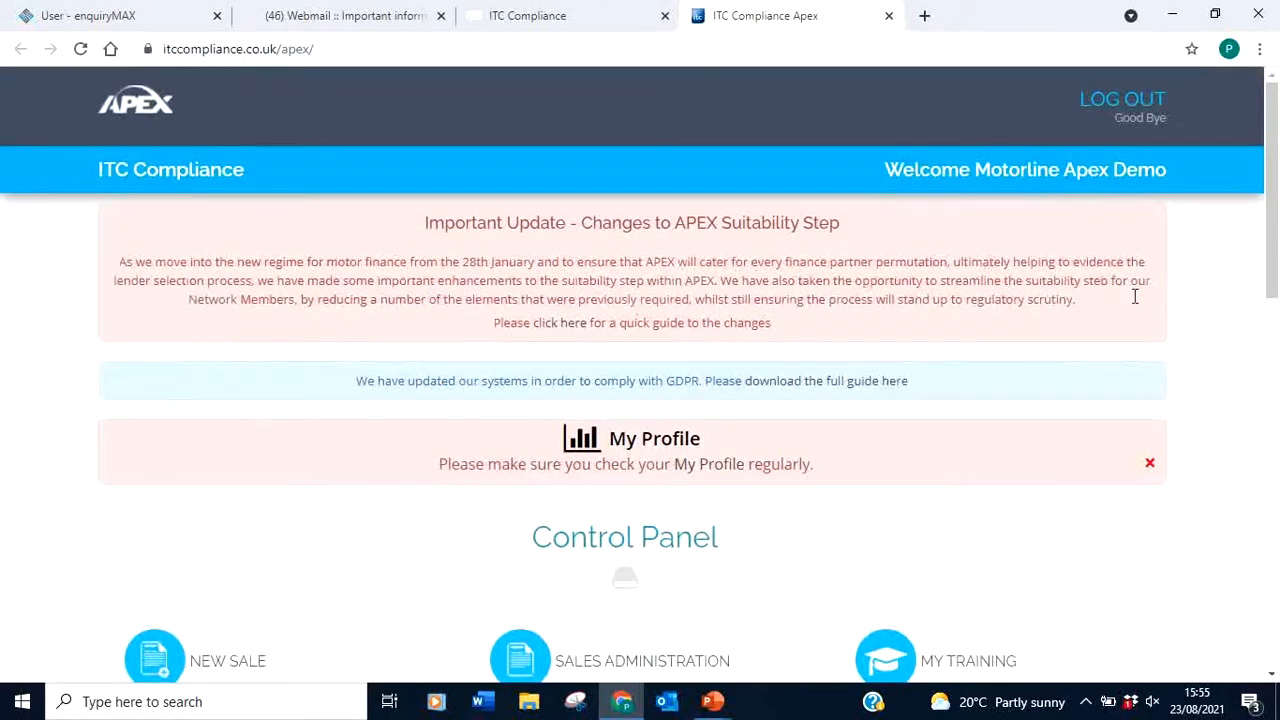
left_click_drag(1272, 200, 1270, 343)
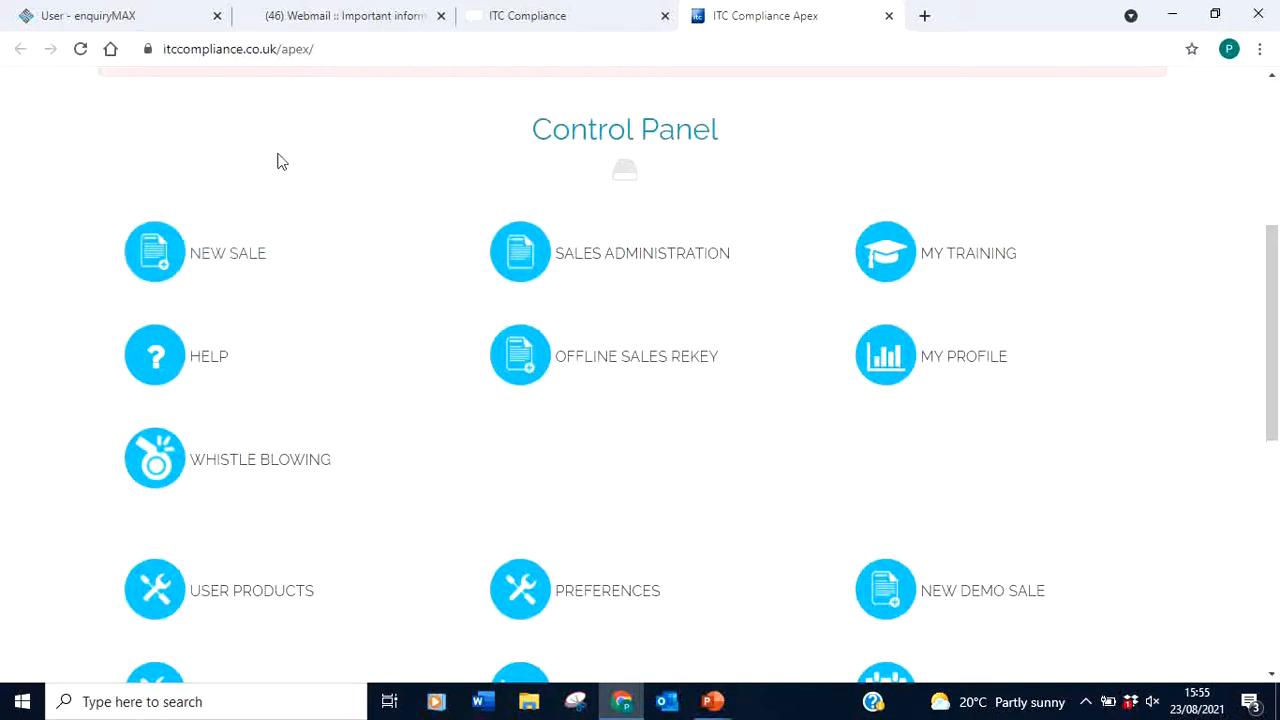
Start a new sale and search customer records for an existing customer's name
left_click(211, 270)
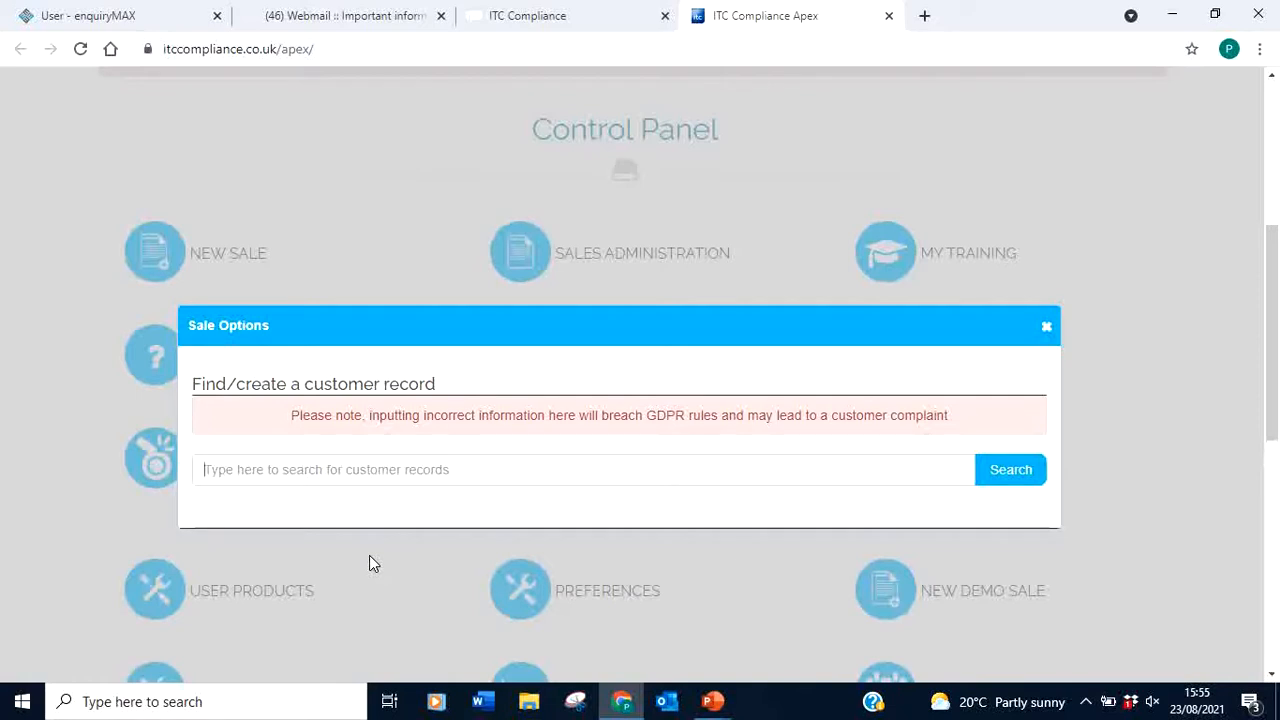
left_click(275, 468)
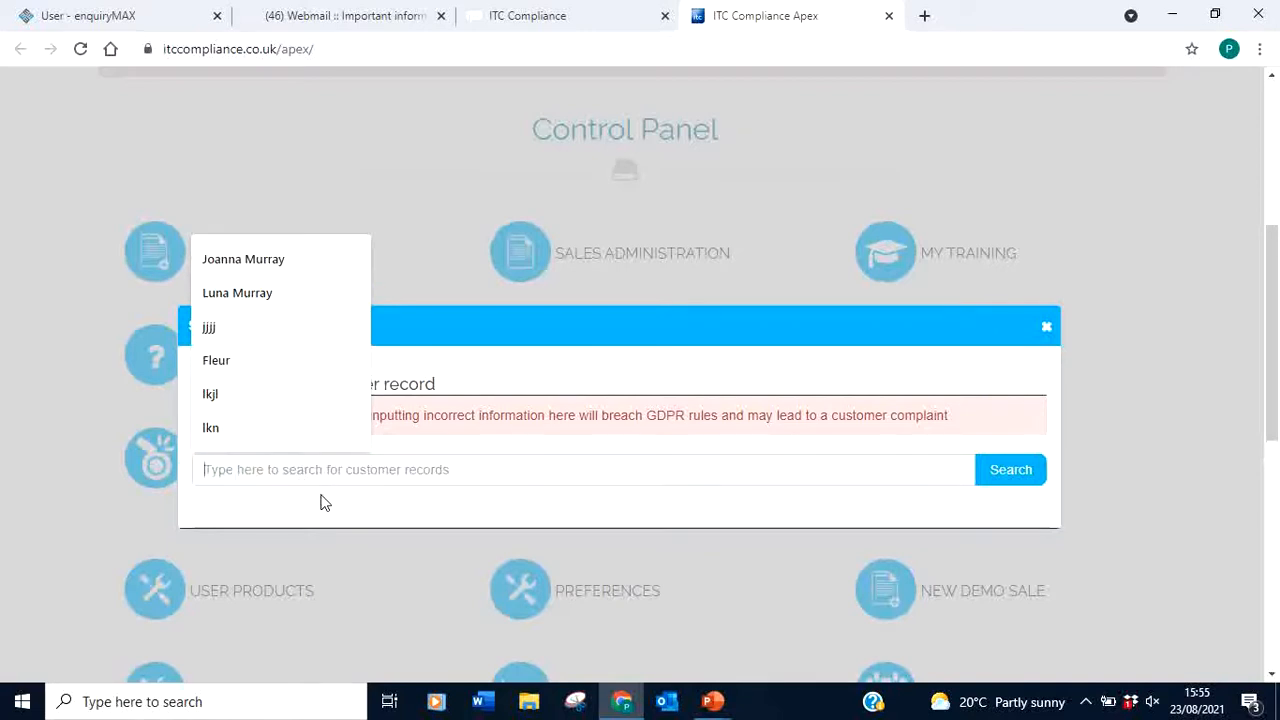
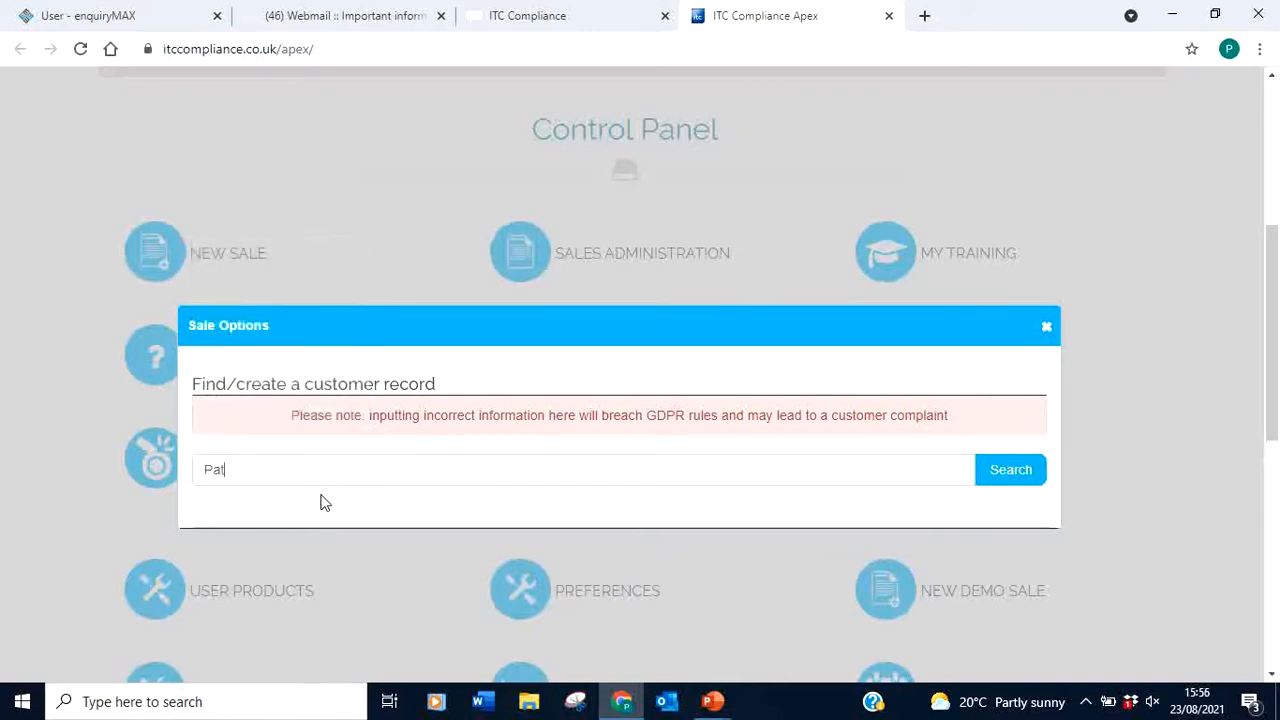
left_click(1008, 468)
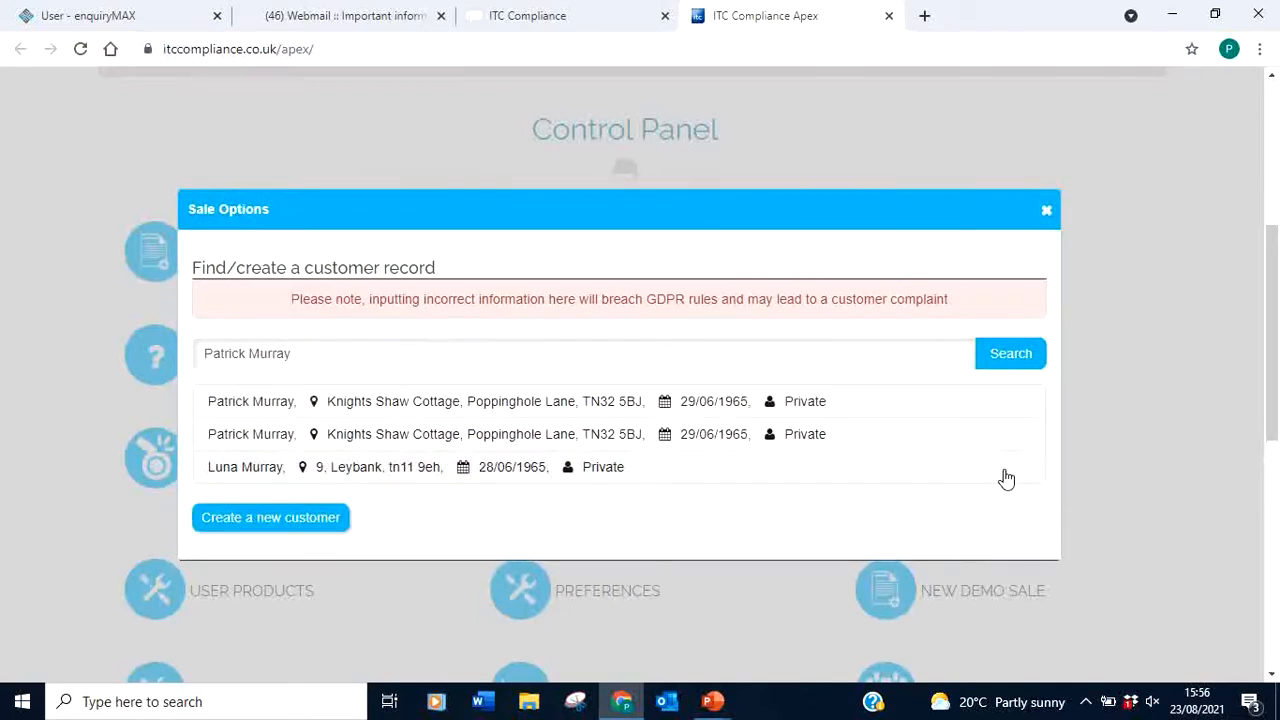
Search customer records again for 'hsy', which returns no matches
left_click_drag(329, 350, 191, 350)
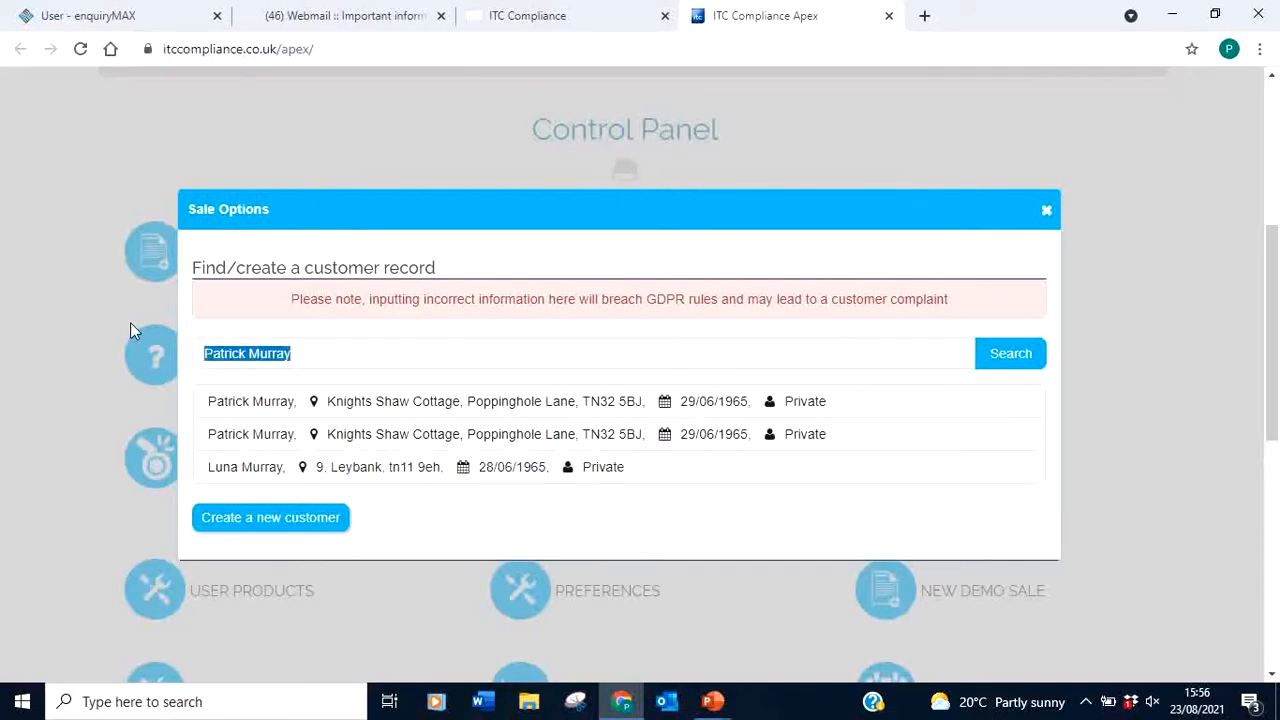
type("hsy")
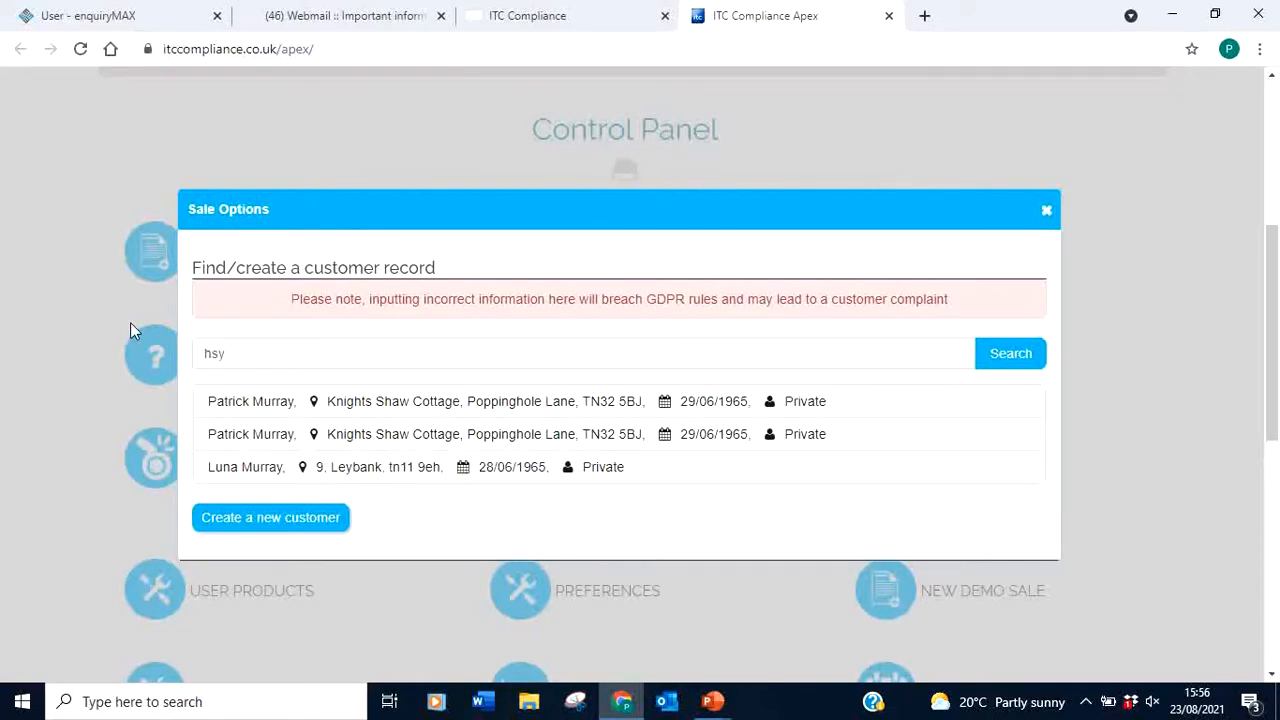
left_click(1008, 354)
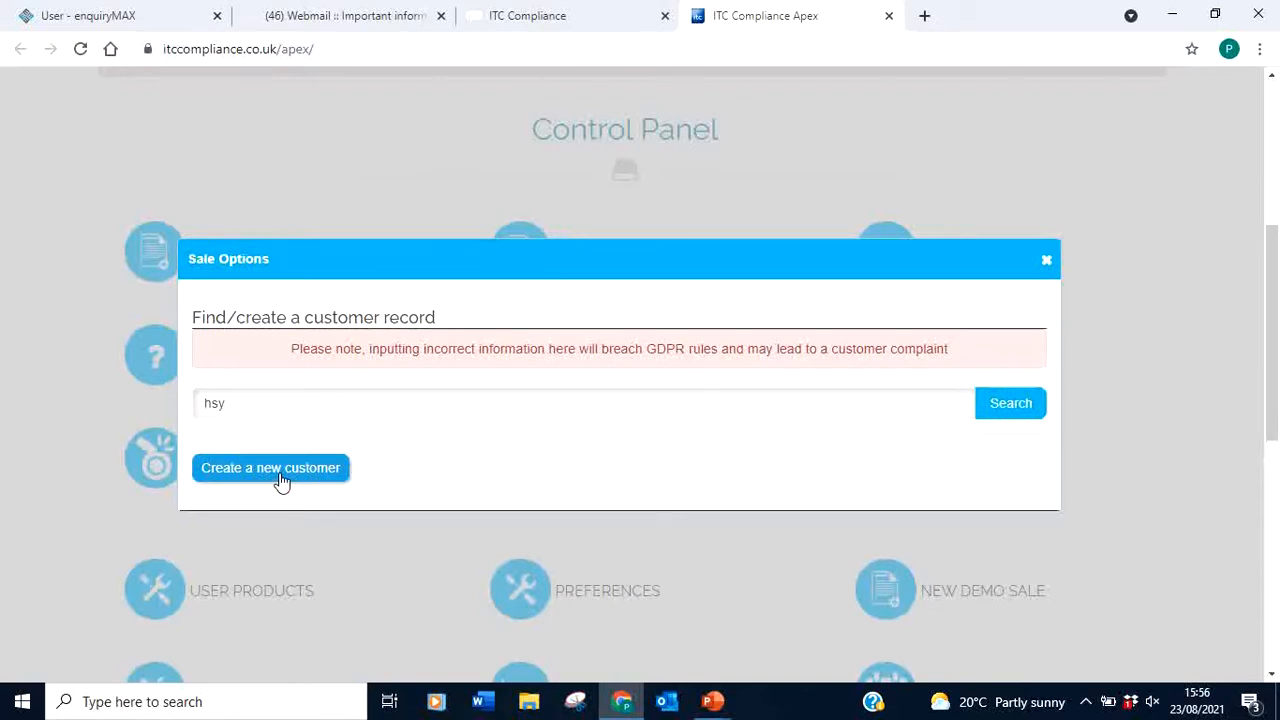
Start a new Private customer record titled Mr with the customer's first and last name
left_click(282, 482)
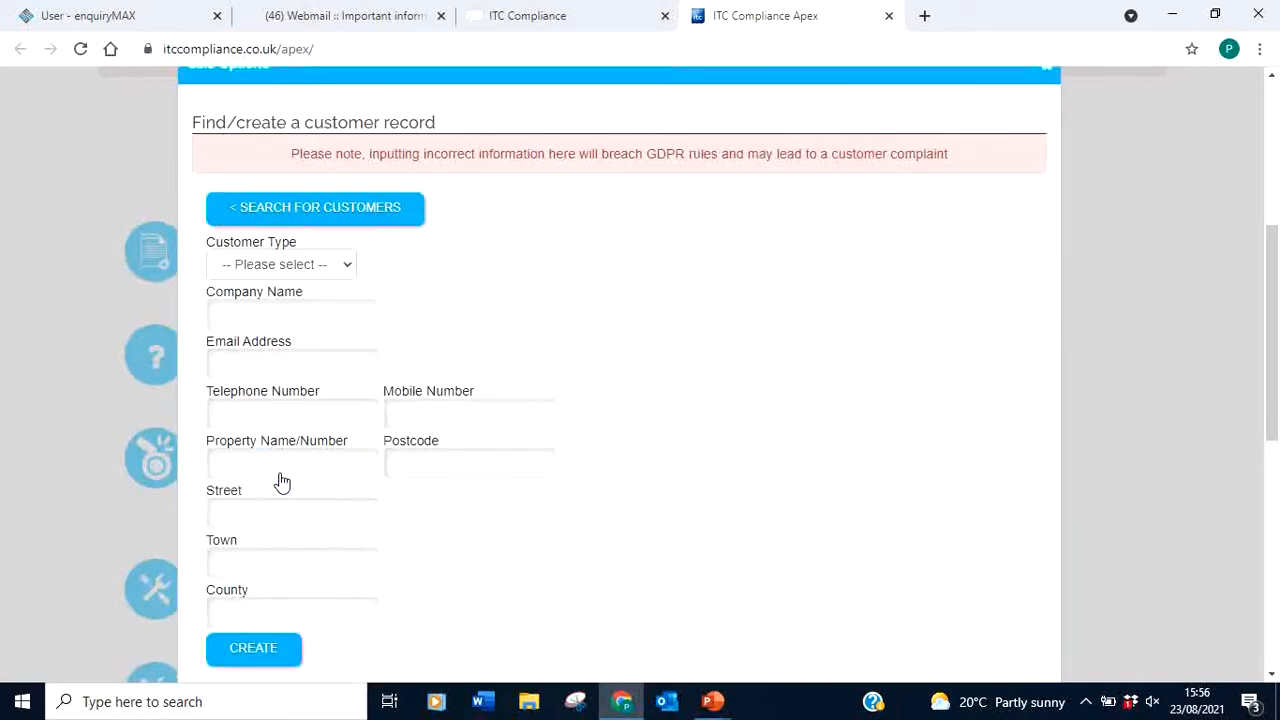
left_click(329, 268)
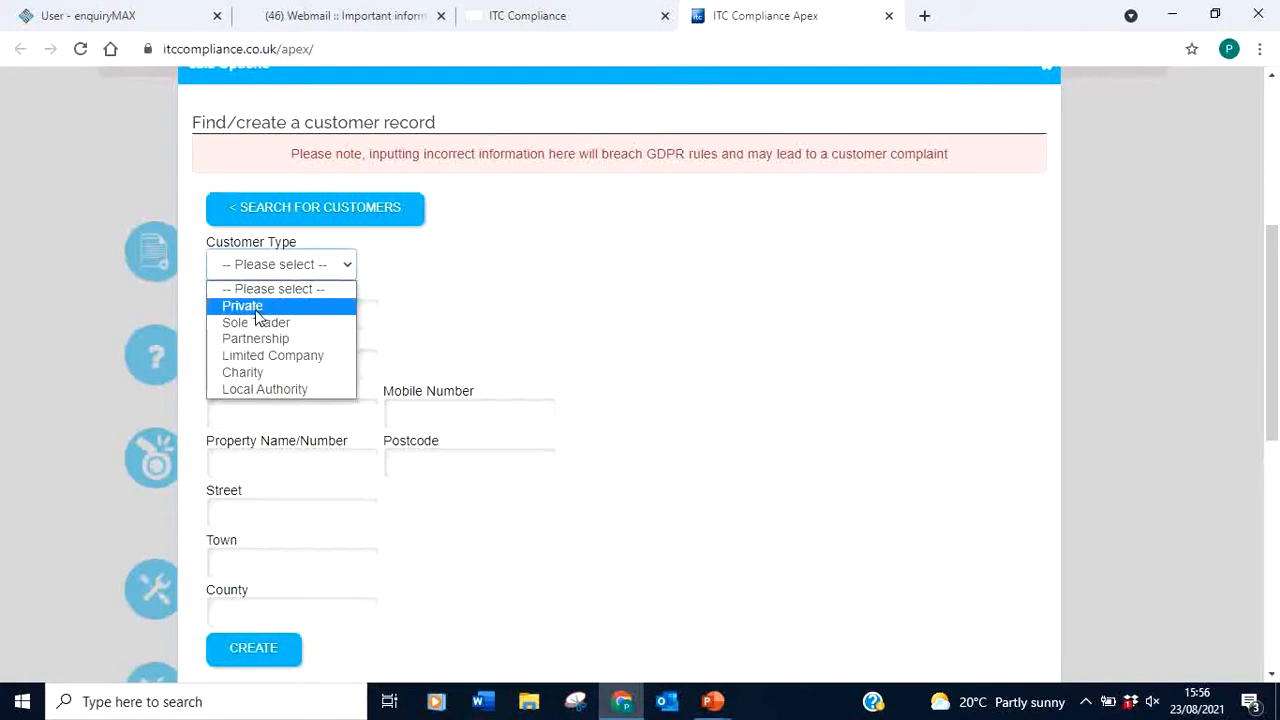
left_click(257, 310)
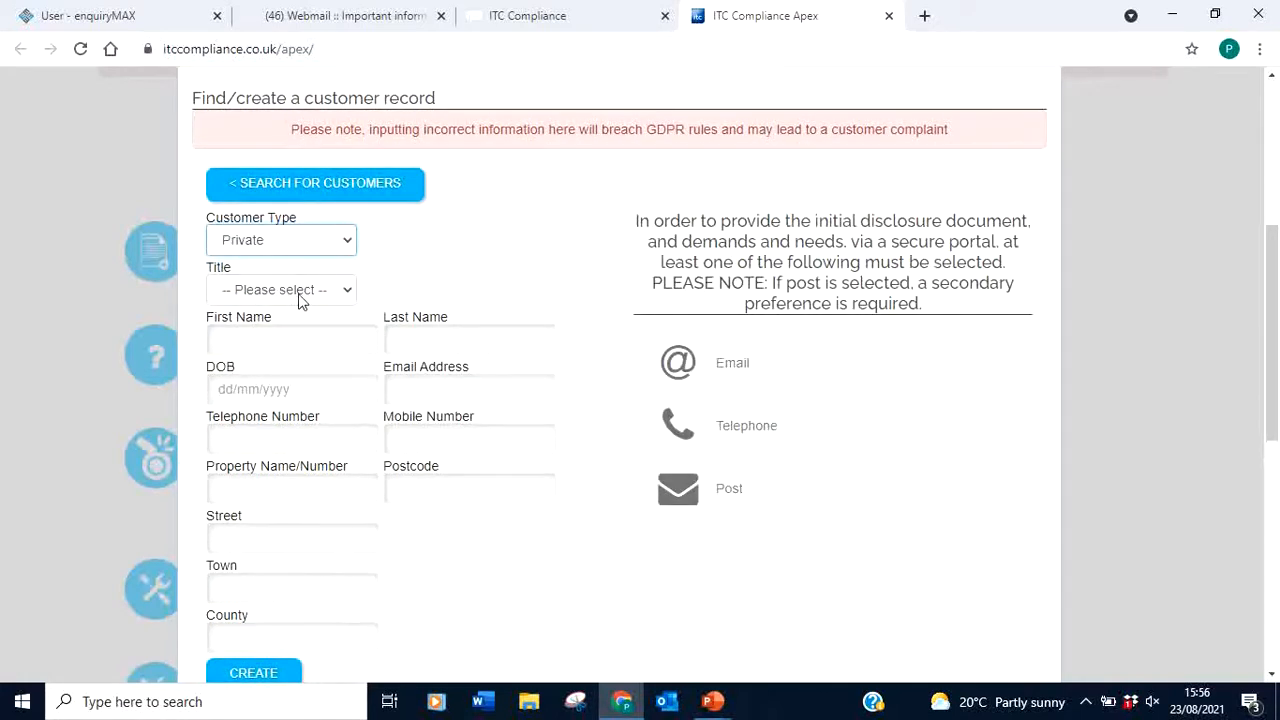
left_click(298, 296)
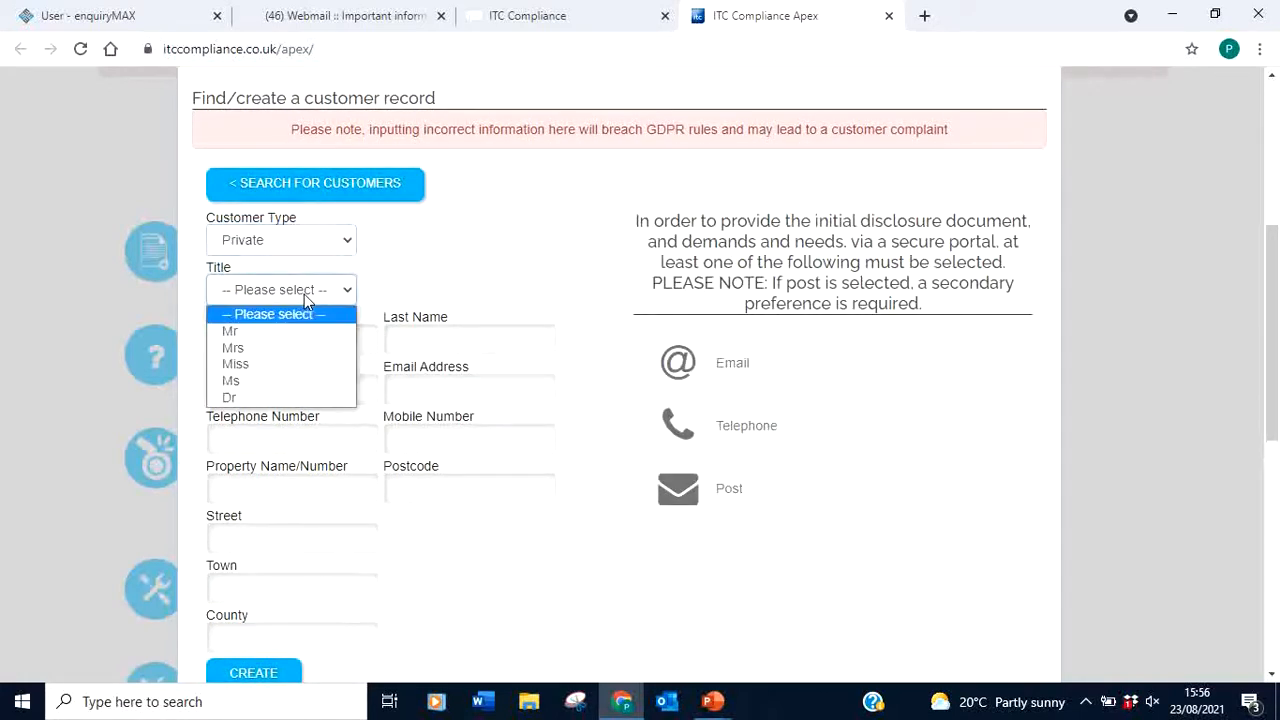
left_click(237, 334)
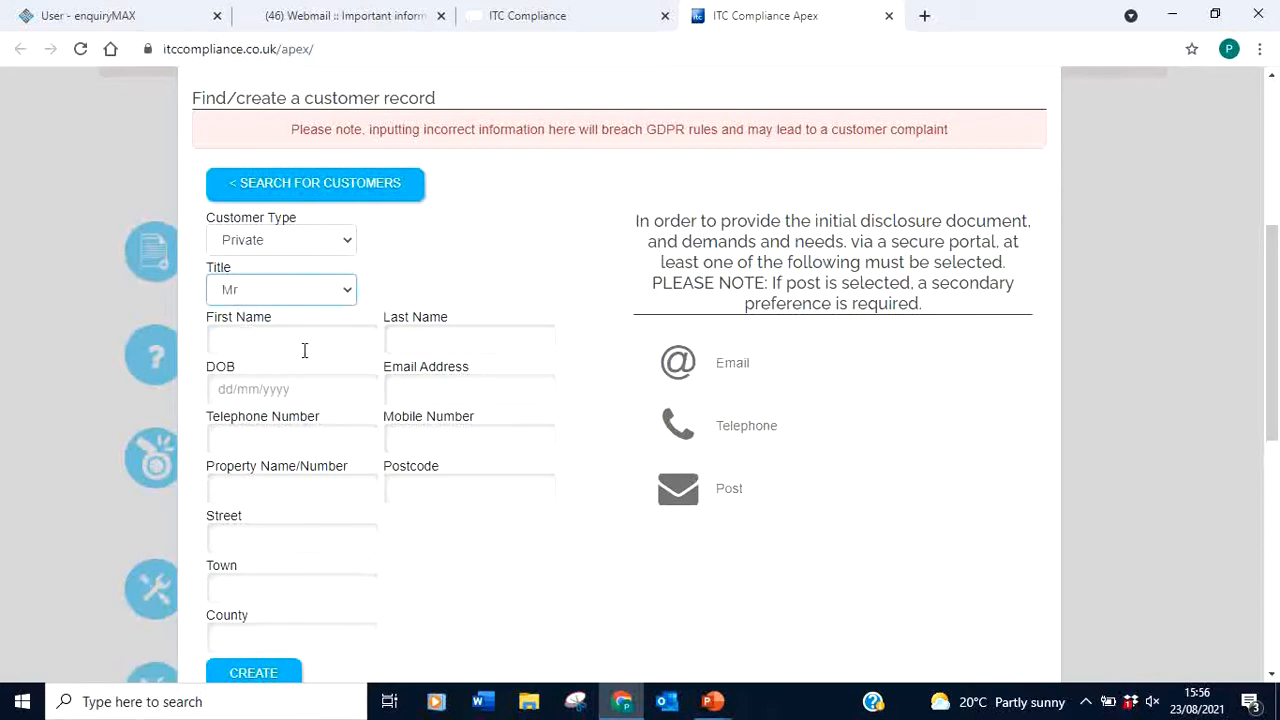
left_click(248, 342)
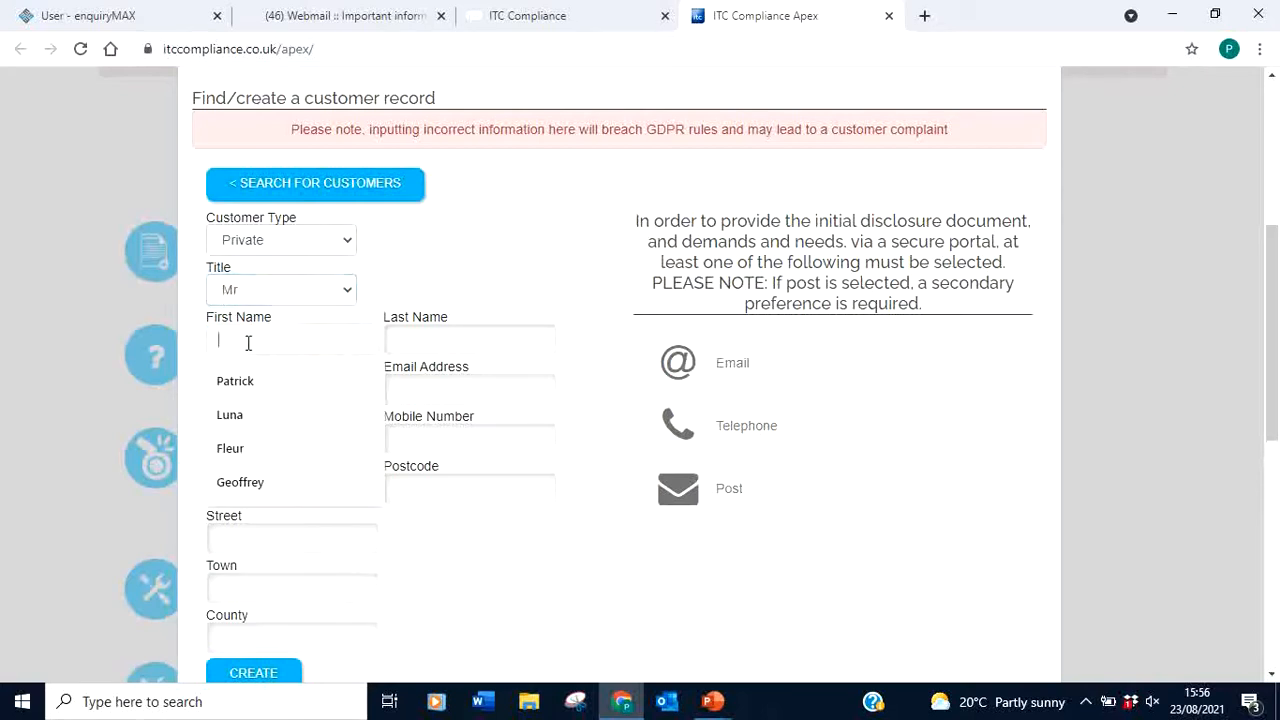
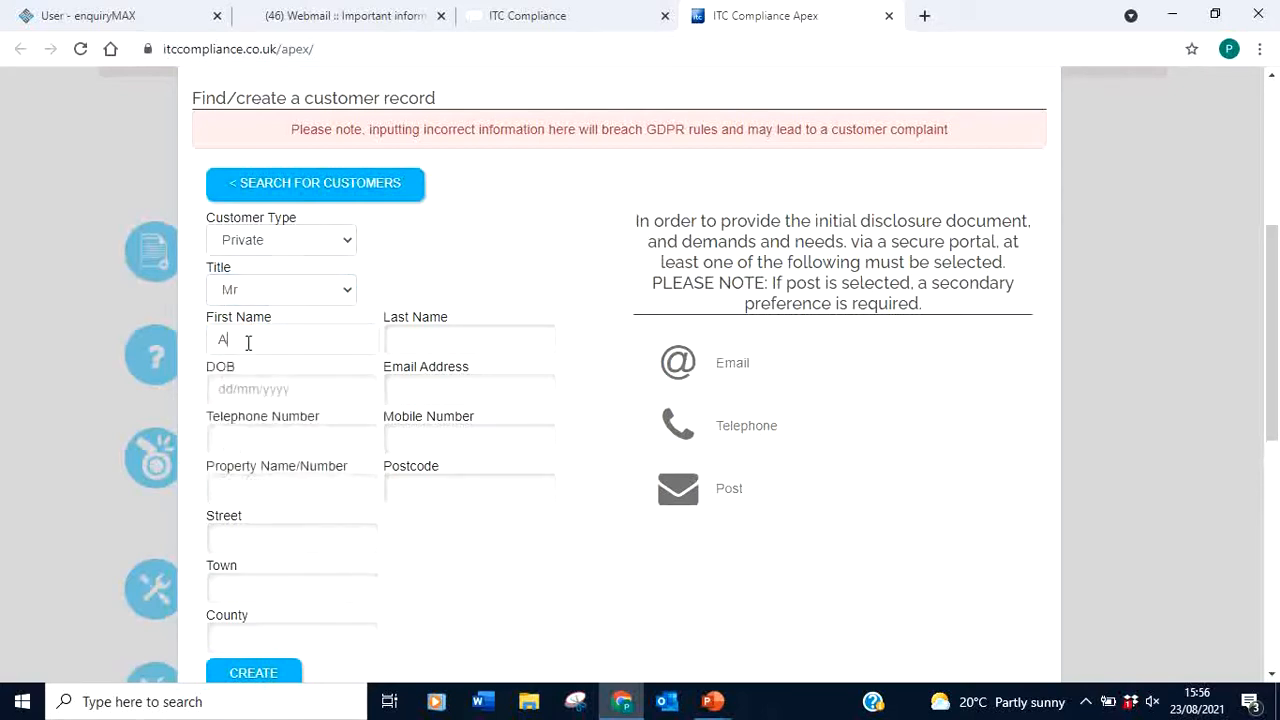
key("Tab")
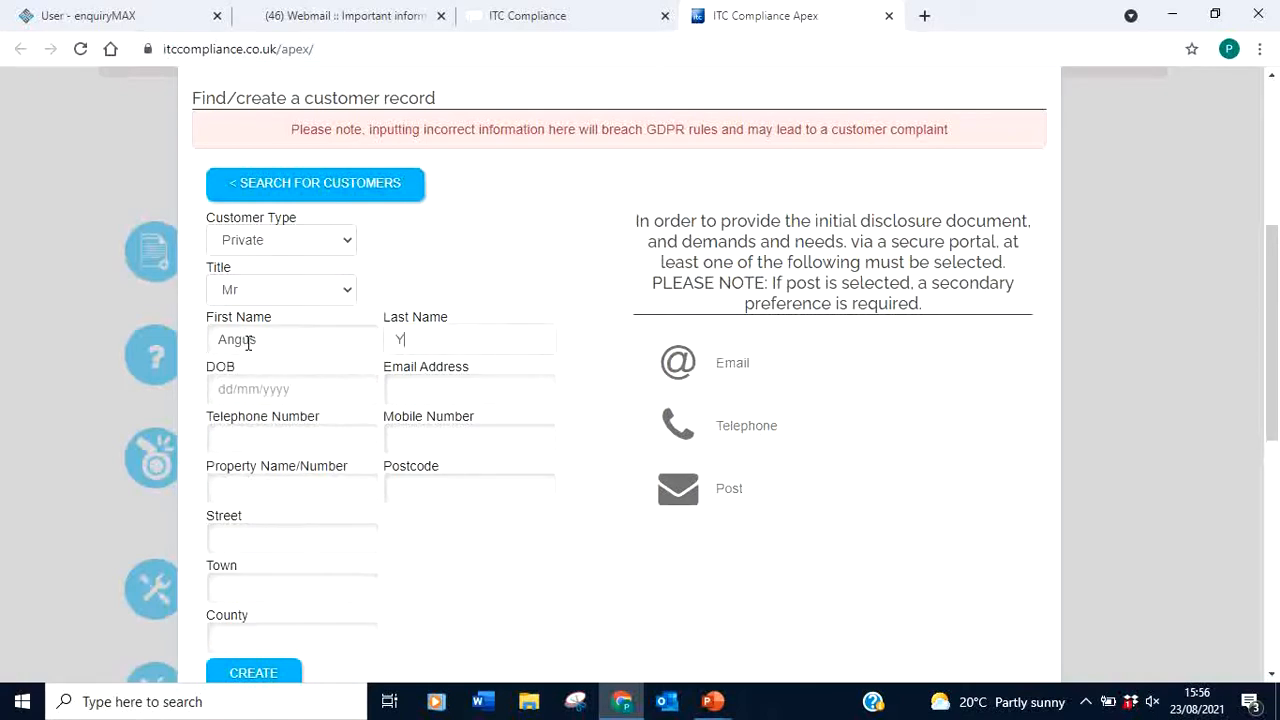
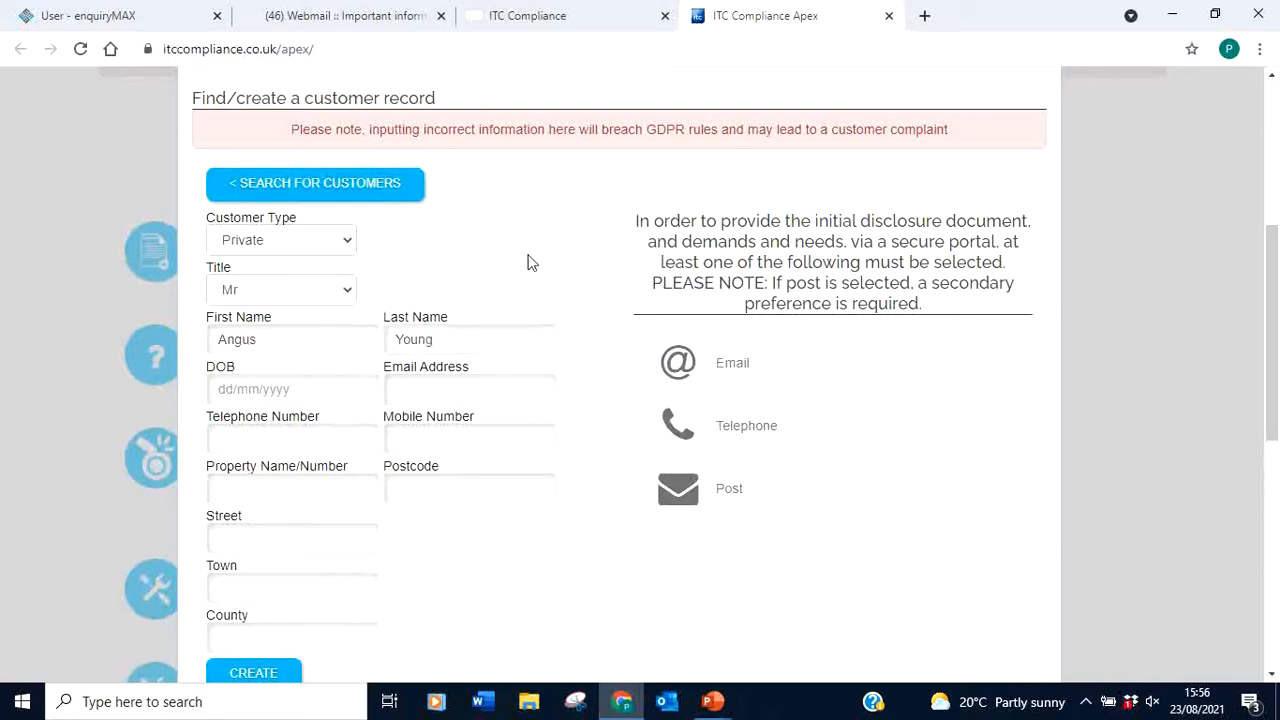
Fill in the customer's date of birth and e-mail address, correcting typos
left_click(305, 389)
type("29/")
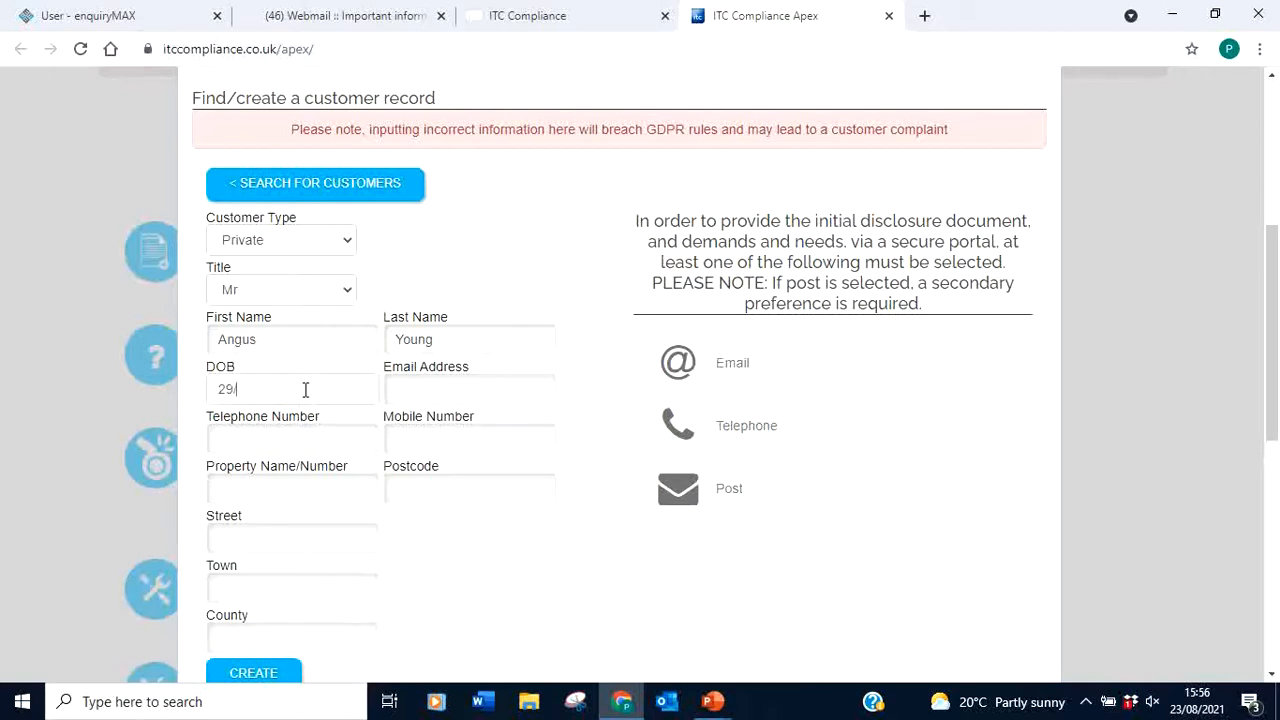
type("06/1965")
left_click(449, 386)
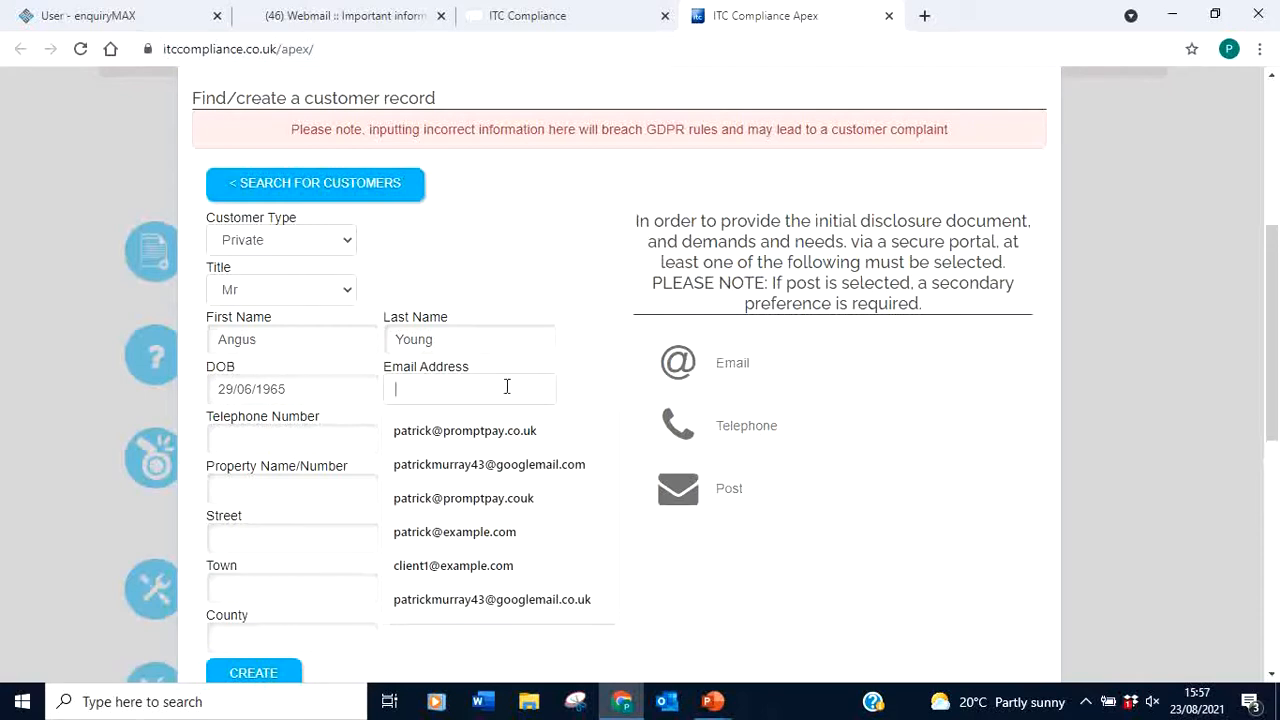
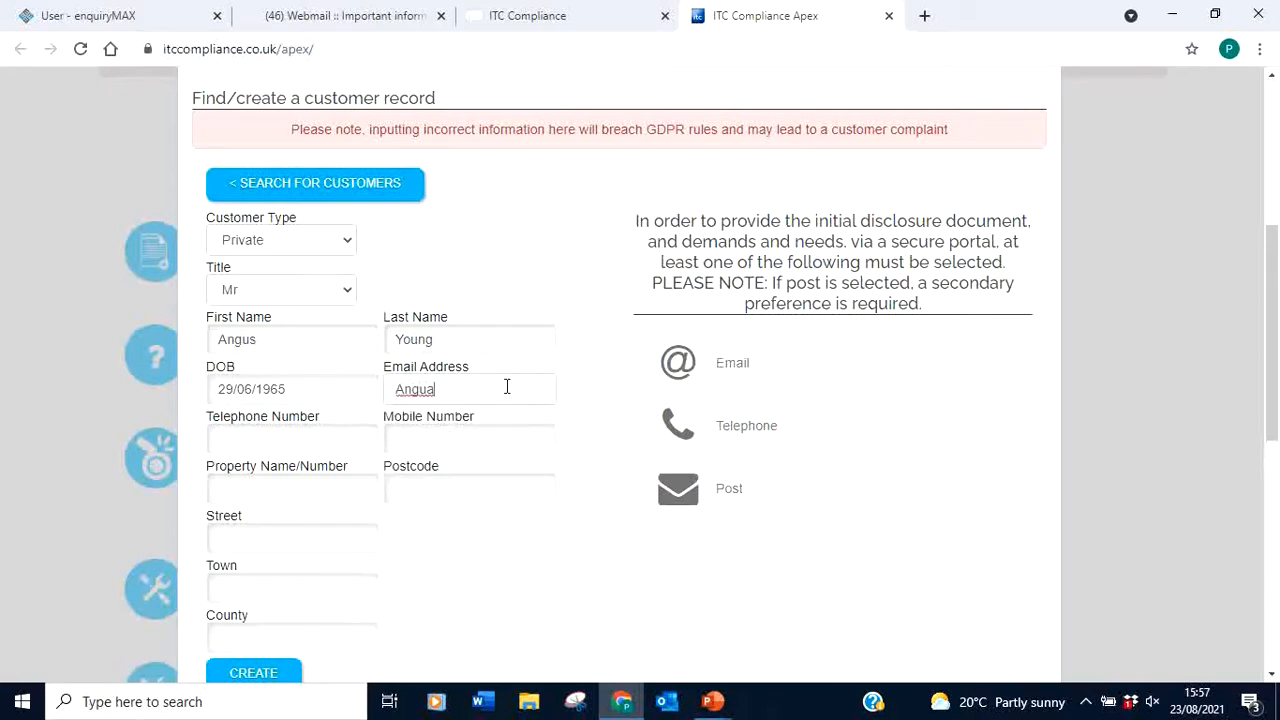
left_click(550, 415)
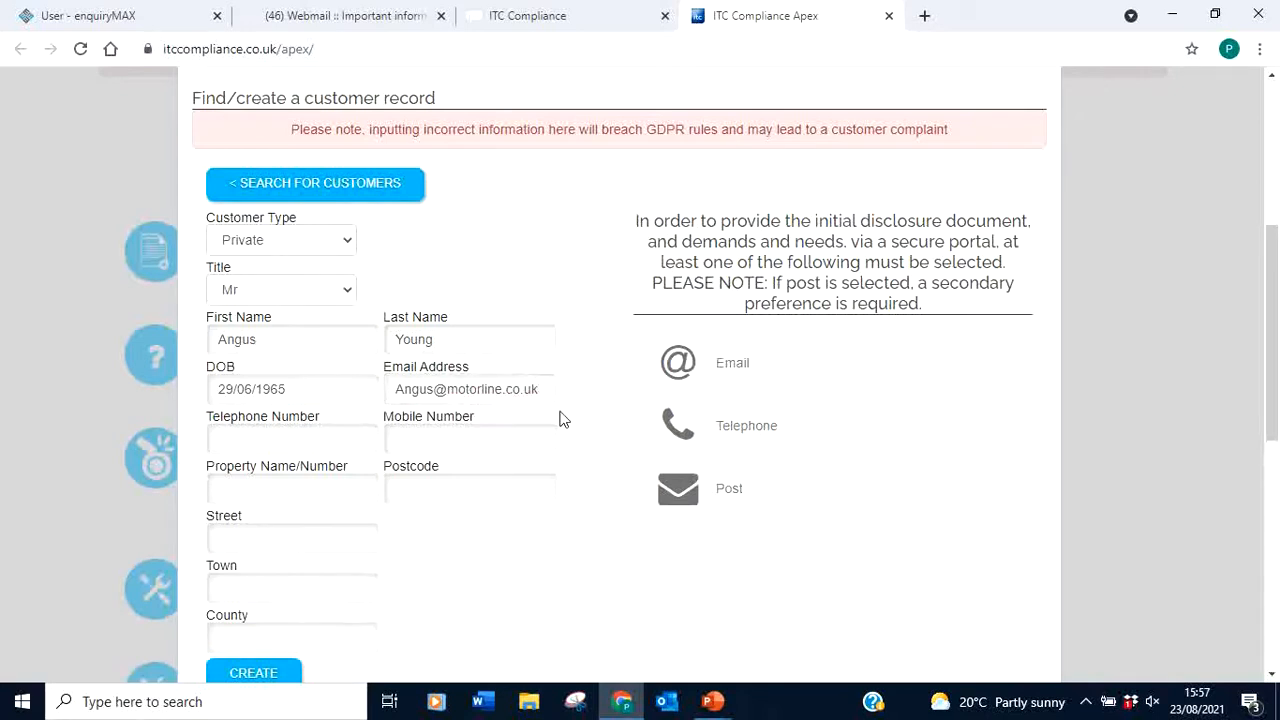
Enter the customer's telephone number, auto-fill the address from the postcode, and add the property name
left_click(264, 439)
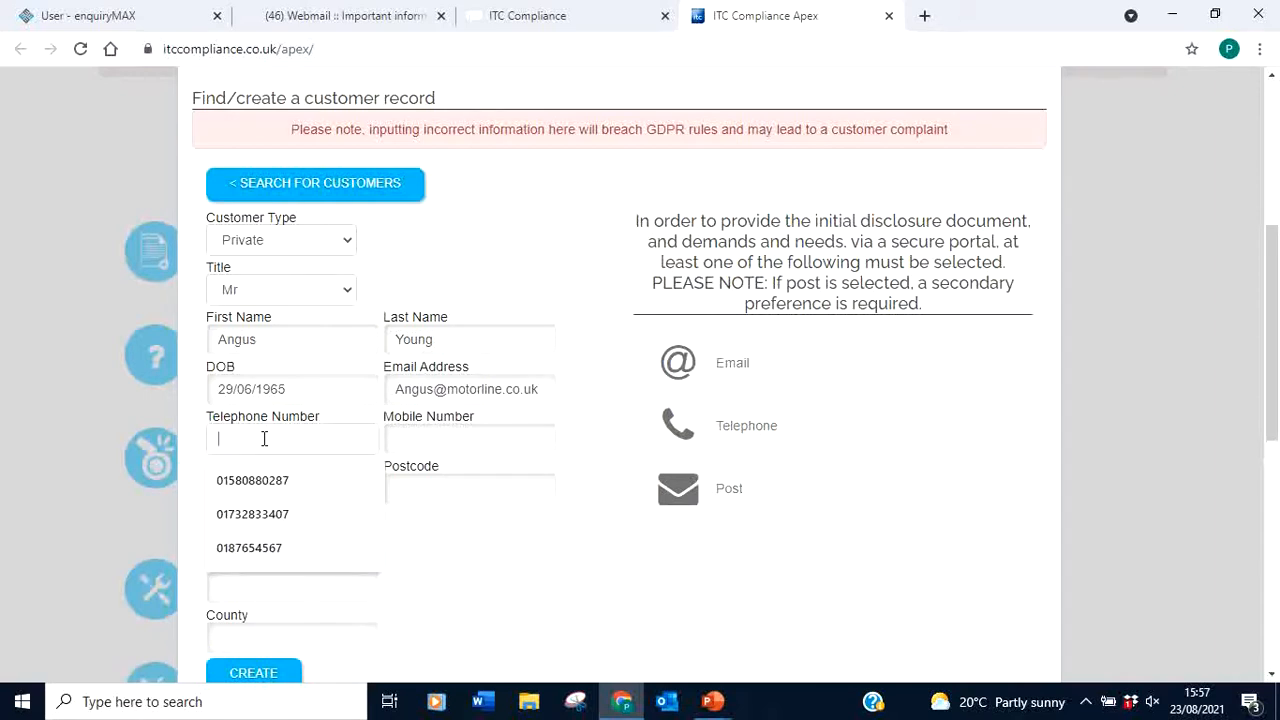
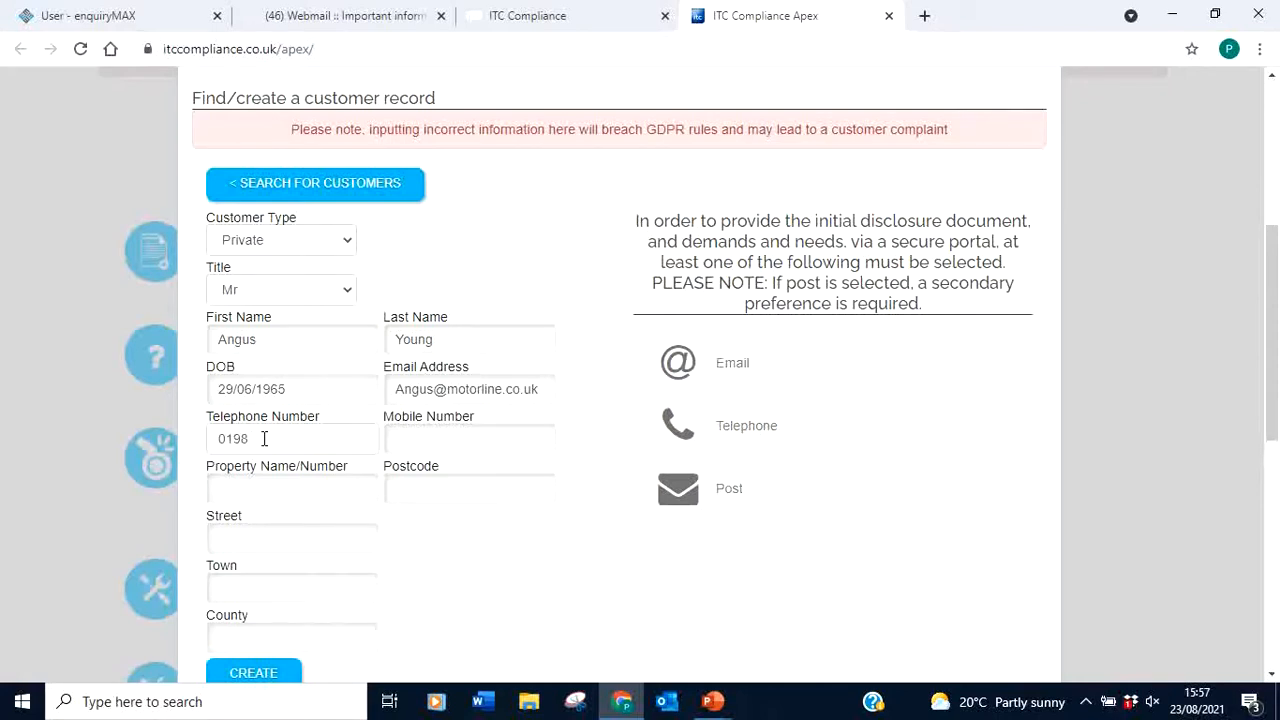
left_click(277, 503)
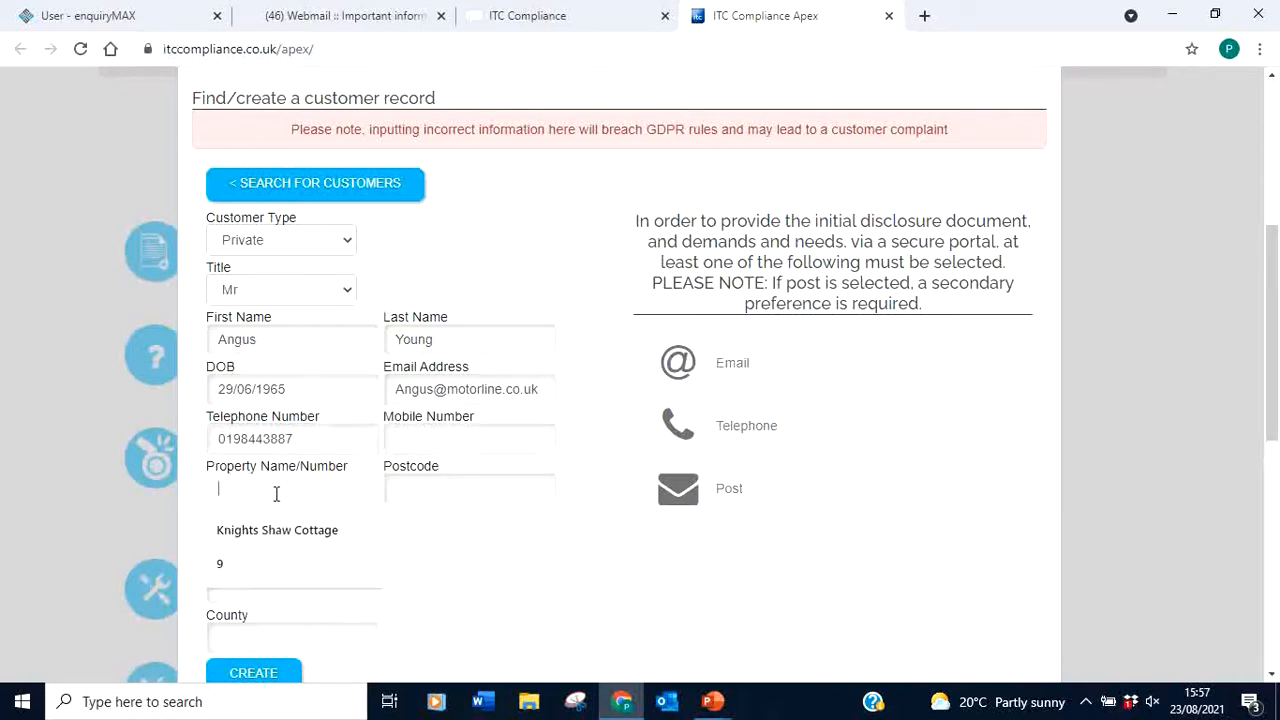
left_click(465, 489)
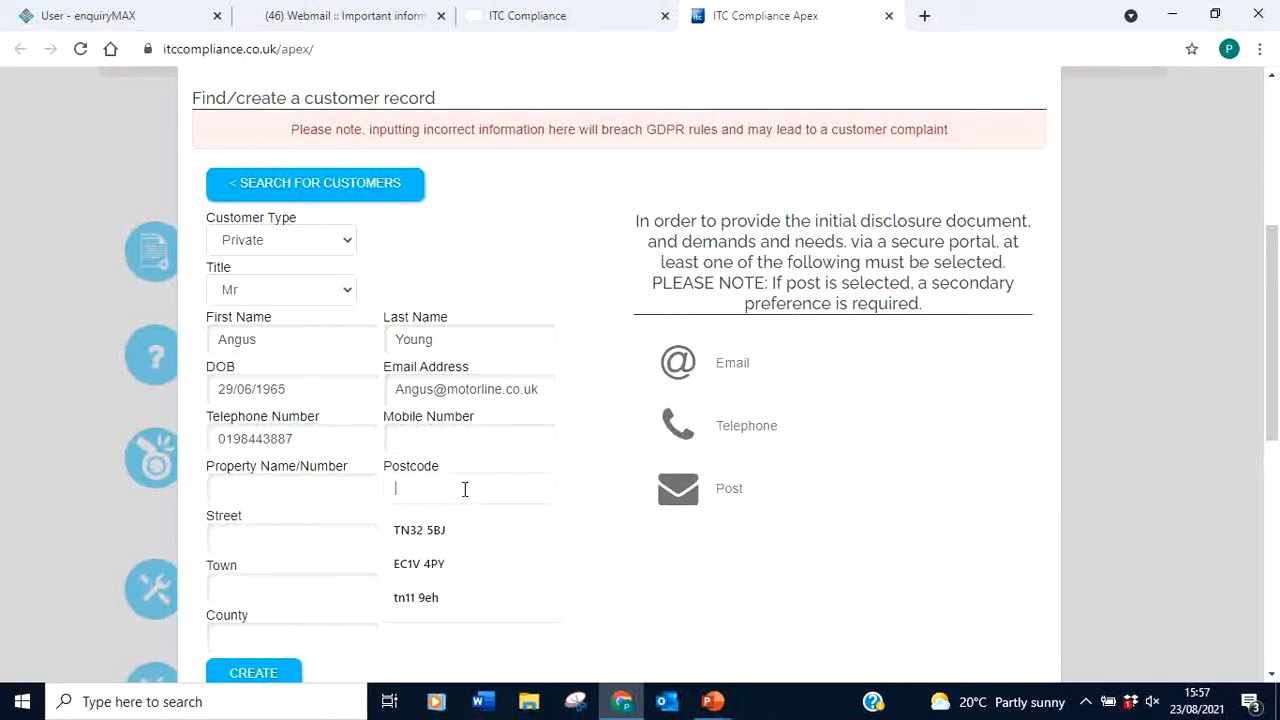
type("T")
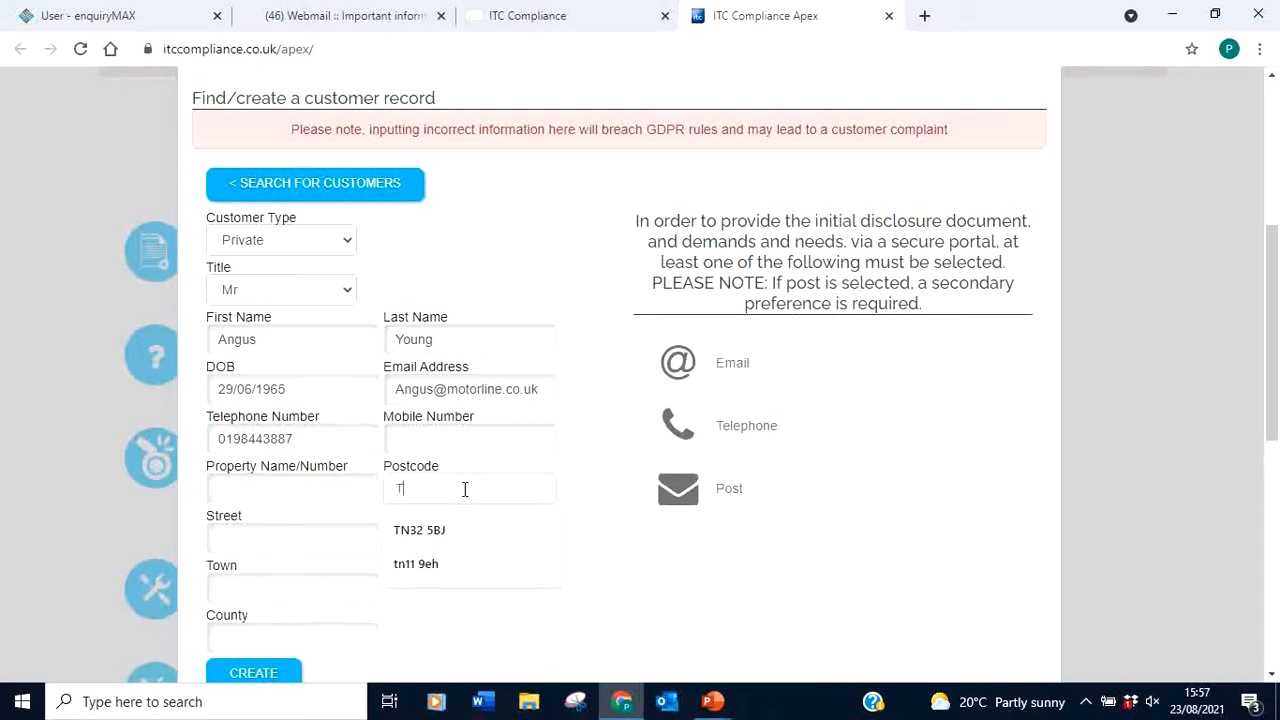
type("N2")
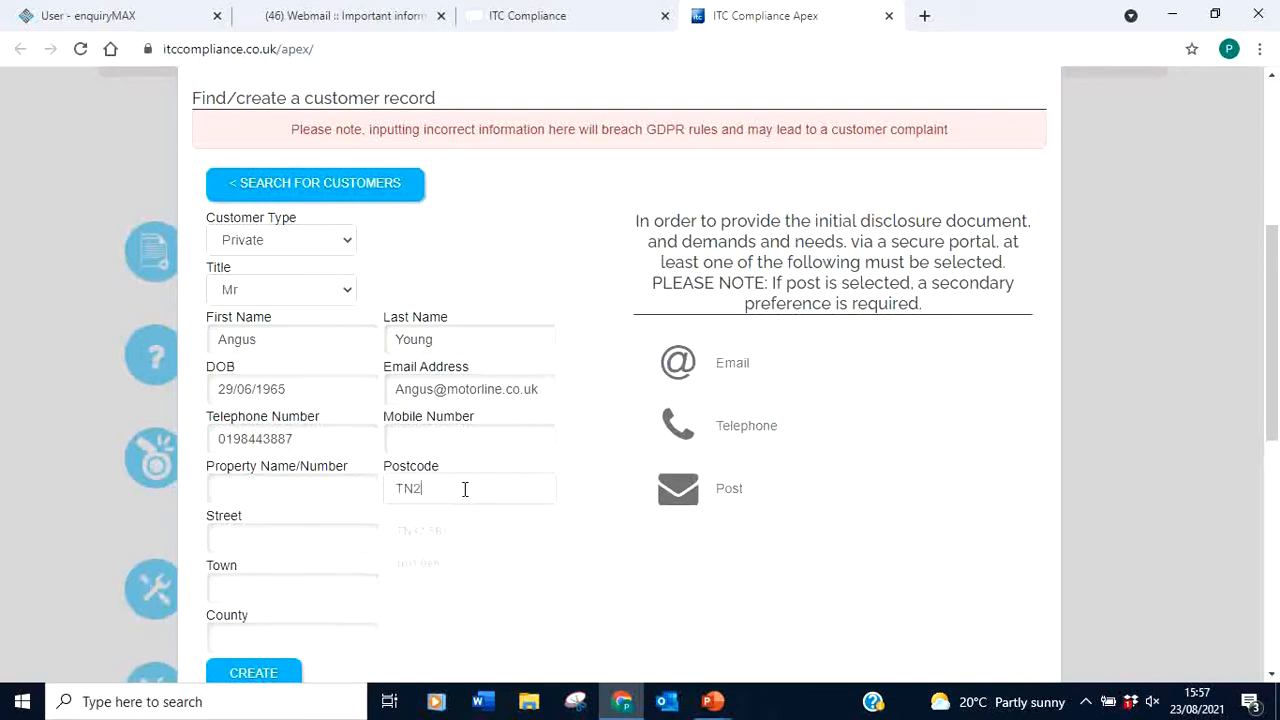
type(" 3EY")
left_click(528, 560)
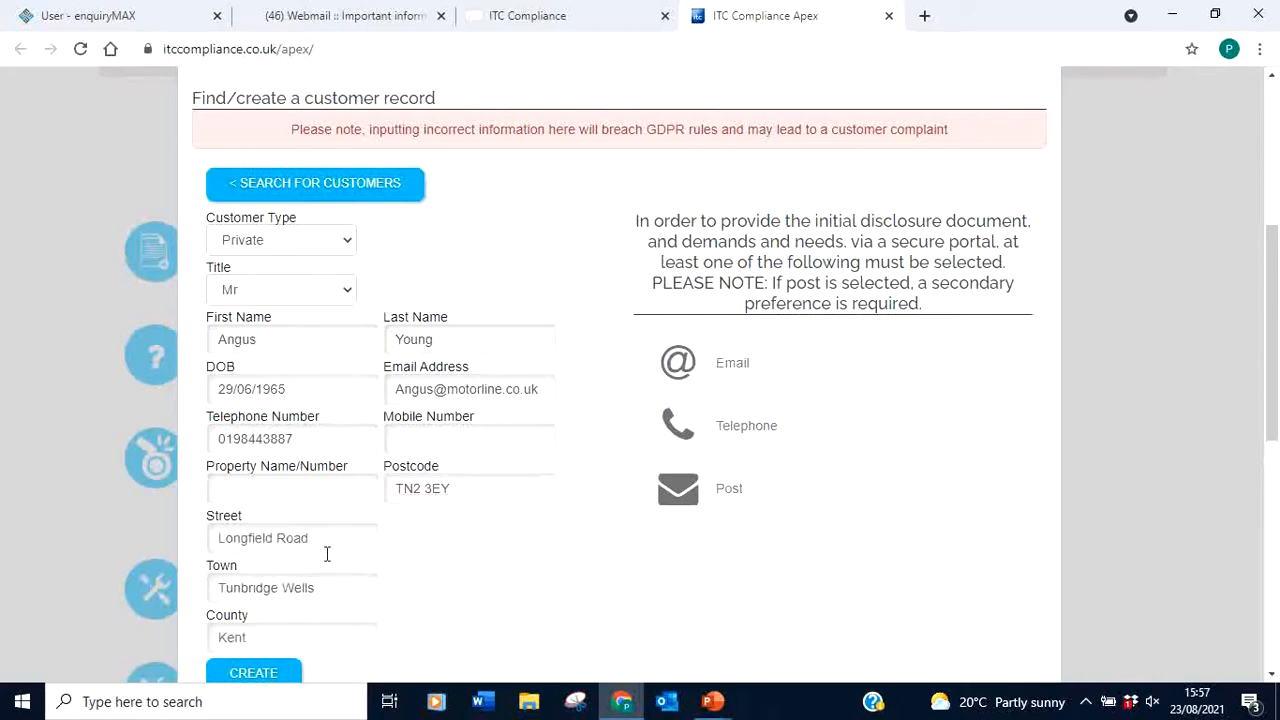
left_click(265, 487)
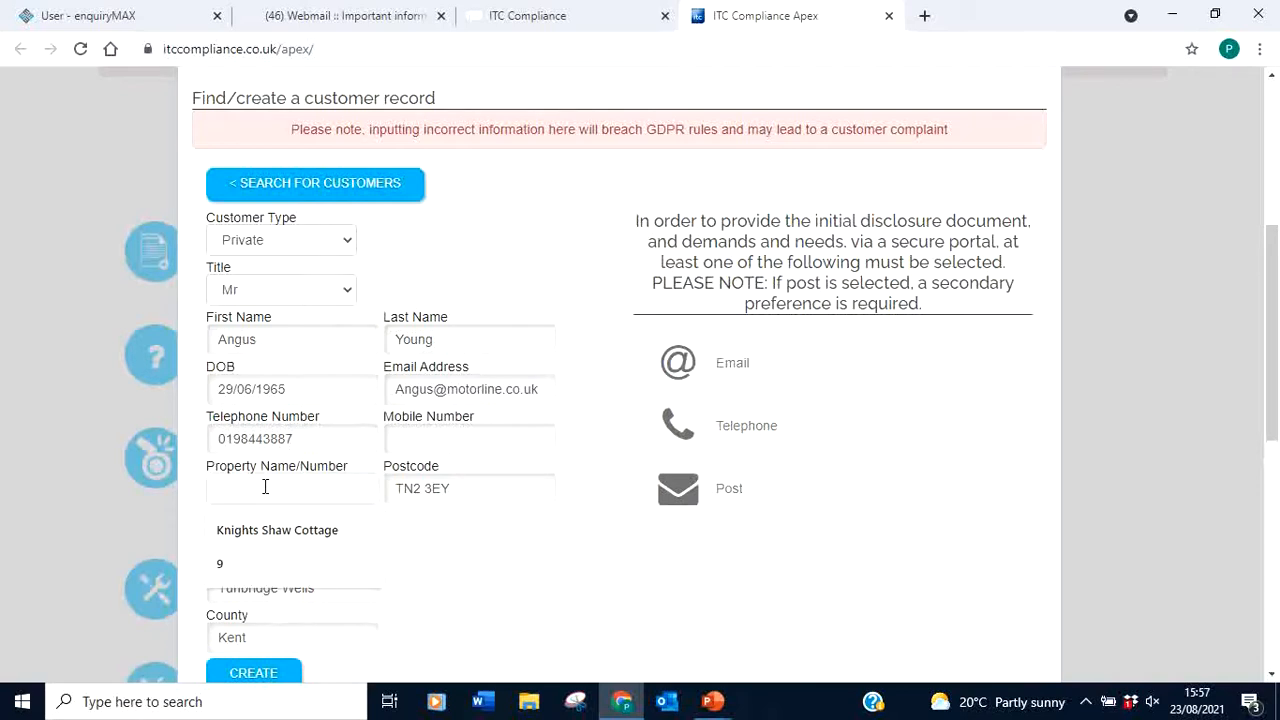
type("Nissan")
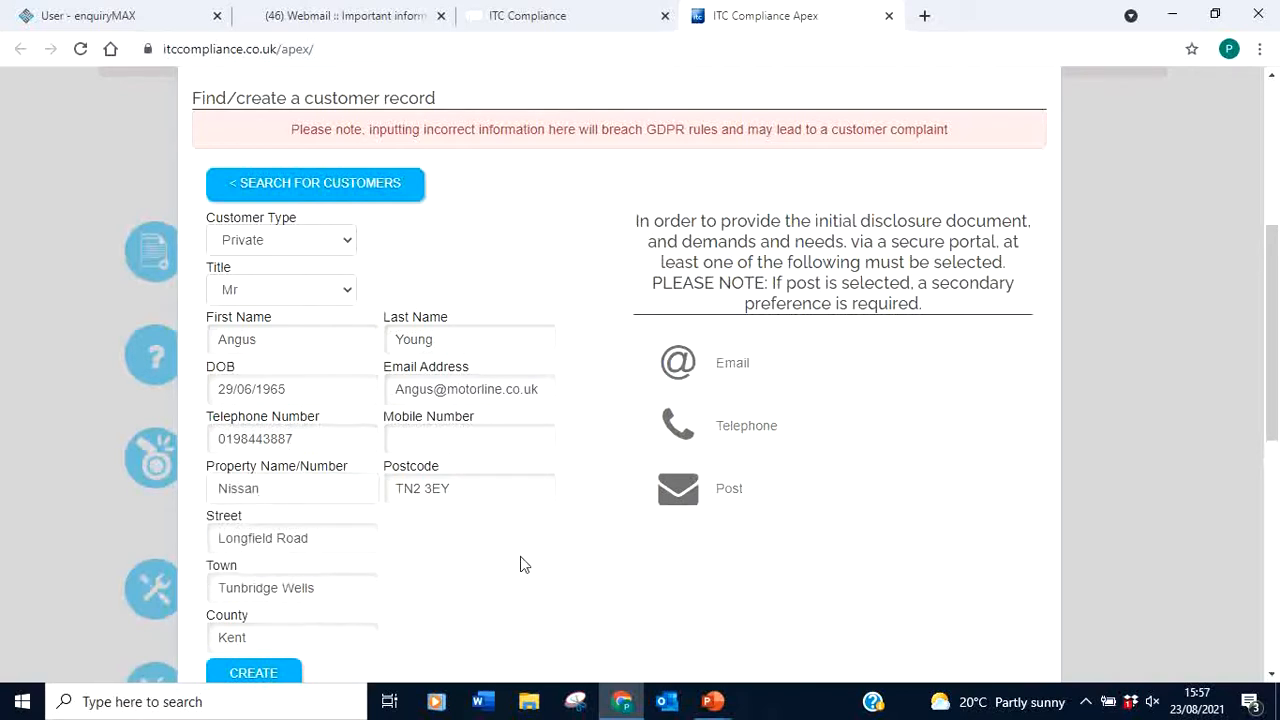
Select Post, Telephone and Email as contact preferences and create the customer record
left_click_drag(1273, 368, 1273, 415)
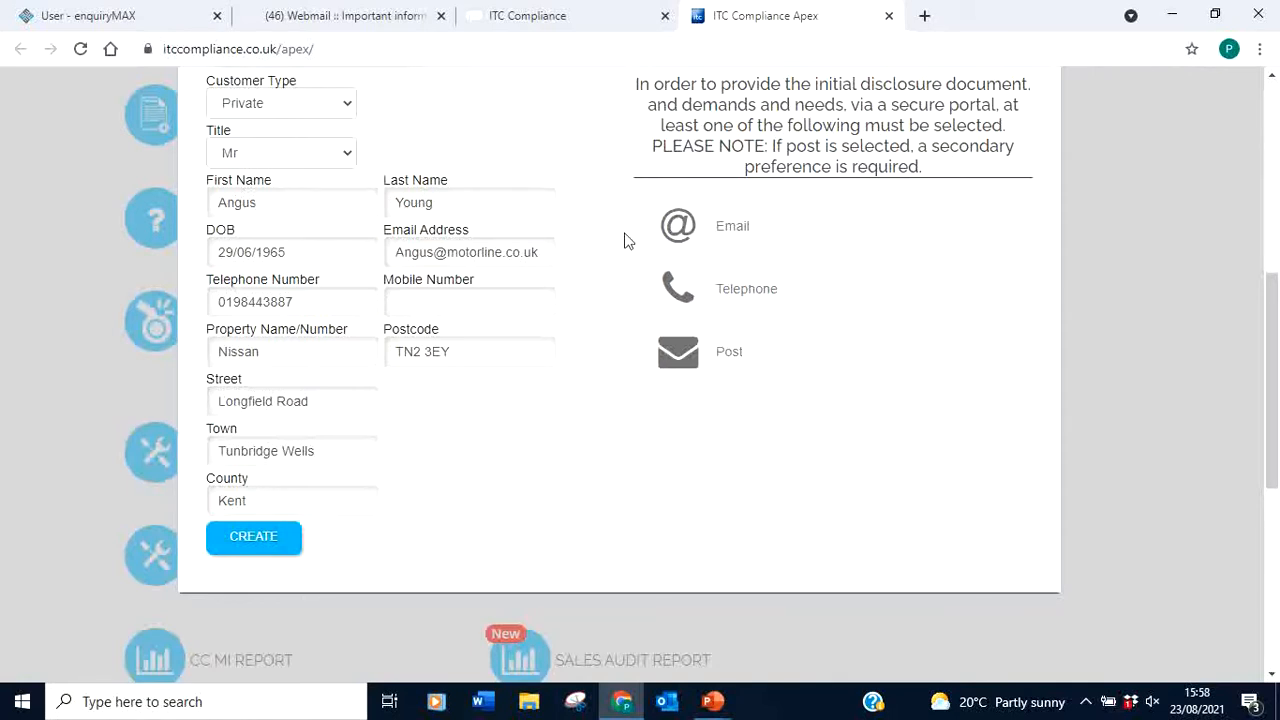
left_click_drag(1275, 373, 1272, 346)
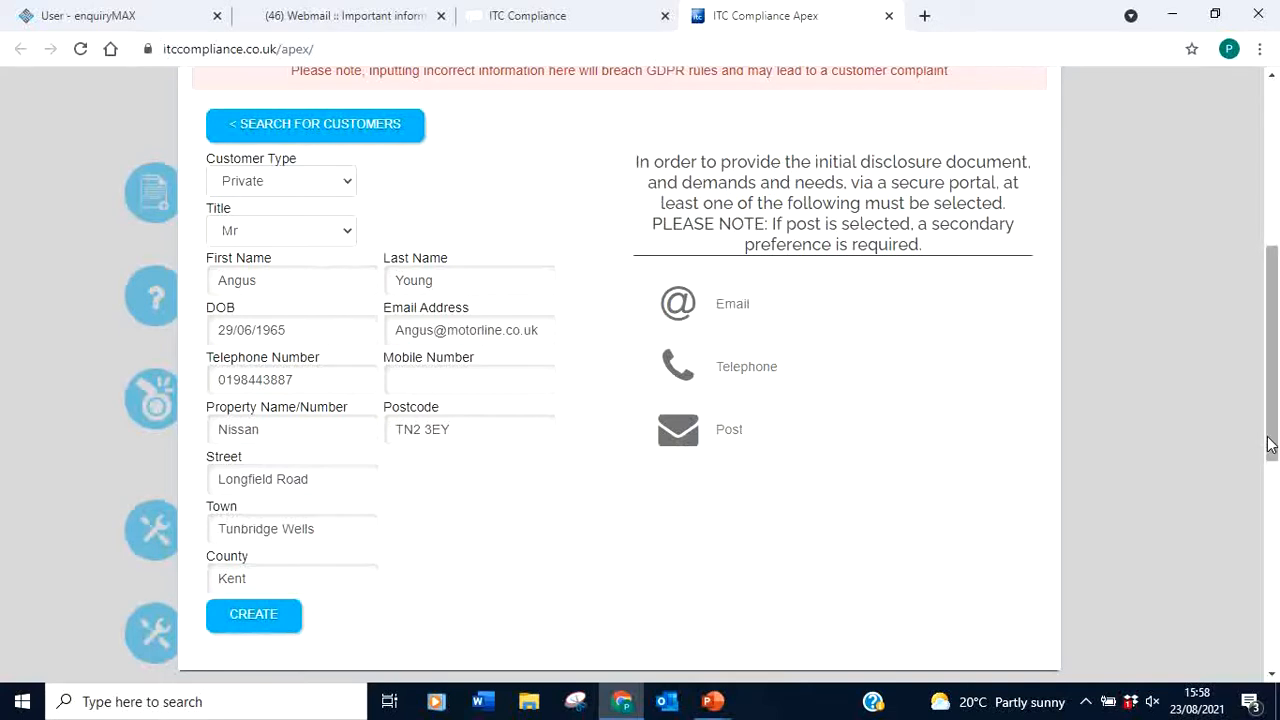
left_click_drag(1272, 455, 1272, 443)
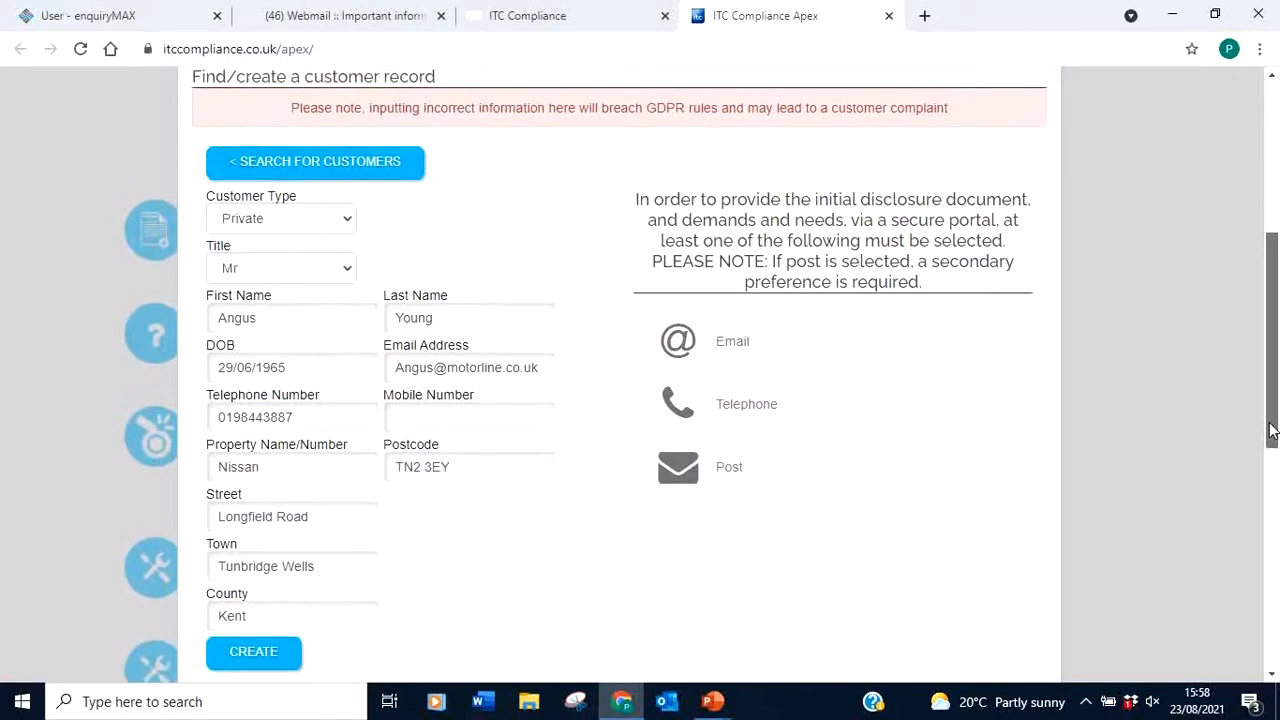
left_click(270, 652)
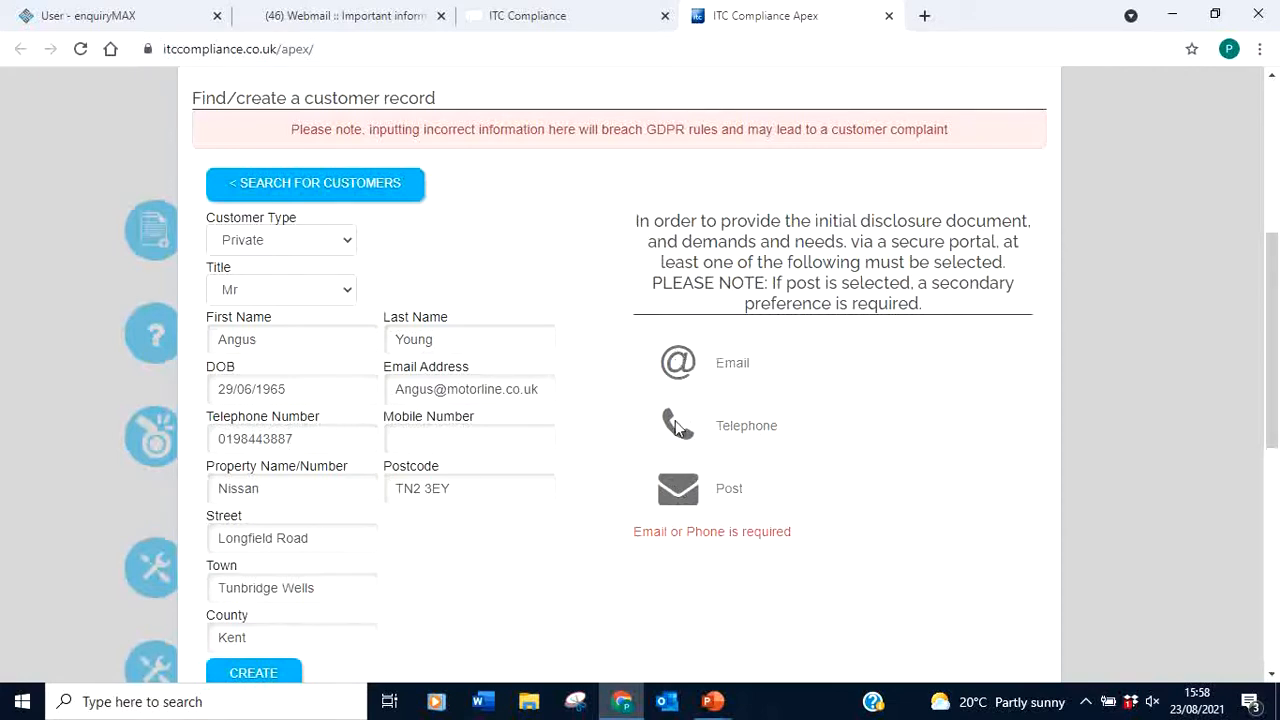
left_click(691, 489)
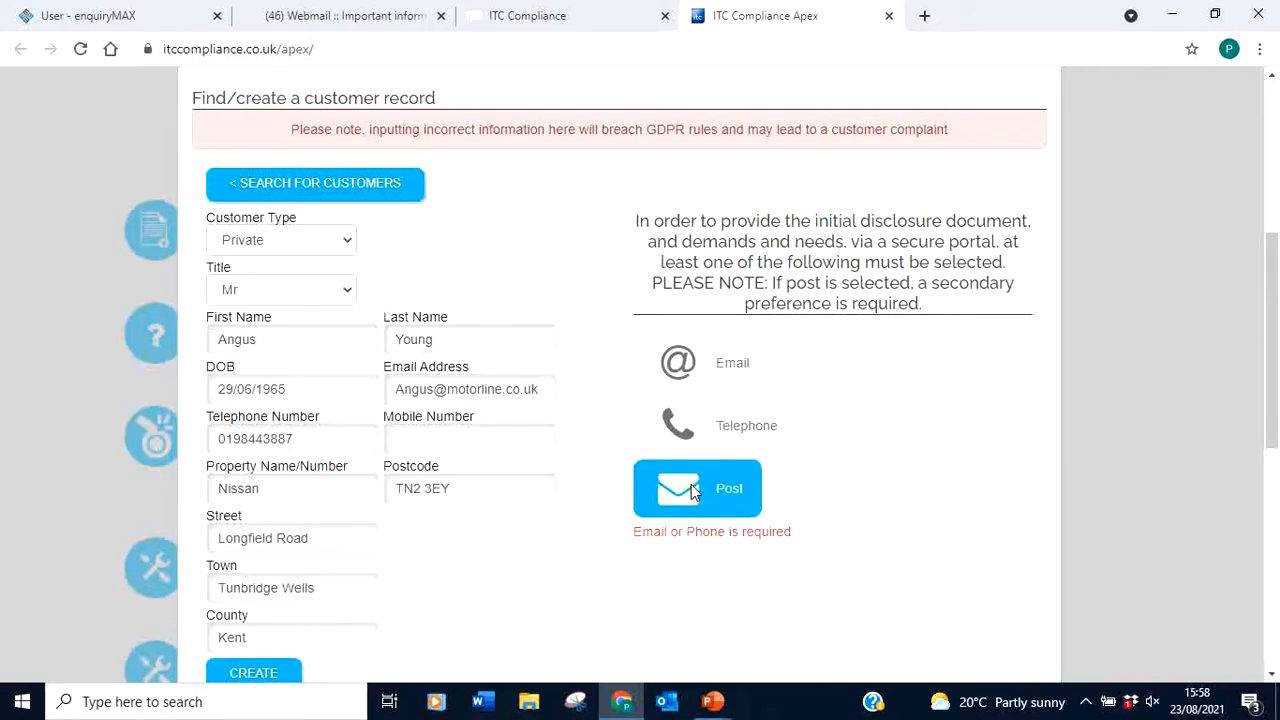
left_click(685, 436)
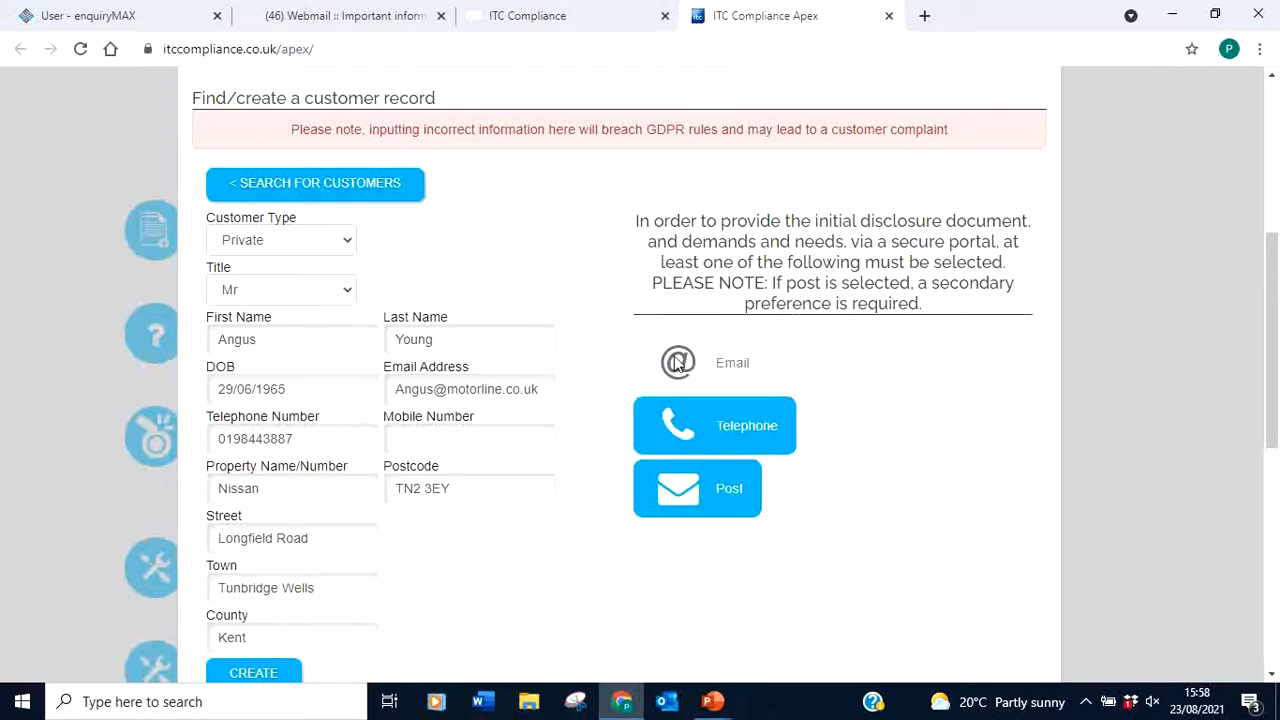
left_click(677, 363)
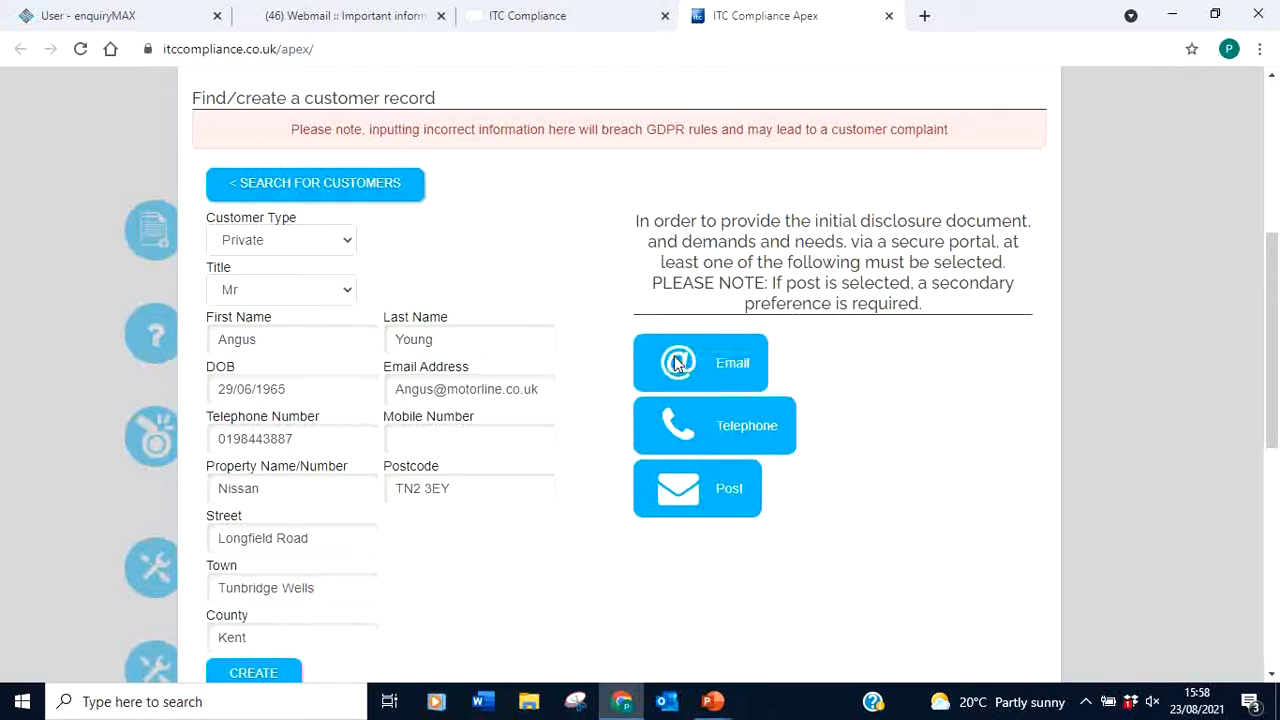
left_click(258, 675)
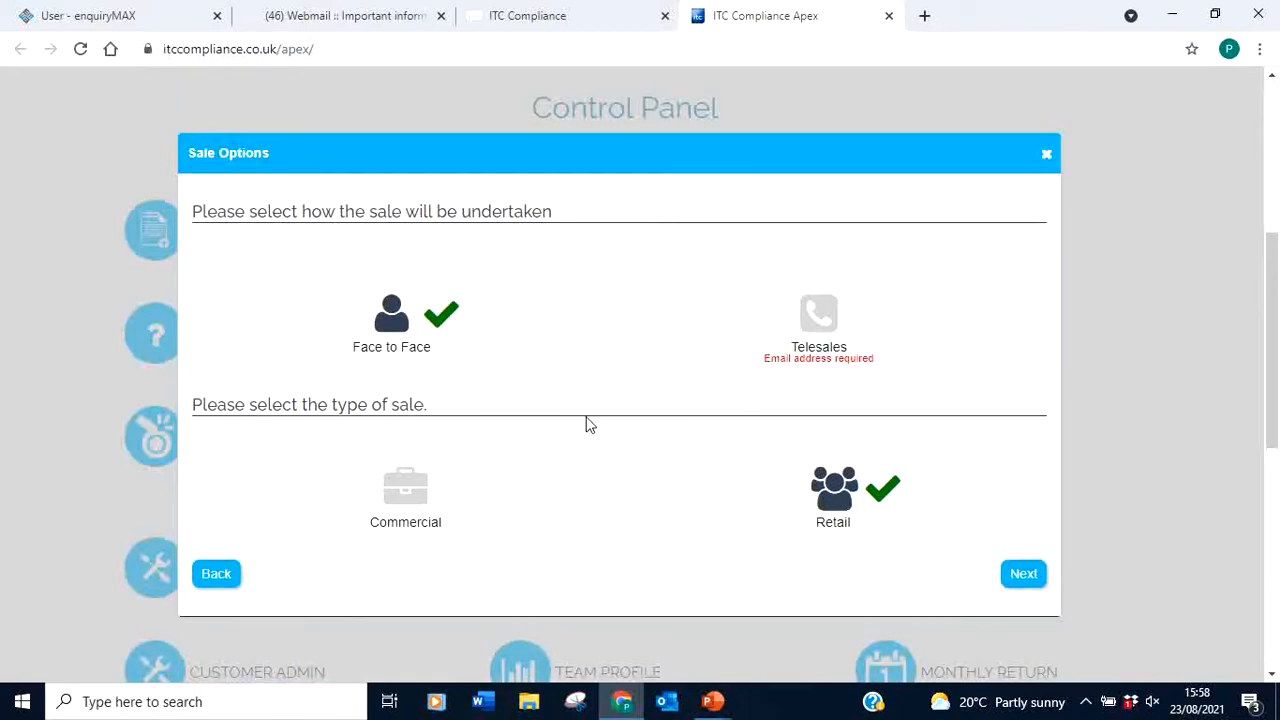
Set the sale to Face to Face and start it for SMART Cover and Combined GAP
left_click(829, 322)
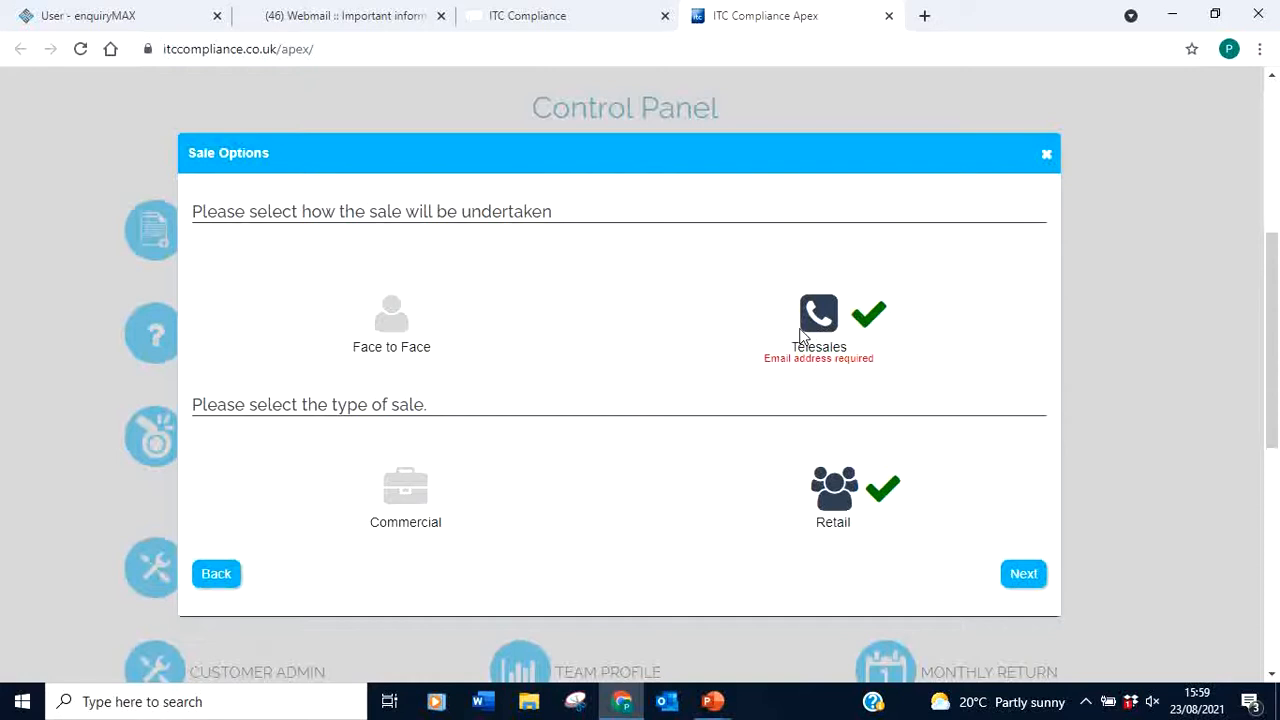
left_click(391, 318)
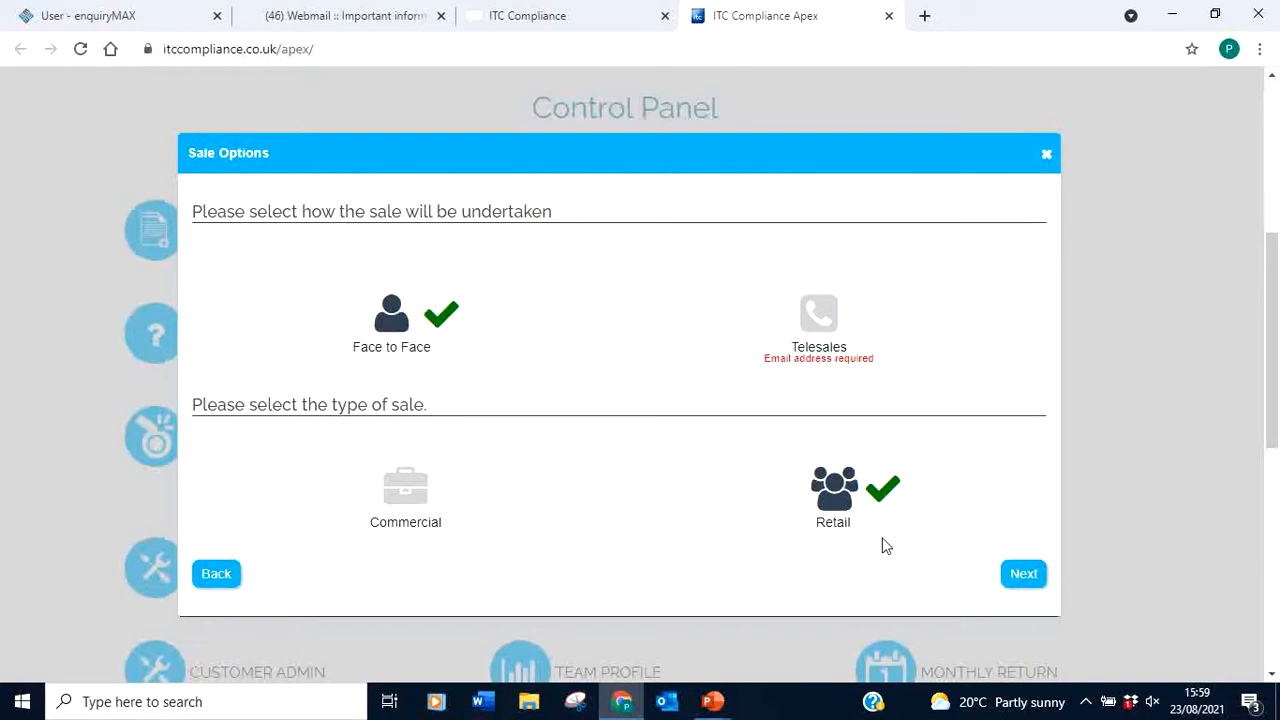
left_click(1034, 580)
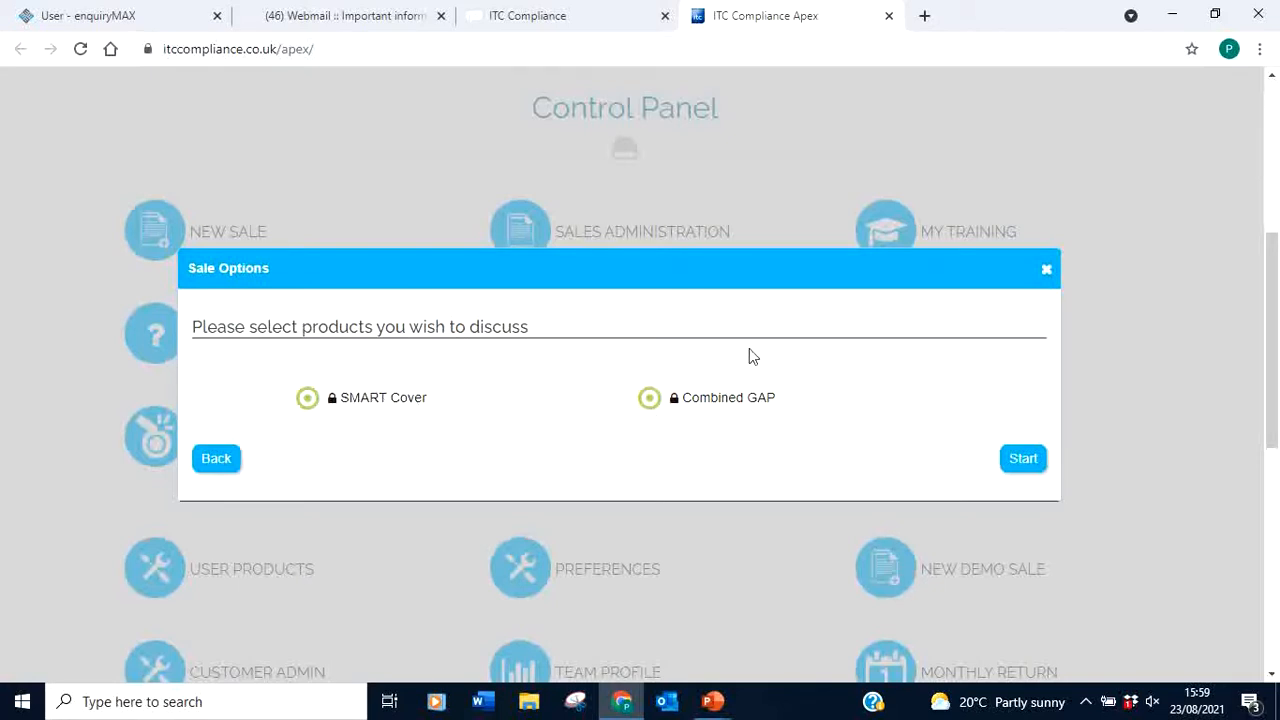
left_click(1020, 466)
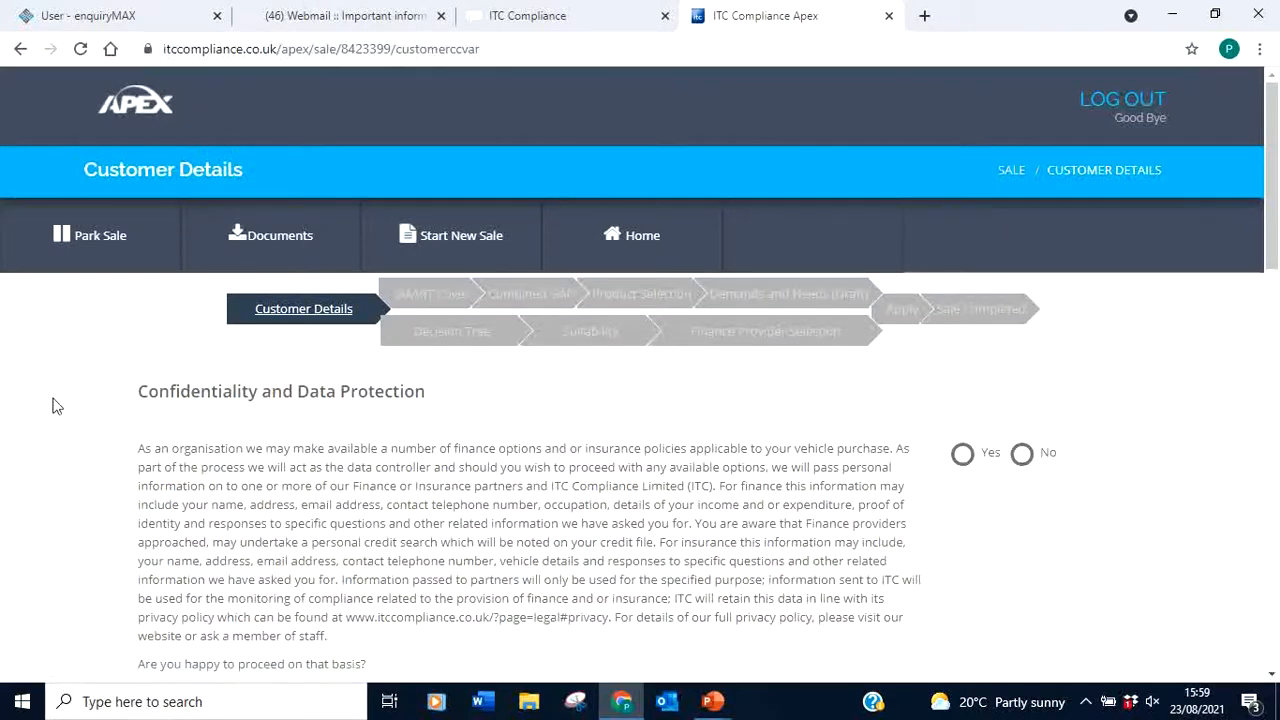
Scroll the Customer Details page to the Confidentiality and Data Protection question
mouse_move(1272, 210)
left_mouse_down()
mouse_move(1277, 485)
mouse_move(1276, 196)
left_mouse_up()
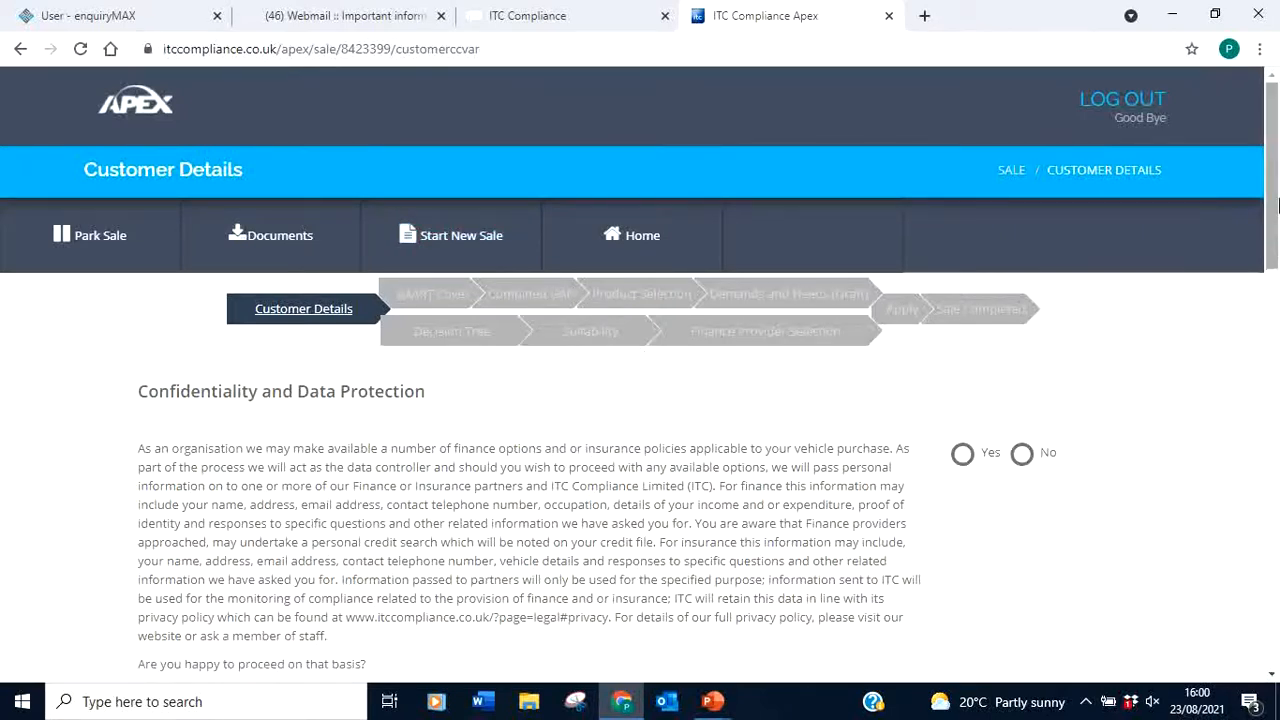
left_click_drag(1272, 207, 1272, 272)
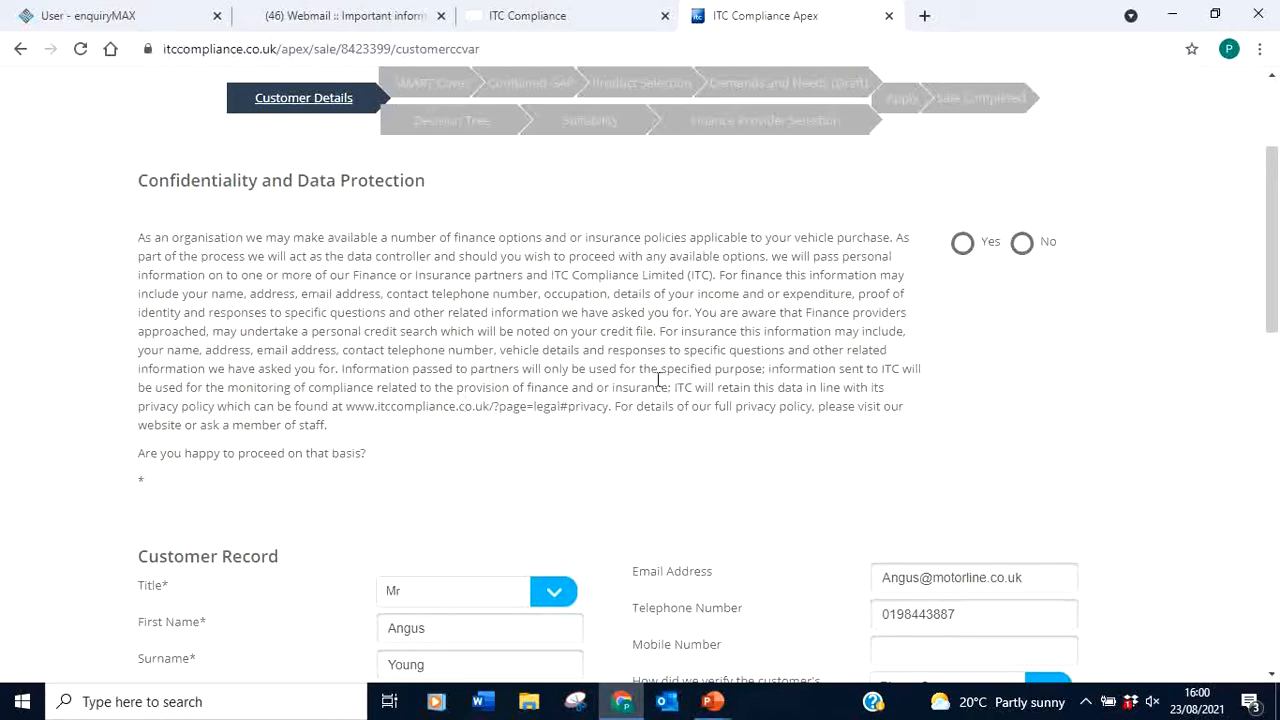
Answer Yes to data protection and record identity verified by Driving Licence
left_click(962, 245)
left_click_drag(1272, 184, 1276, 288)
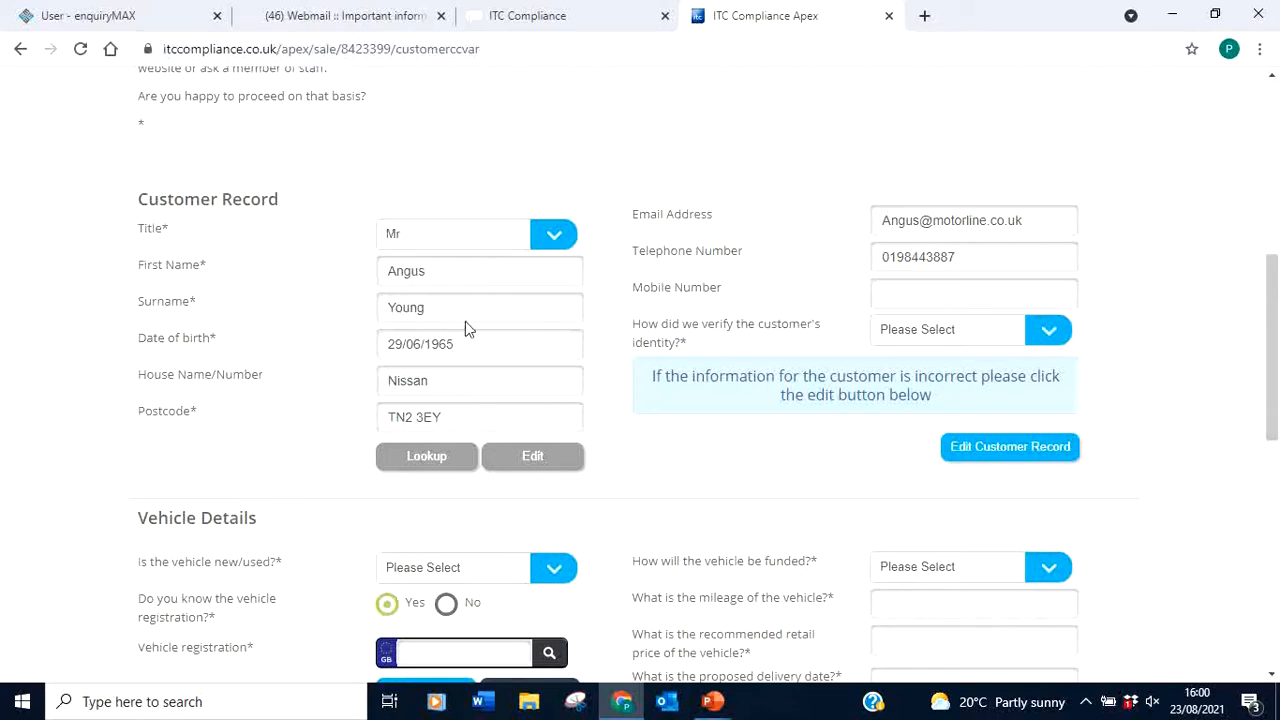
left_click(1042, 327)
left_click(922, 370)
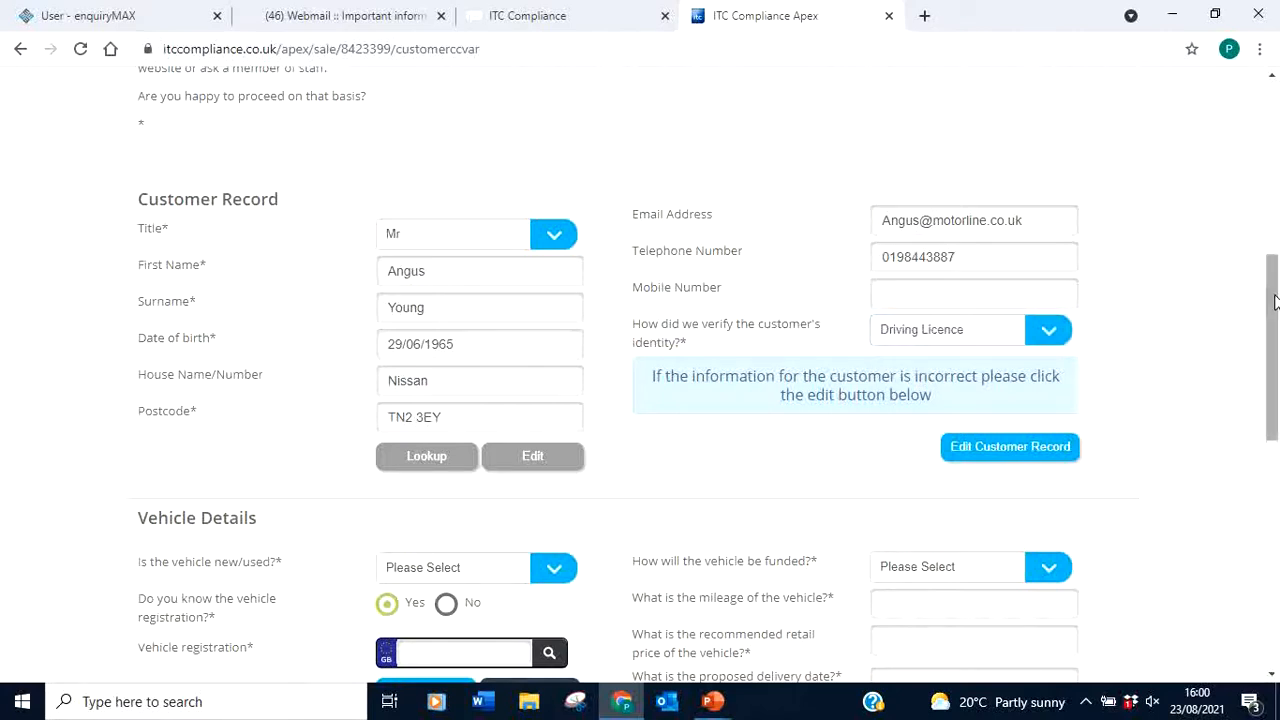
left_click_drag(1272, 300, 1272, 305)
left_click(1050, 312)
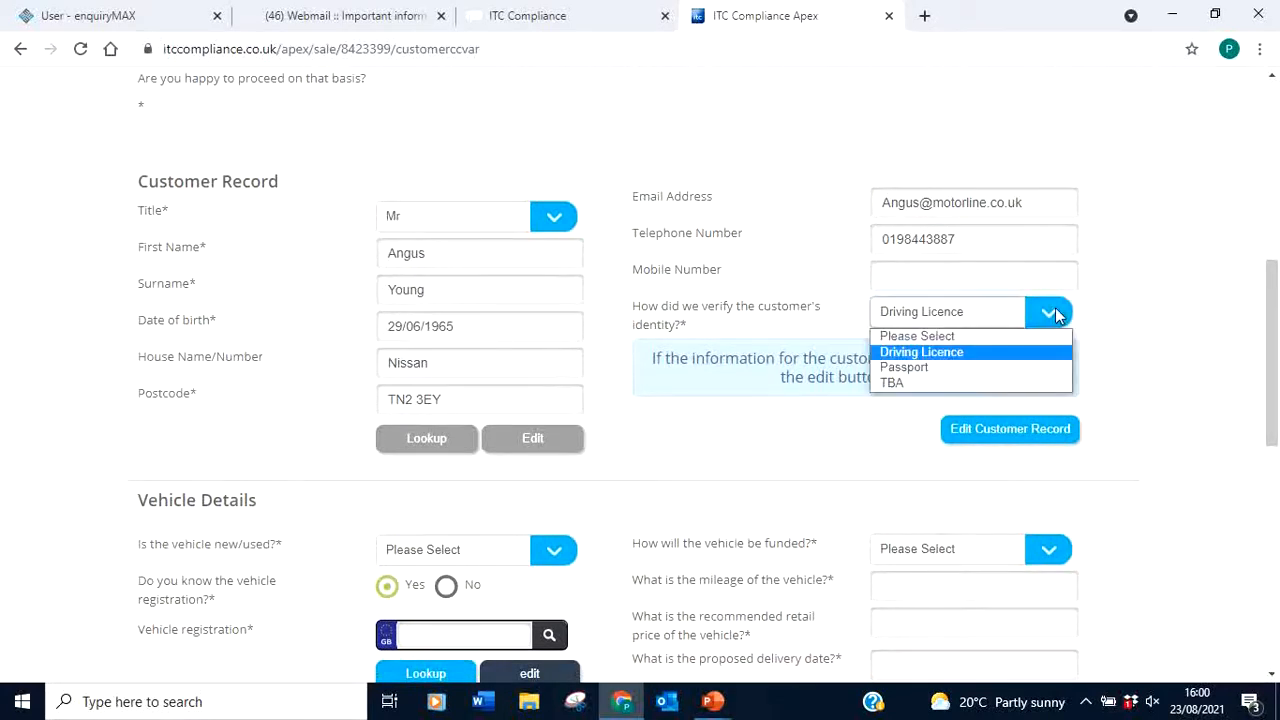
left_click(984, 355)
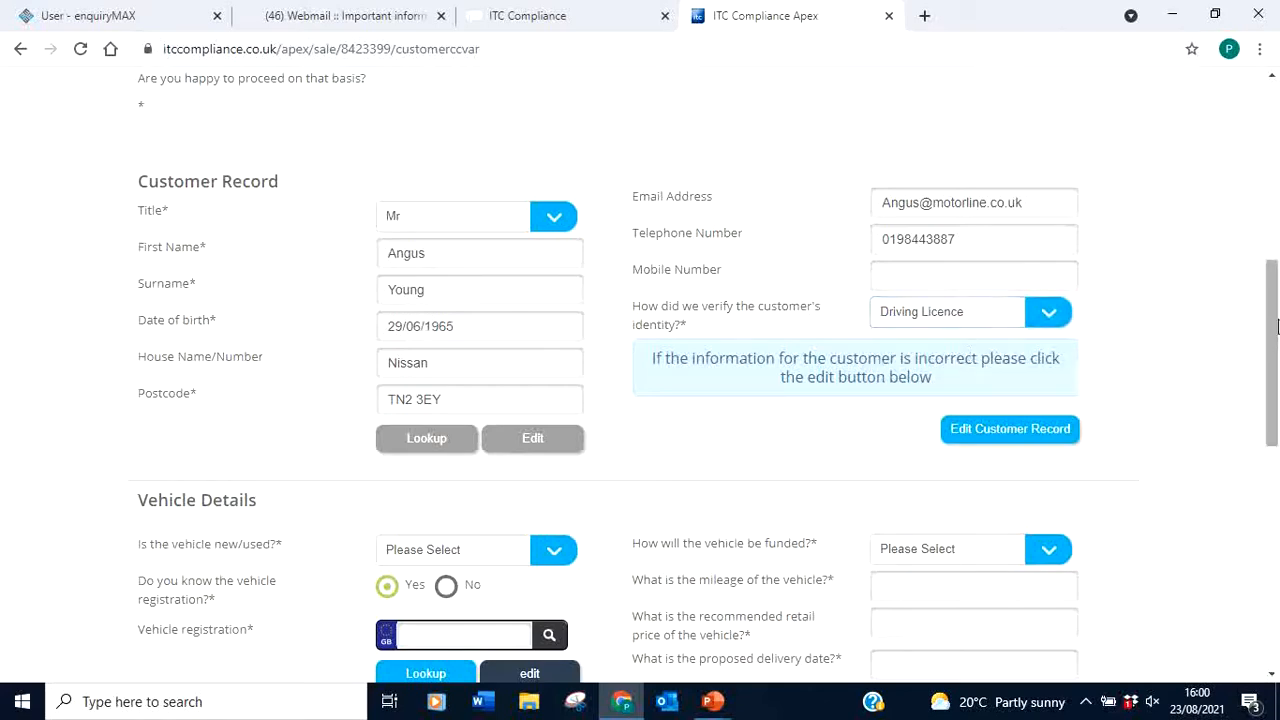
left_click_drag(1276, 326, 1276, 386)
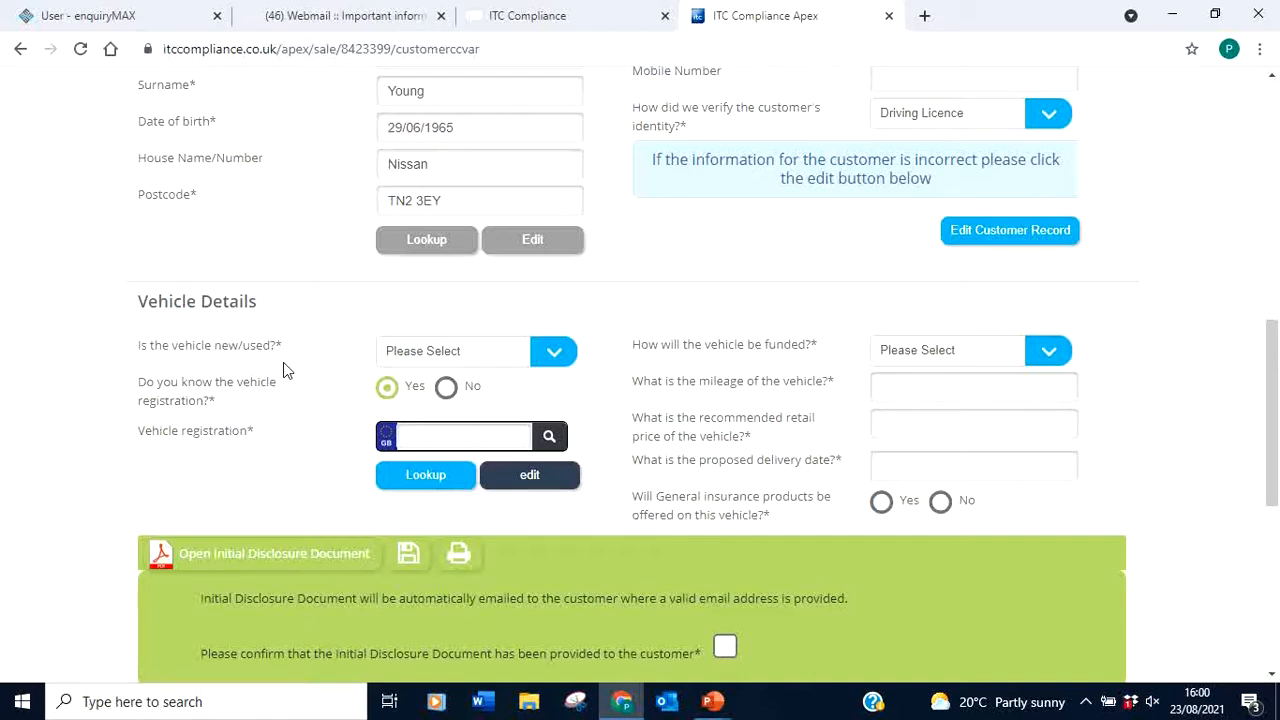
Mark the vehicle as New with the registration box cleared and registration unknown
left_click(527, 360)
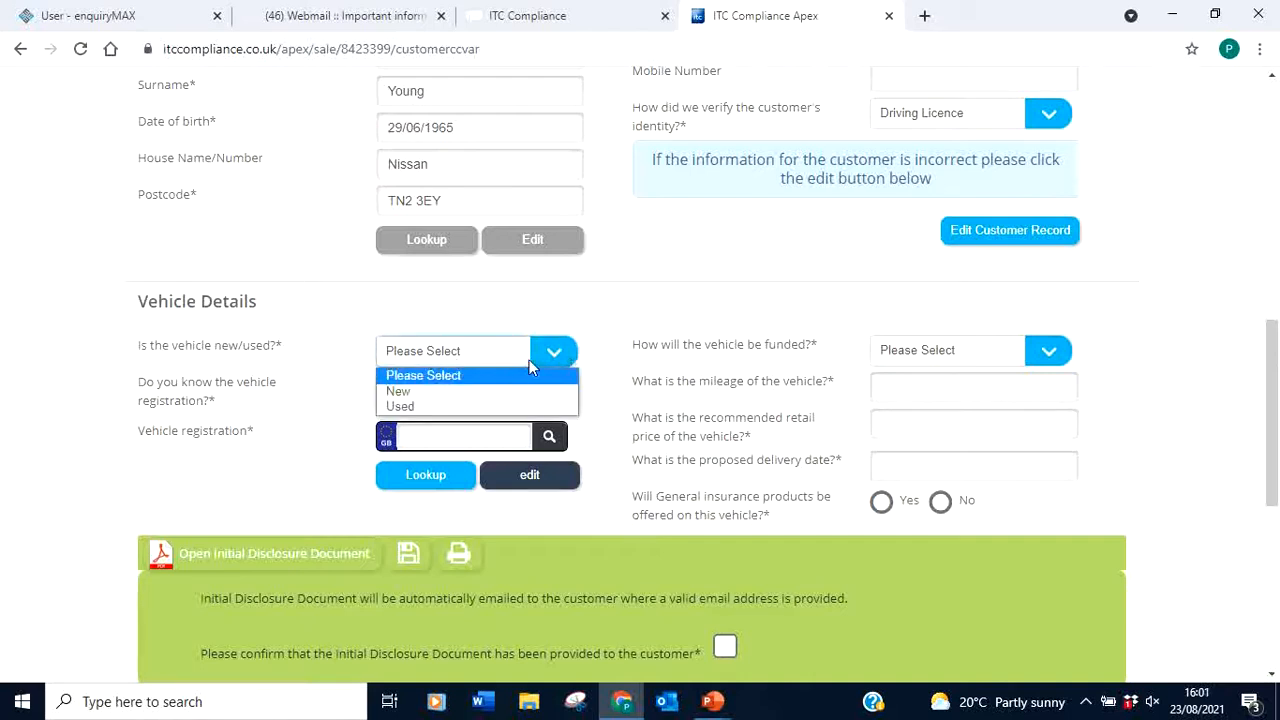
left_click(427, 393)
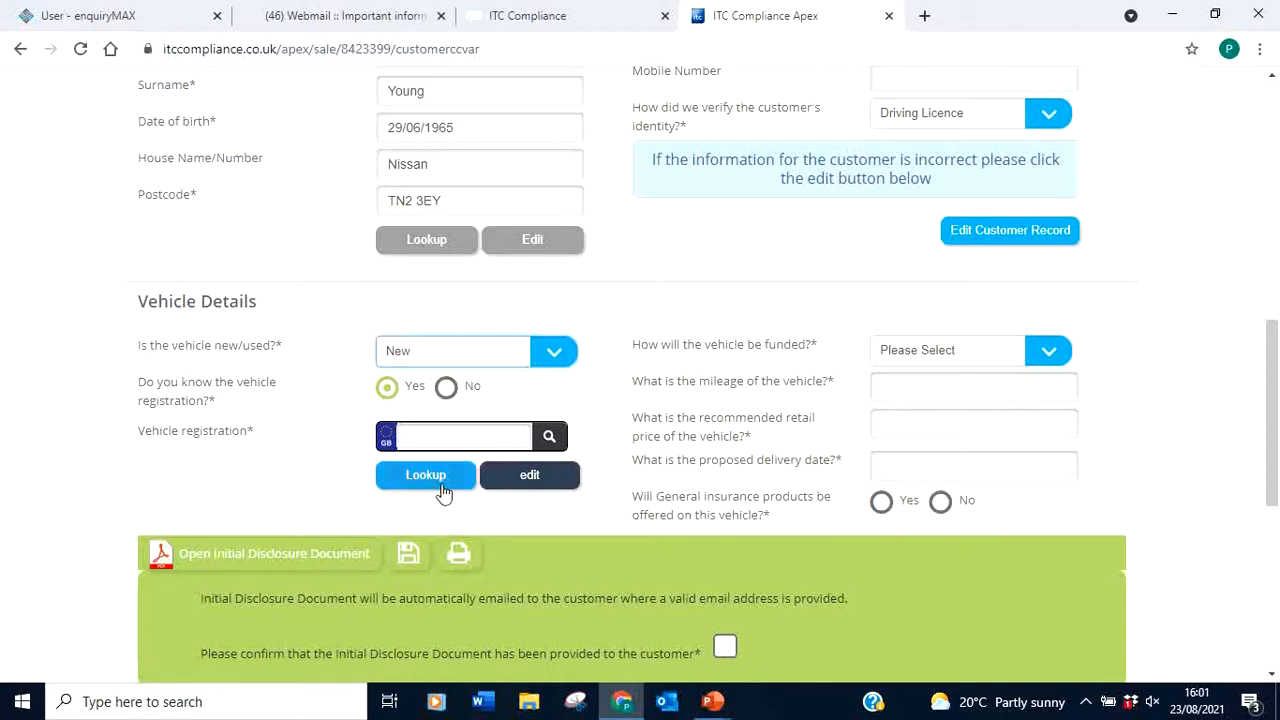
left_click(411, 435)
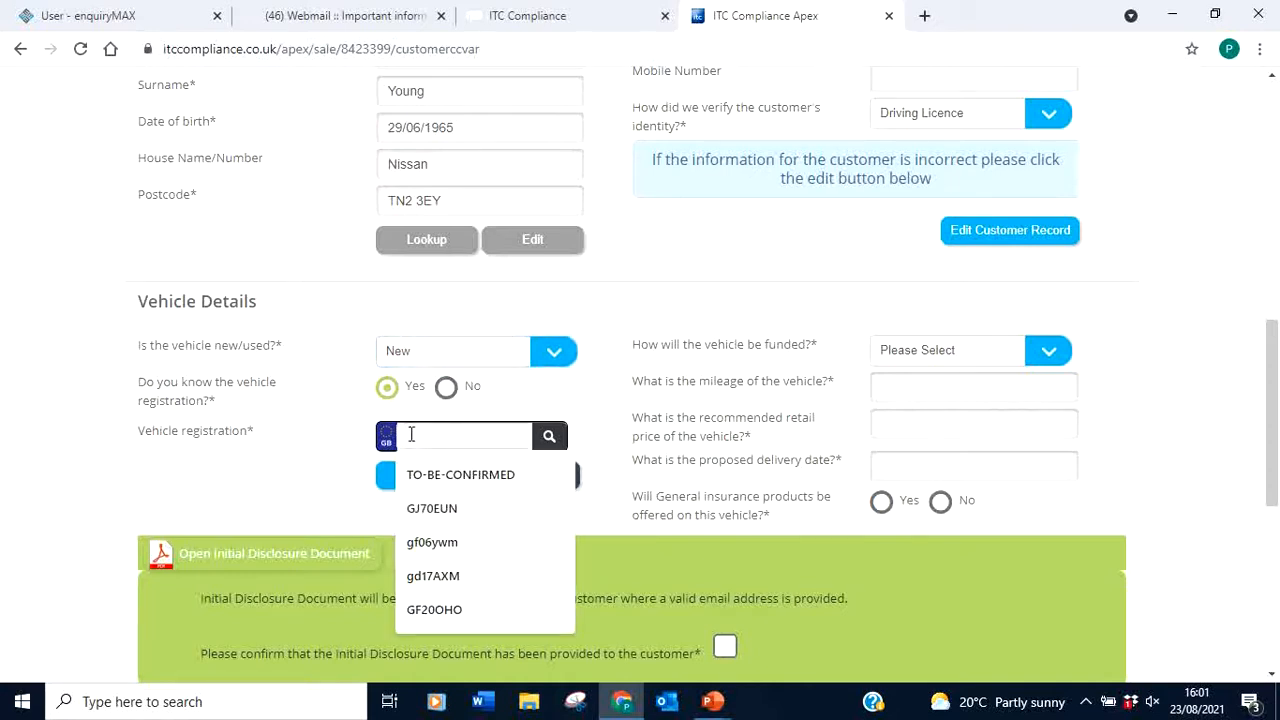
type("TBC")
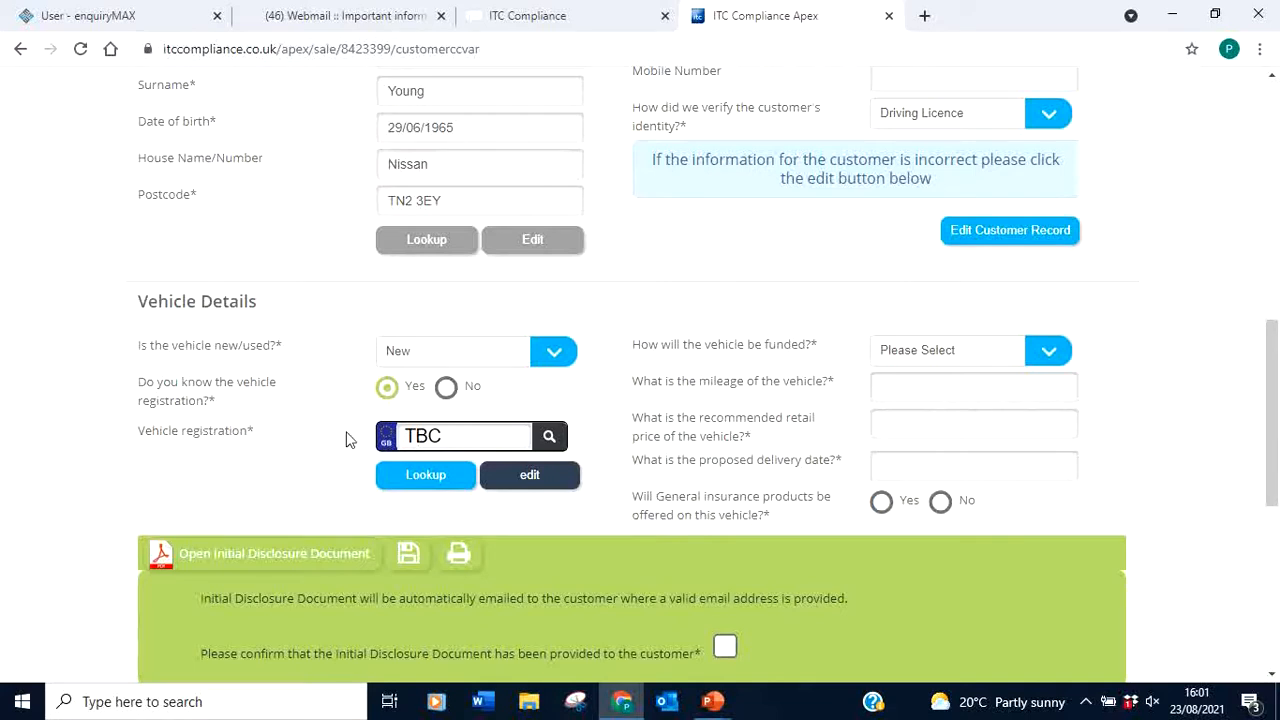
left_click_drag(446, 432, 362, 448)
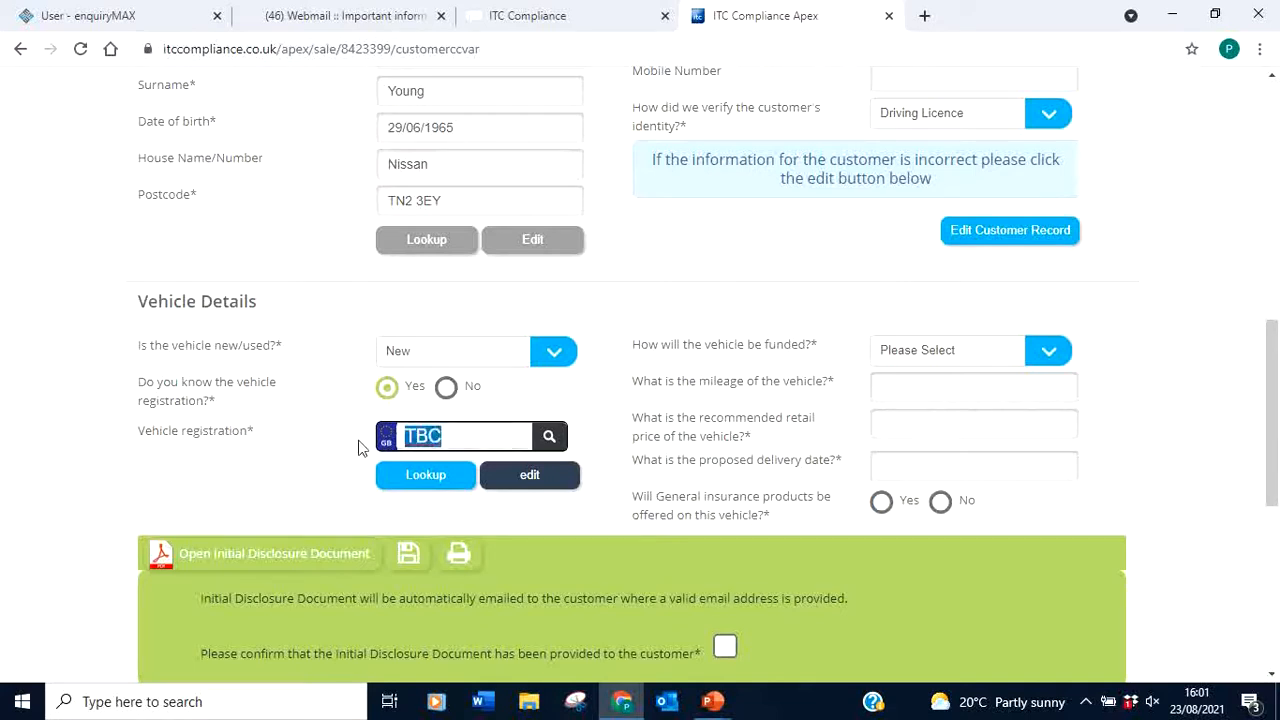
key("BackSpace")
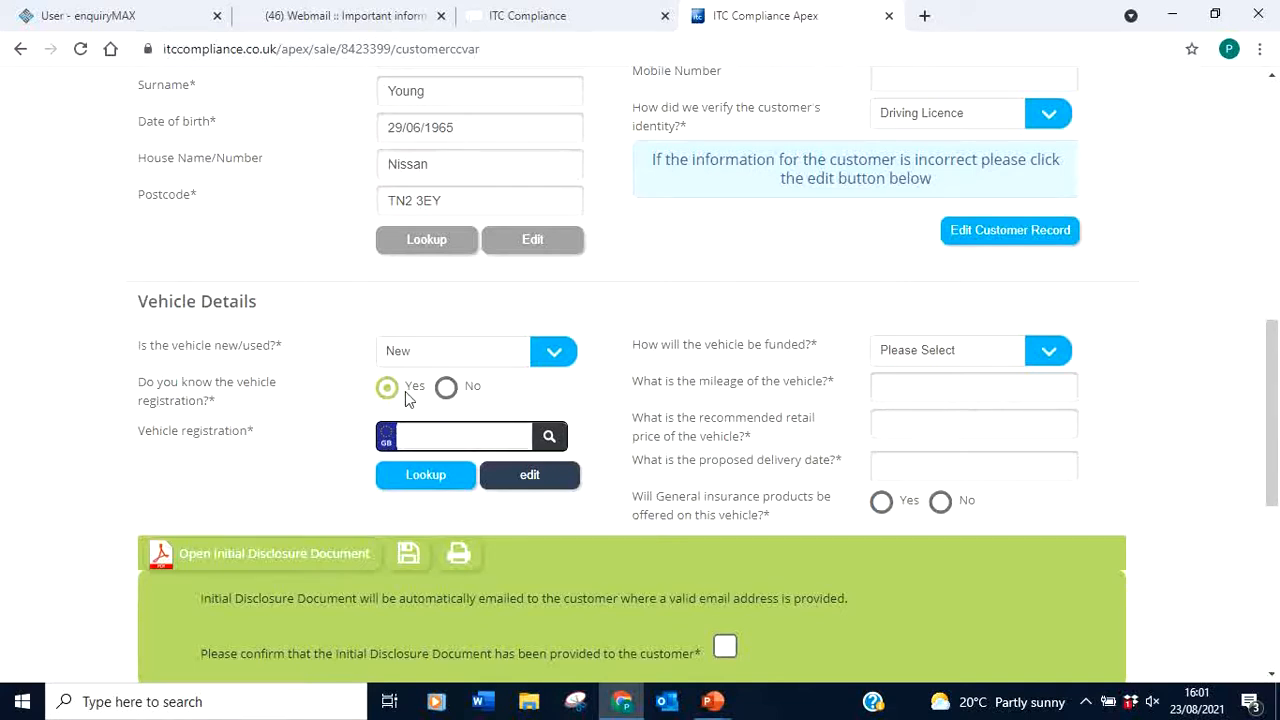
left_click(447, 389)
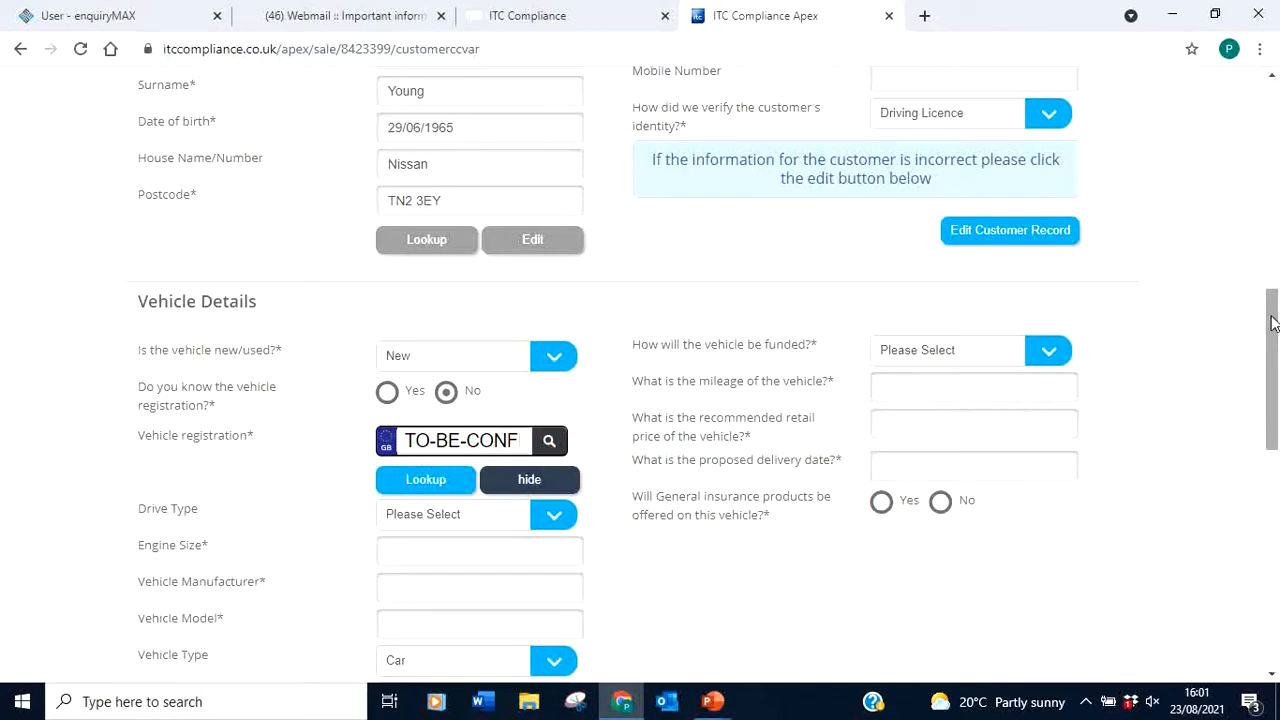
Set the drive type to 4 x 4 and the engine size to 1800
left_click_drag(1272, 325, 1272, 386)
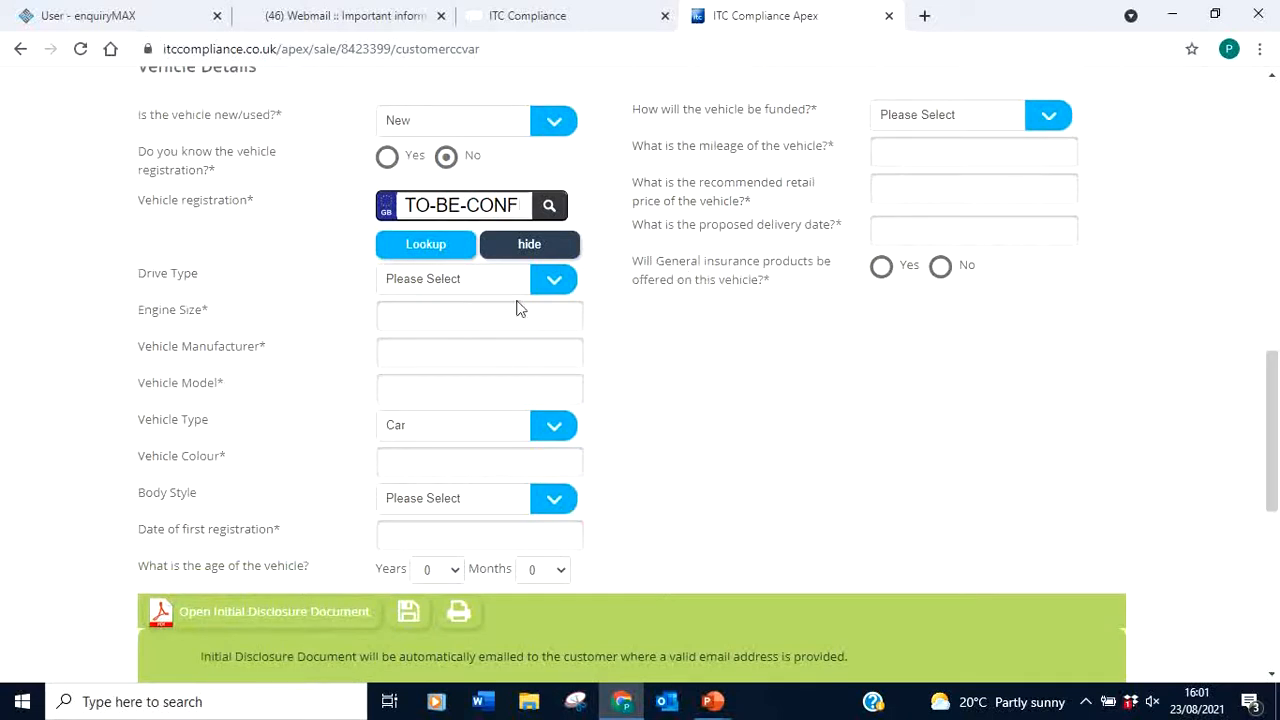
left_click(546, 283)
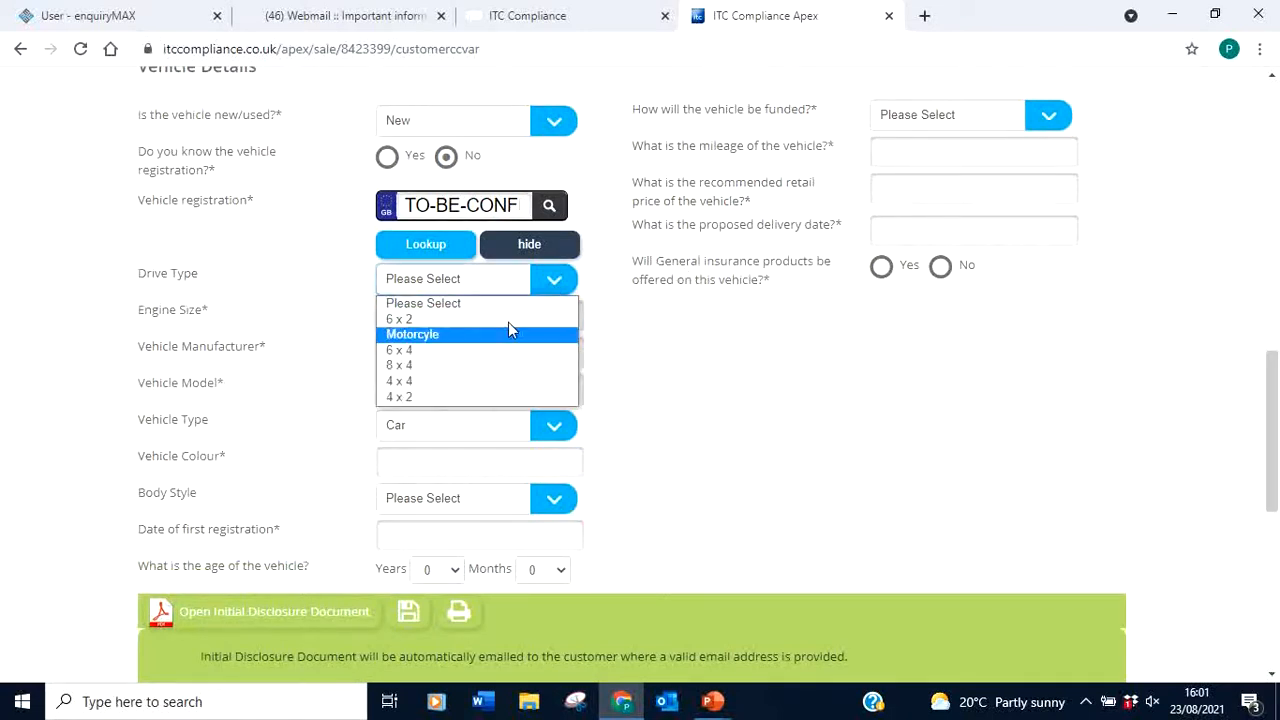
left_click(486, 381)
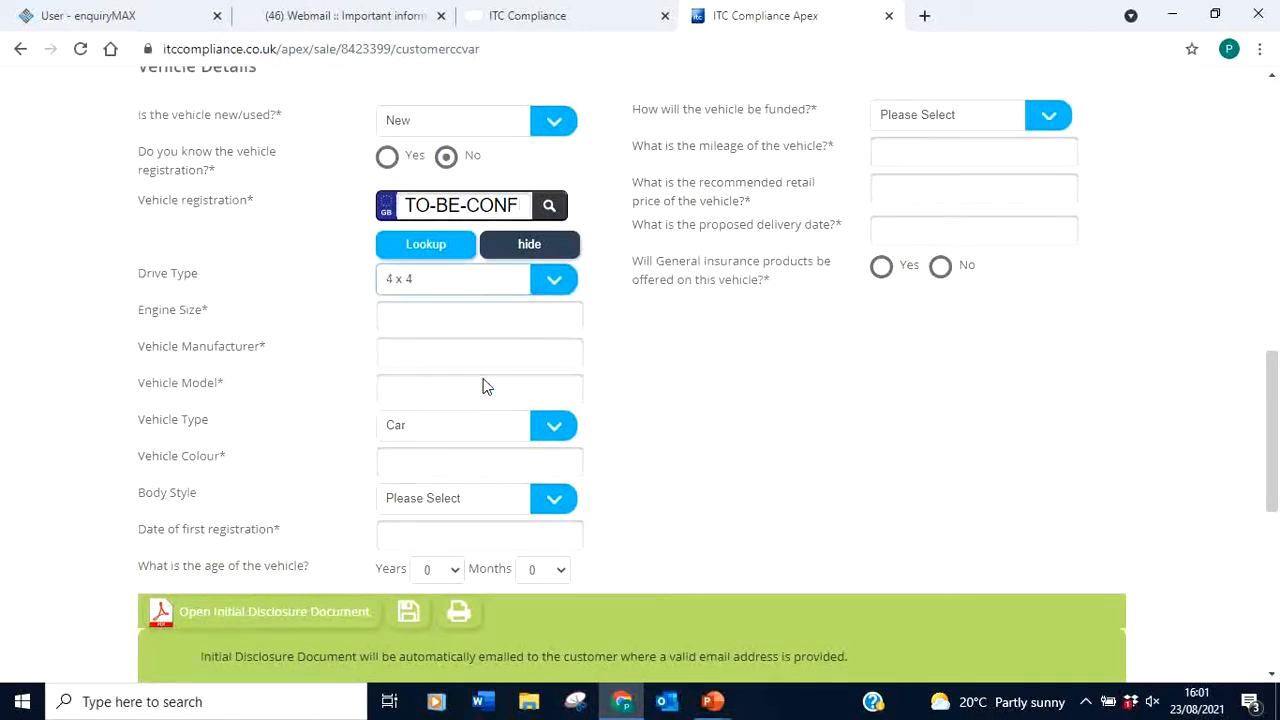
left_click(460, 315)
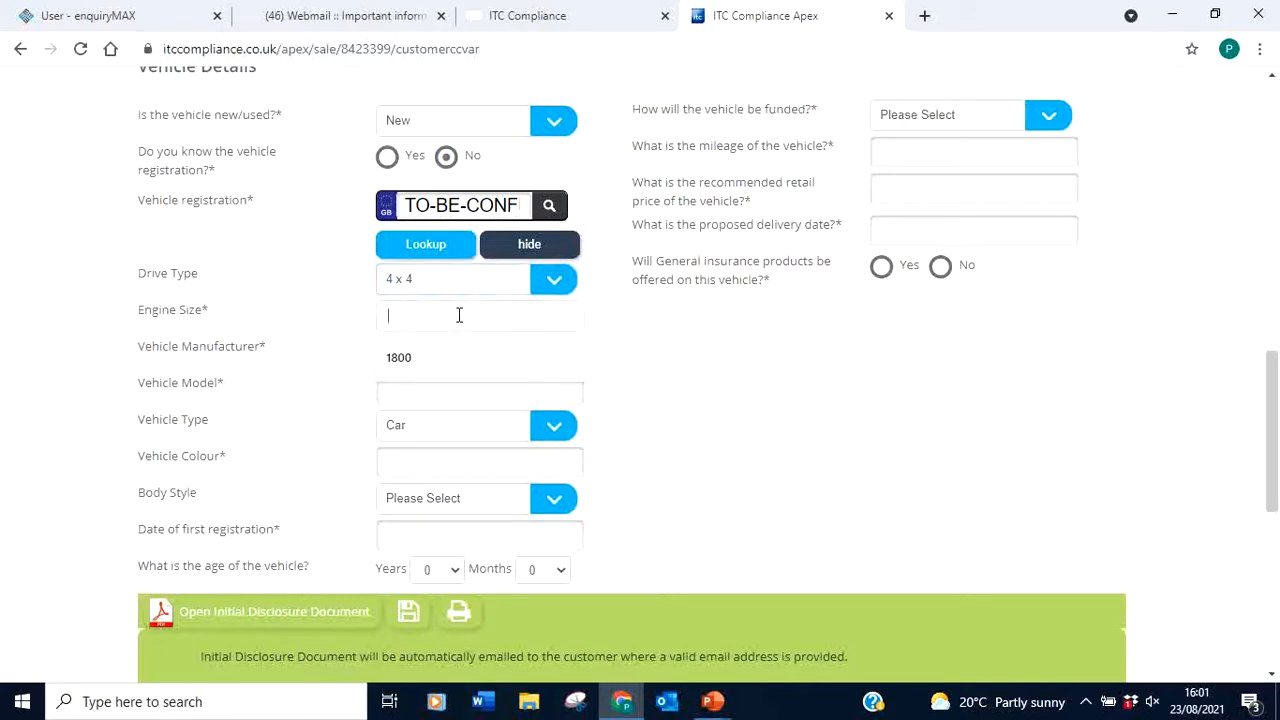
left_click(428, 357)
Enter TOYOTA as the manufacturer and RAV4 as the model
left_click(425, 353)
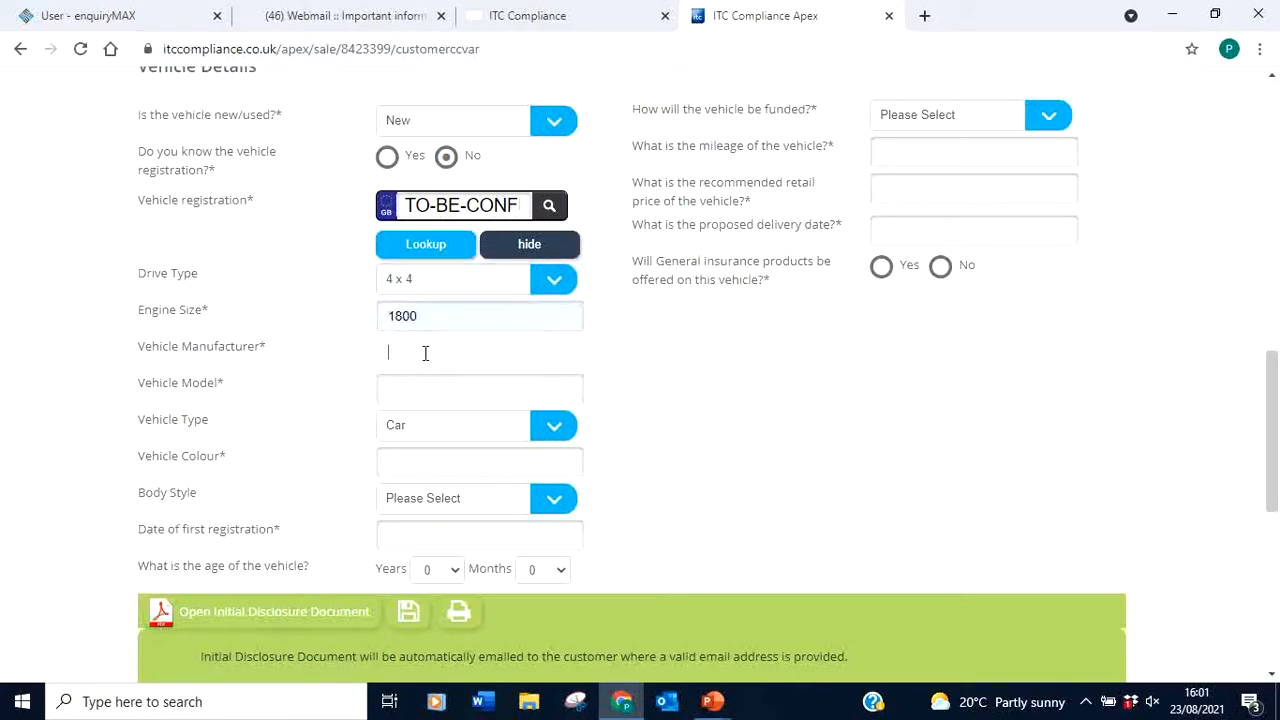
type("Toypo")
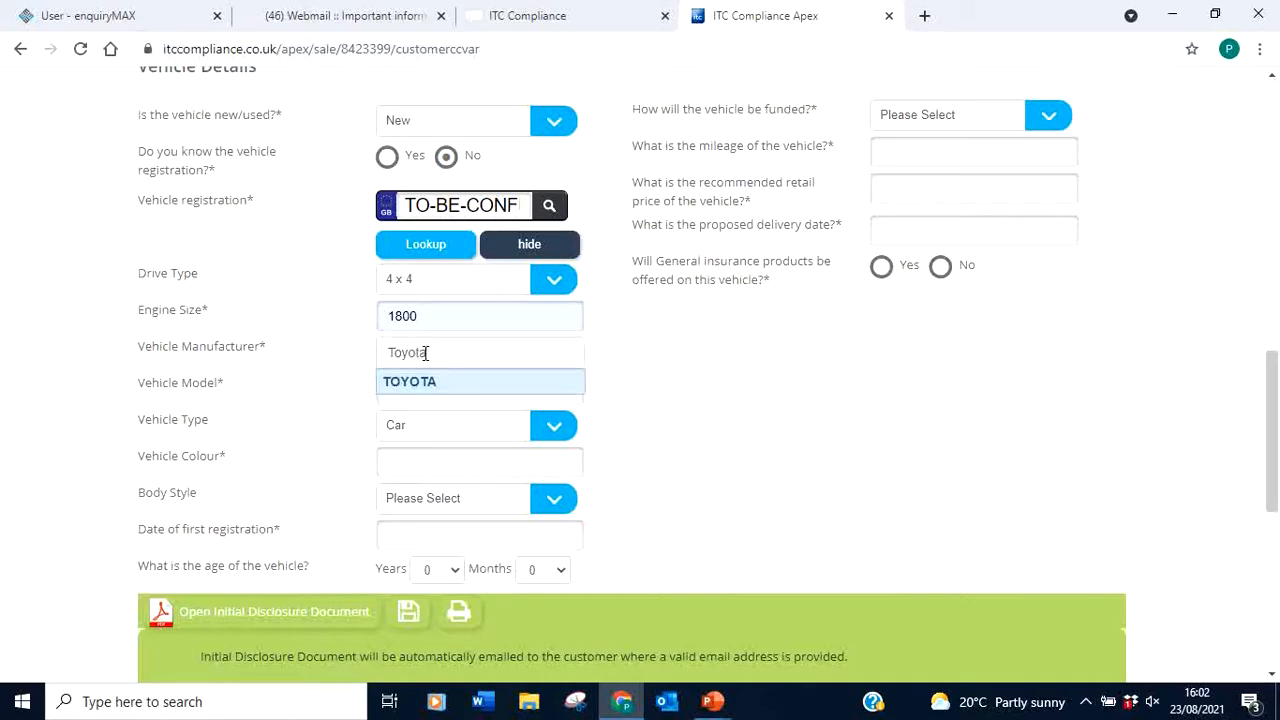
left_click(410, 386)
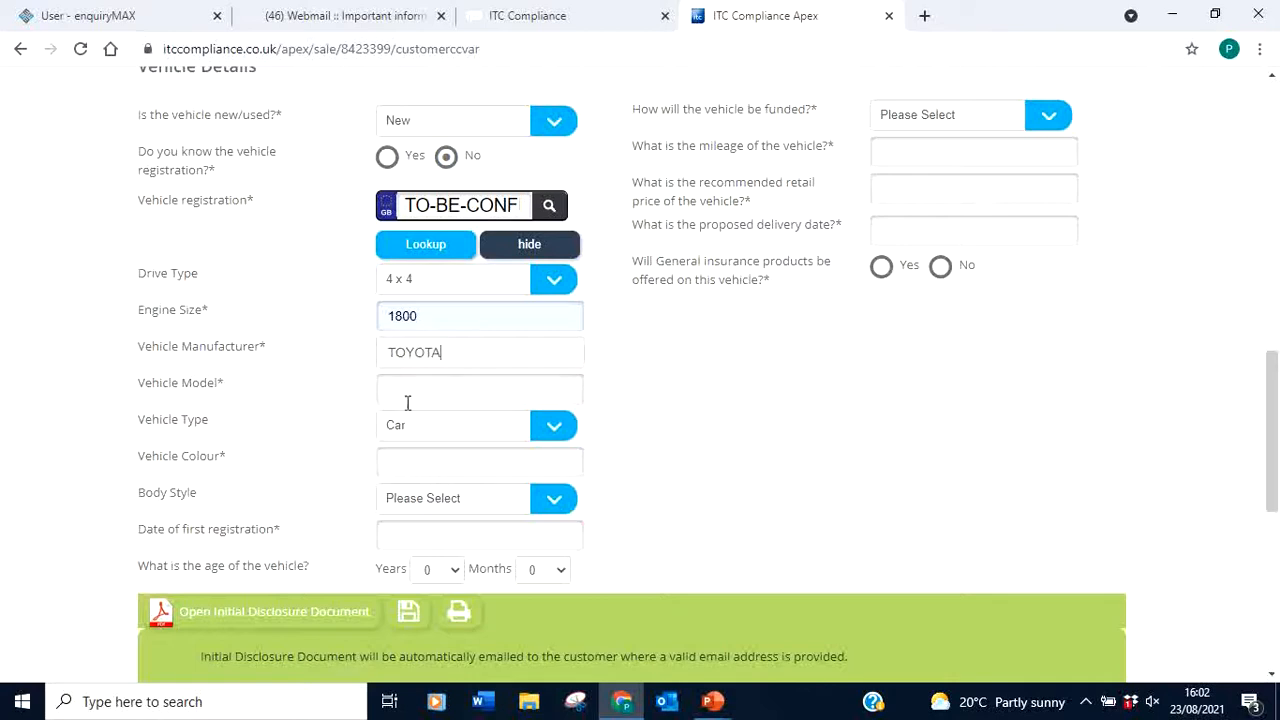
left_click(407, 393)
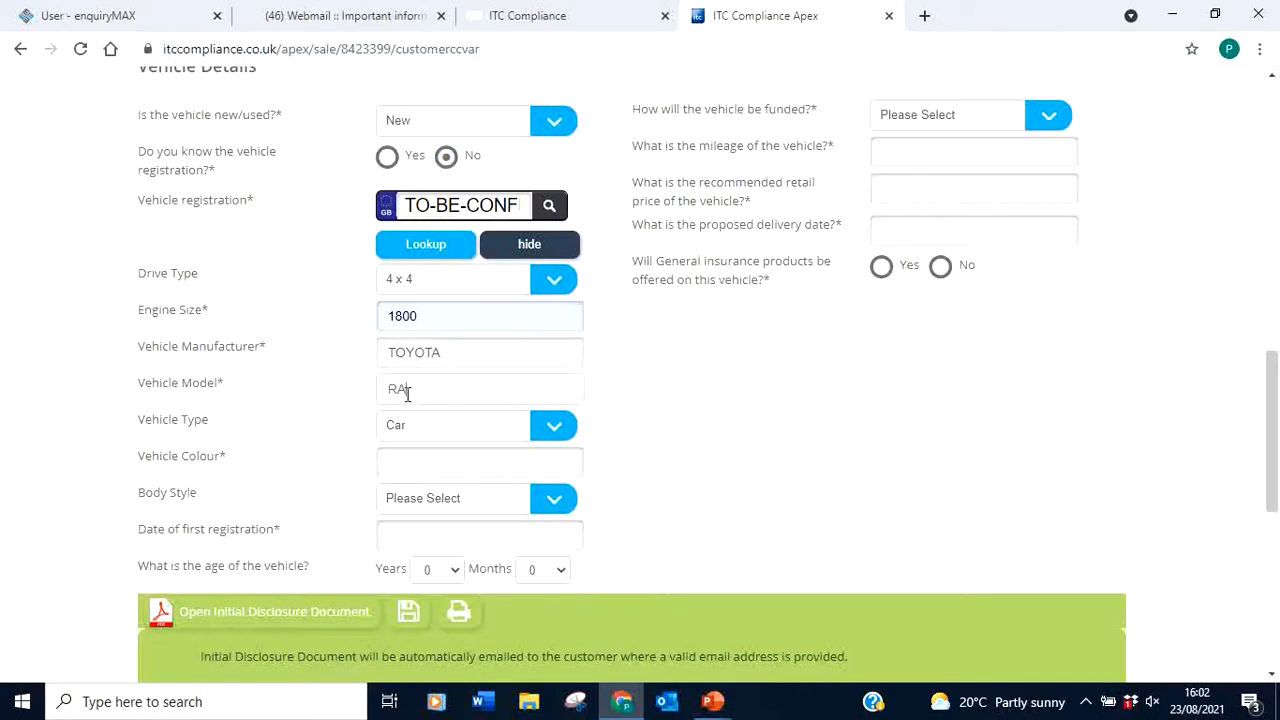
type("RAV4")
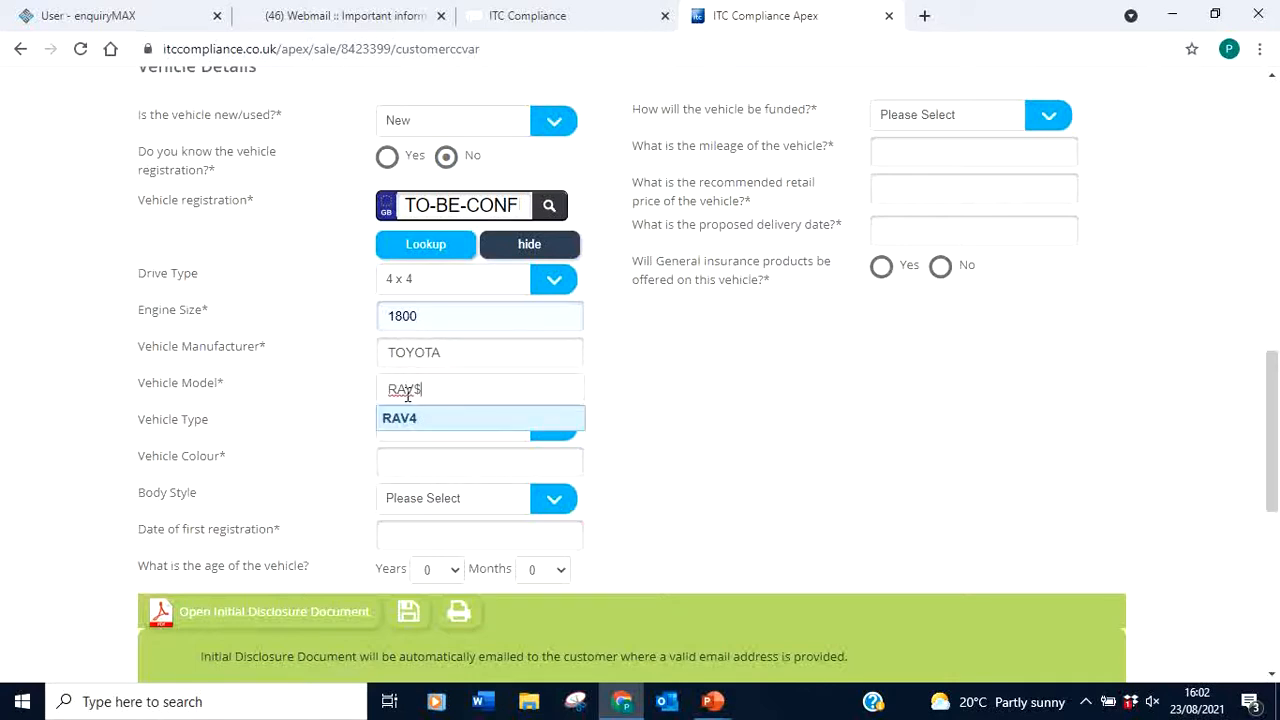
key("shift+Left")
key("shift+Left")
key("BackSpace")
left_click(390, 423)
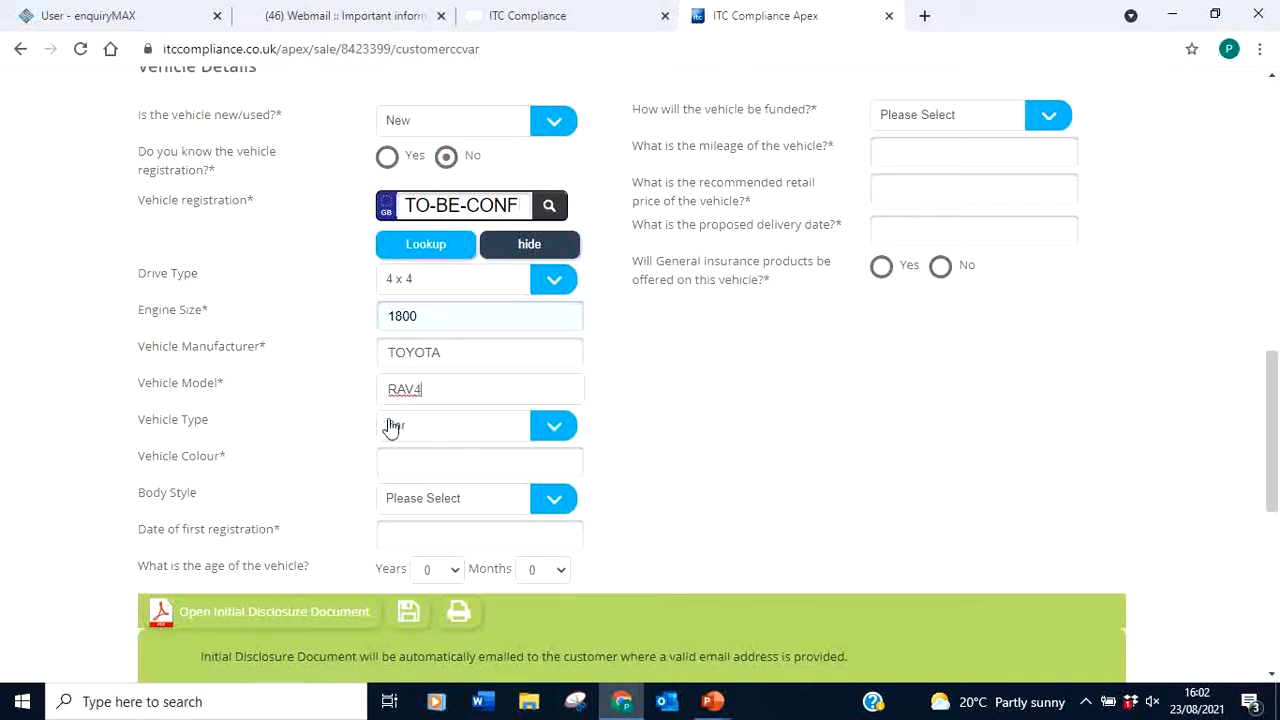
Set the vehicle type to SUV, colour White and body style MPV
left_click(449, 434)
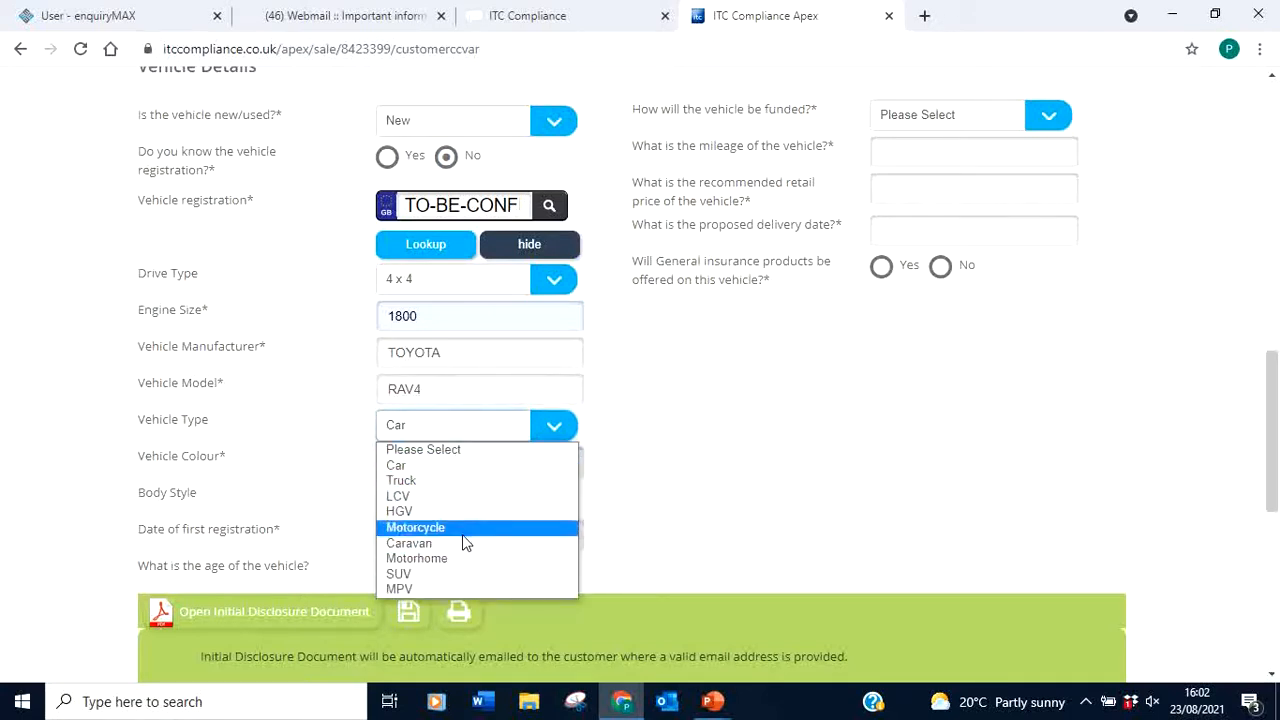
left_click(418, 578)
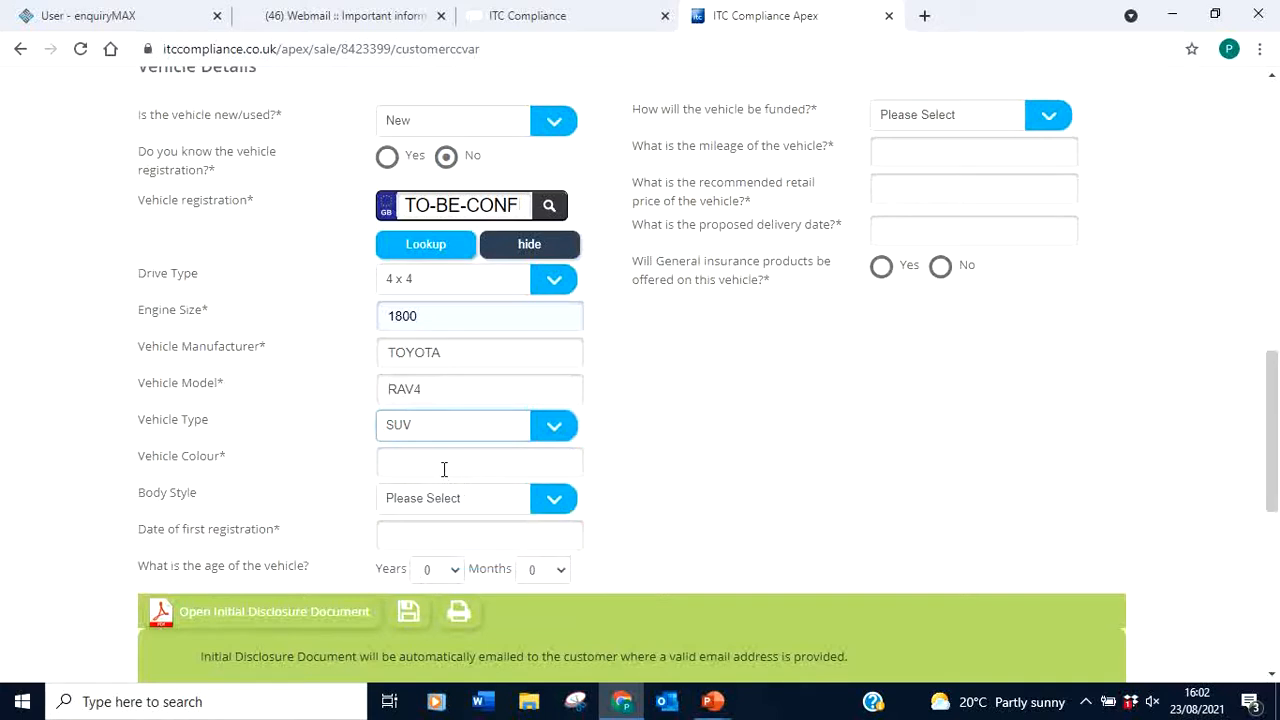
left_click(455, 462)
type("White")
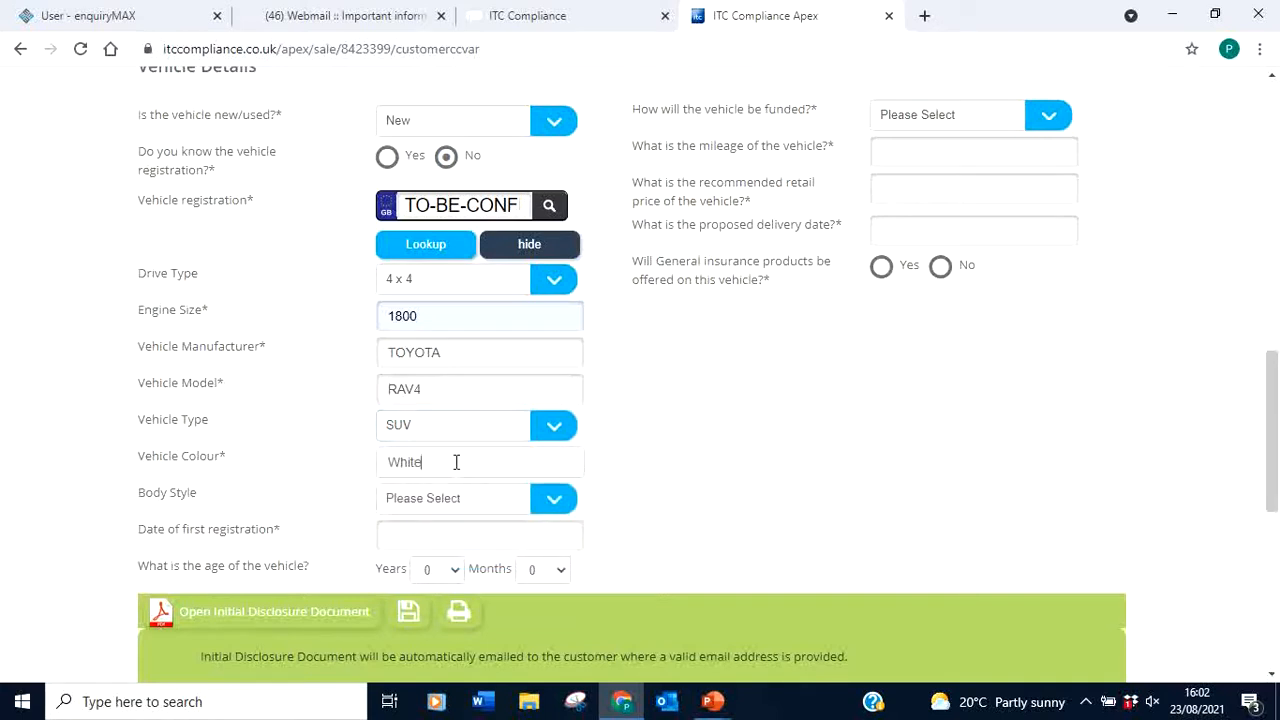
left_click(632, 455)
left_click(551, 509)
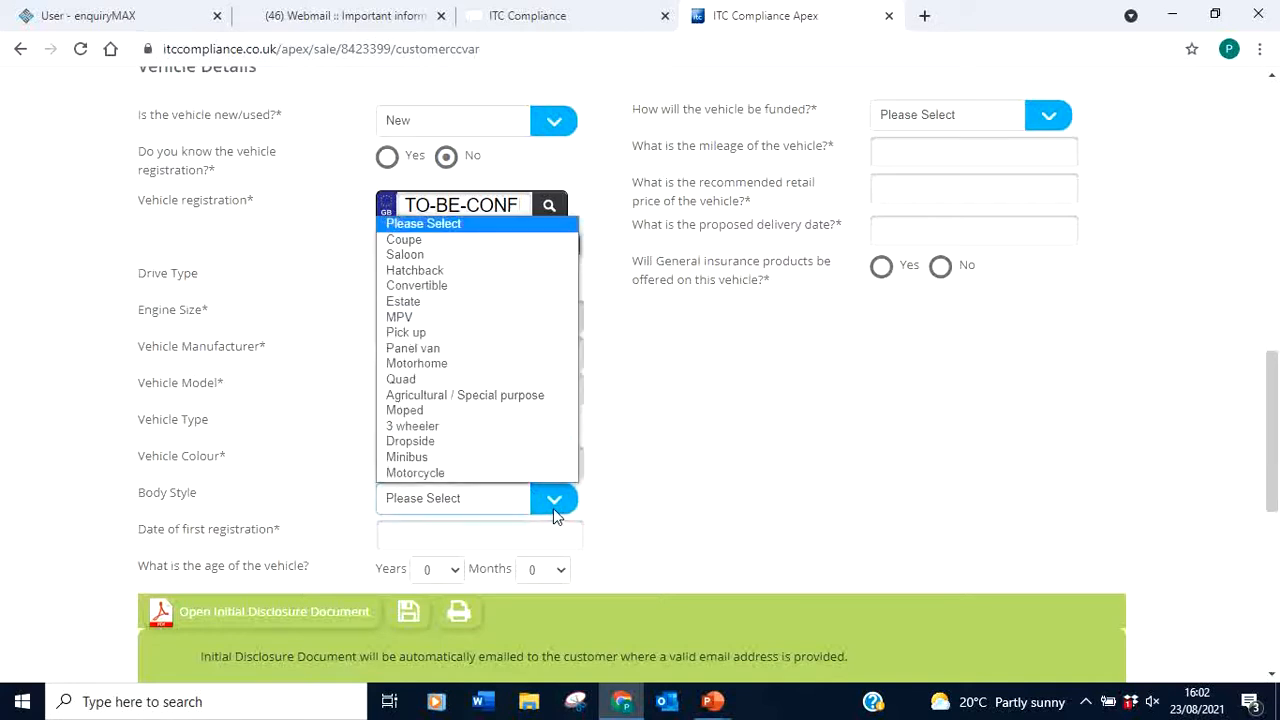
left_click(447, 316)
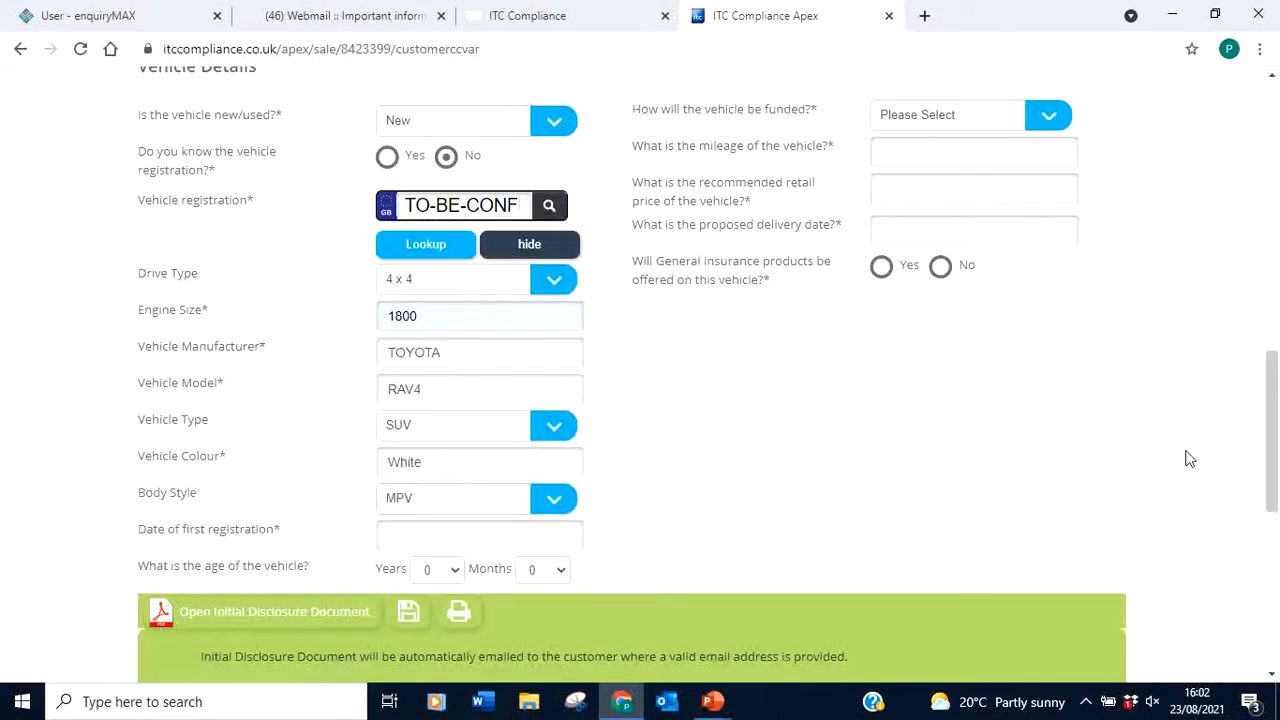
Set the date of first registration to 01/09/2021
left_click_drag(1272, 418, 1260, 463)
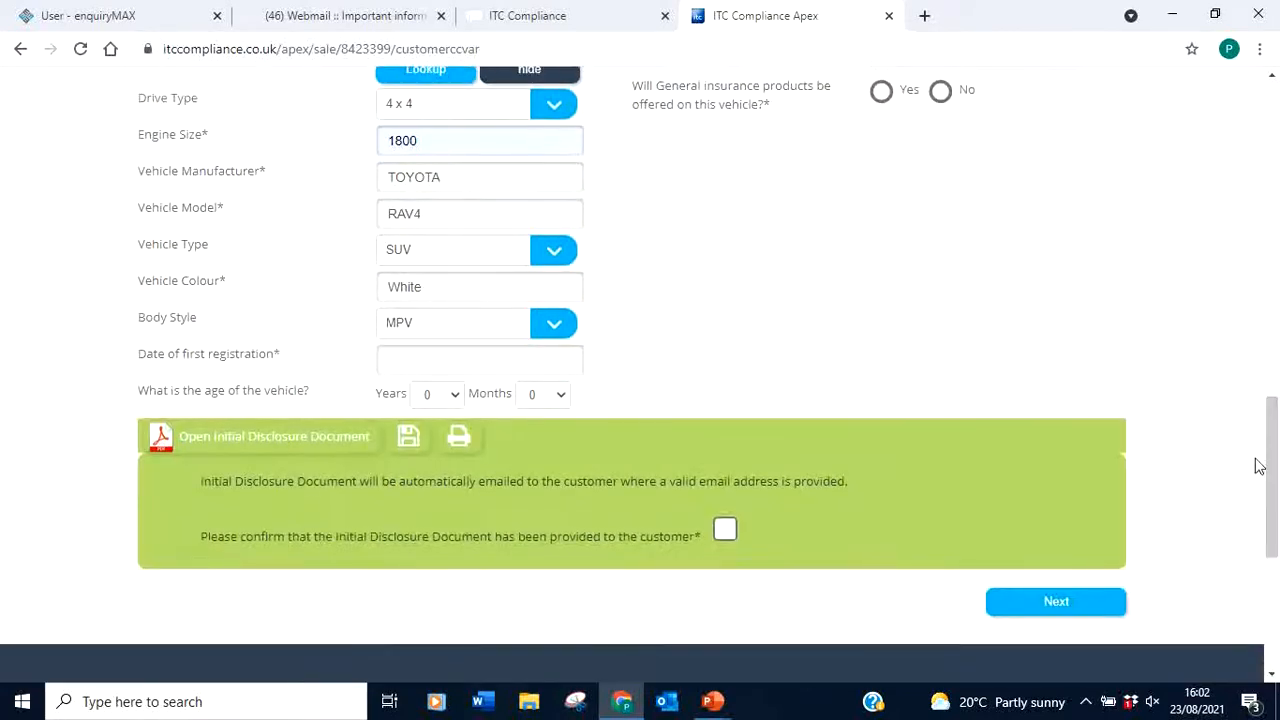
left_click(433, 359)
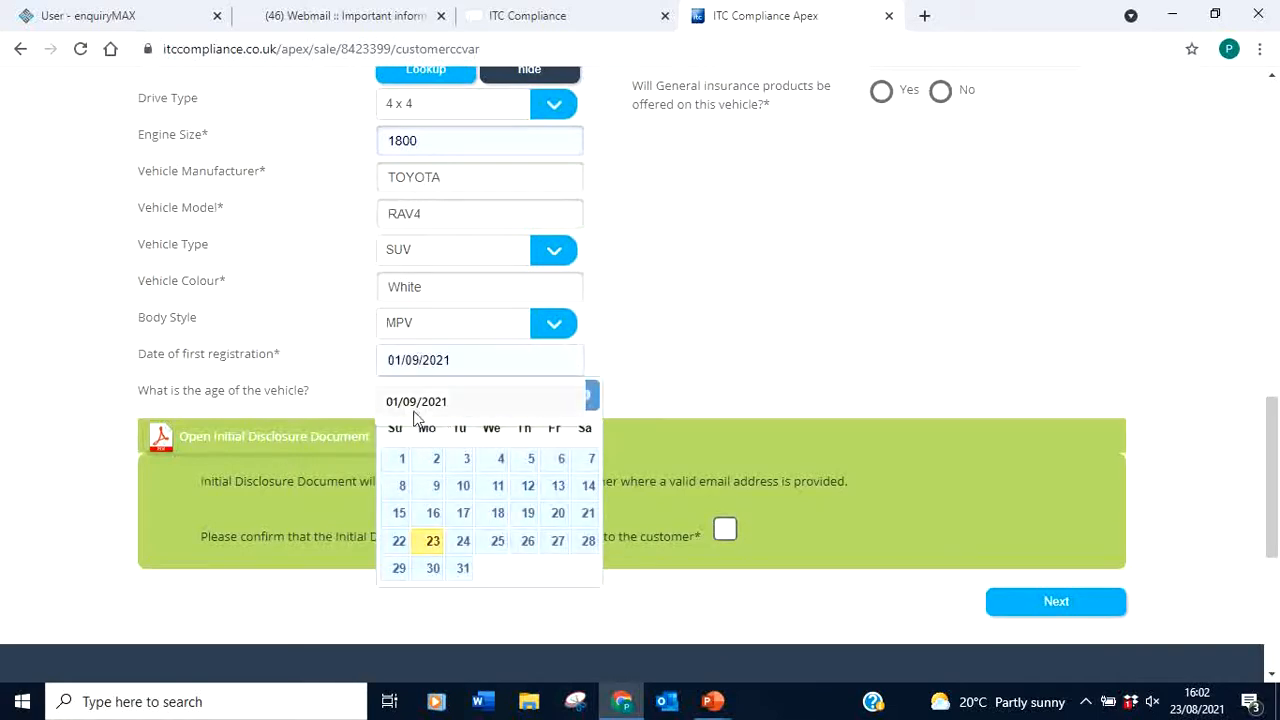
left_click(412, 401)
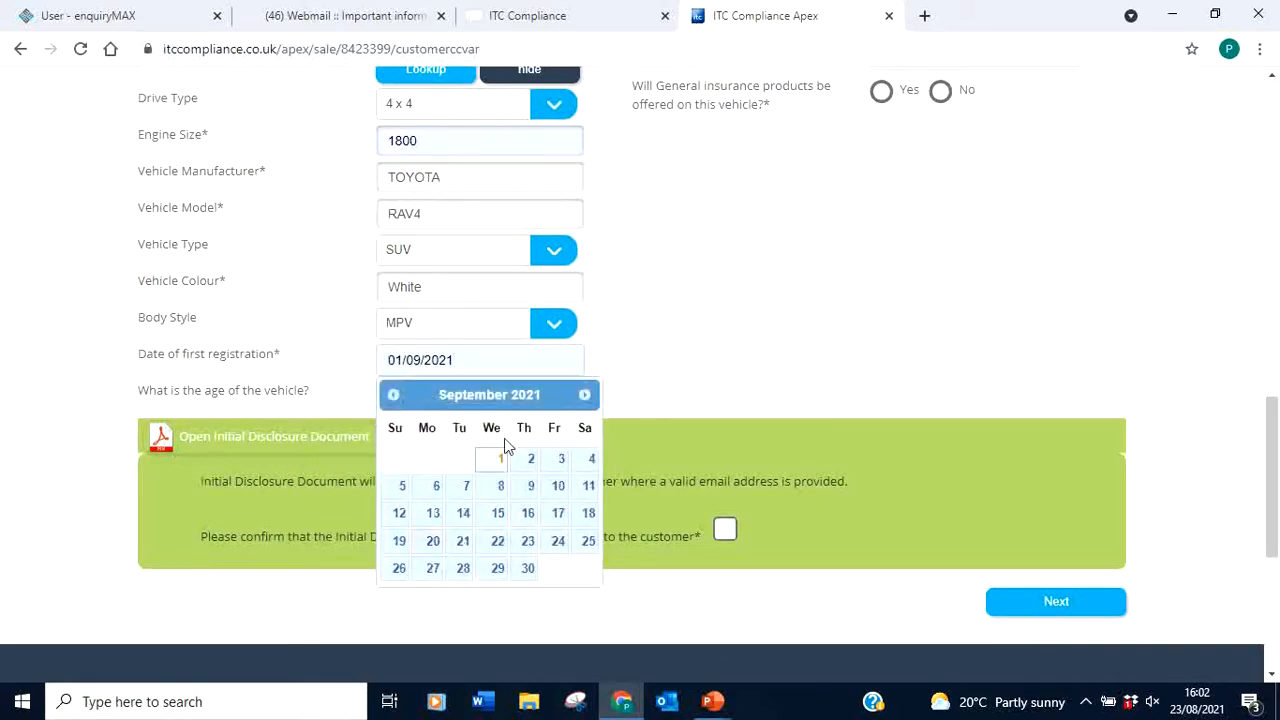
left_click(694, 366)
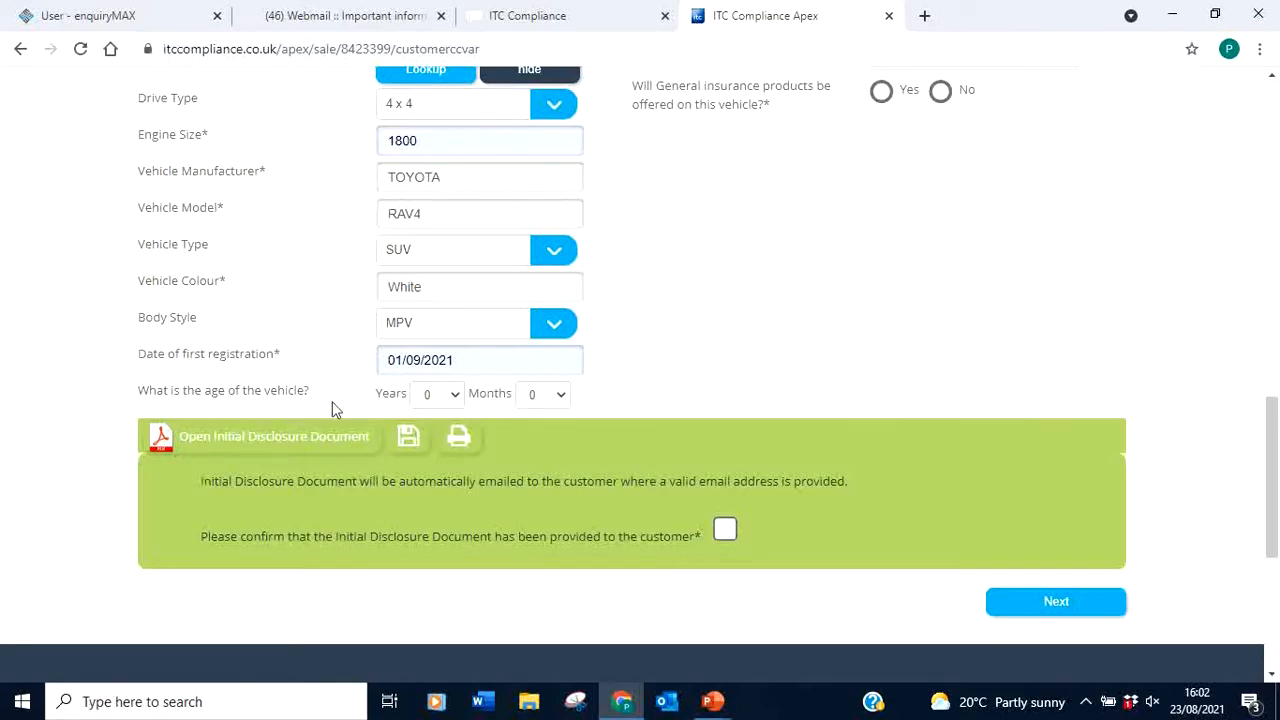
left_click_drag(1271, 430, 1271, 332)
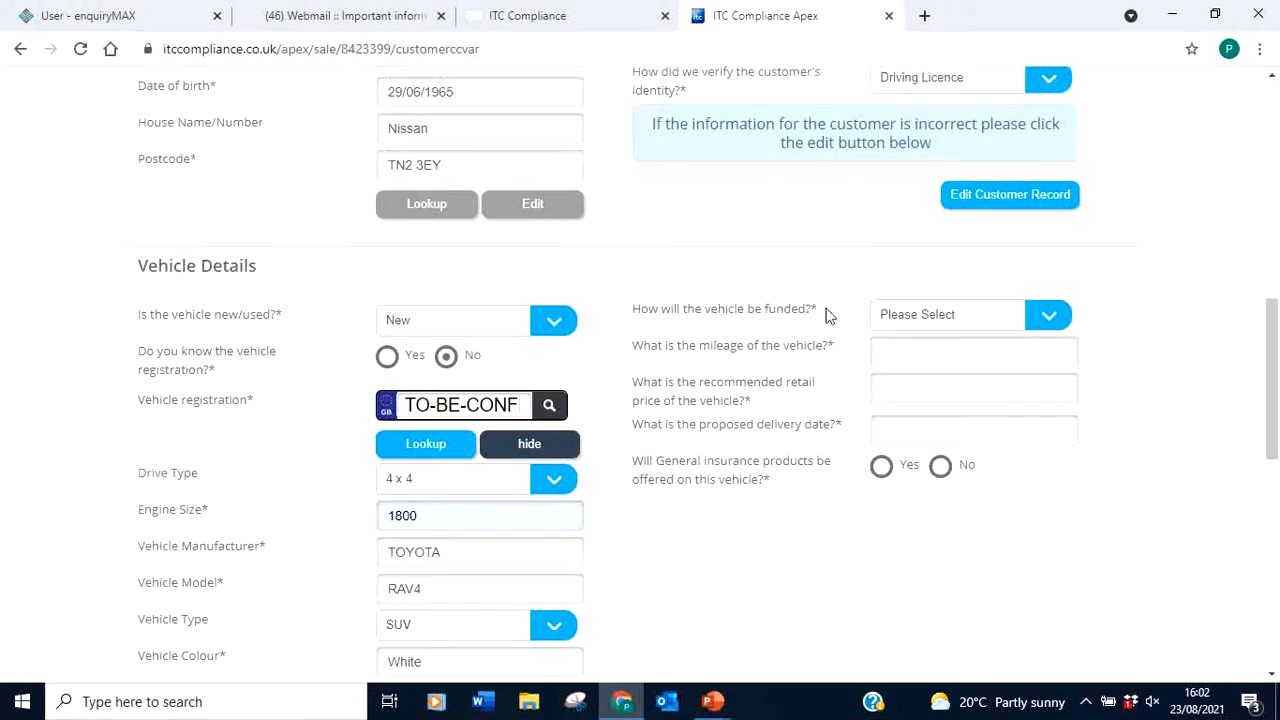
Choose Dealer Finance funding, with mileage 0 and a retail price of 40000
left_click(1054, 311)
left_click(970, 388)
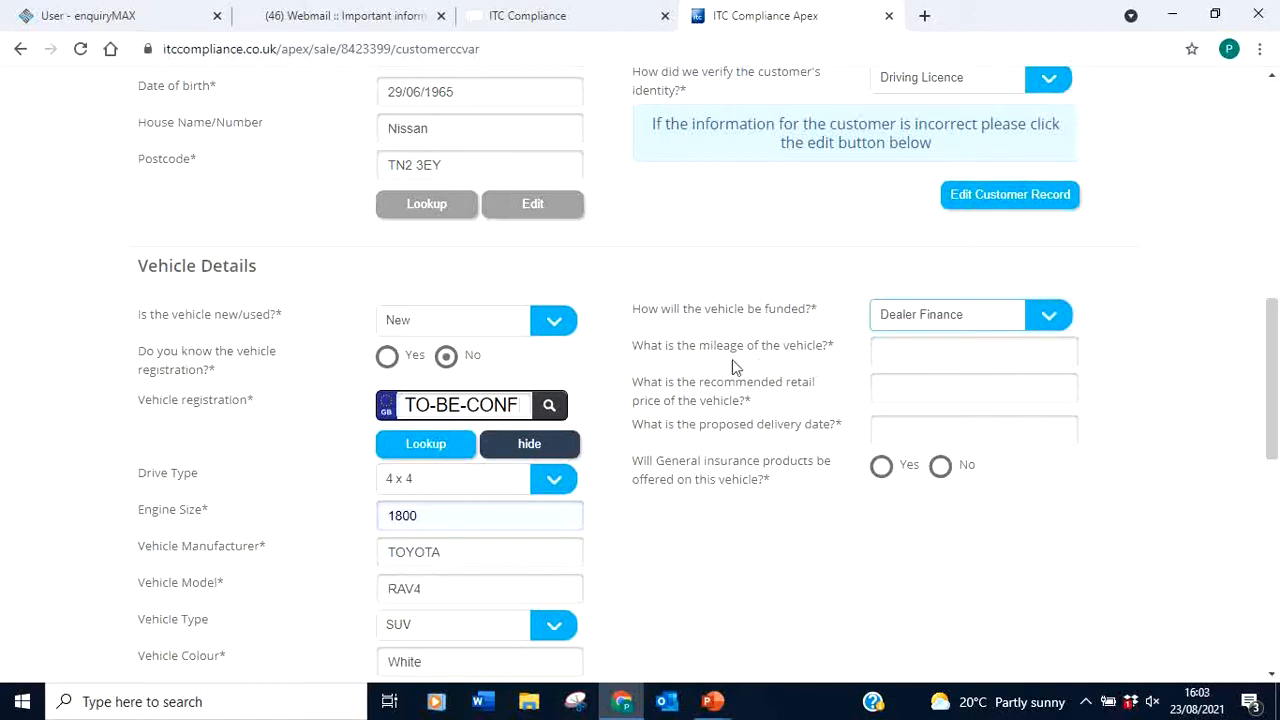
left_click(972, 352)
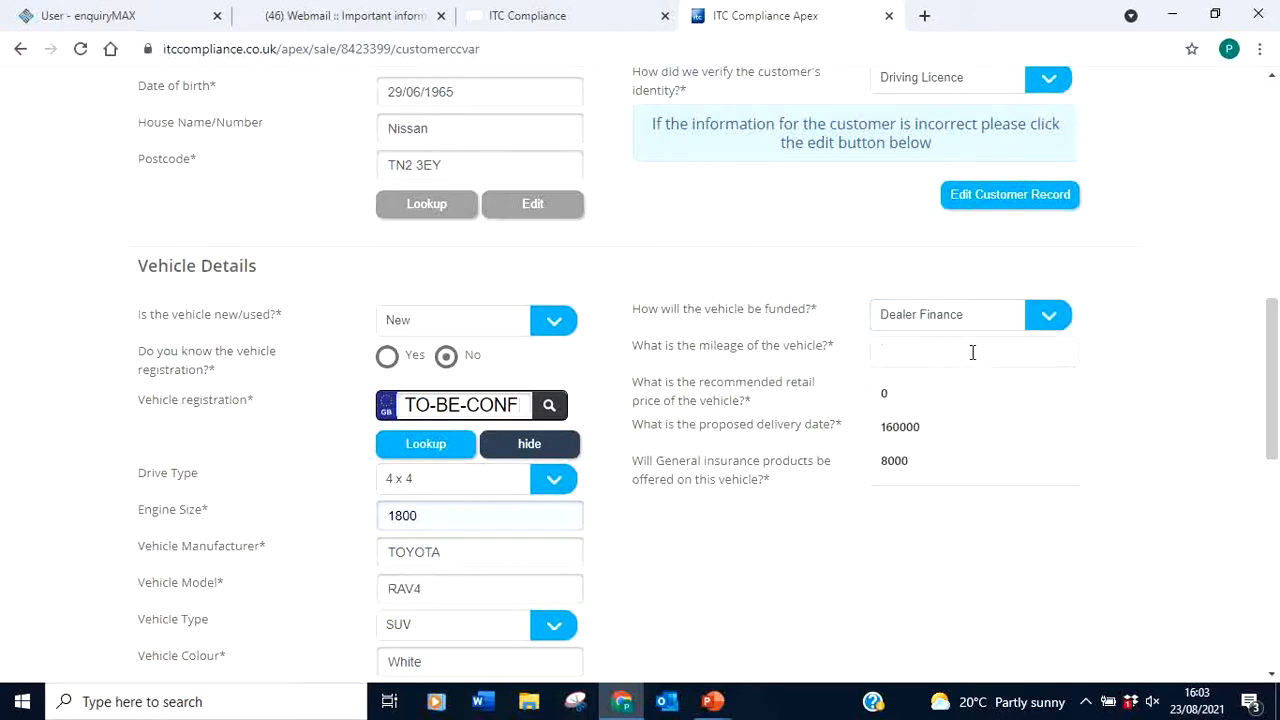
type("0")
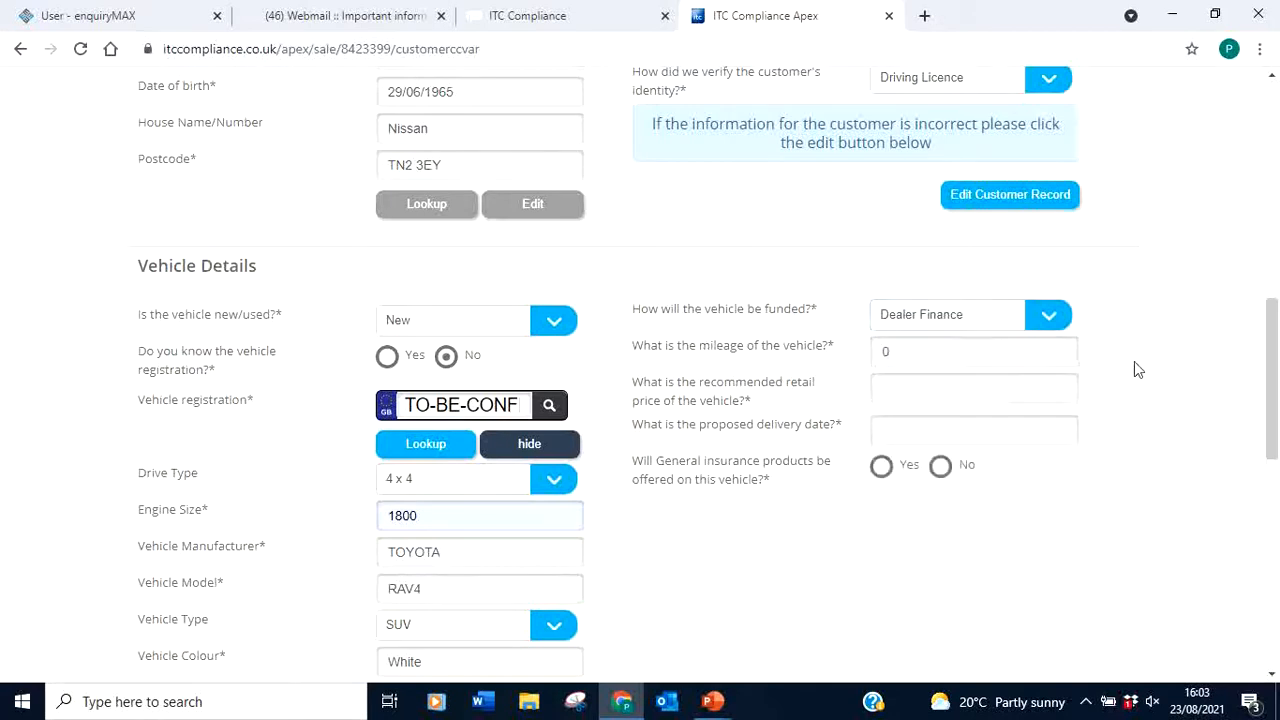
left_click(939, 390)
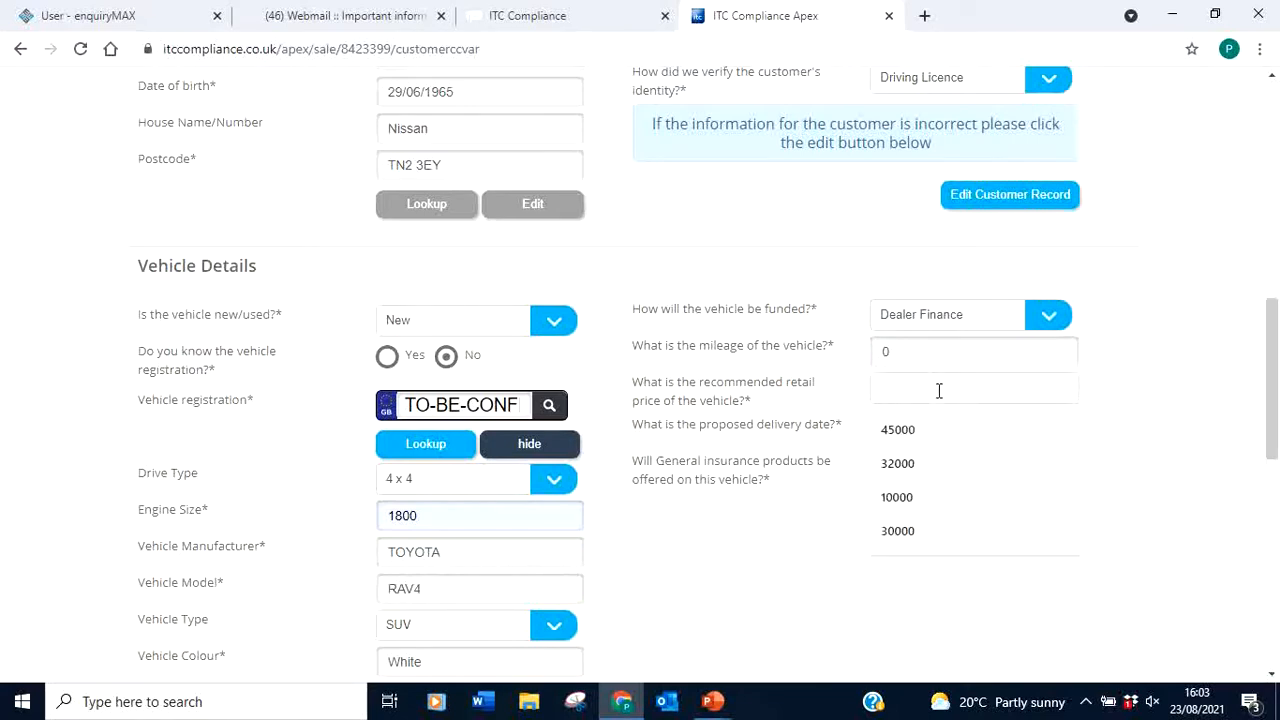
type("40000")
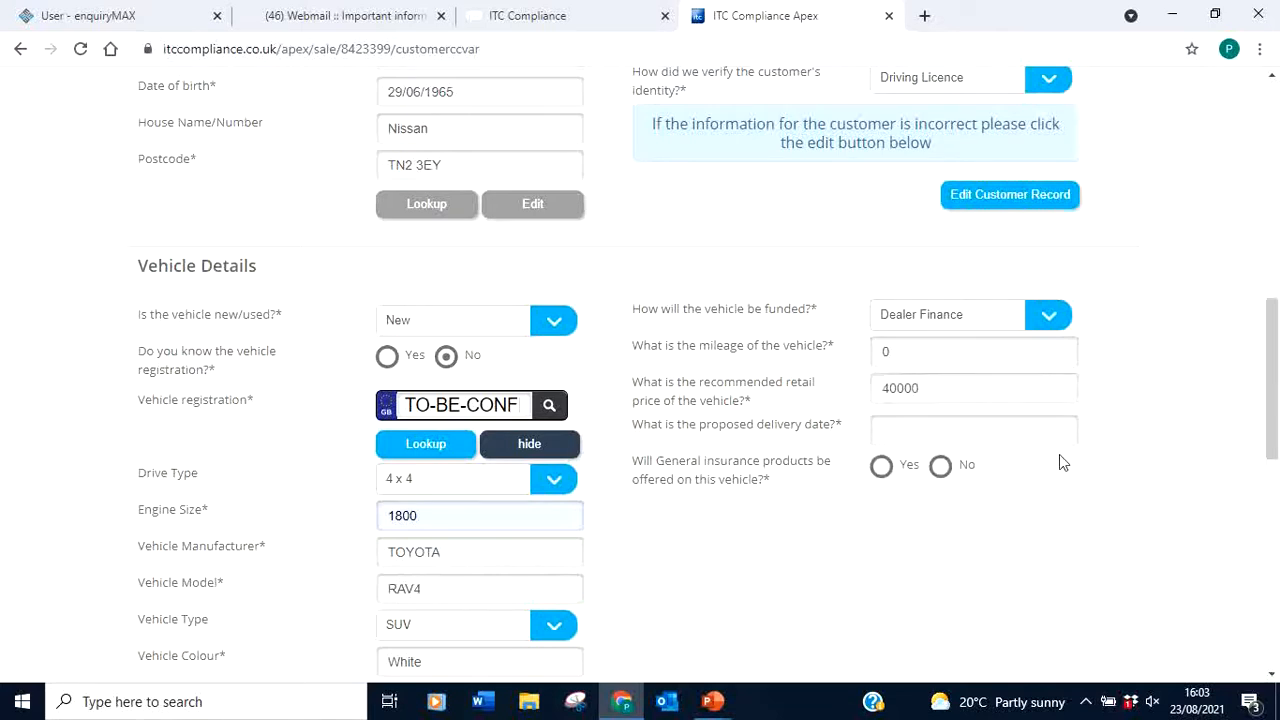
Set delivery date 01/09/2021, insurance offered Yes, and loan-financed accessories No
left_click(940, 427)
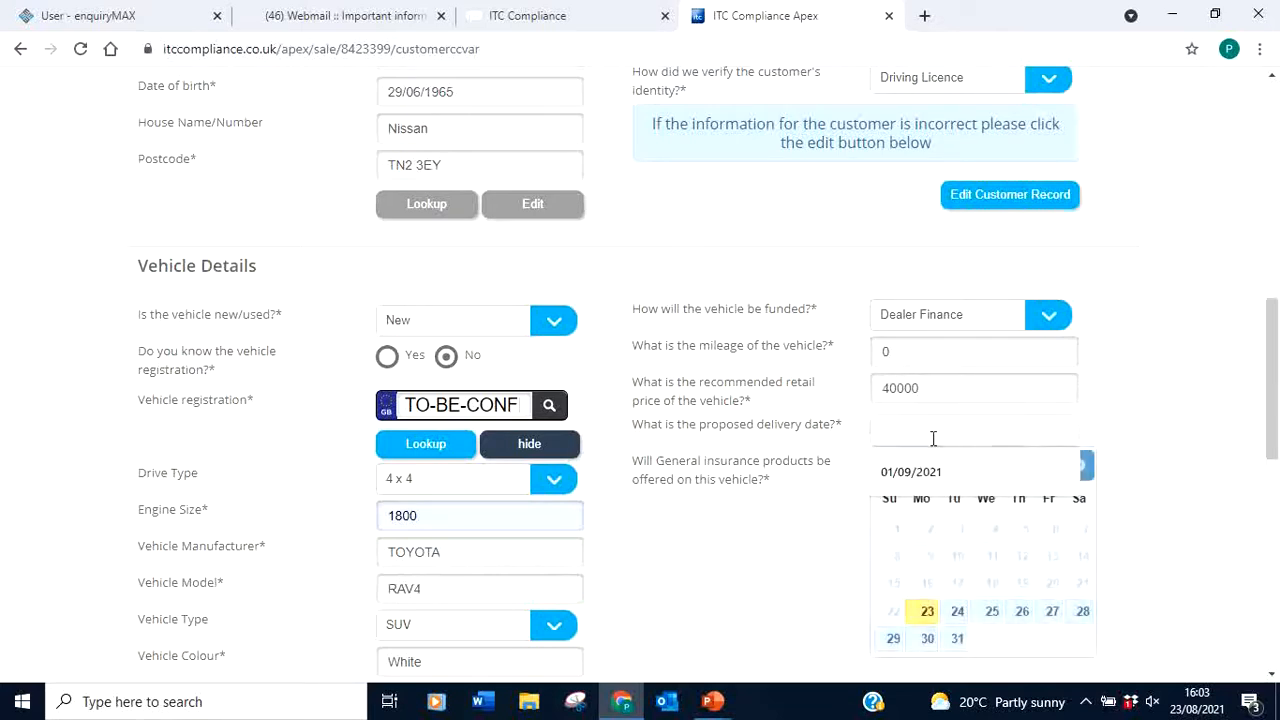
left_click(914, 473)
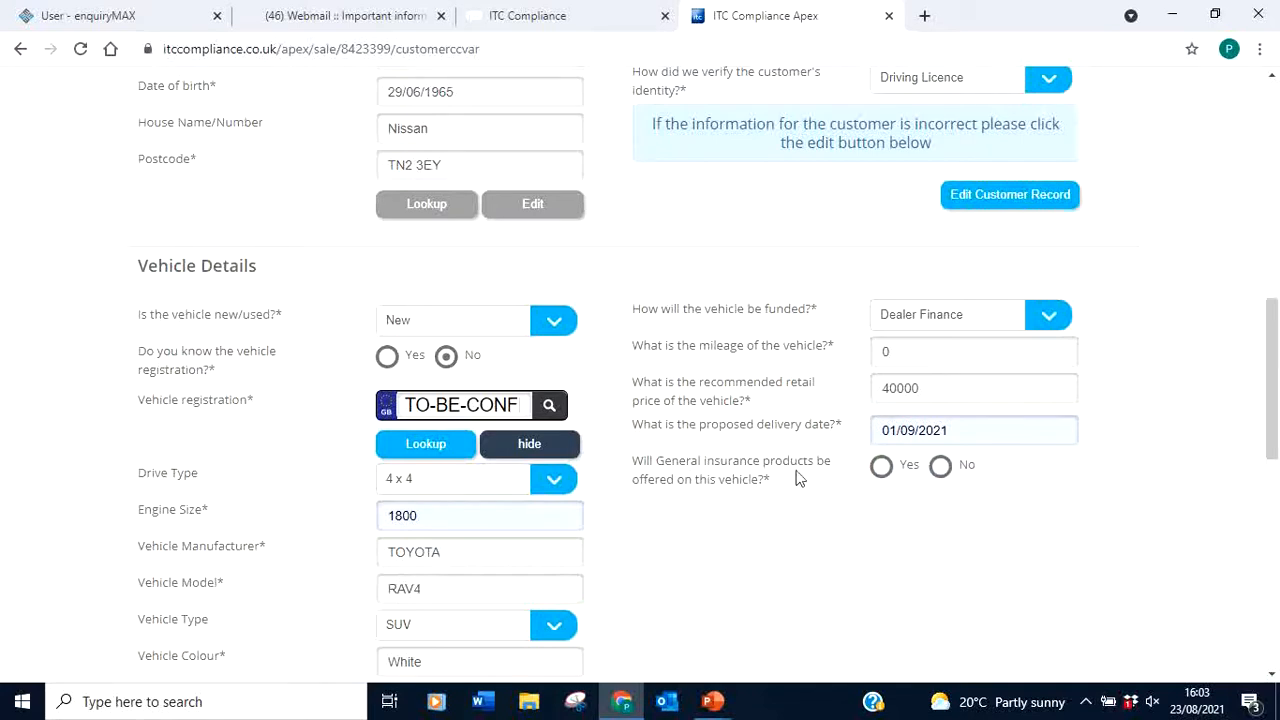
left_click(881, 467)
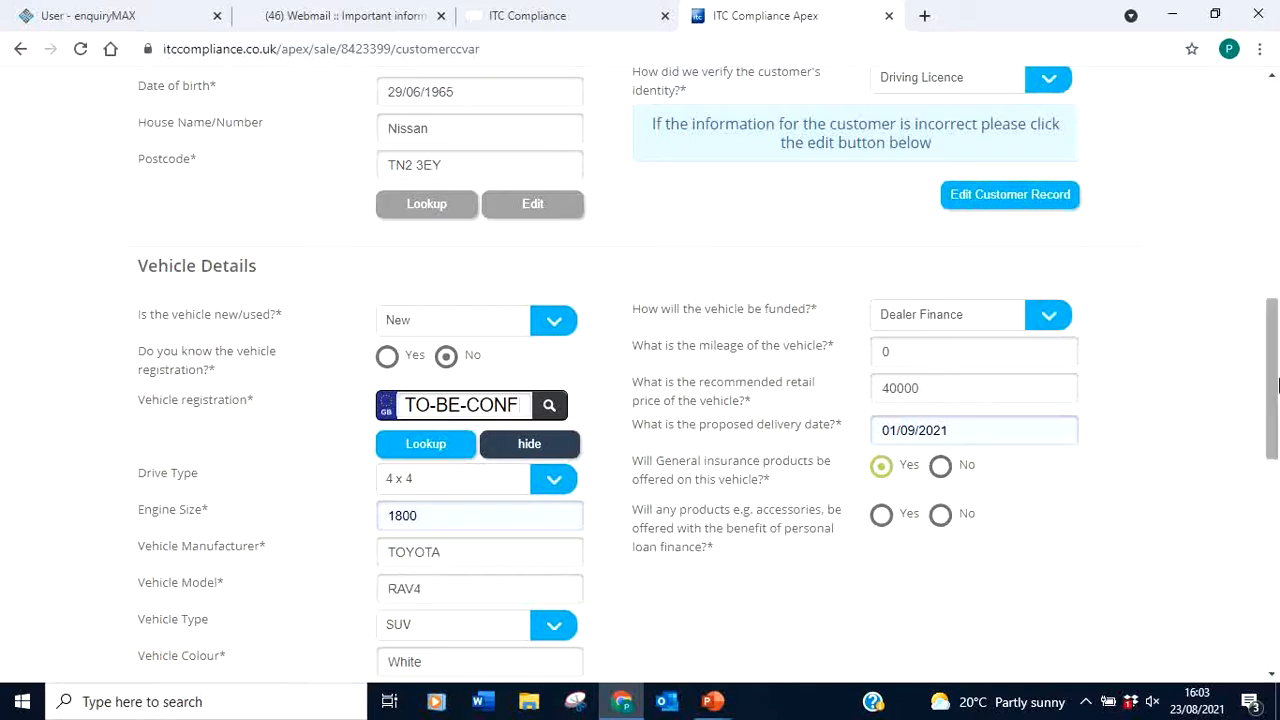
scroll(1273, 360, "down", 2)
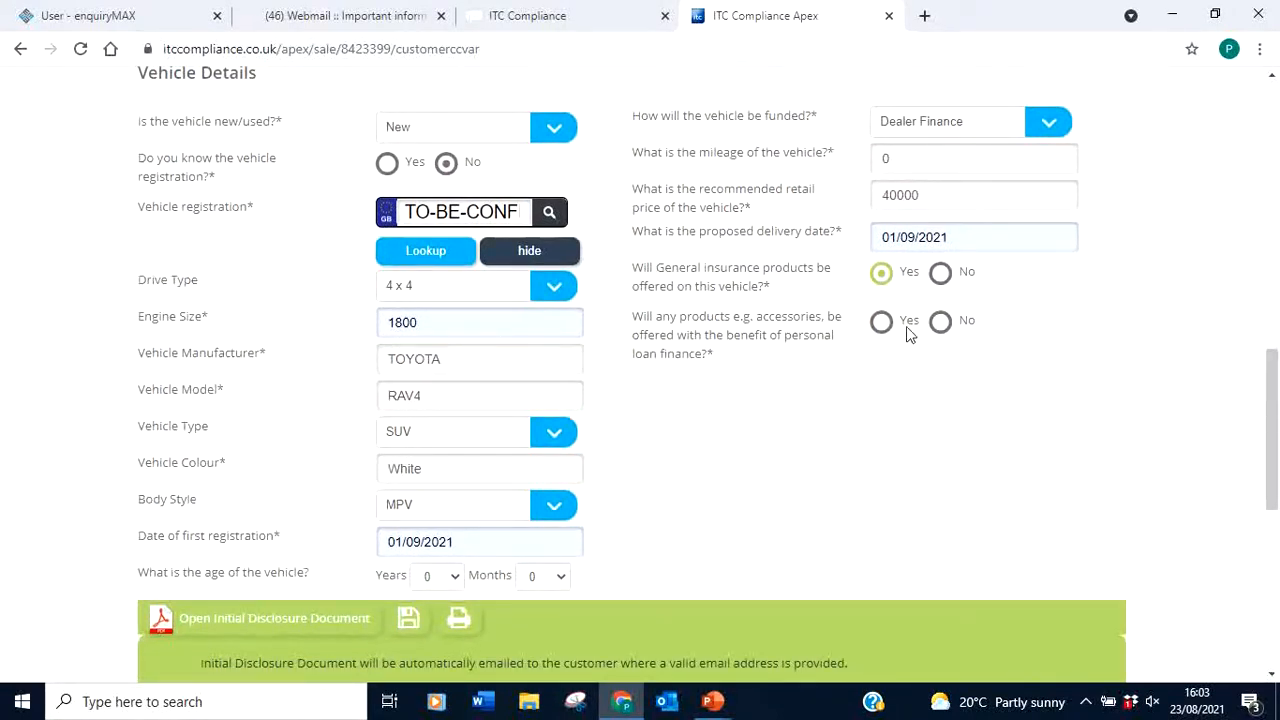
left_click(941, 321)
left_click_drag(1276, 418, 1276, 465)
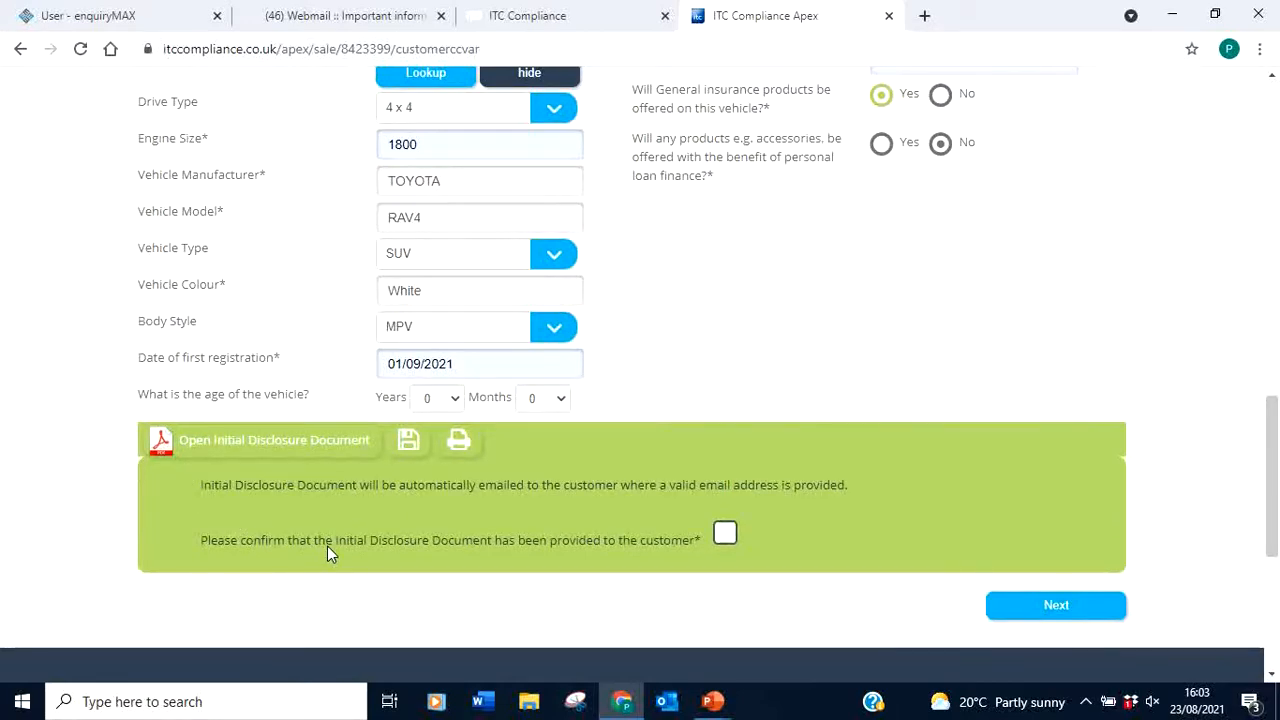
Open the Initial Disclosure Document PDF in a separate popup window
left_click(208, 452)
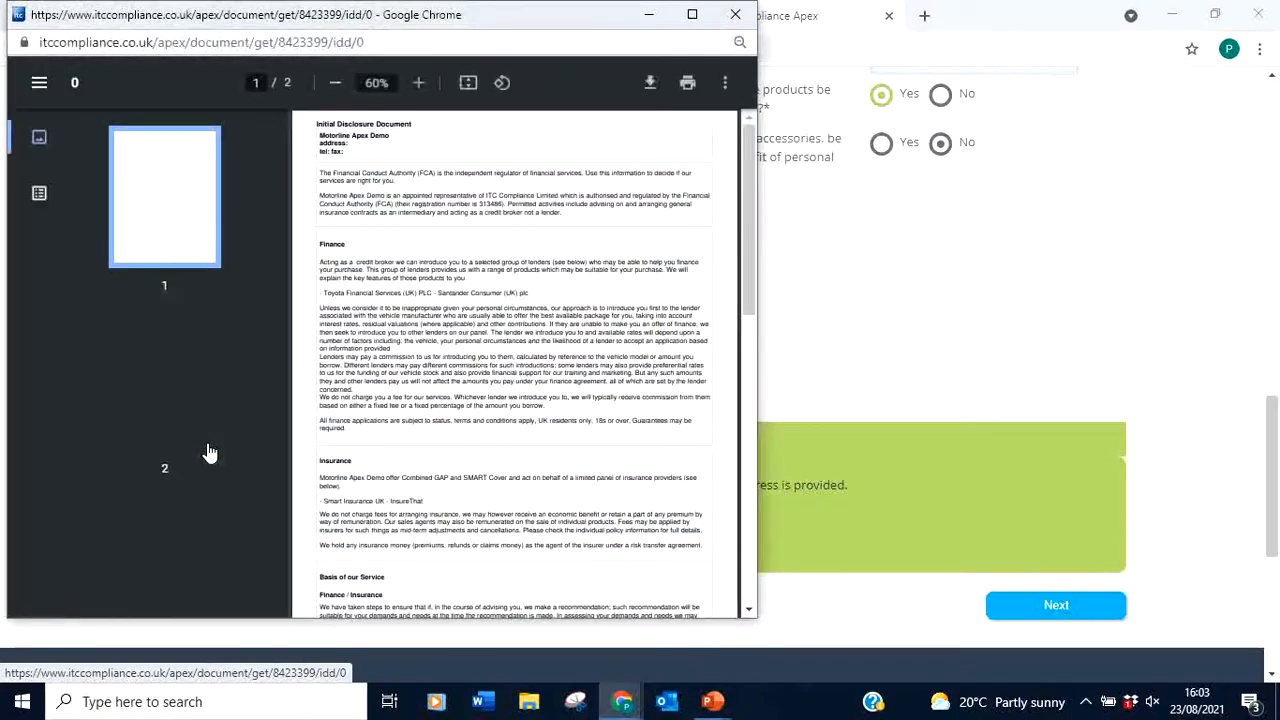
Maximise the Initial Disclosure Document, scroll through its two pages, then close it
left_click(692, 16)
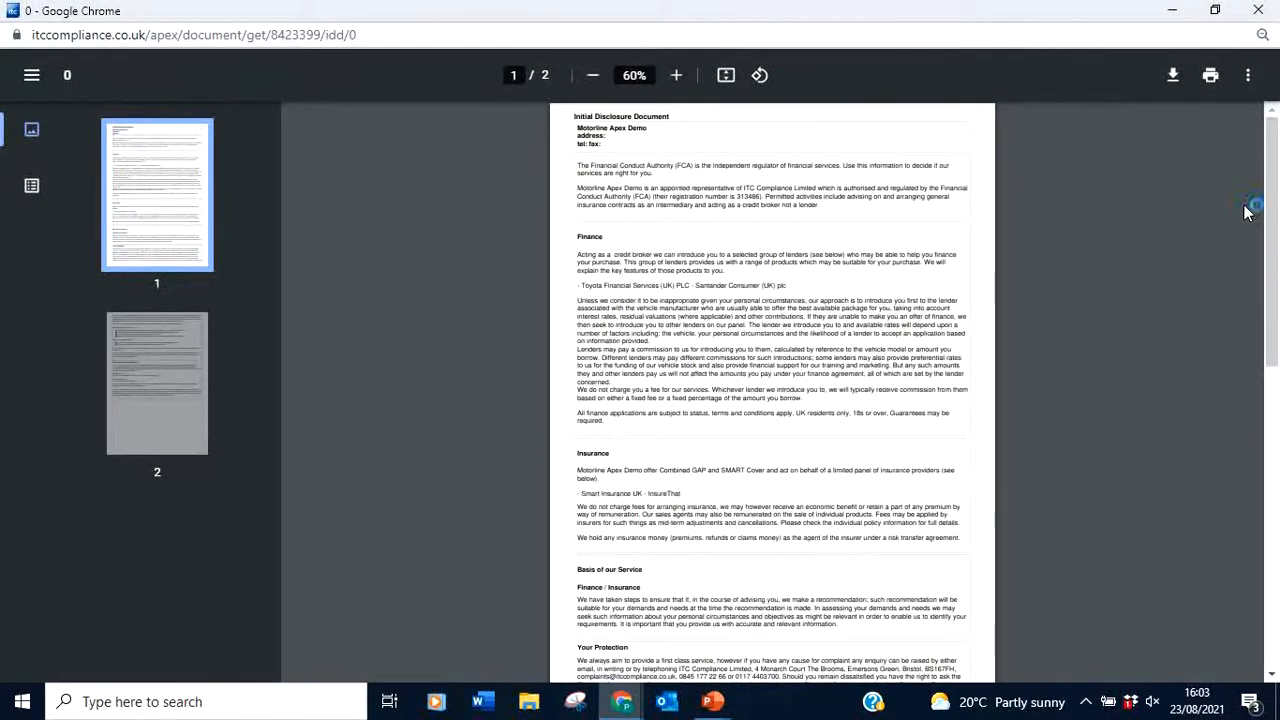
mouse_move(1270, 210)
left_mouse_down()
mouse_move(1276, 467)
mouse_move(1276, 215)
left_mouse_up()
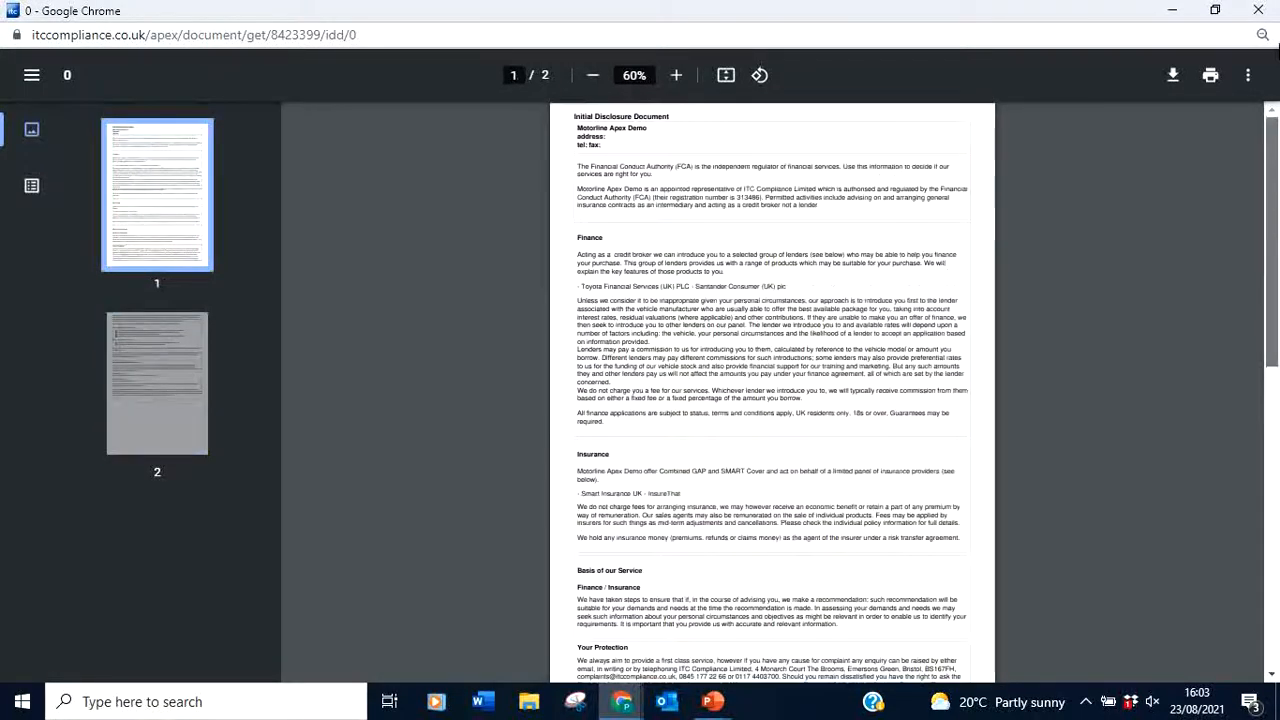
scroll(797, 300, "up", 2)
scroll(797, 300, "up", 4)
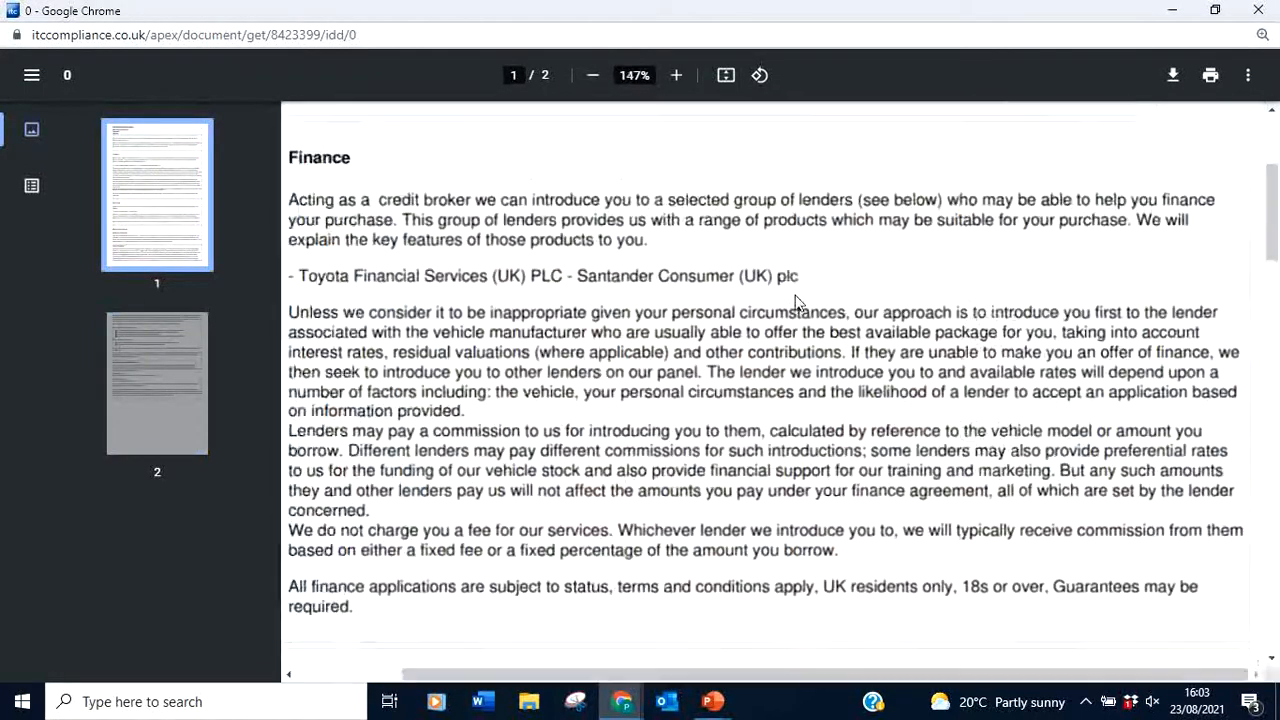
left_click_drag(1272, 215, 1272, 172)
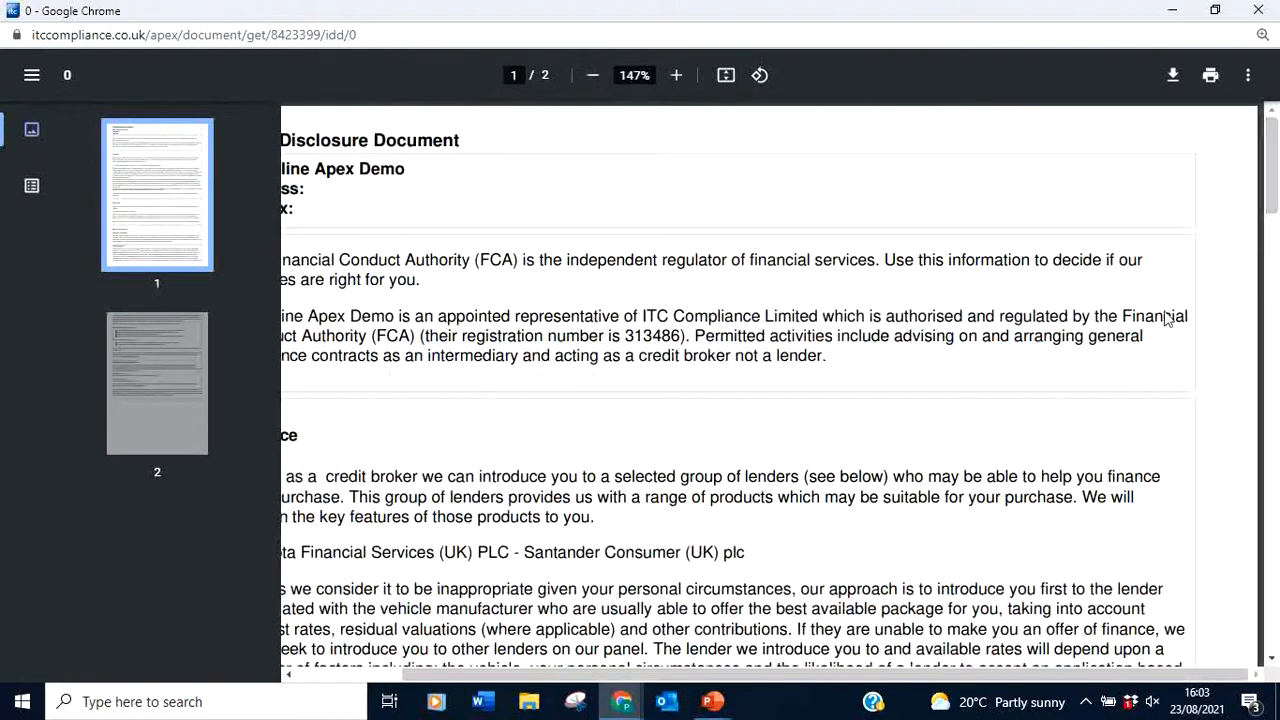
left_click_drag(914, 674, 808, 674)
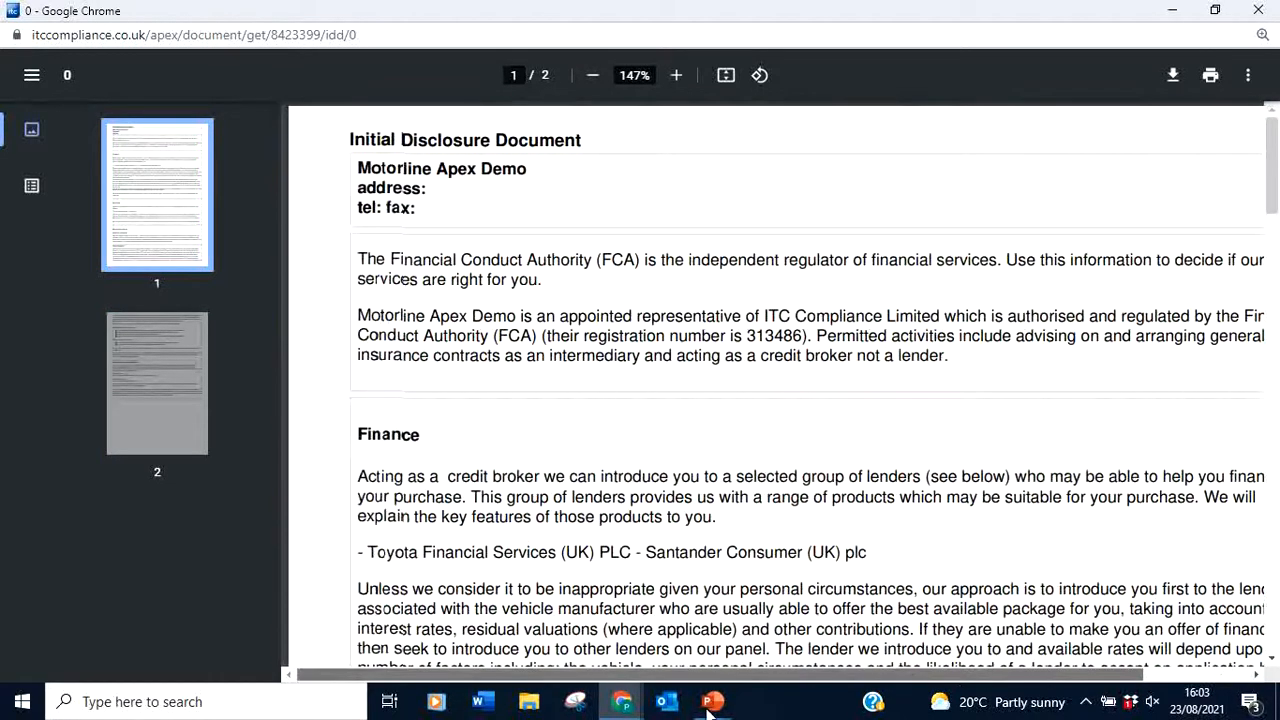
left_click_drag(1277, 190, 1273, 130)
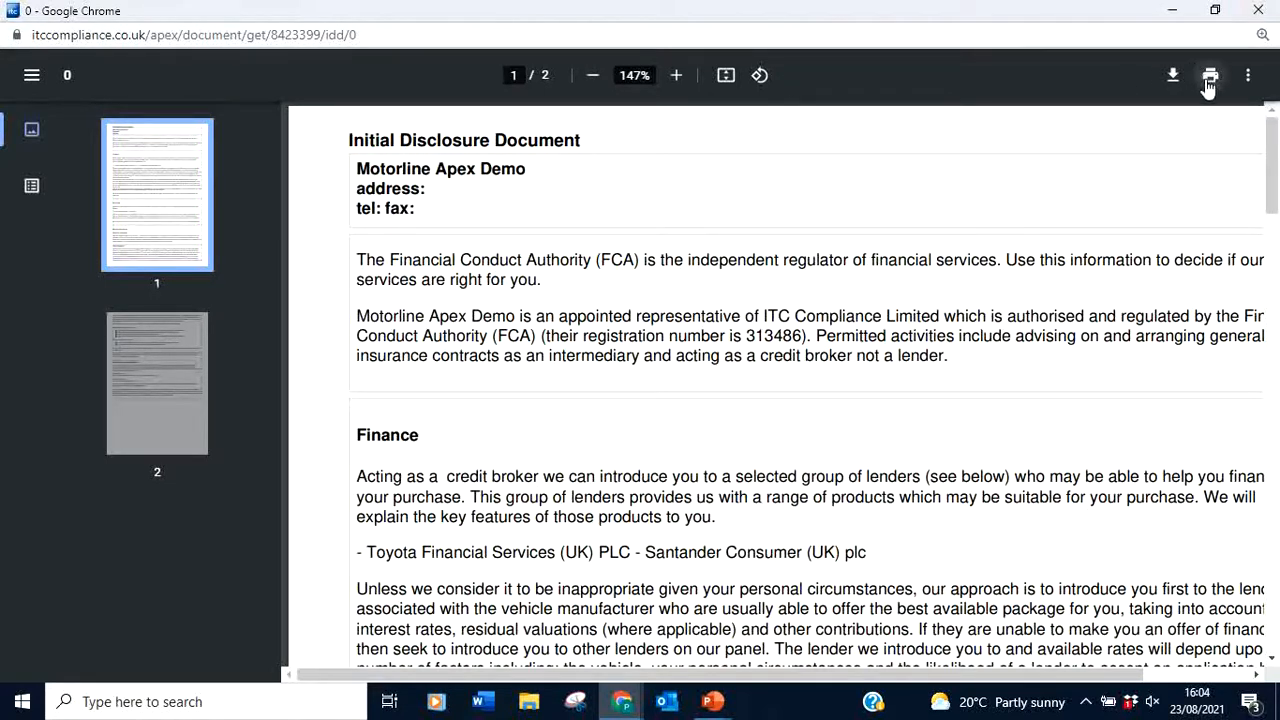
left_click(1258, 10)
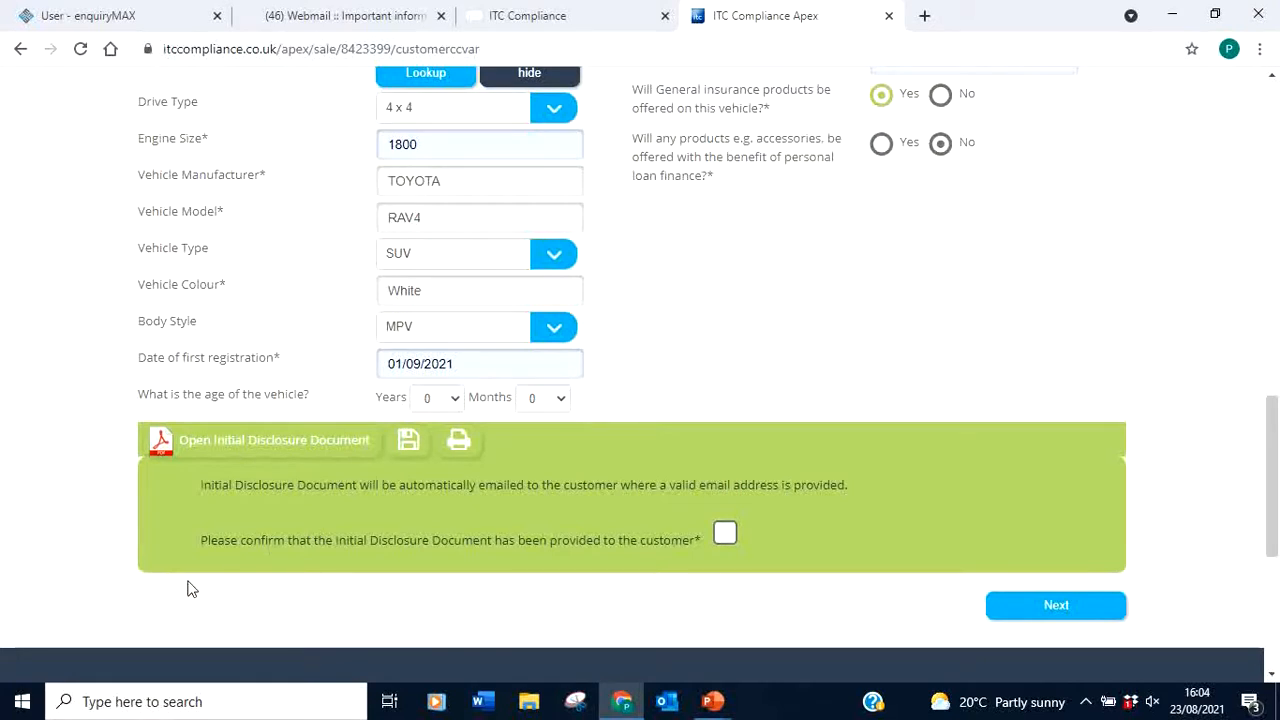
Tick that the Initial Disclosure Document was provided and advance to the Decision Tree
left_click(726, 534)
left_click(1057, 607)
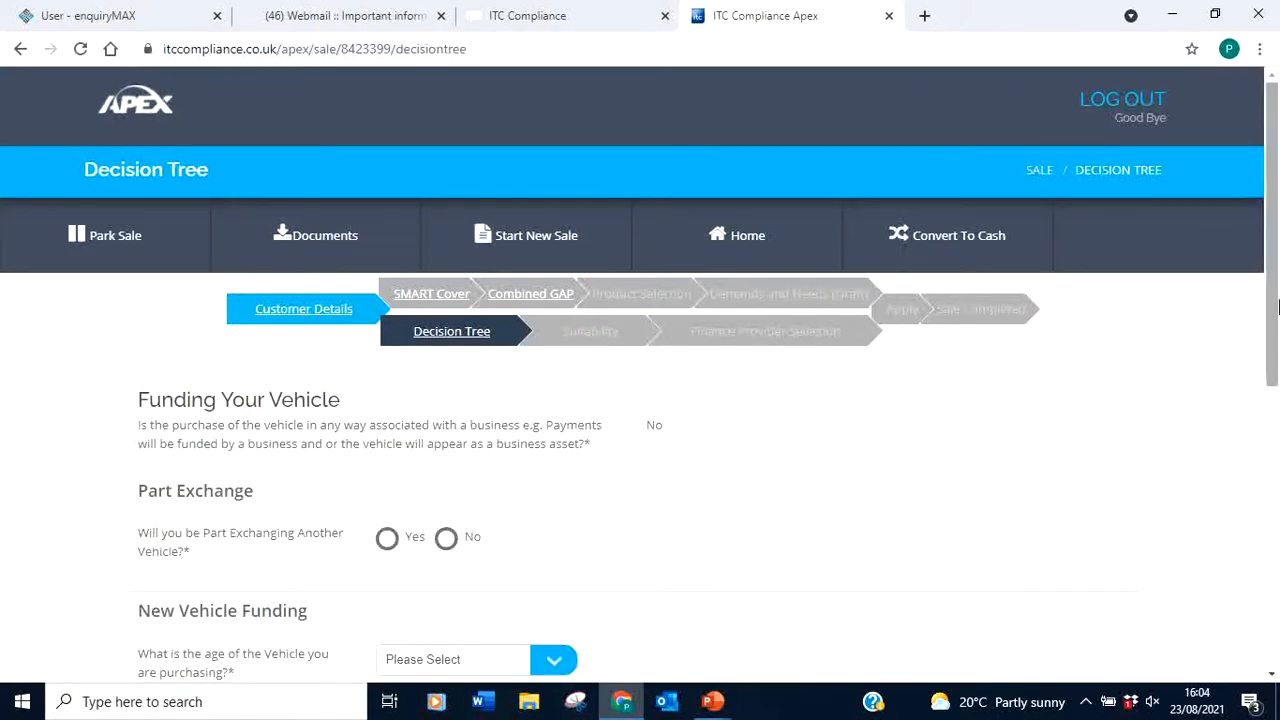
Jump to the SMART Cover step using the sale progress bar
left_click_drag(1275, 285, 1275, 333)
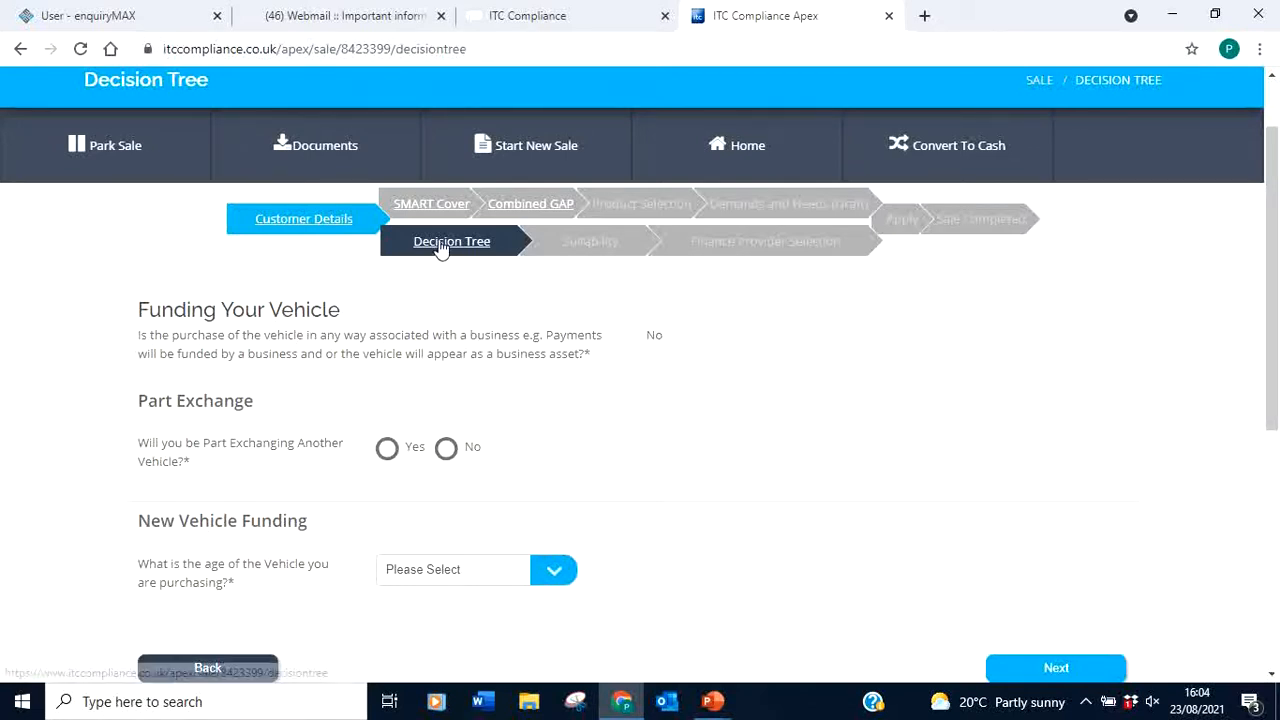
left_click(413, 207)
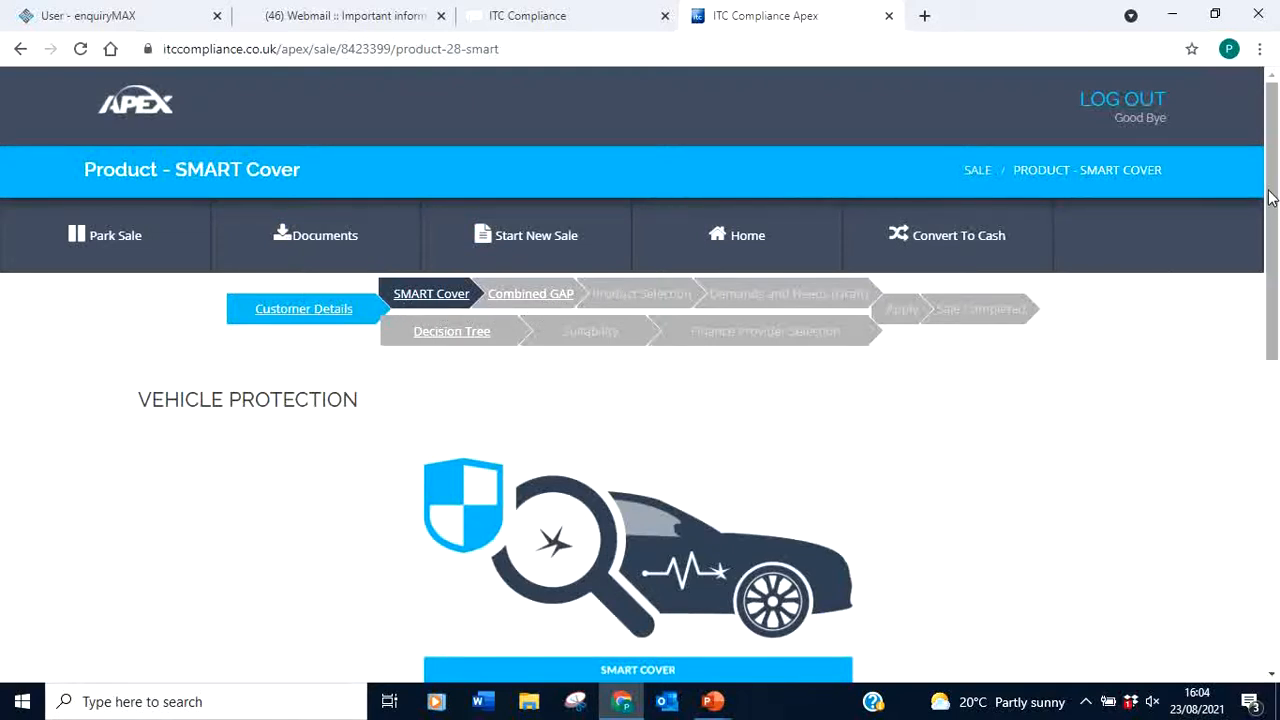
Answer SMART Cover: eligible Yes, road use No, cosmetic insurance No, third-party repairs, awareness Yes
left_click_drag(1270, 198, 1273, 374)
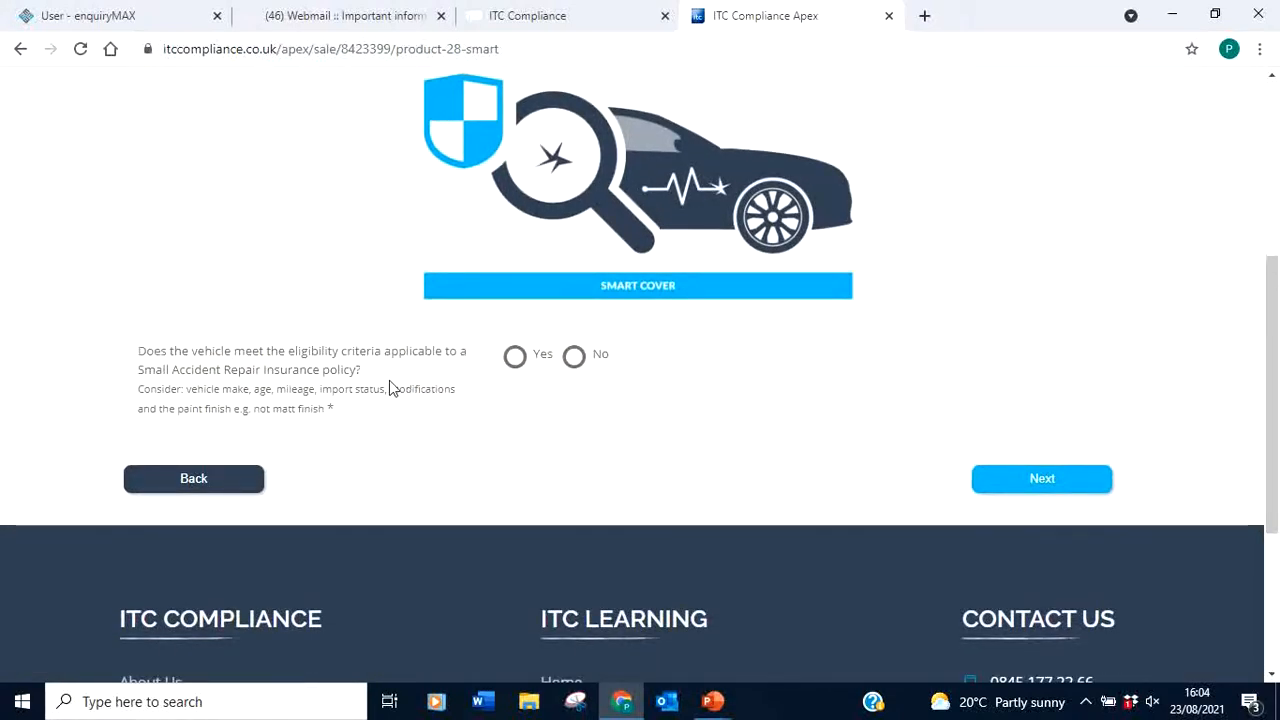
left_click(515, 359)
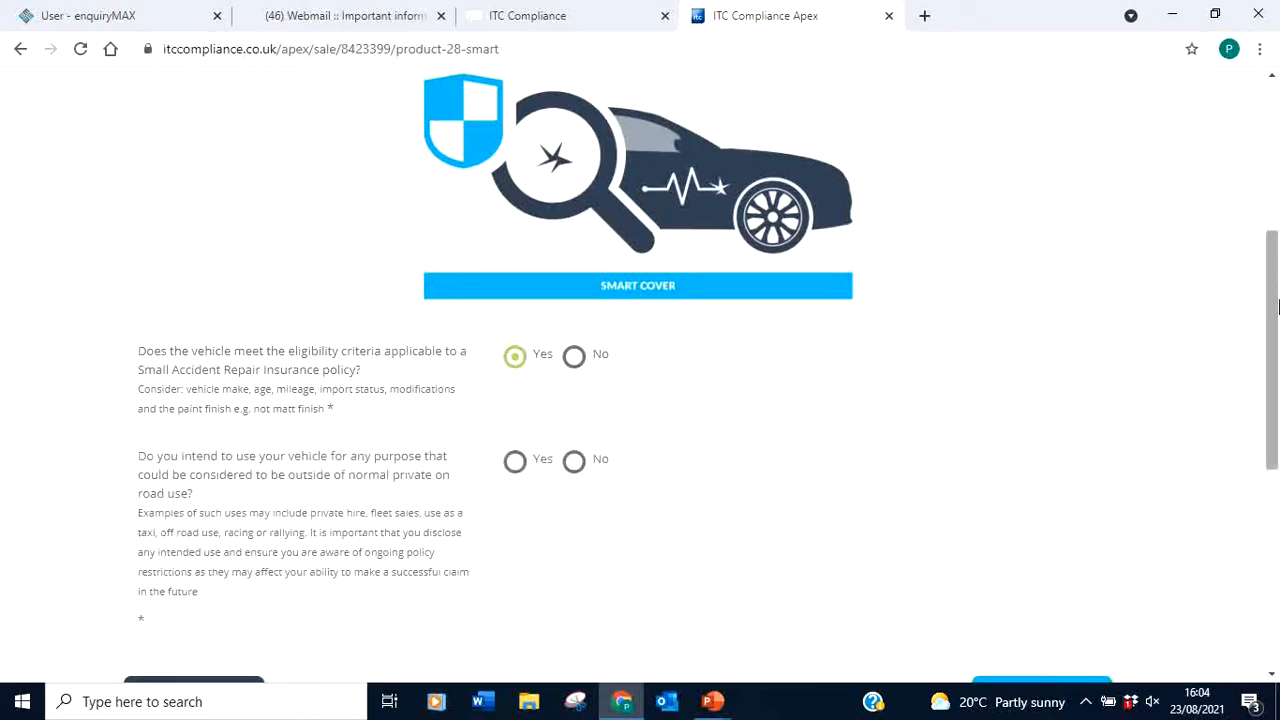
scroll(1273, 290, "down", 2)
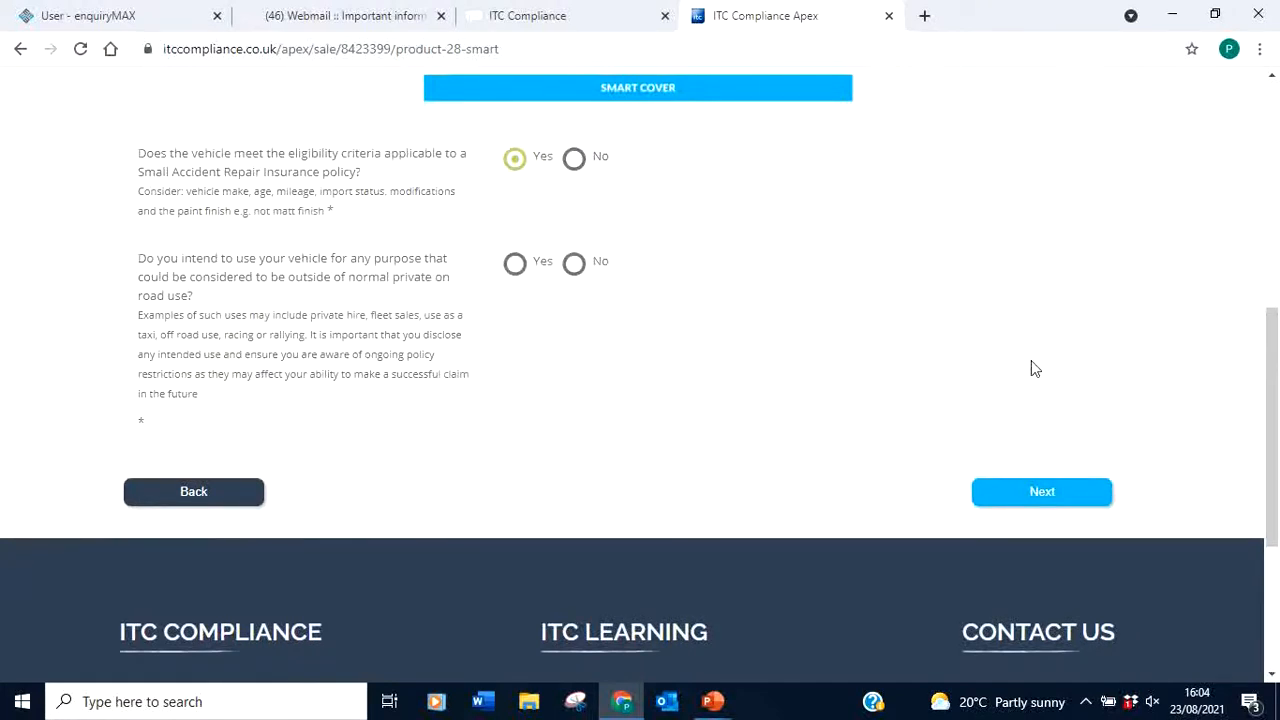
key("ctrl+plus")
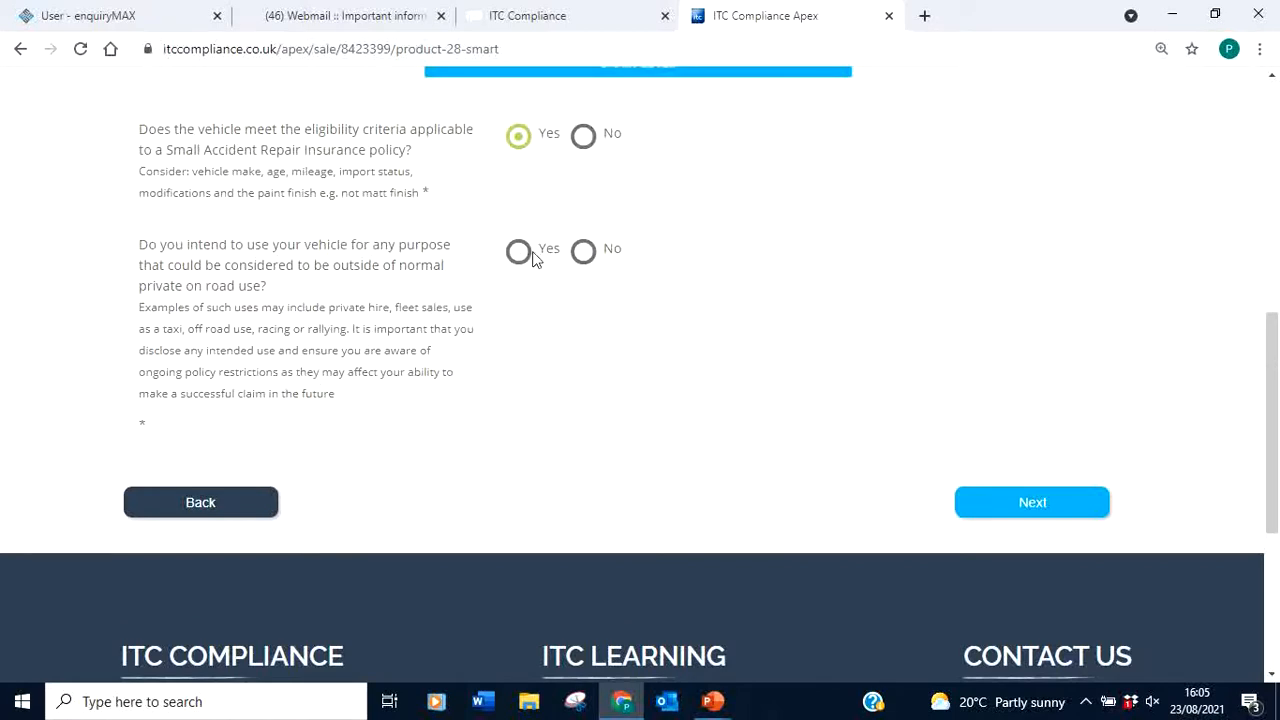
left_click(586, 254)
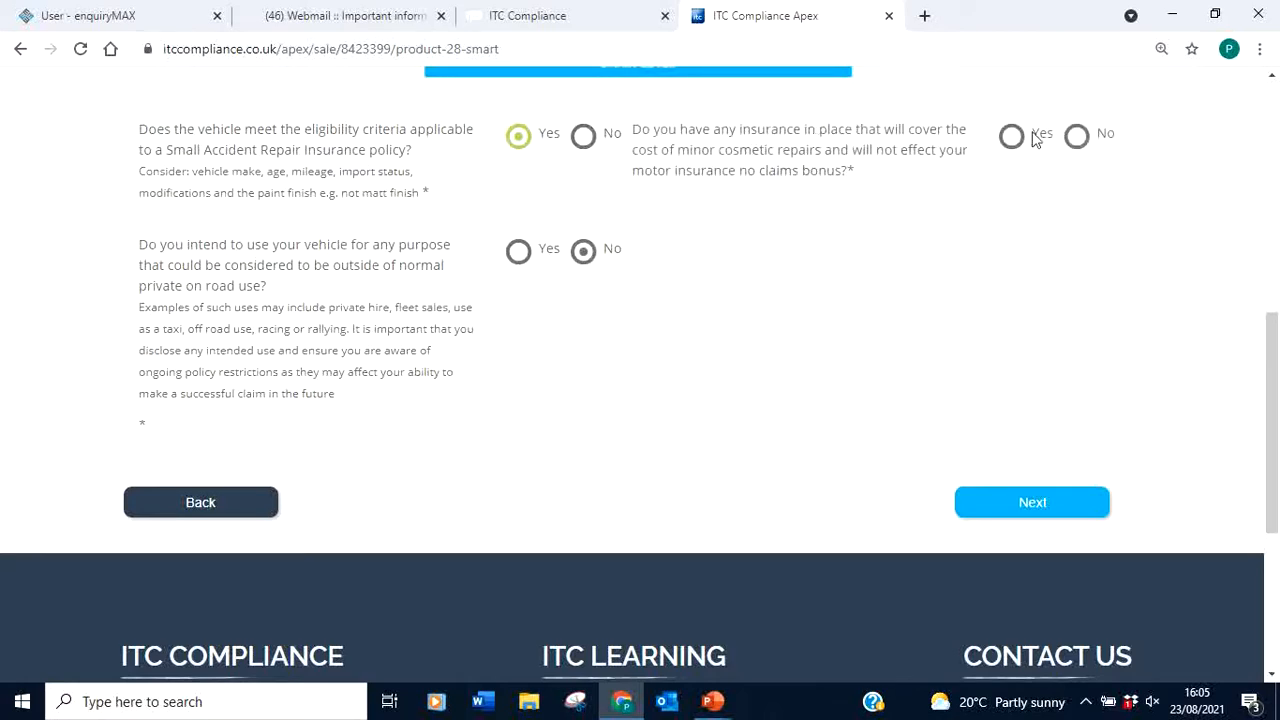
left_click(1077, 140)
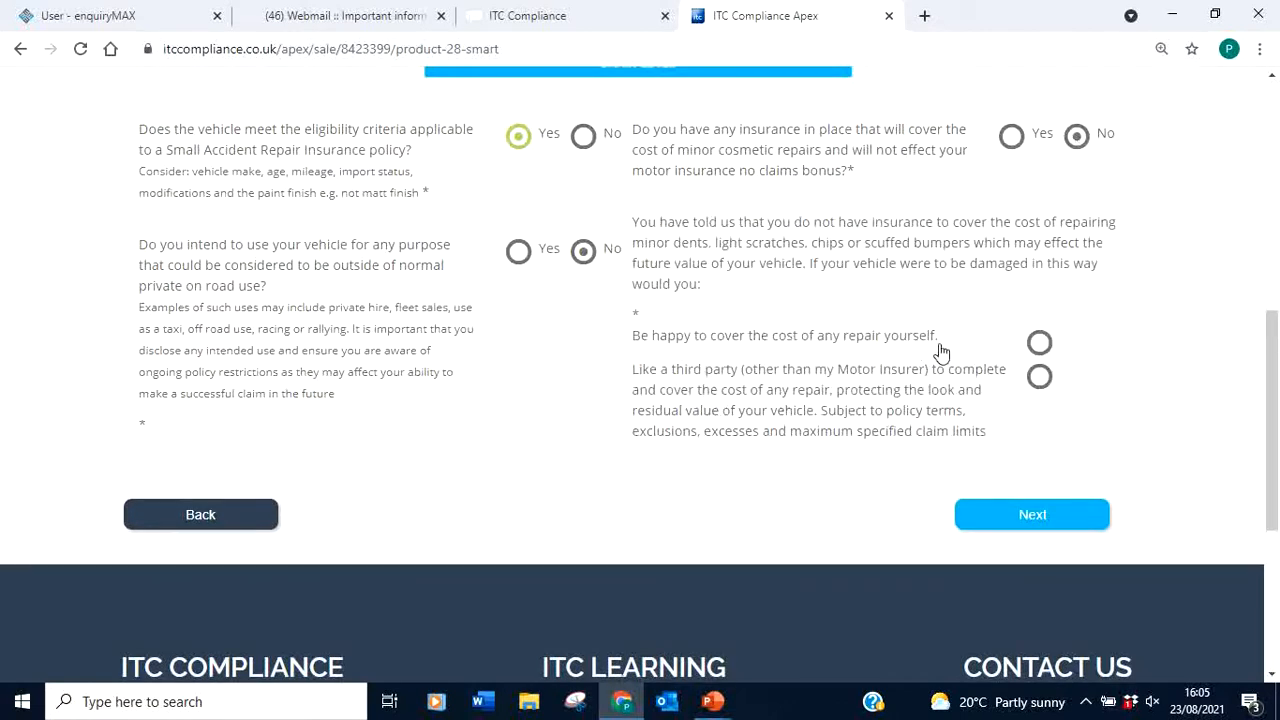
left_click(1040, 378)
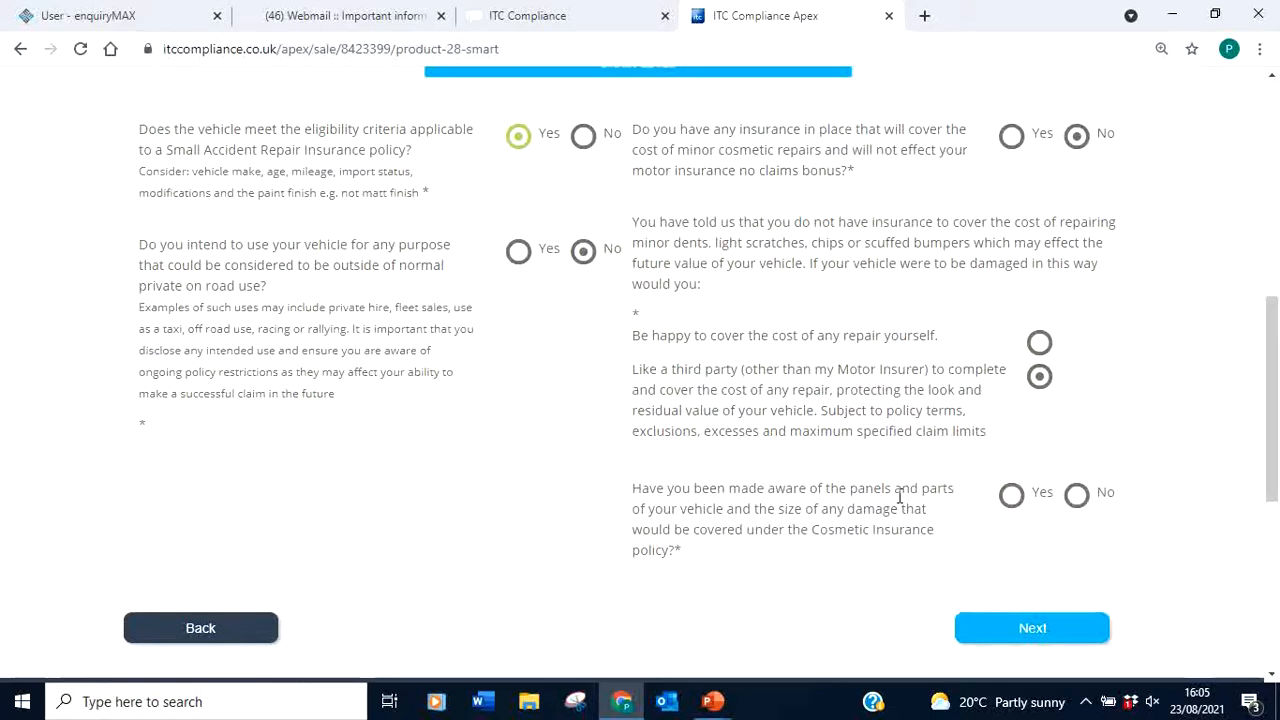
left_click(1011, 496)
left_click(1040, 626)
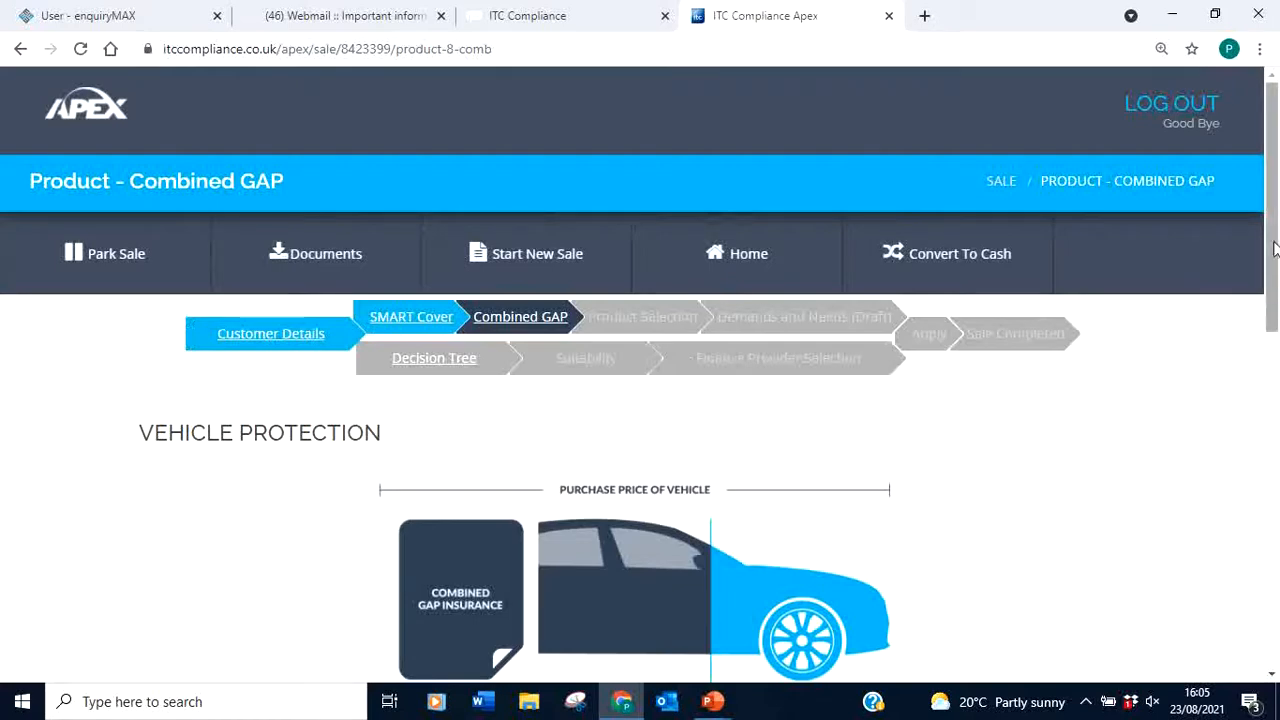
Answer Yes for vehicle, customer and purchase eligibility, and No to non-normal vehicle use
left_click_drag(1273, 218, 1266, 400)
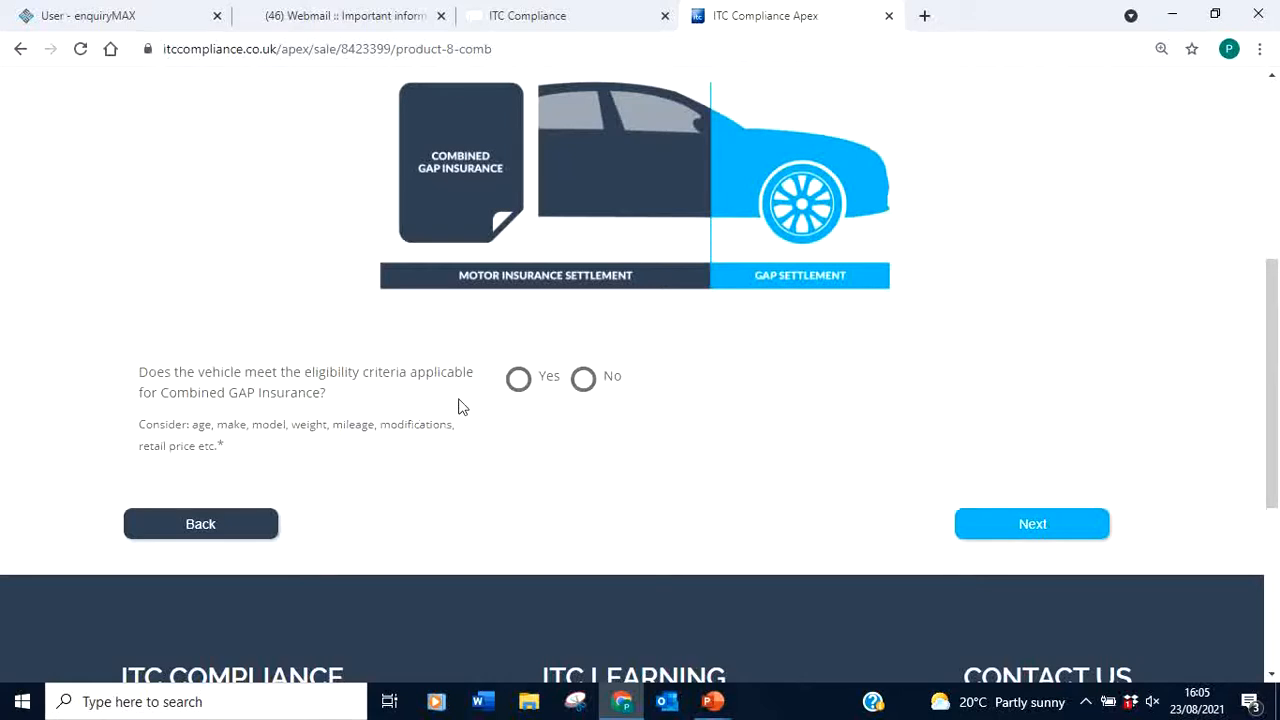
left_click(518, 379)
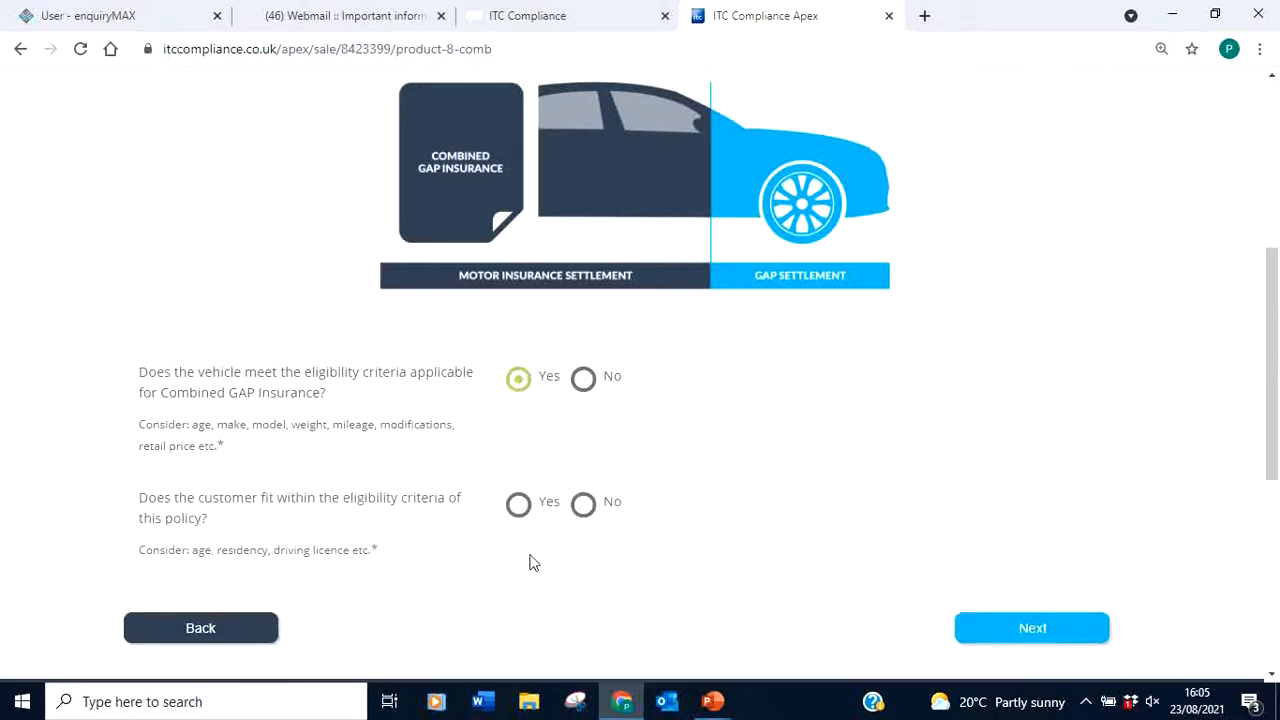
left_click(518, 507)
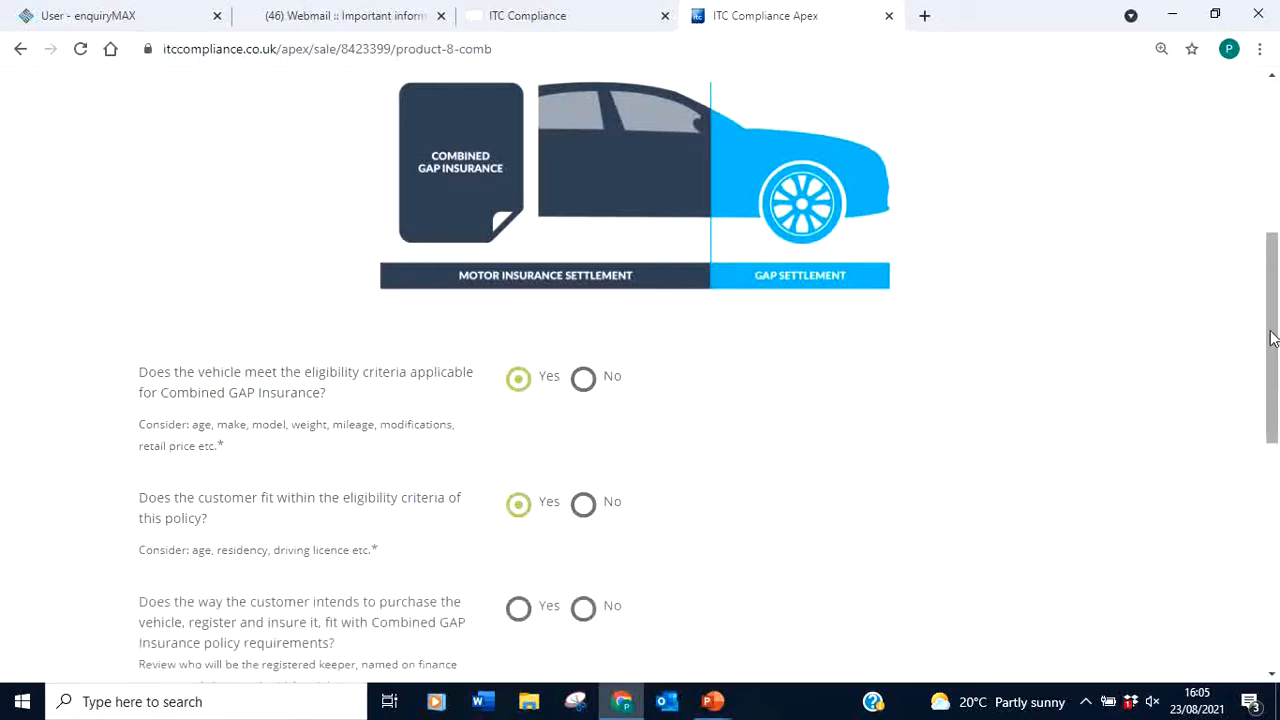
left_click_drag(1272, 338, 1270, 445)
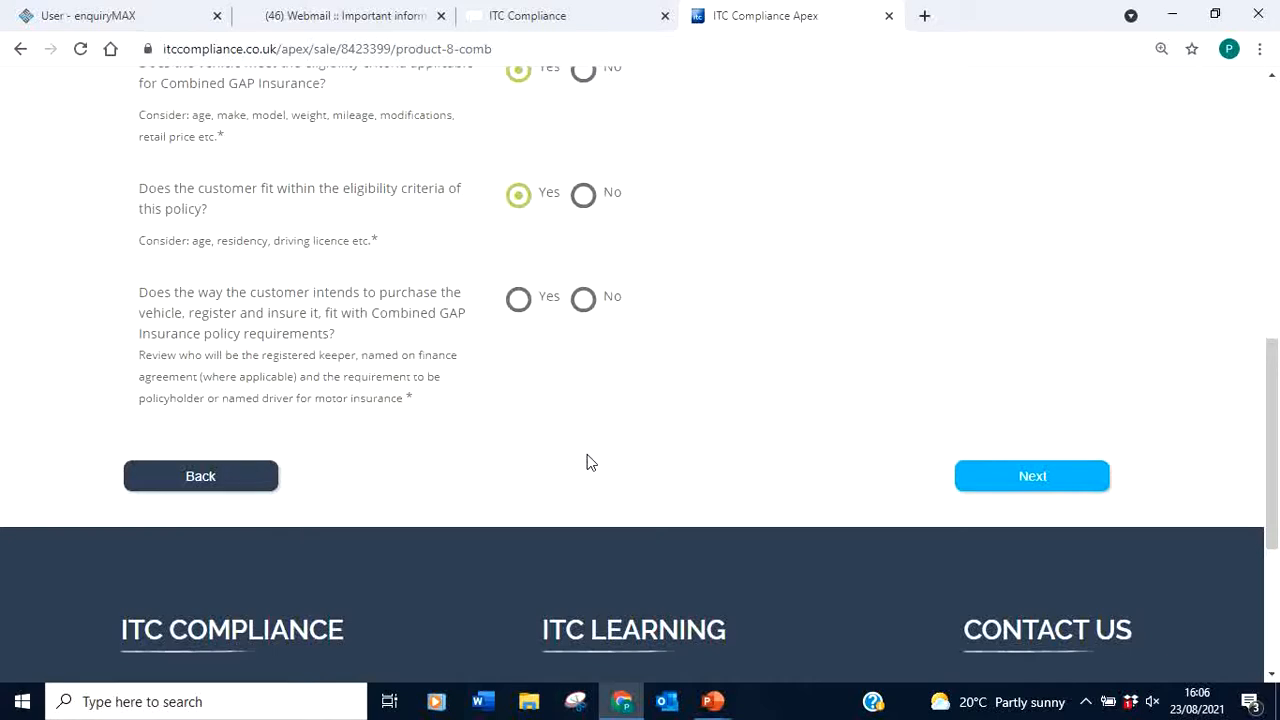
left_click(518, 300)
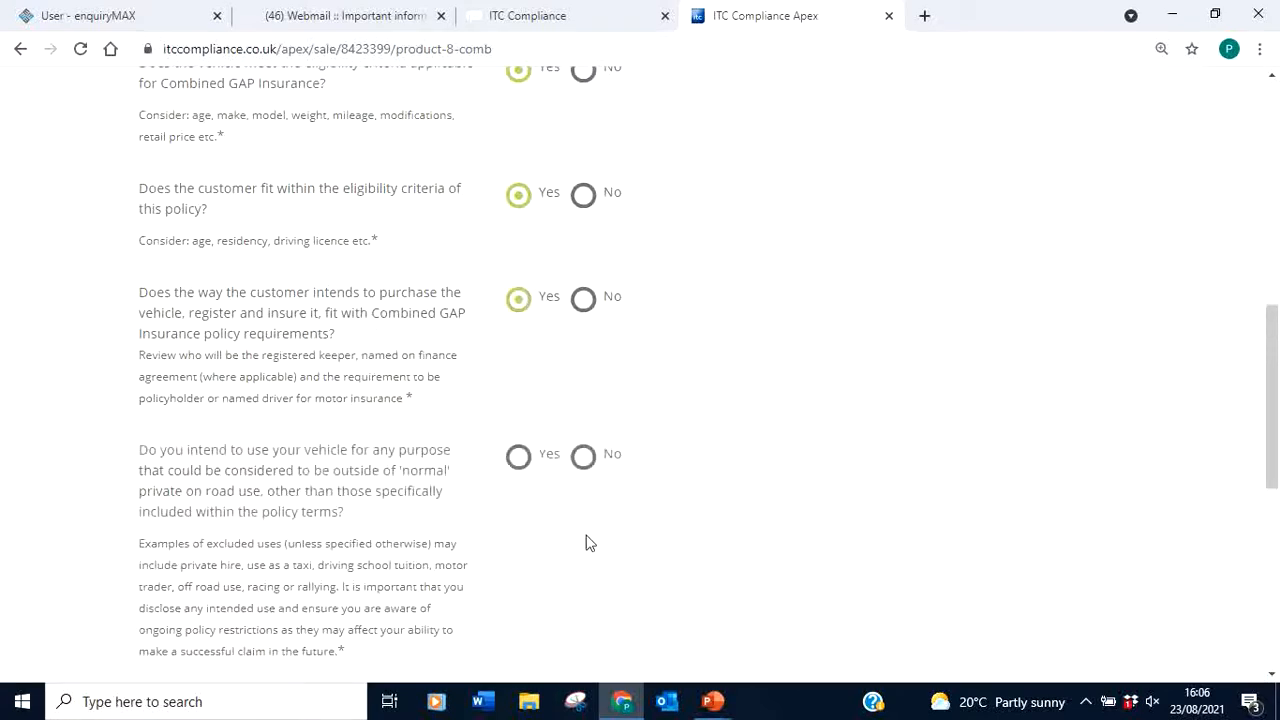
left_click_drag(1270, 382, 1270, 445)
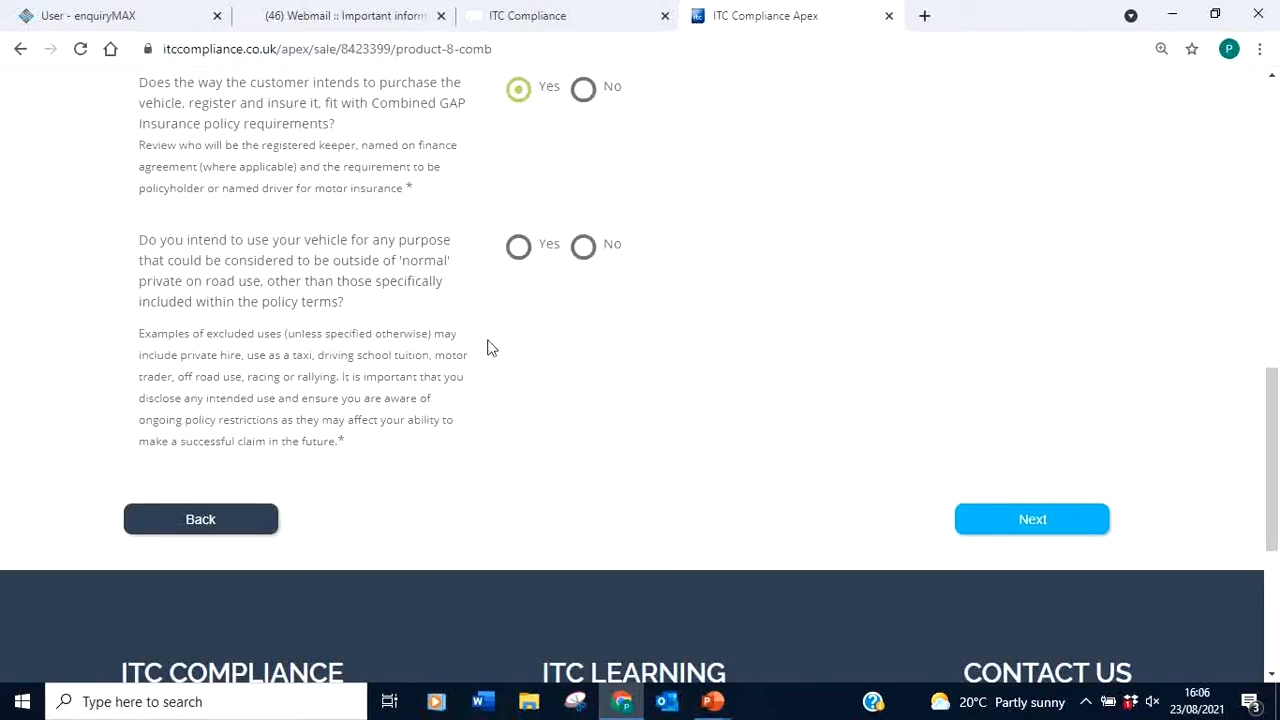
left_click(581, 250)
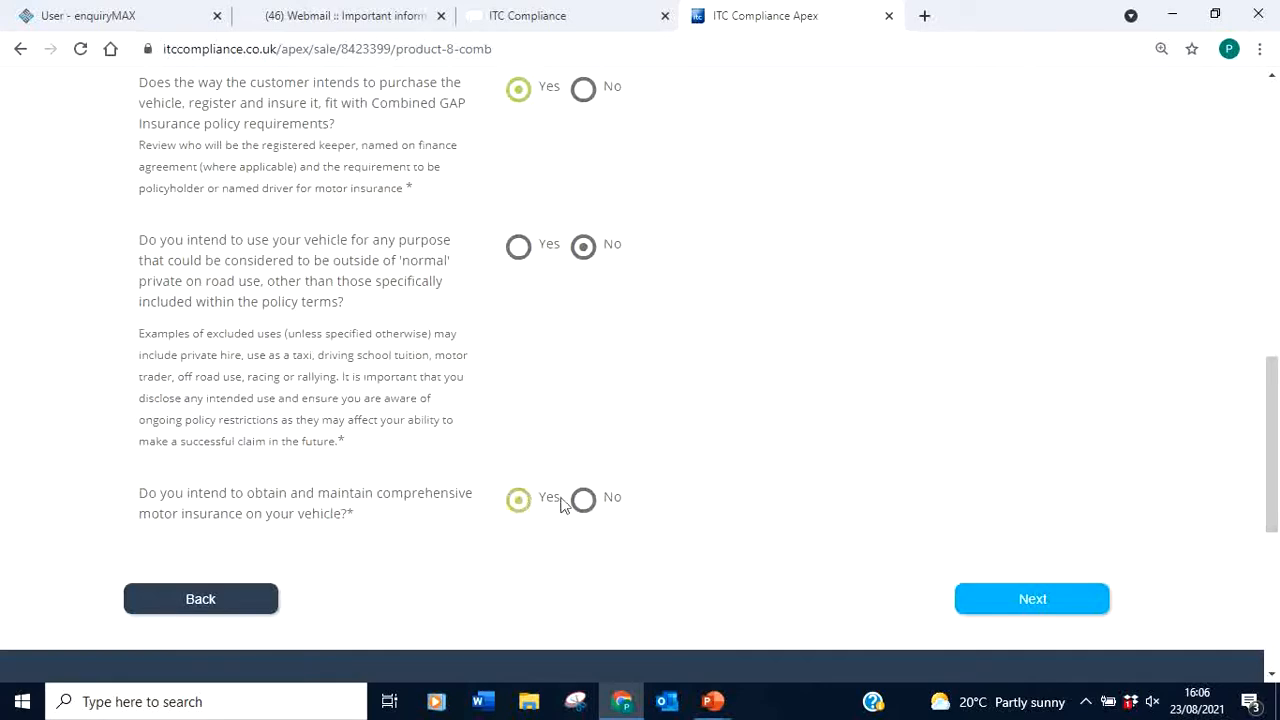
left_click_drag(1272, 440, 1268, 300)
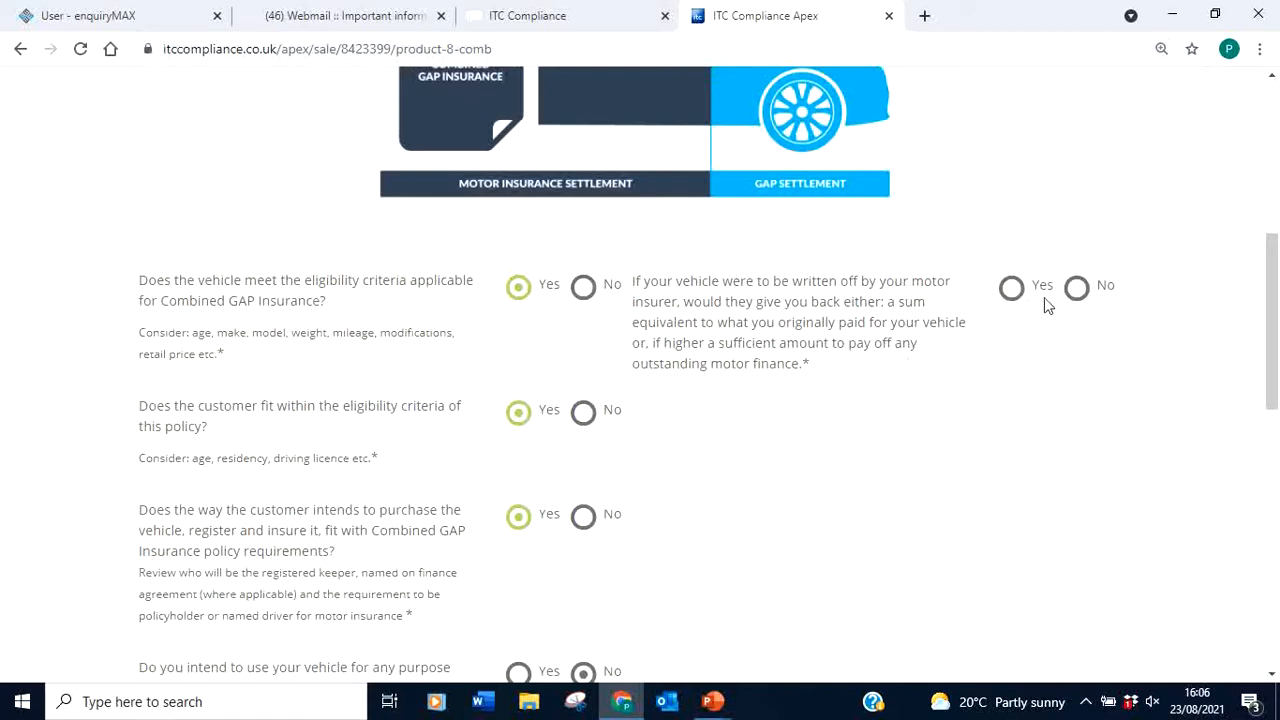
Answer No to the write-off payout and existing top-up insurance questions
left_click(1080, 290)
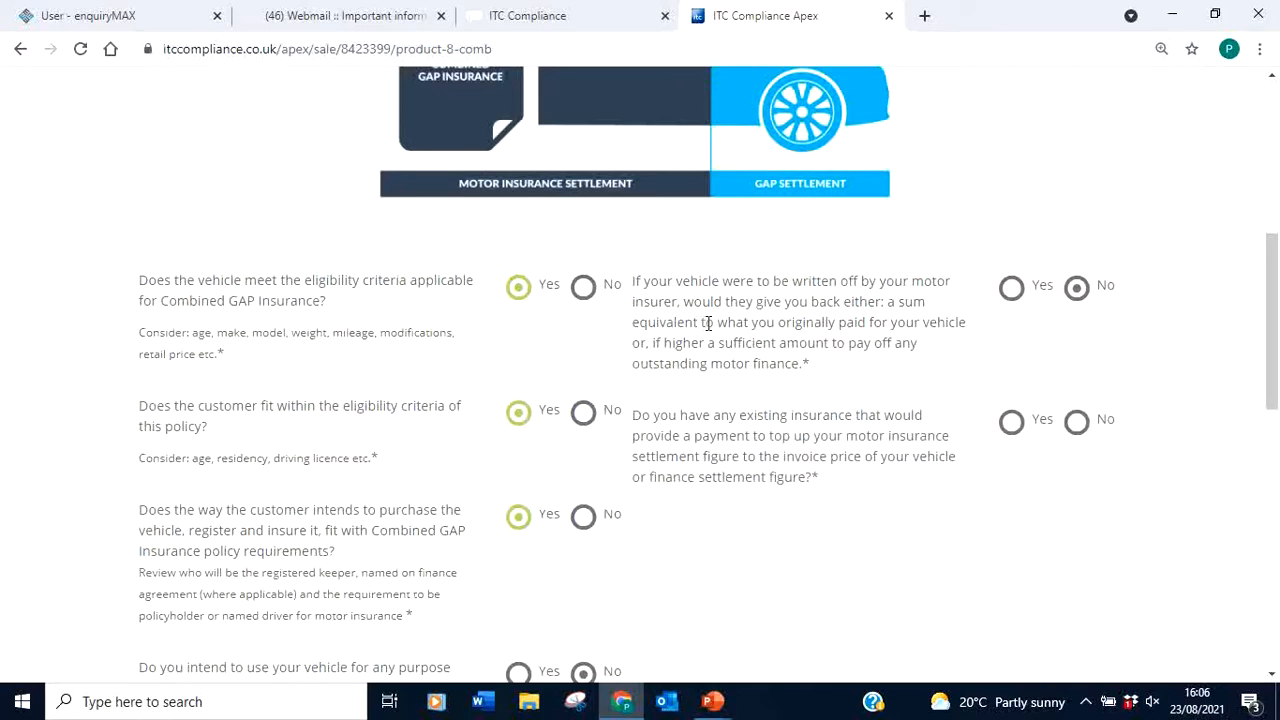
left_click_drag(707, 323, 906, 372)
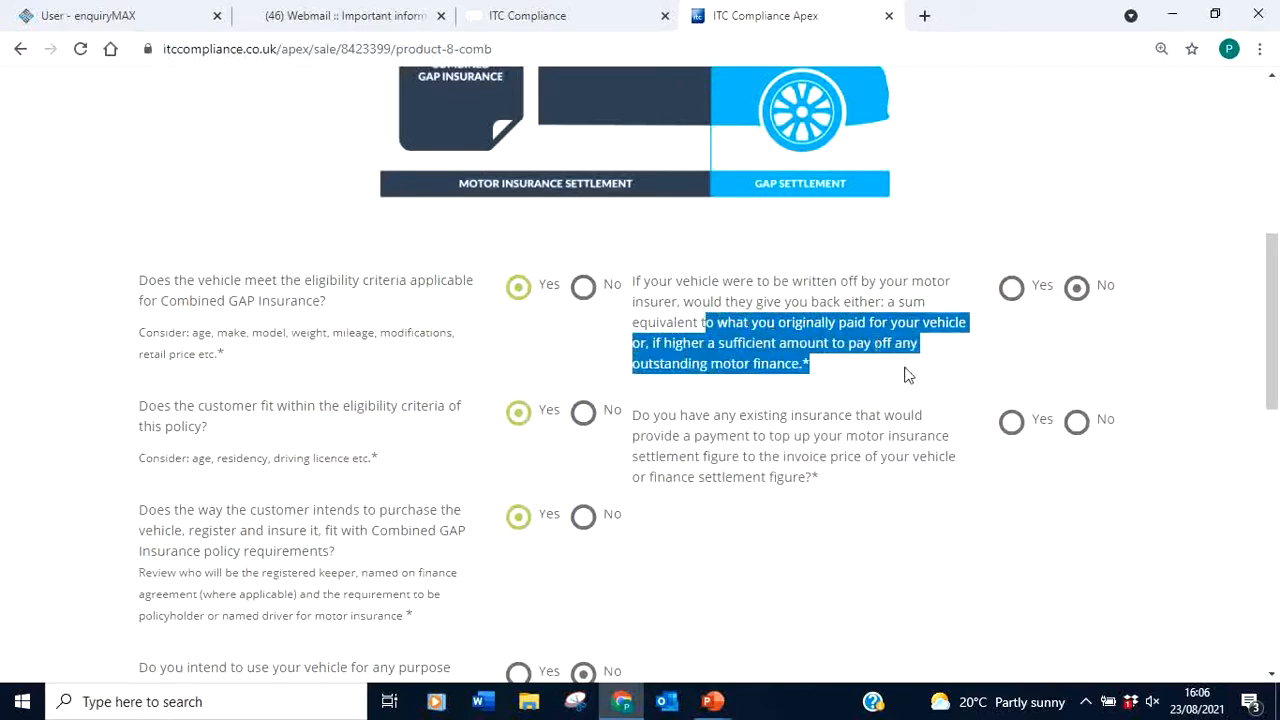
left_click(1068, 371)
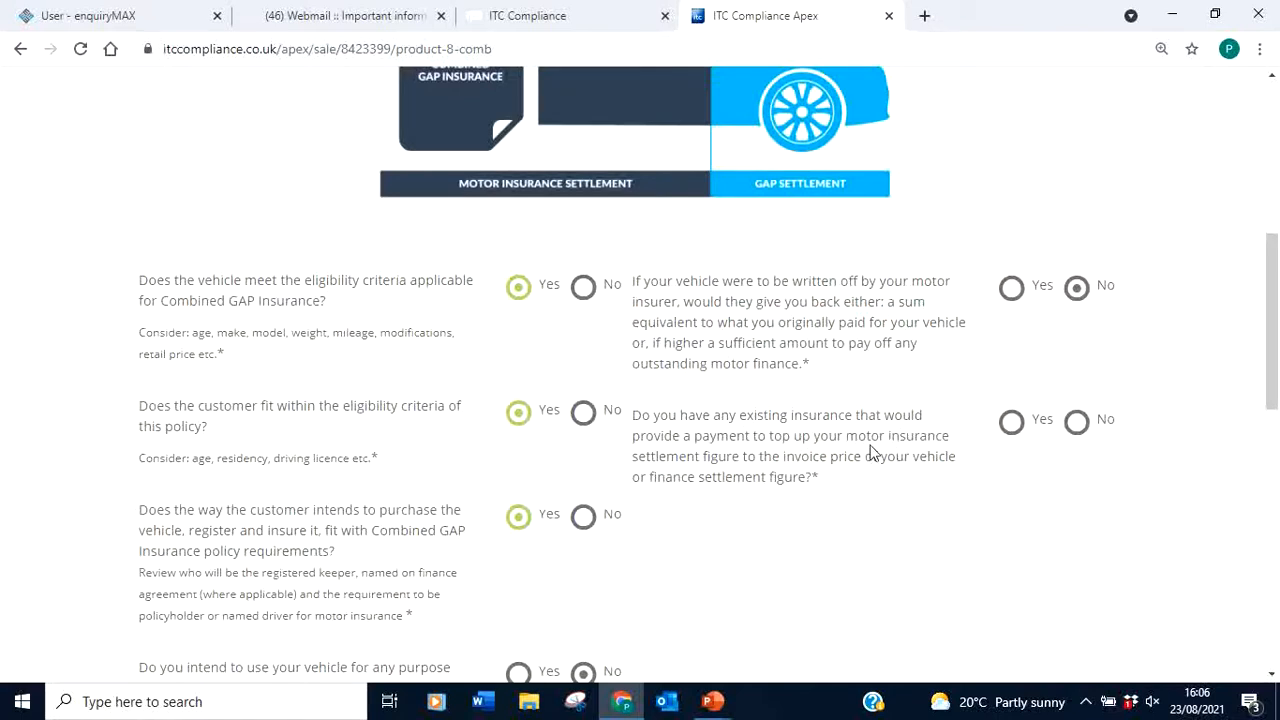
left_click(1076, 421)
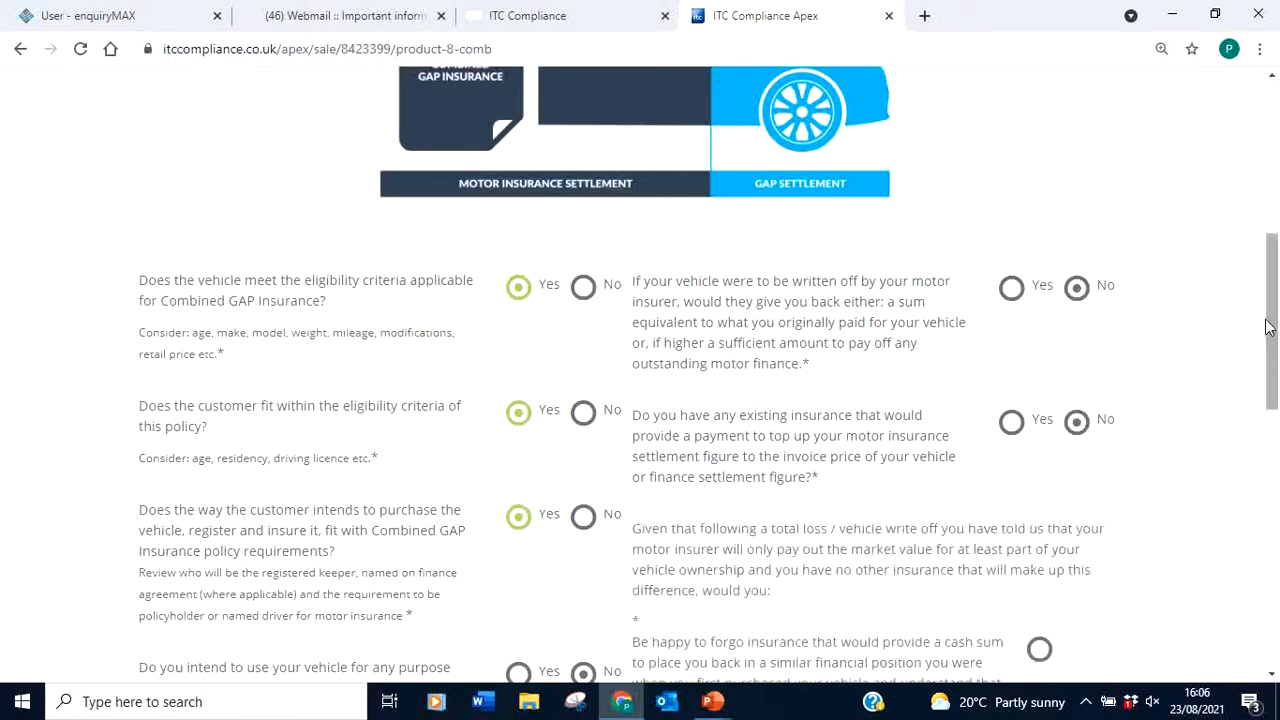
left_click_drag(1266, 327, 1275, 440)
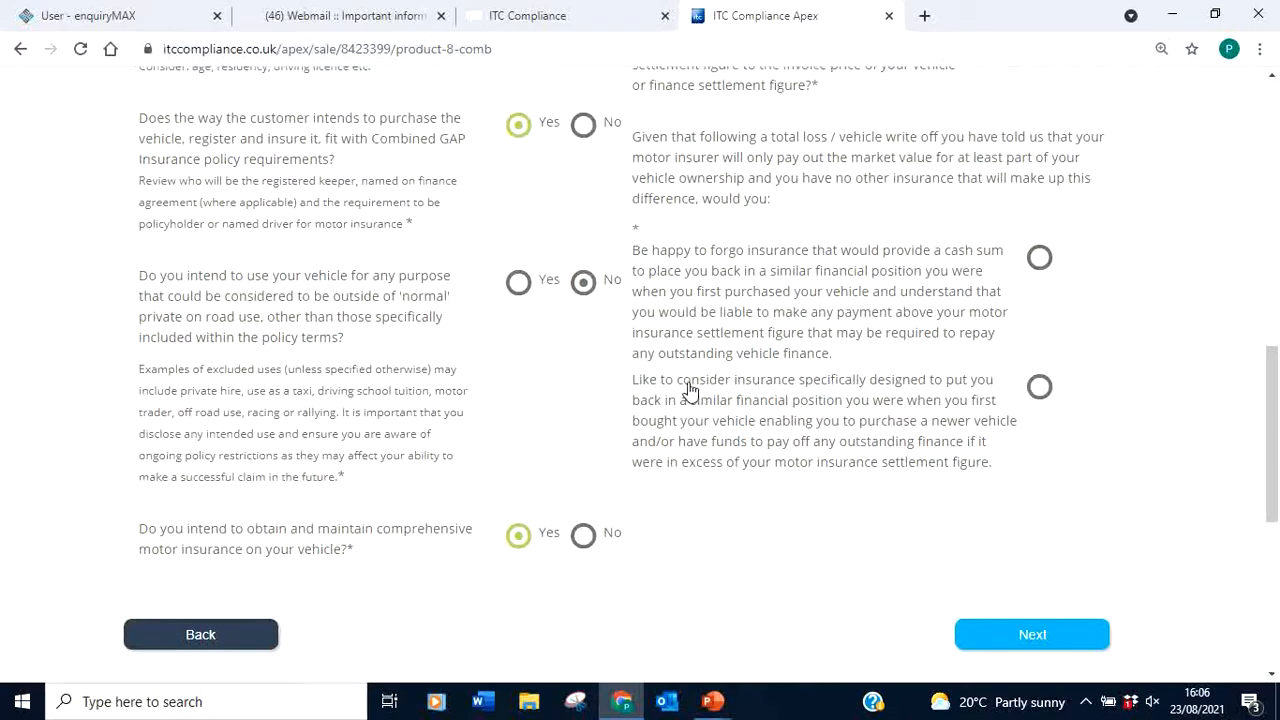
Choose insurance restoring the original position, confirm GAP price permission, and reach Product Selection
left_click_drag(690, 382, 1043, 395)
left_click(1041, 390)
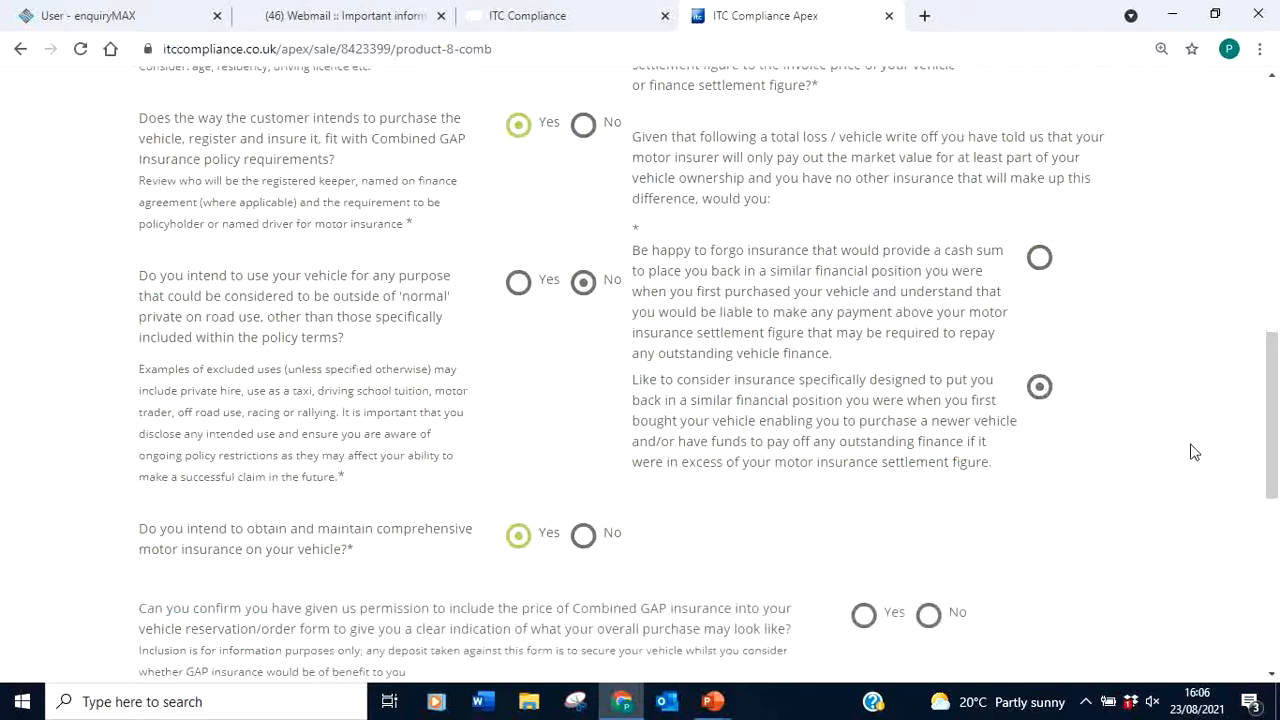
left_click_drag(1272, 368, 1272, 440)
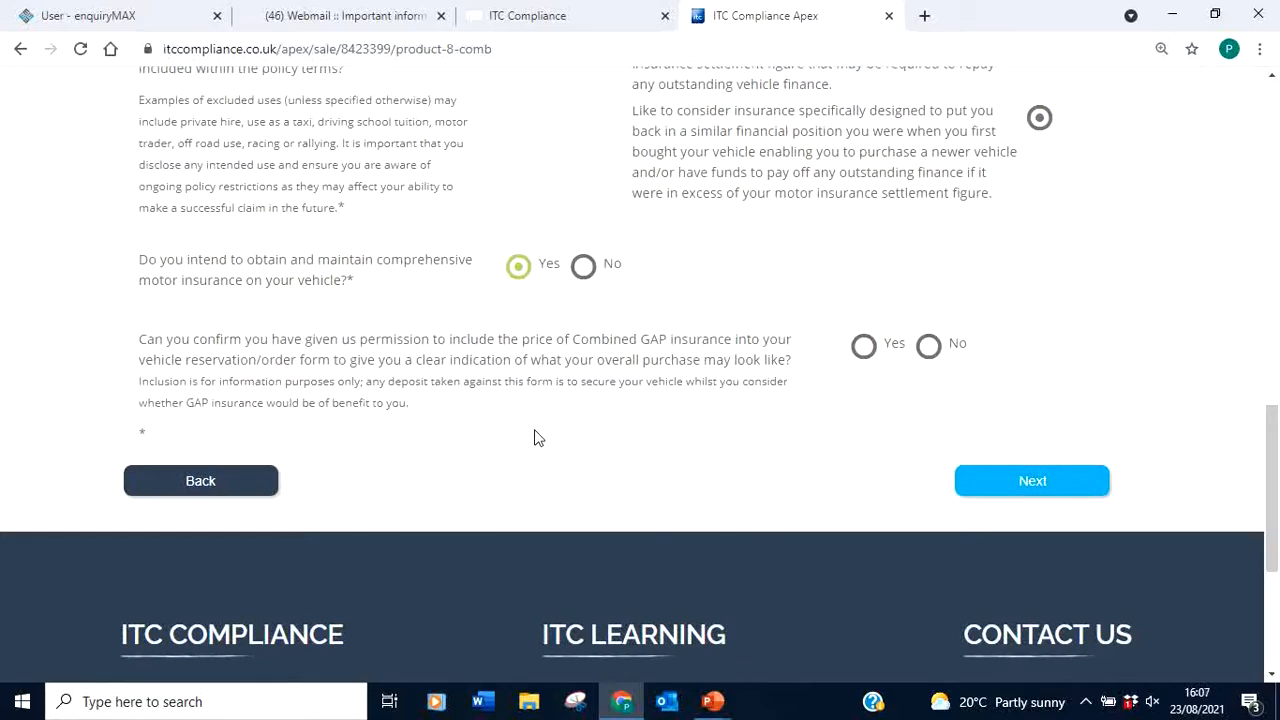
left_click_drag(152, 333, 740, 337)
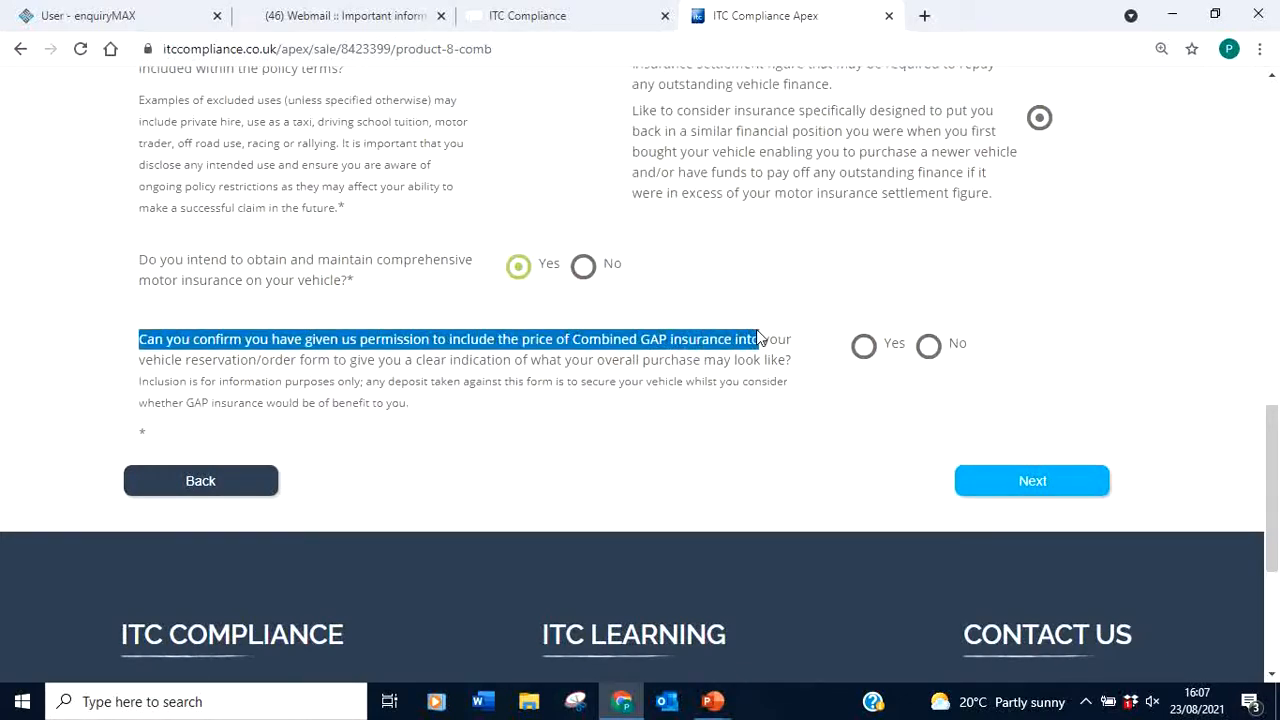
left_click_drag(760, 338, 793, 355)
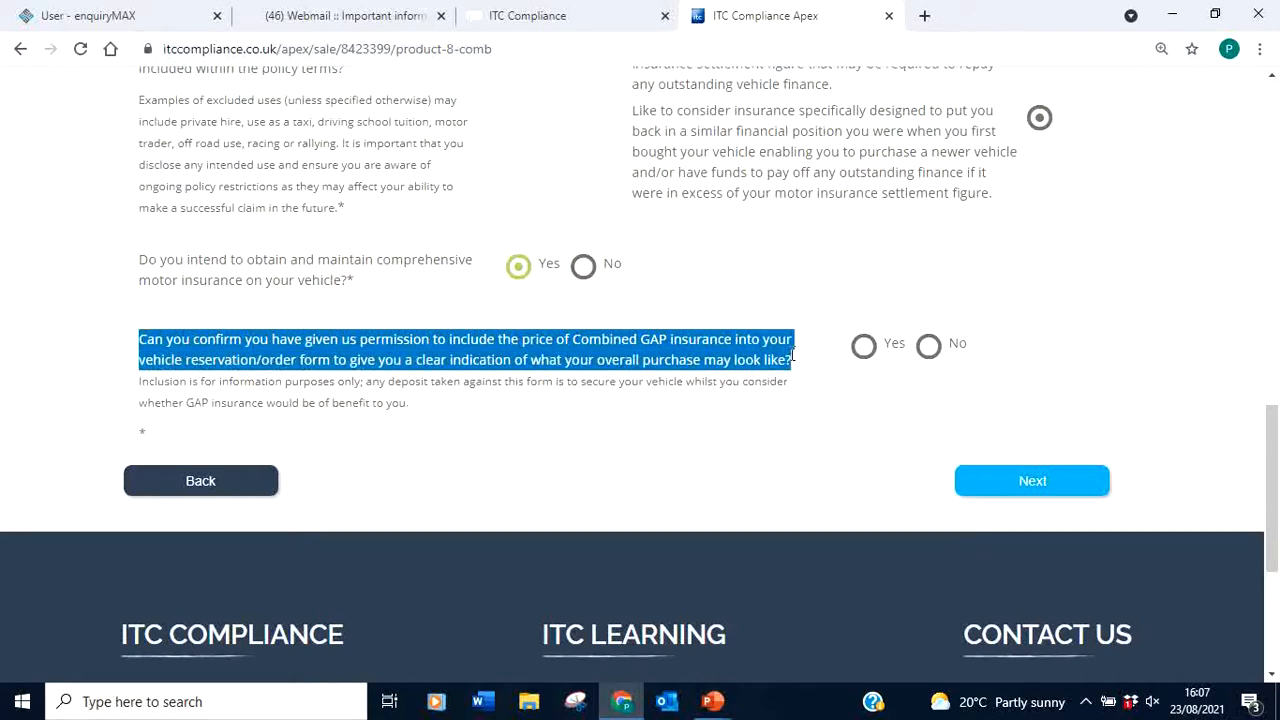
left_click(862, 352)
left_click(1034, 484)
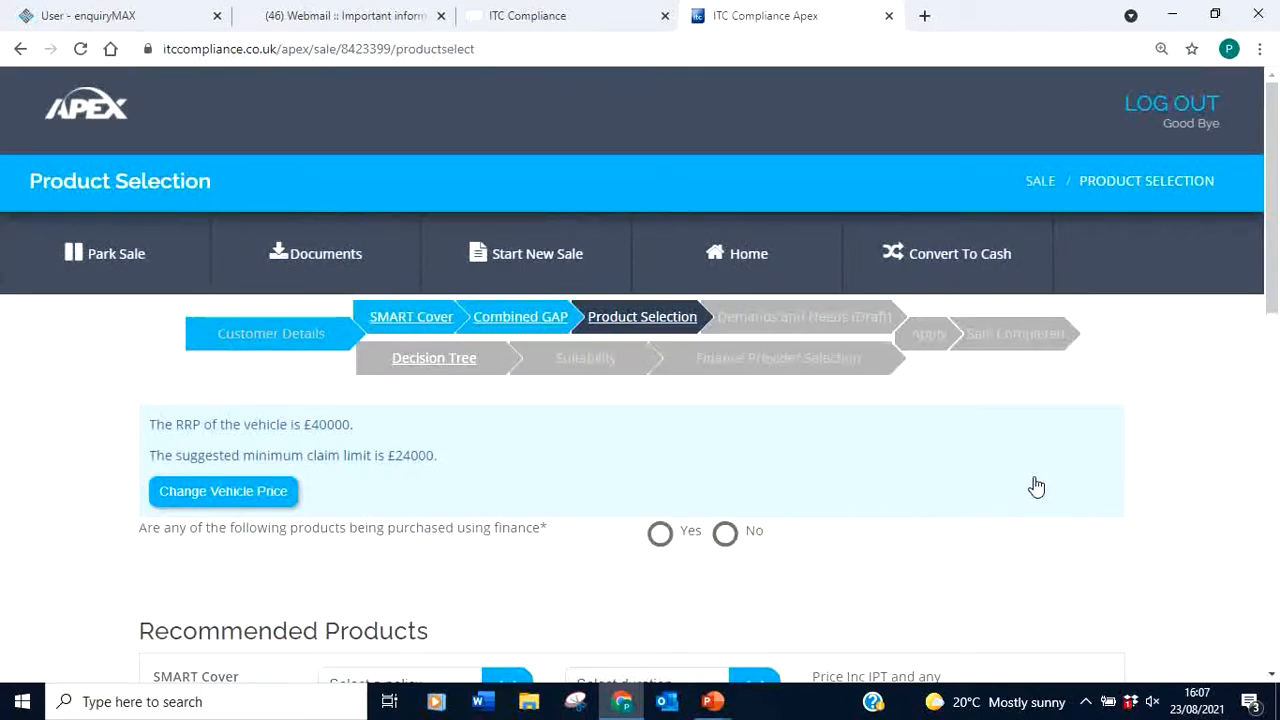
Record Yes for buying the products on finance and show the SMART Cover policy options
left_click_drag(1272, 211, 1240, 240)
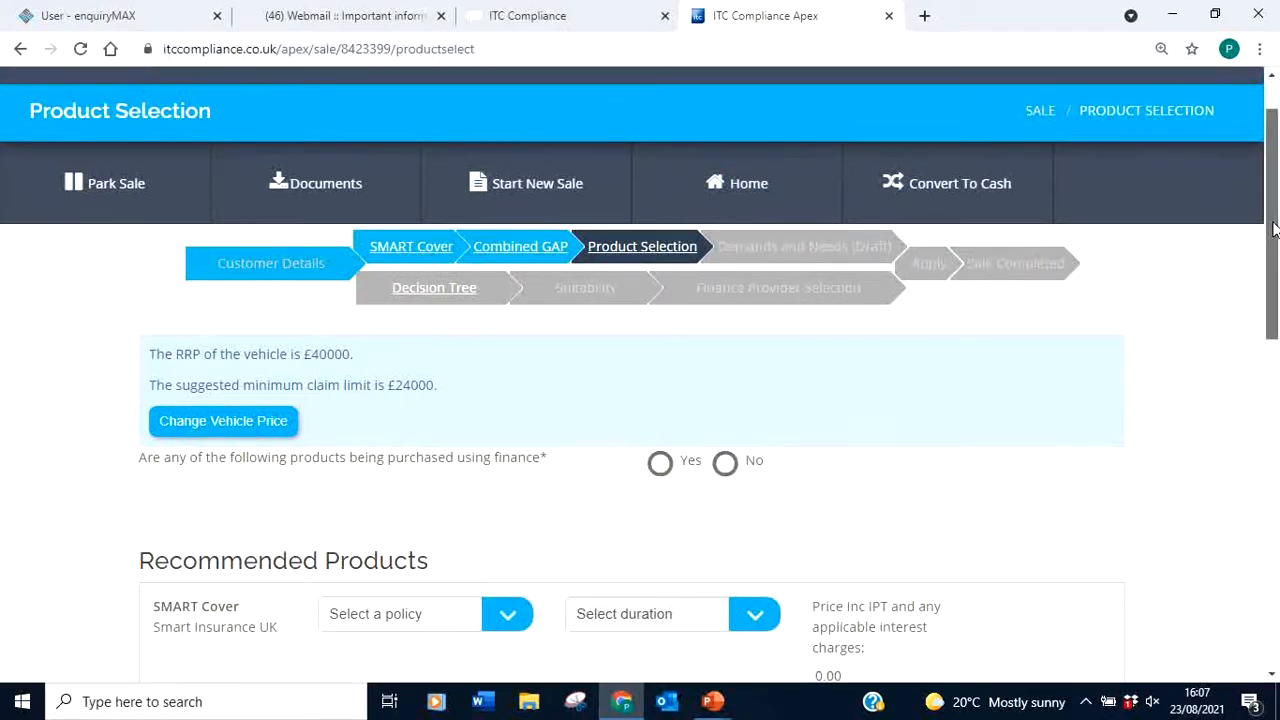
left_click_drag(1270, 226, 1276, 327)
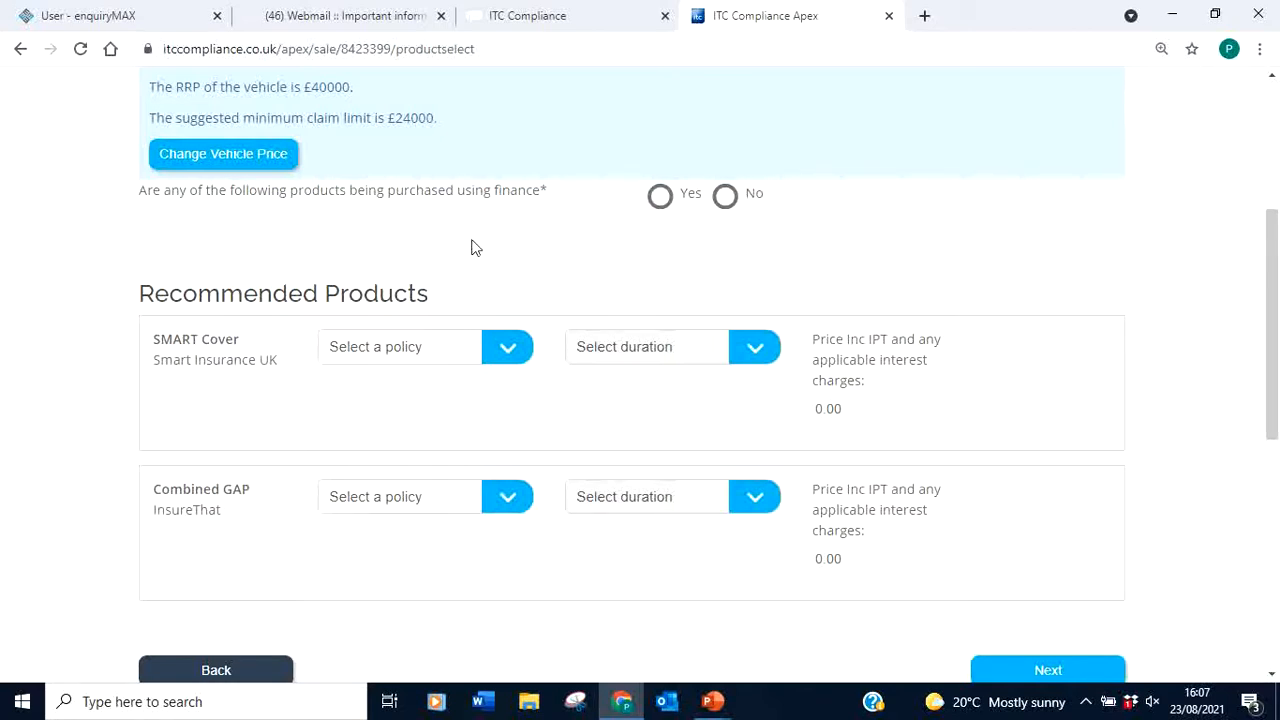
left_click(660, 196)
left_click(507, 349)
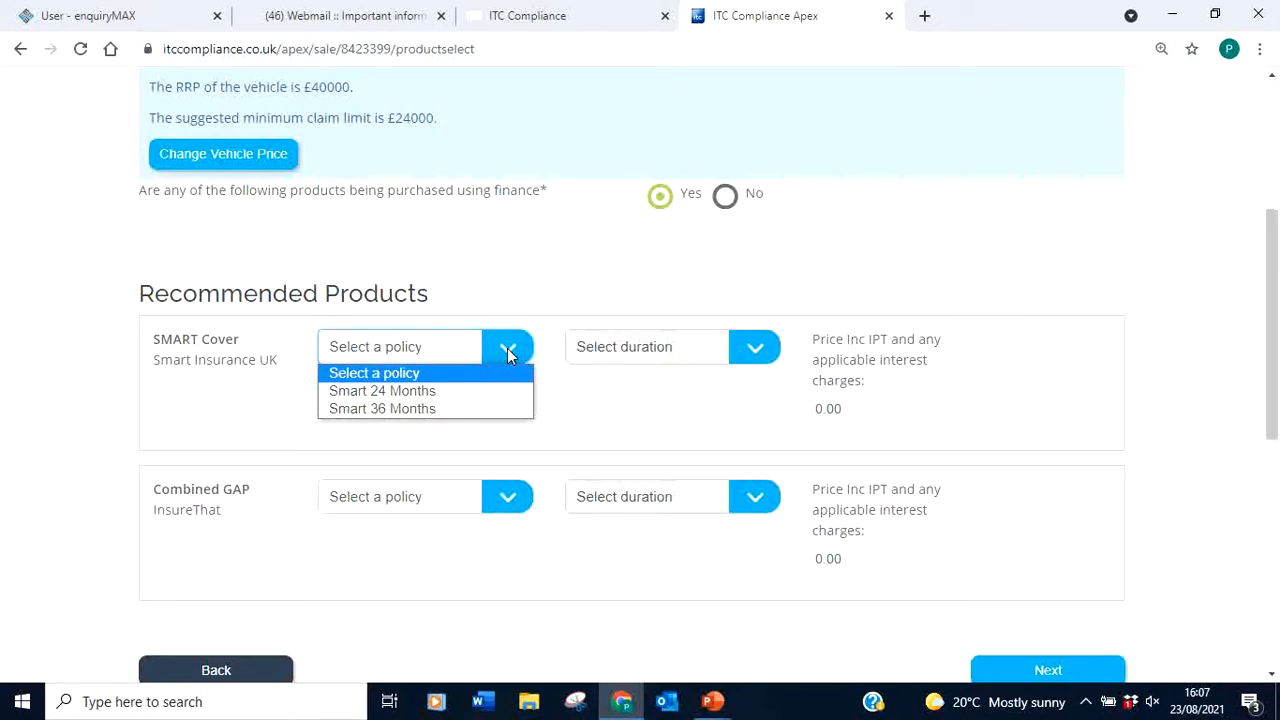
Give SMART Cover the Smart 36 Months policy over 36 months (449.00), selected for consideration
left_click(421, 409)
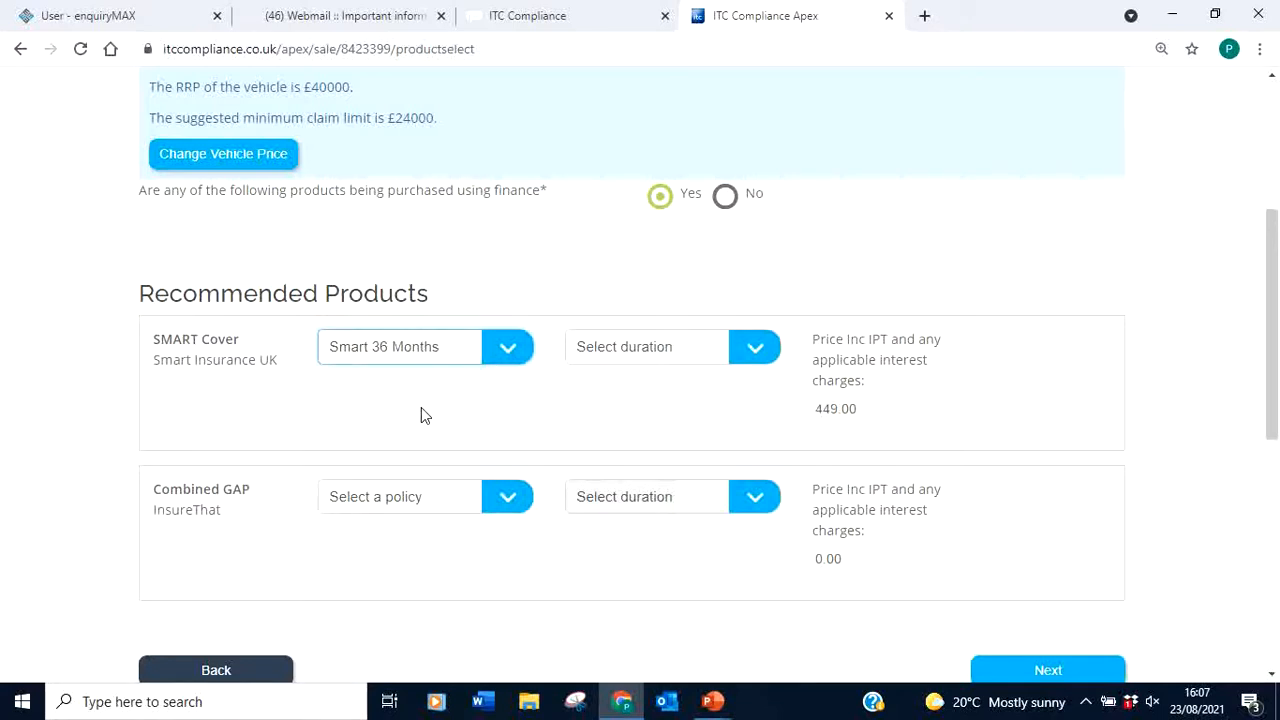
left_click(660, 350)
scroll(720, 200, "down", 1)
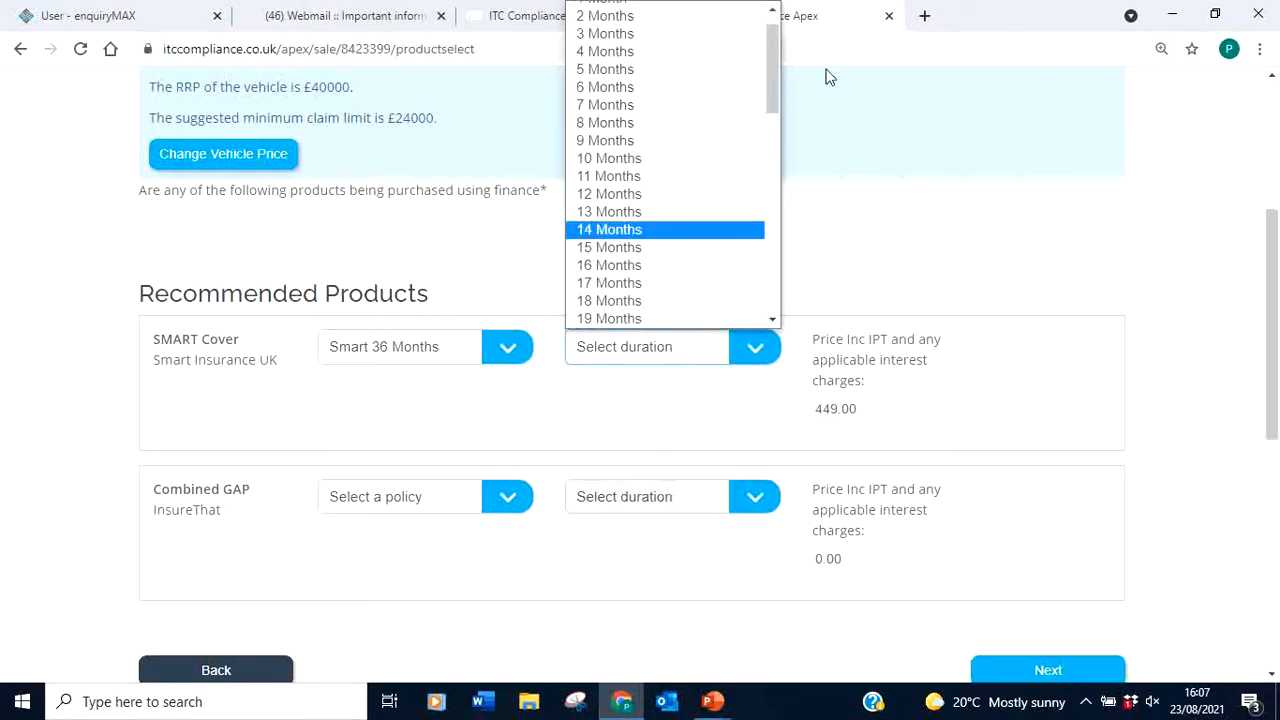
left_click_drag(766, 47, 781, 219)
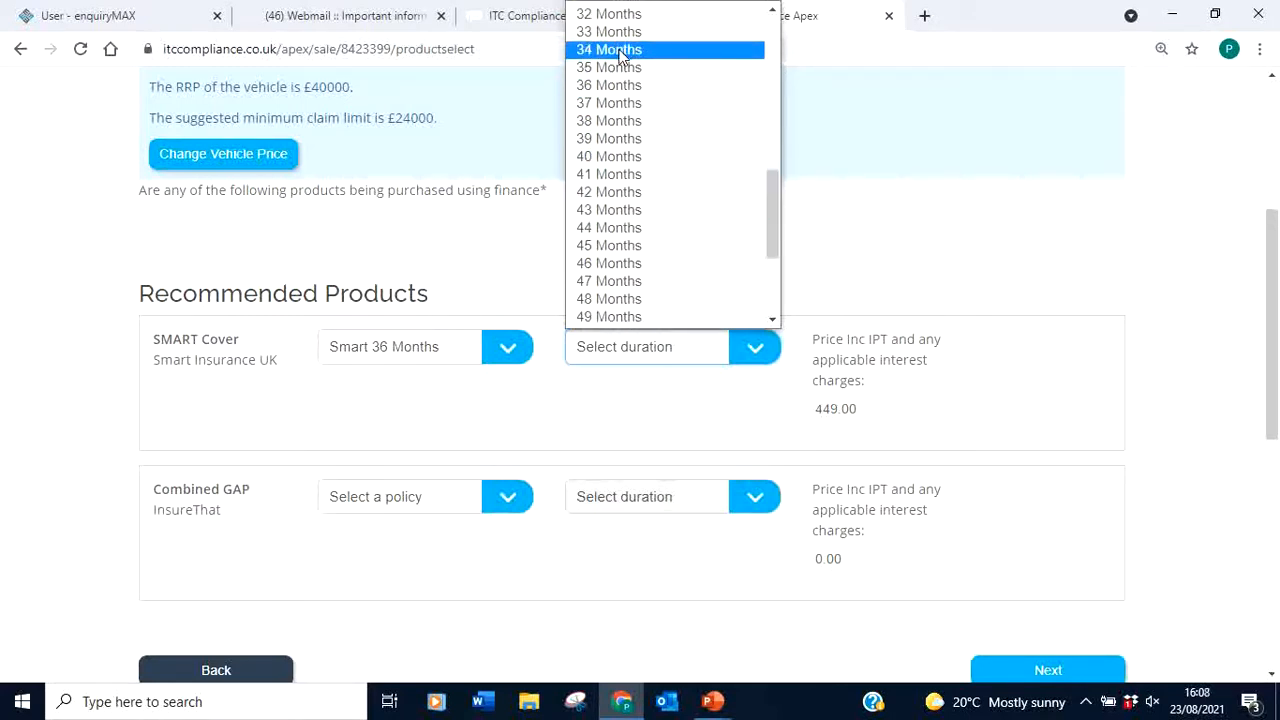
left_click(624, 86)
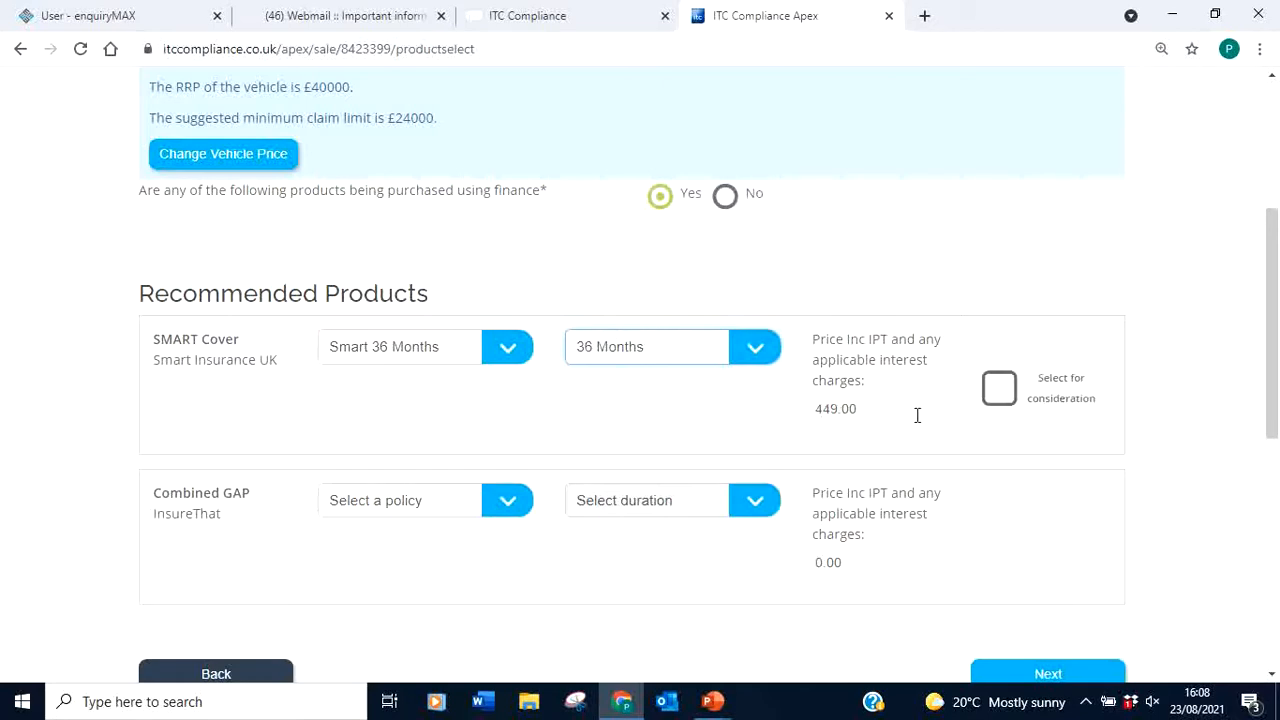
left_click(999, 388)
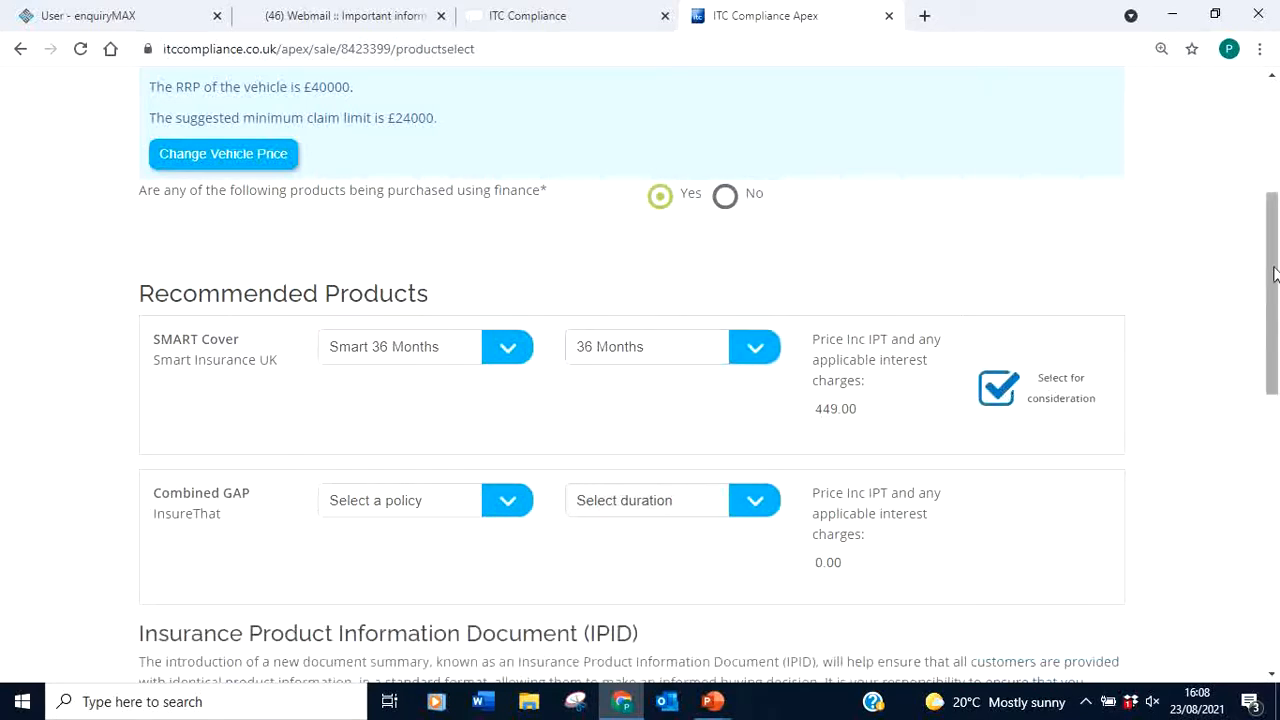
scroll(1274, 275, "down", 2)
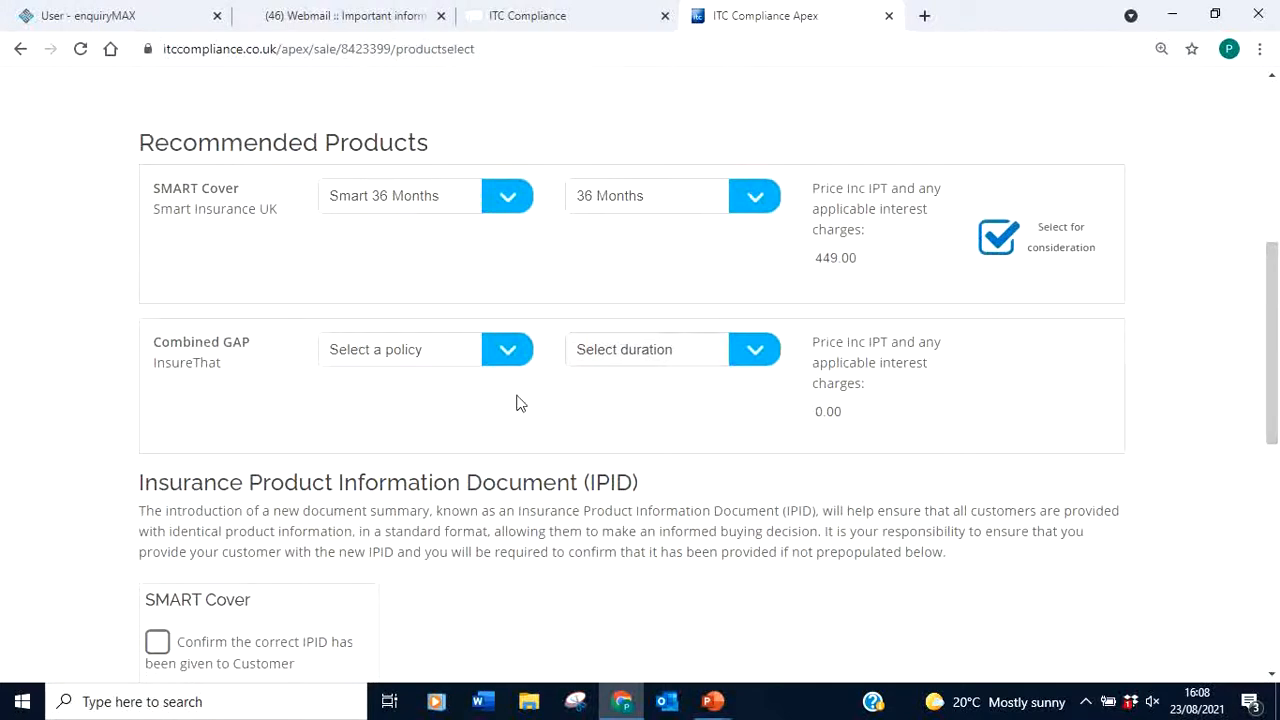
left_click(509, 350)
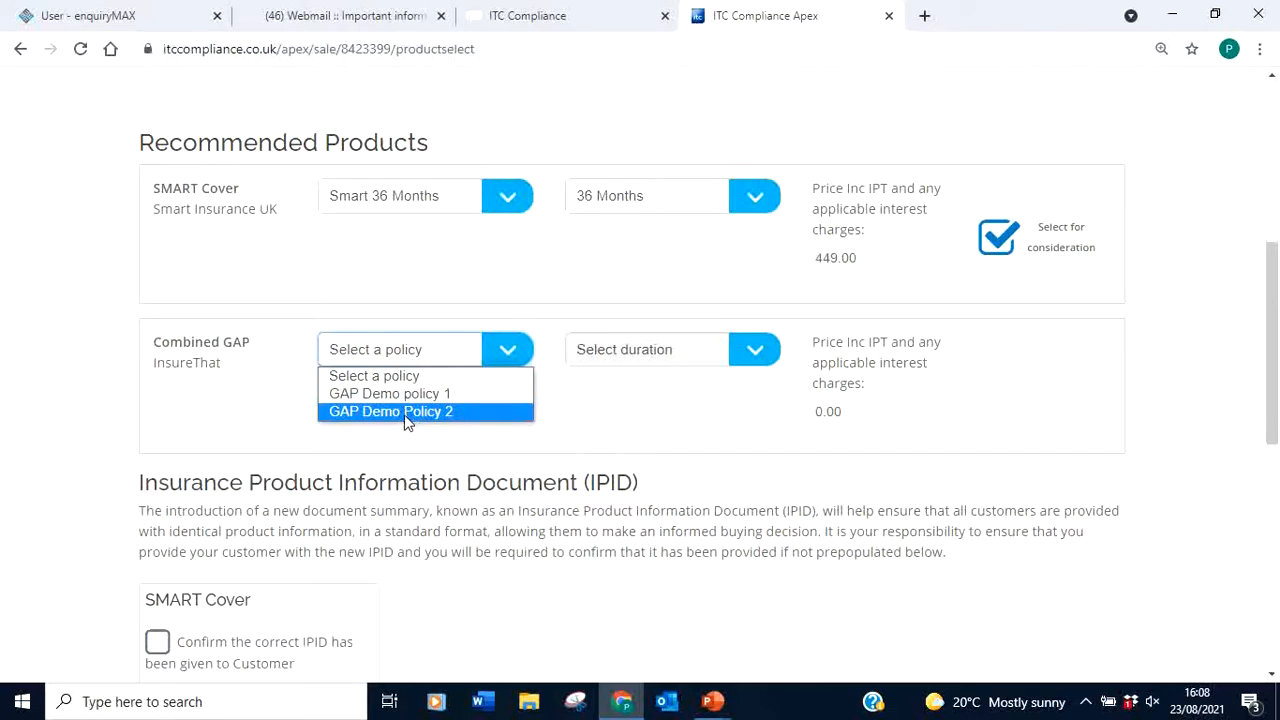
Choose GAP Demo Policy 2 for Combined GAP over 36 months (399.00) and select it for consideration
left_click(407, 412)
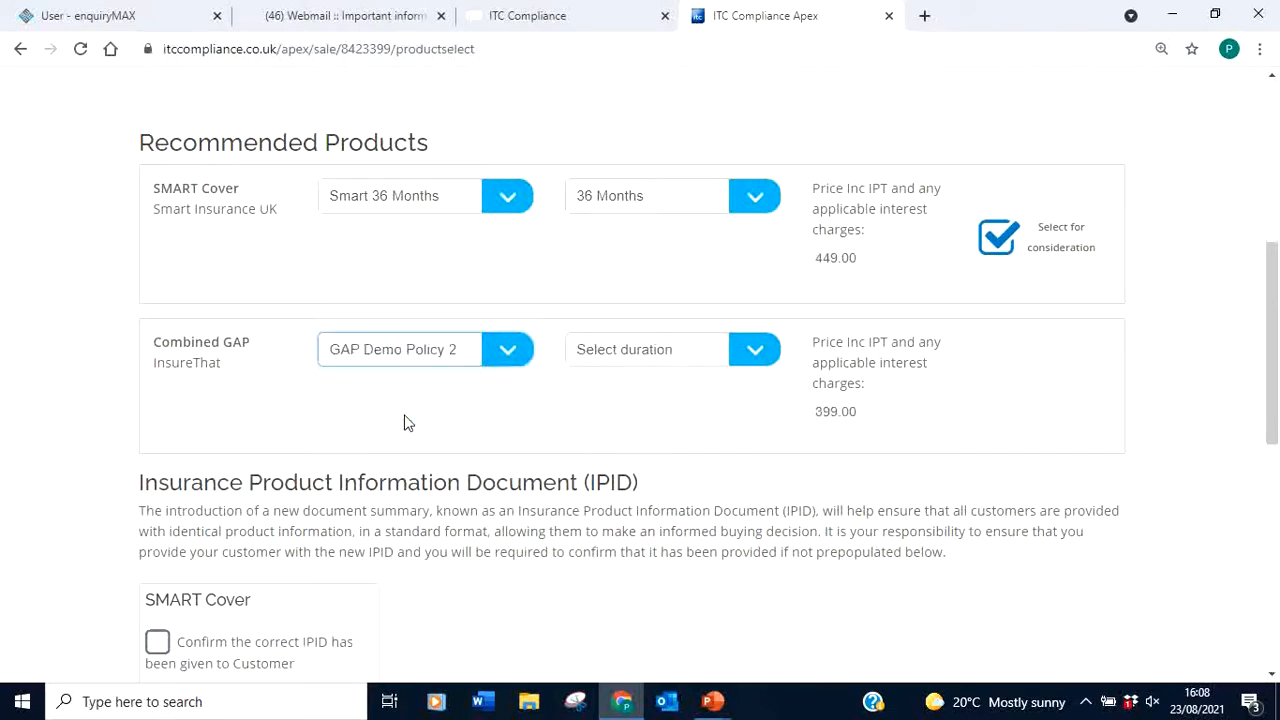
left_click(752, 349)
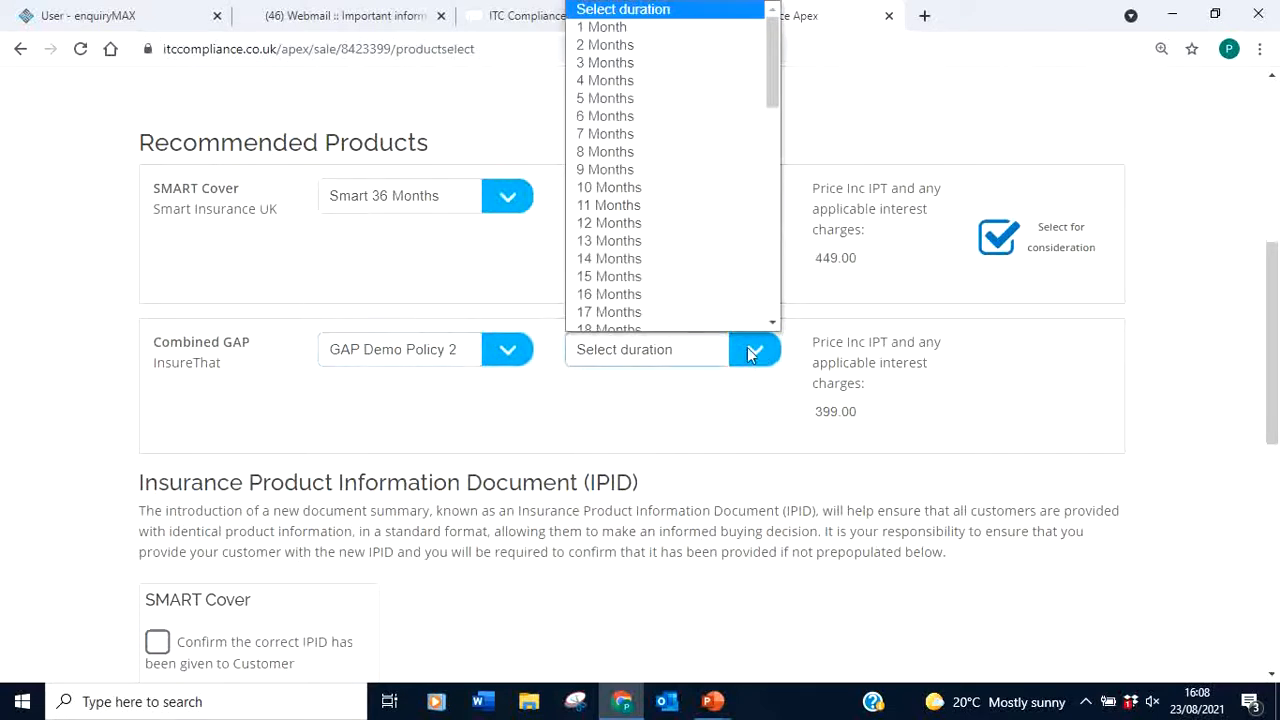
scroll(772, 280, "down", 3)
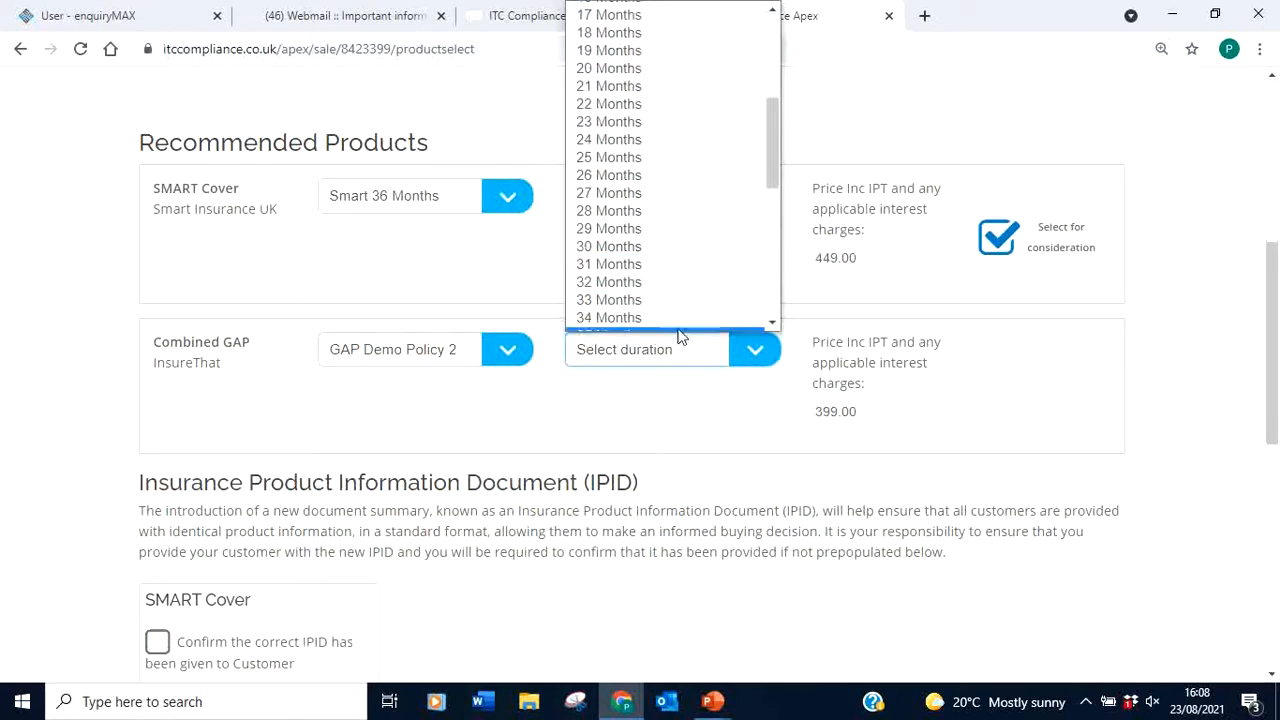
scroll(772, 303, "down", 3)
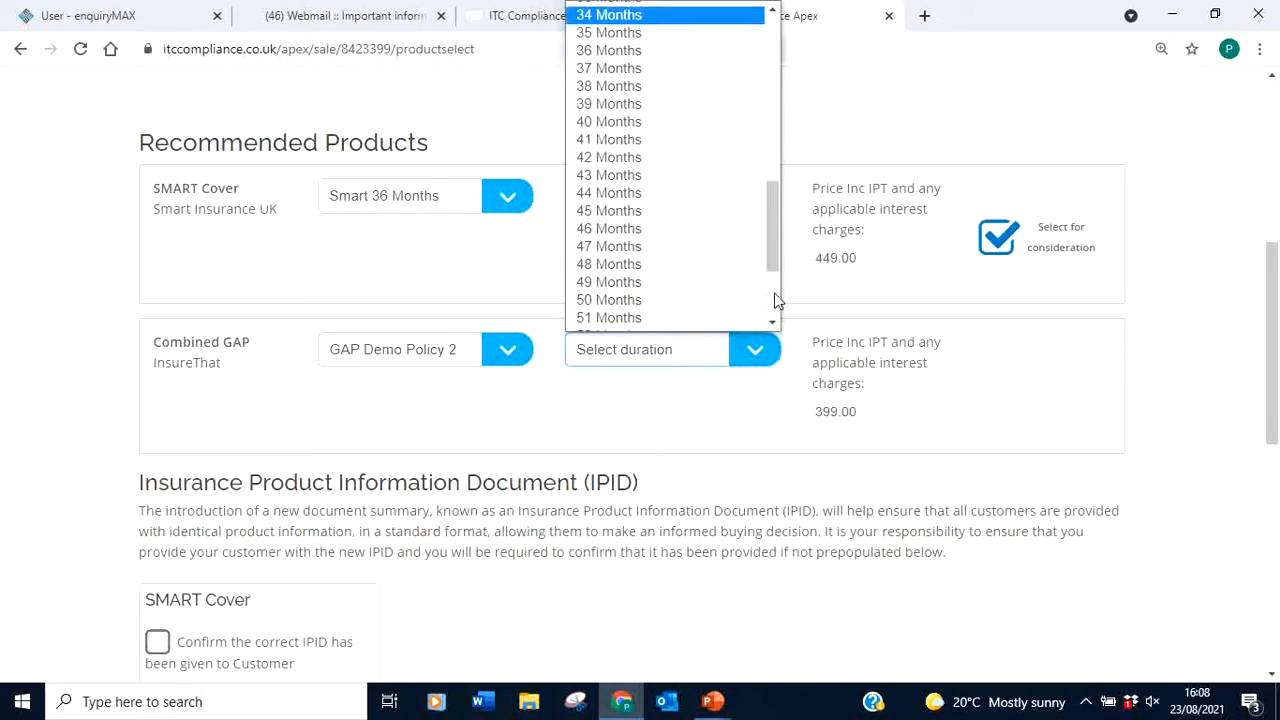
left_click(660, 48)
left_click(1000, 389)
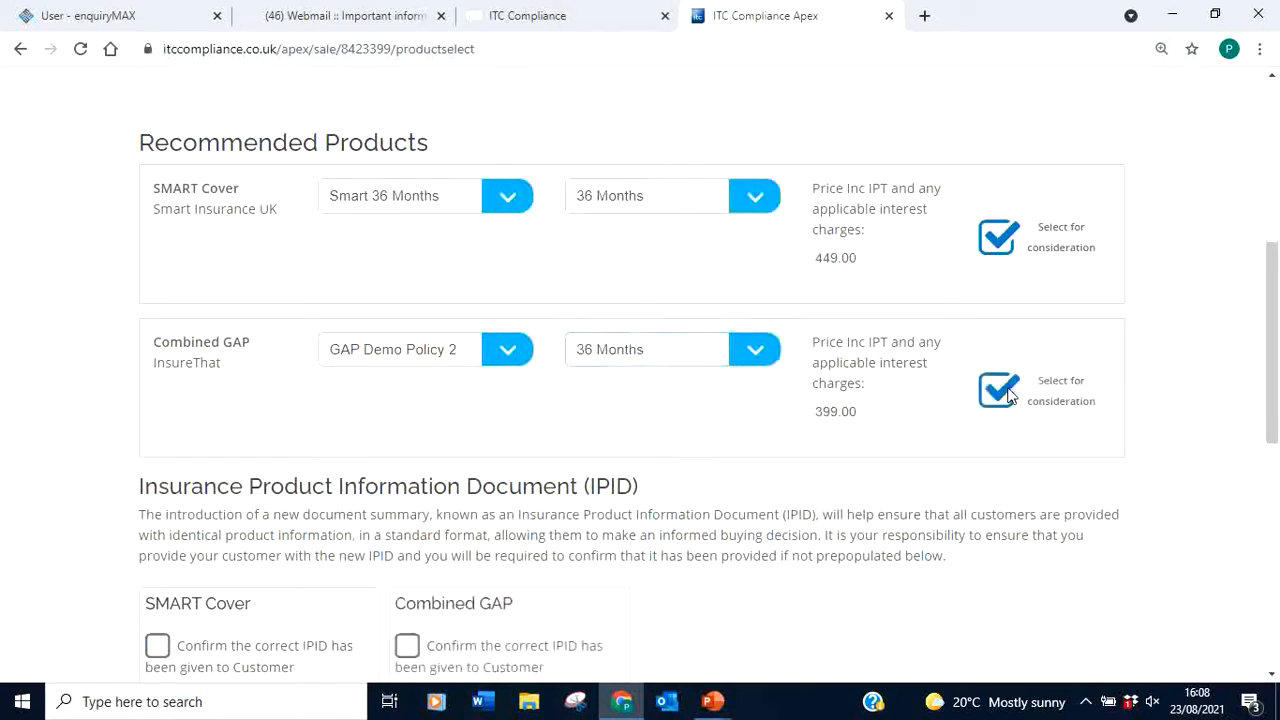
left_click_drag(1274, 320, 1274, 397)
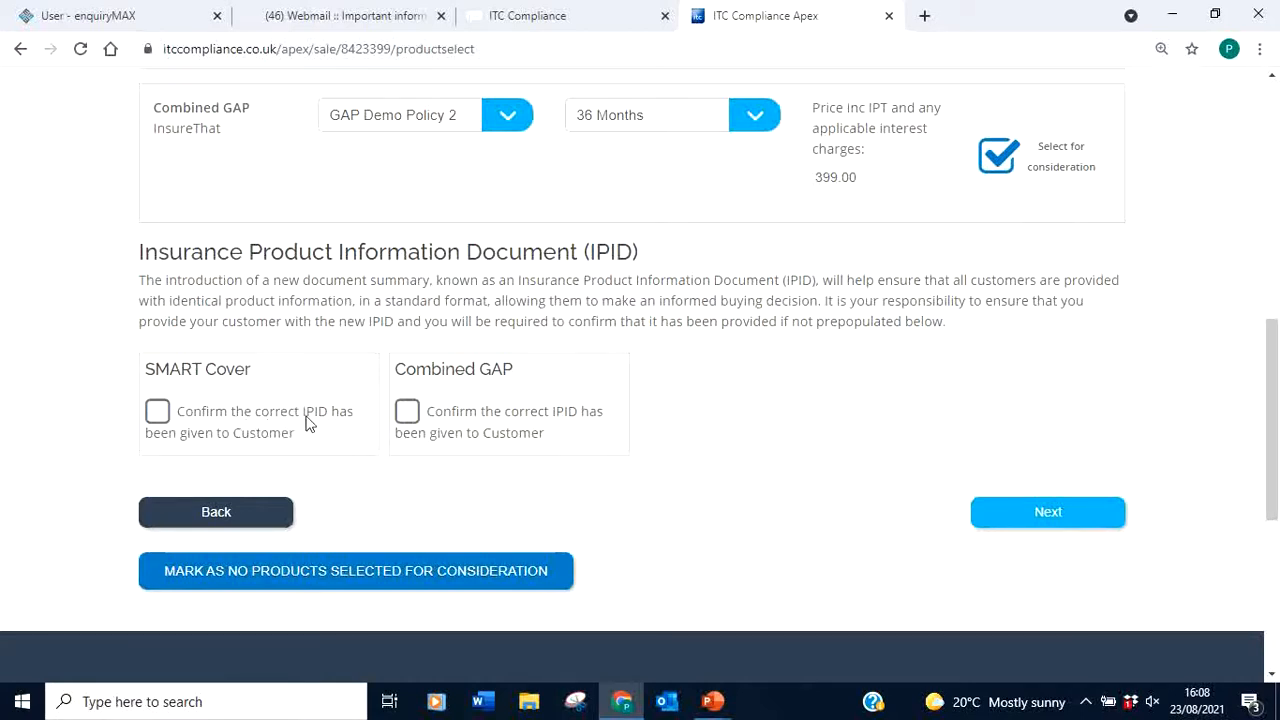
Confirm the IPIDs for SMART Cover and Combined GAP were given, then continue to the draft Demands and Needs
left_click(157, 413)
left_click(408, 413)
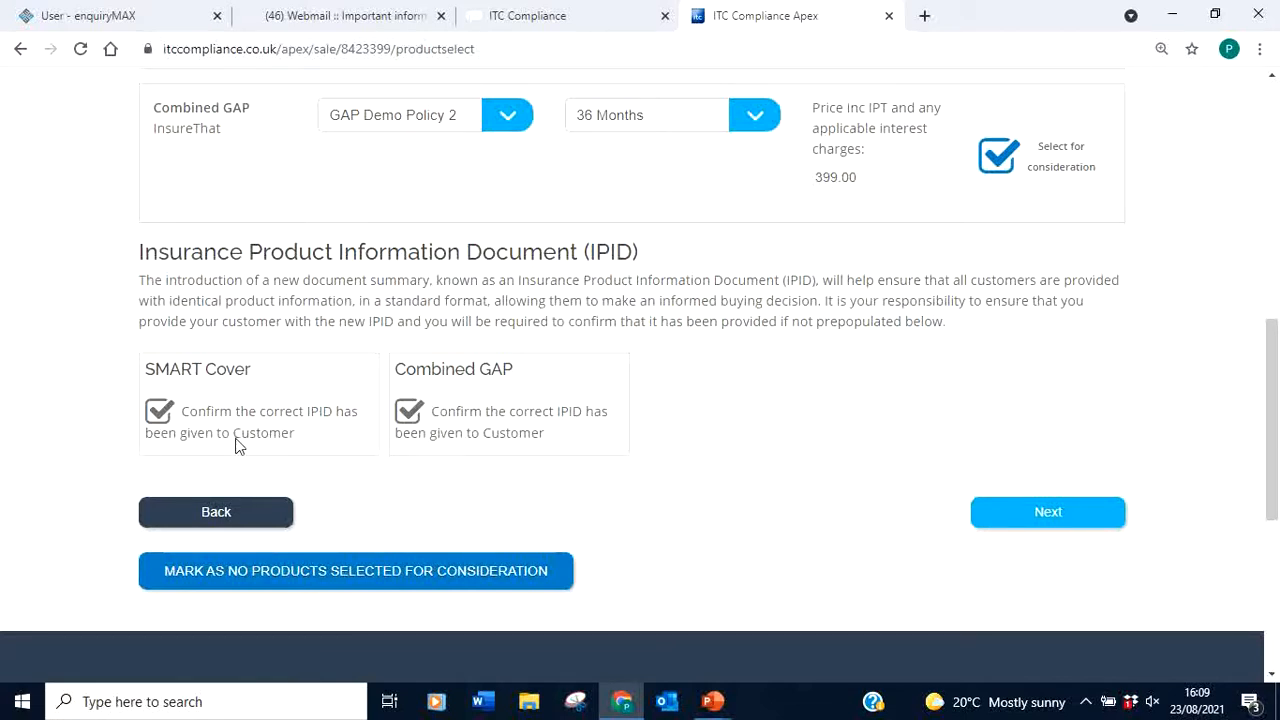
triple_click(206, 478)
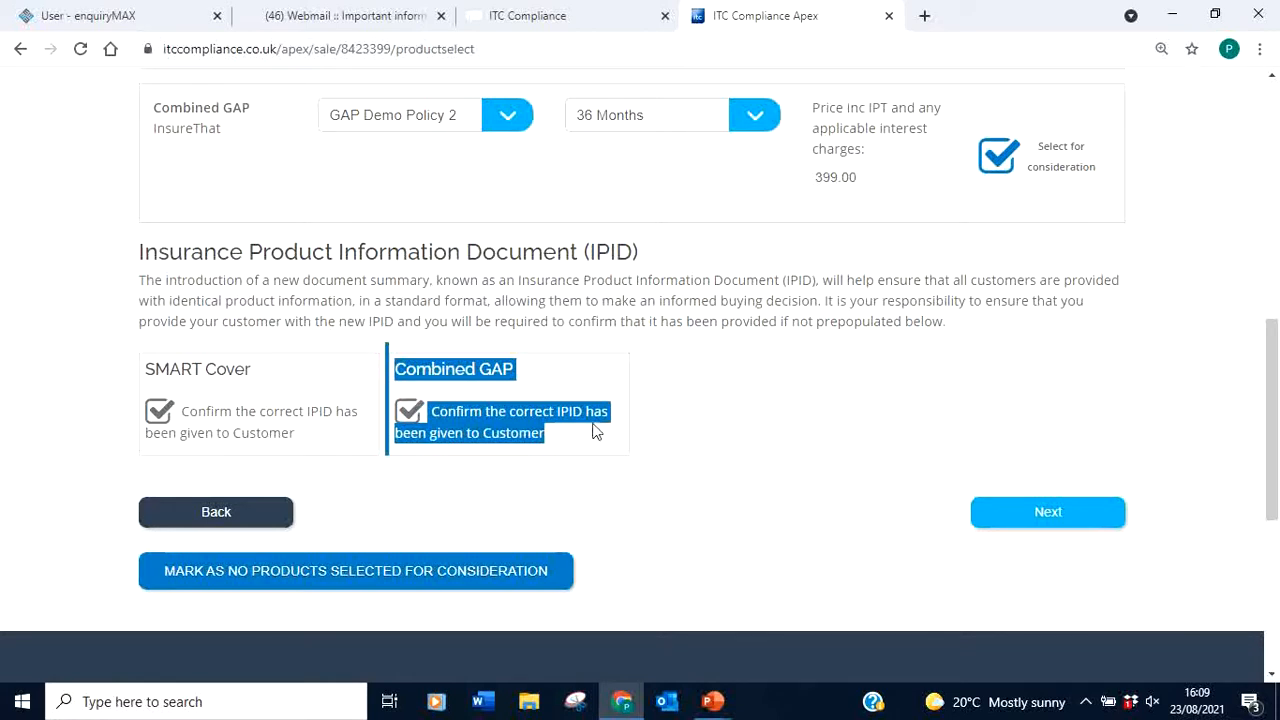
left_click(1061, 521)
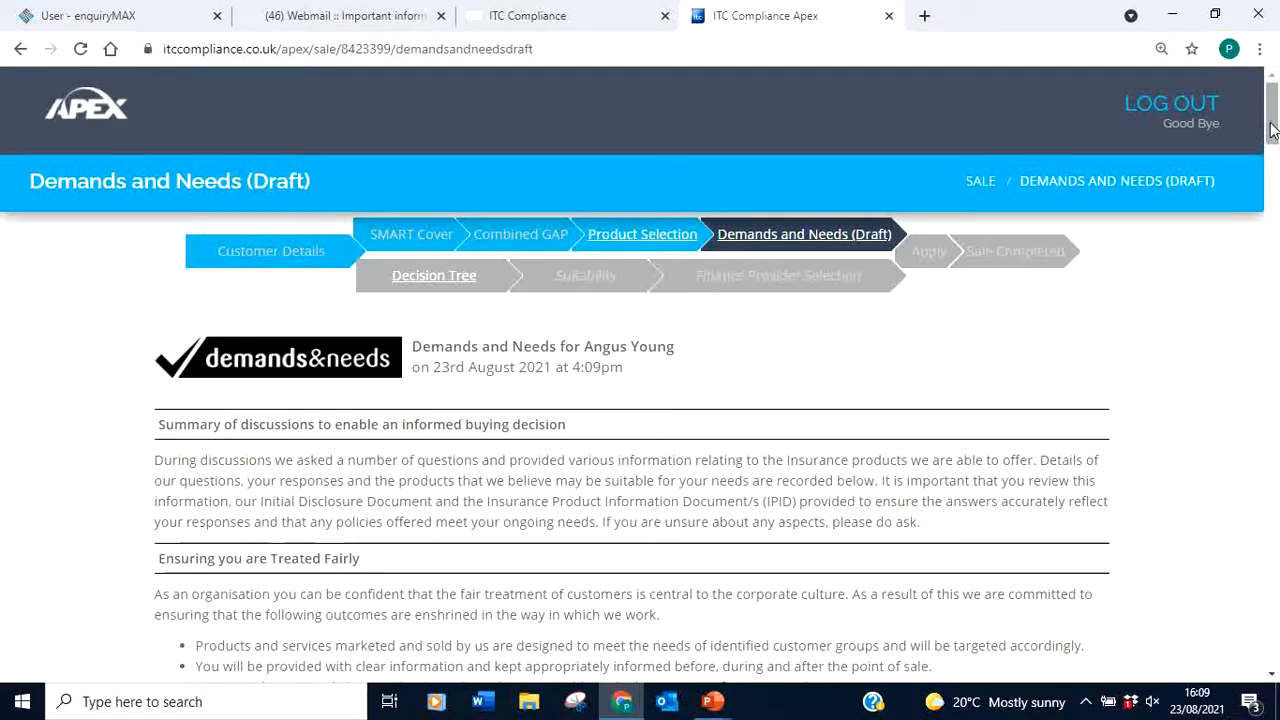
Scroll the draft Demands and Needs page down to the Customer Declaration and Open Draft Demands And Needs panel
left_click_drag(1272, 128, 1275, 404)
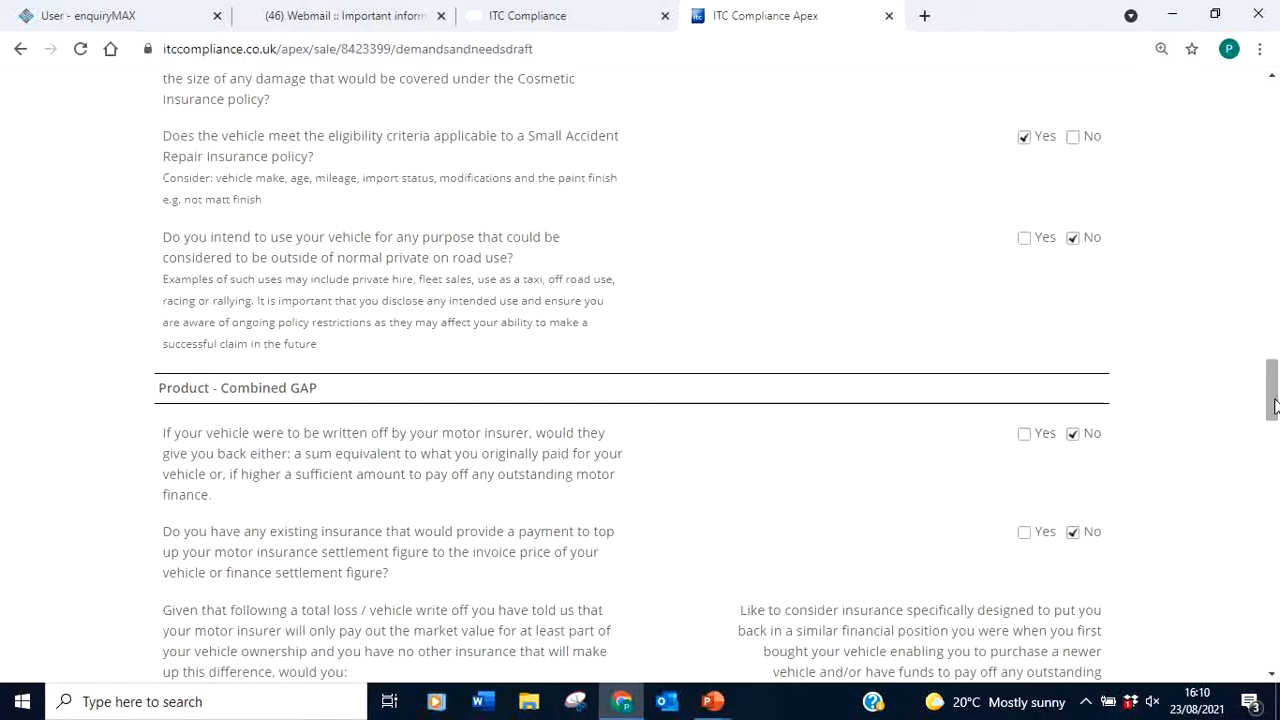
scroll(1275, 394, "down", 1)
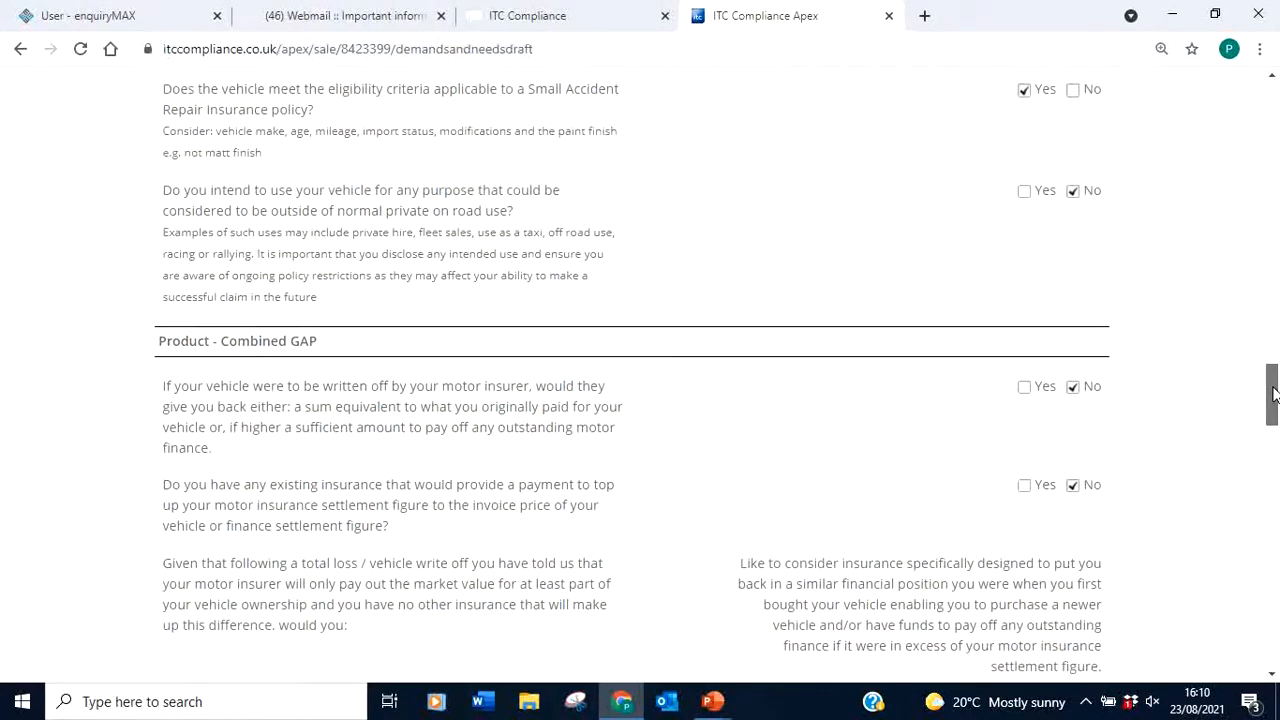
scroll(1275, 394, "down", 1)
scroll(1275, 398, "up", 5)
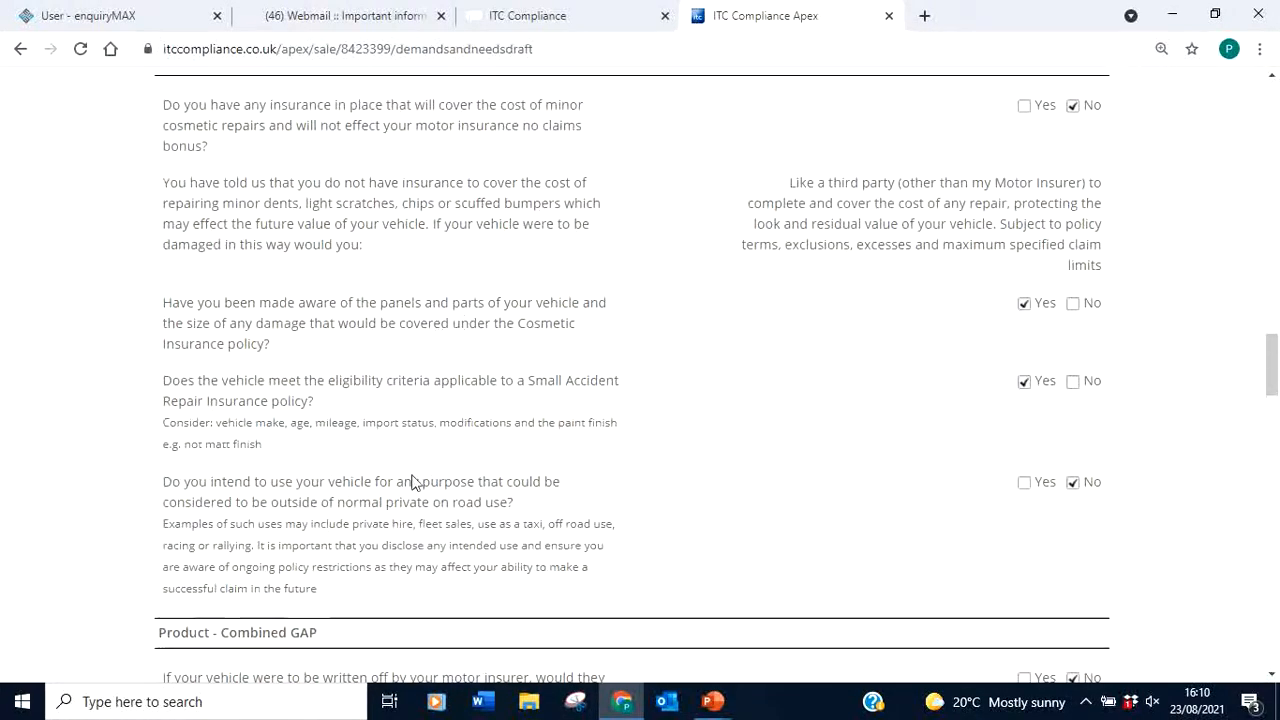
left_click_drag(1274, 356, 1273, 398)
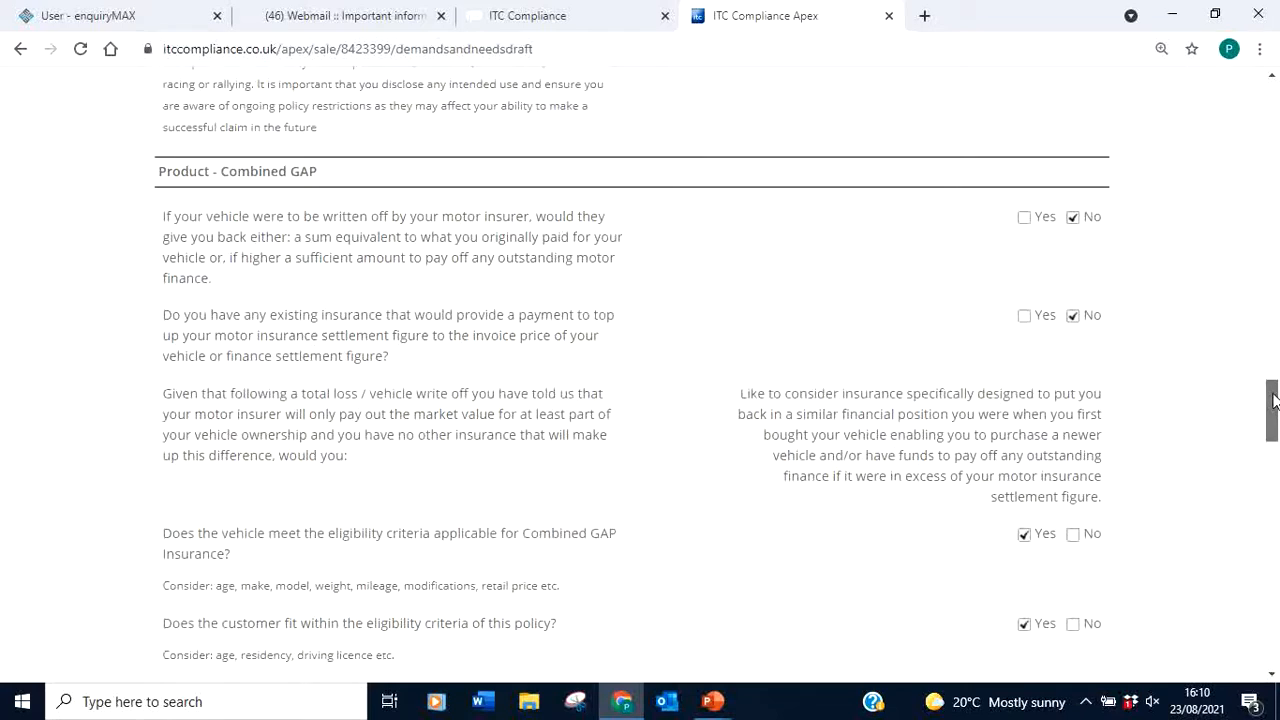
left_click_drag(1273, 398, 1274, 507)
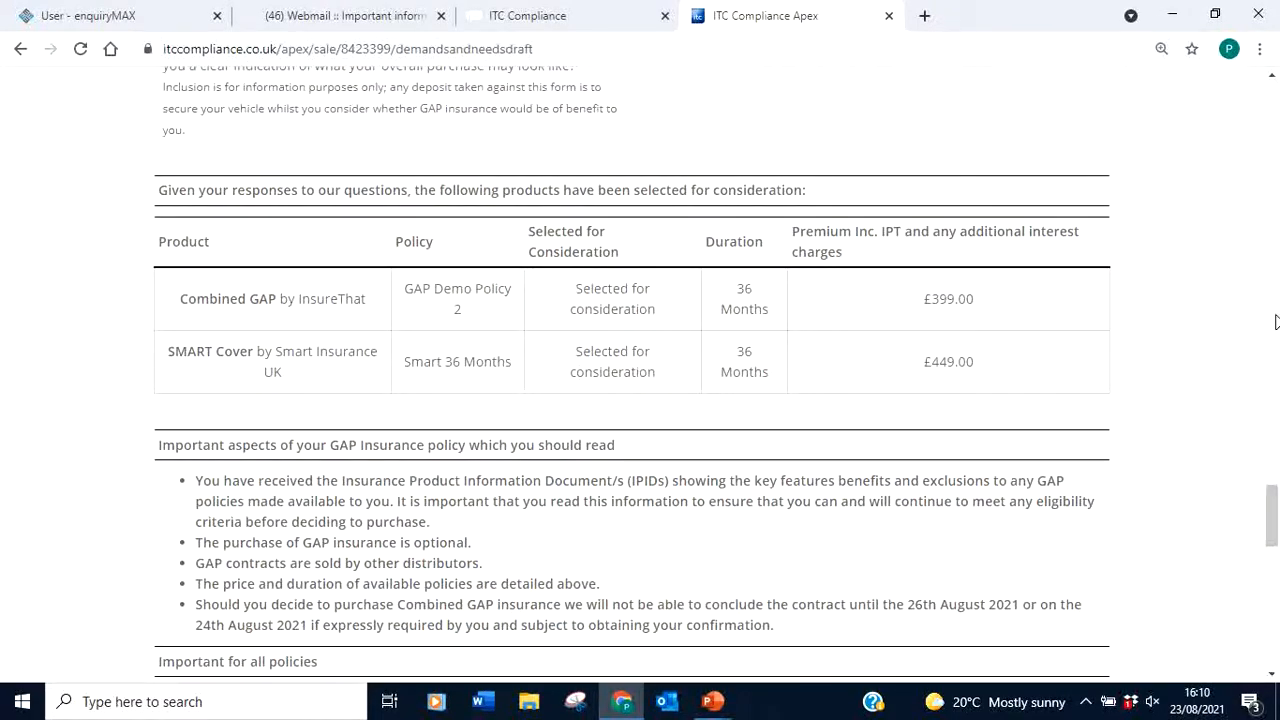
left_click_drag(1274, 524, 1276, 608)
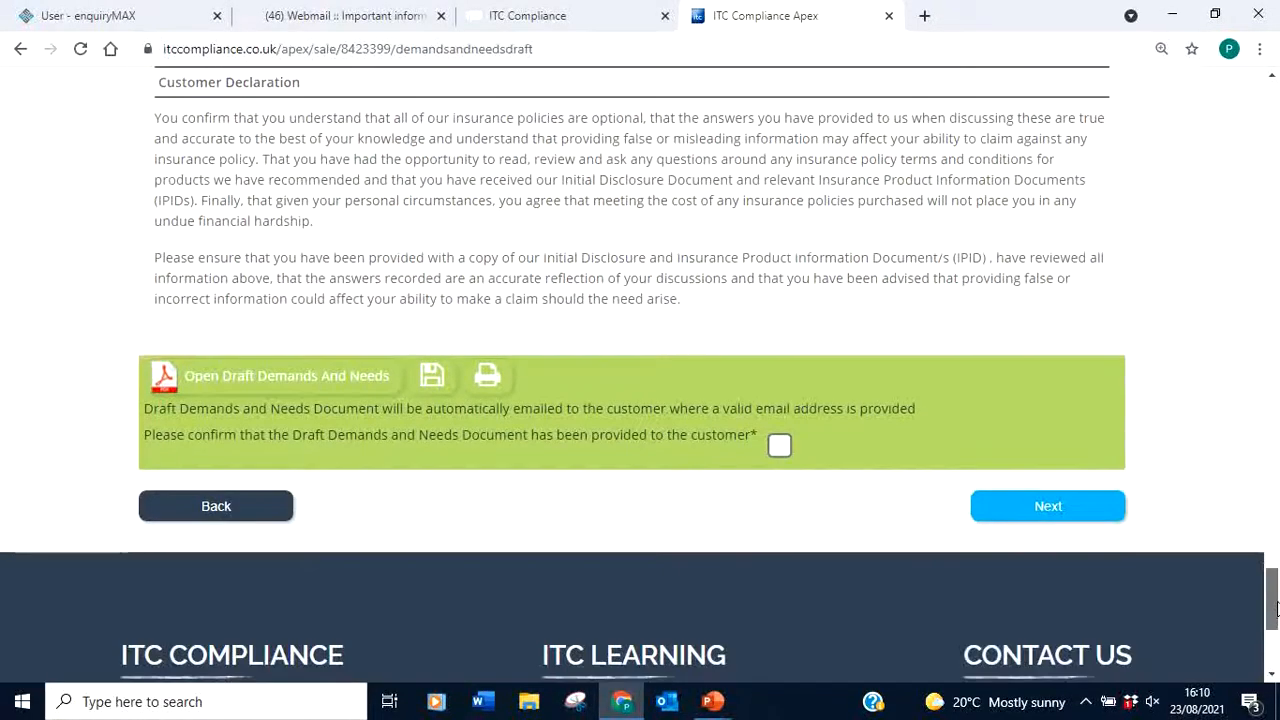
Review the draft Demands and Needs document full screen, close it, and switch to the webmail message
left_click(247, 376)
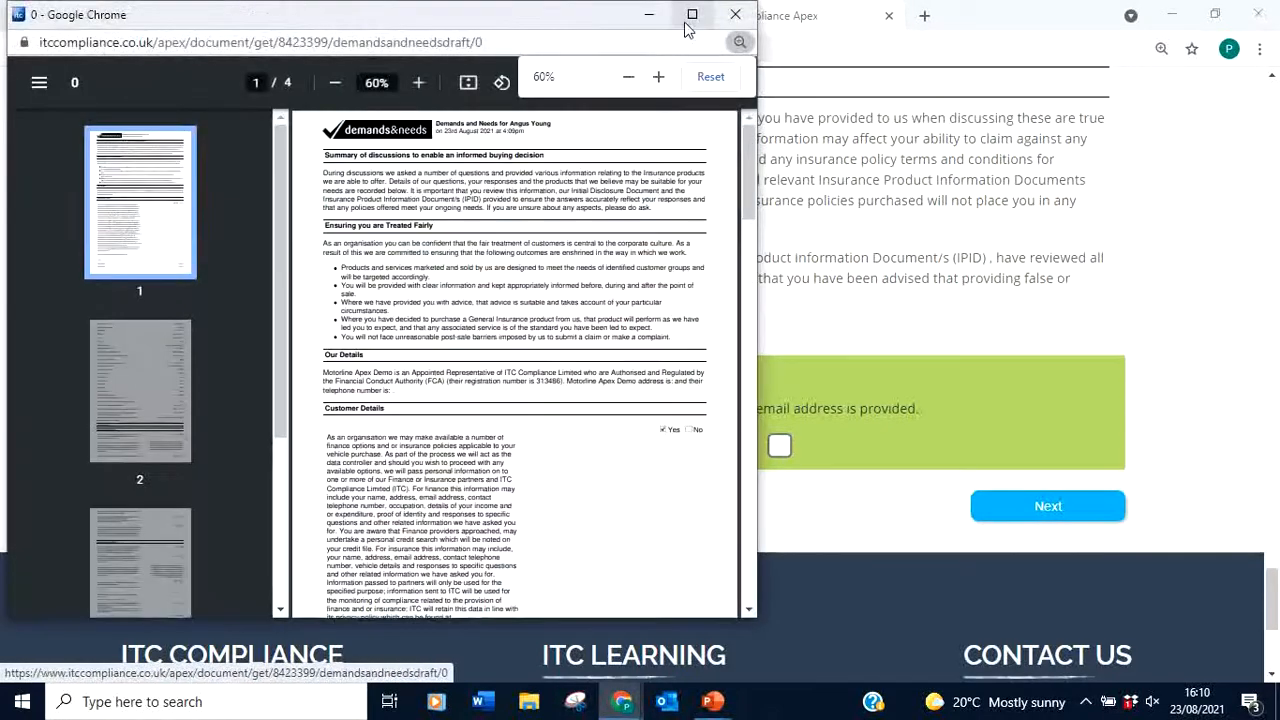
left_click(692, 15)
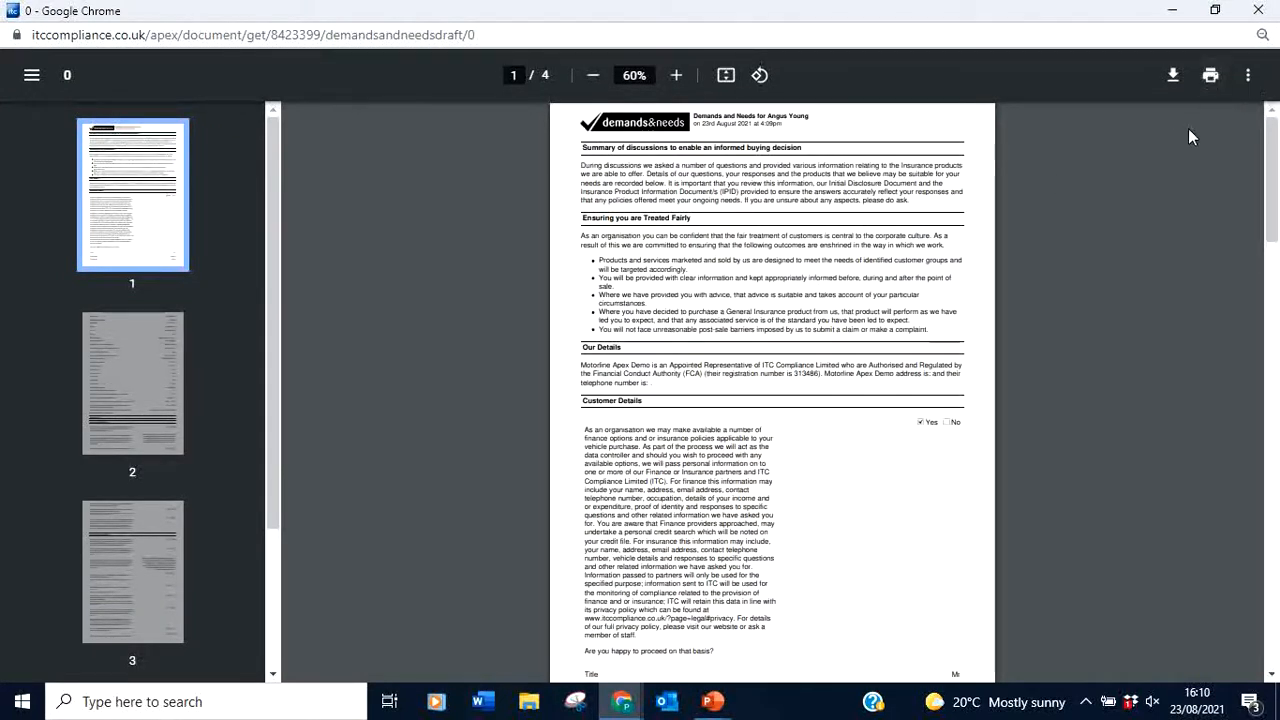
left_click(1260, 12)
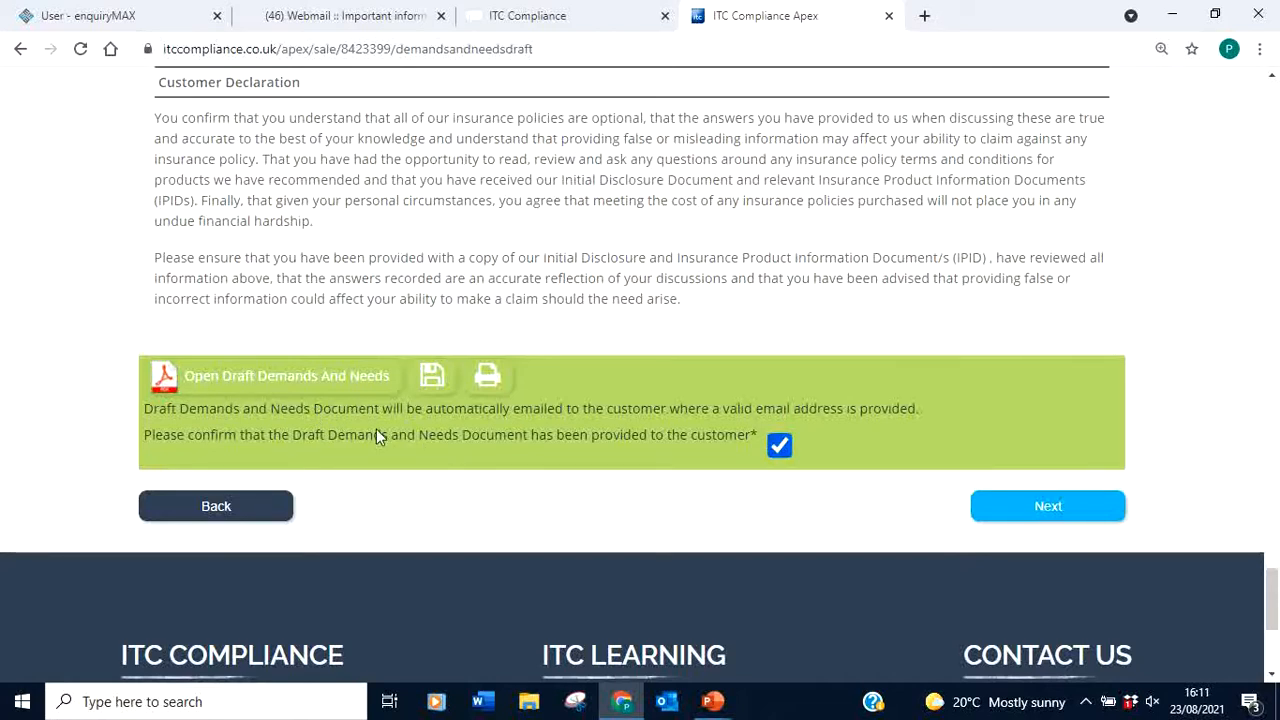
left_click(306, 28)
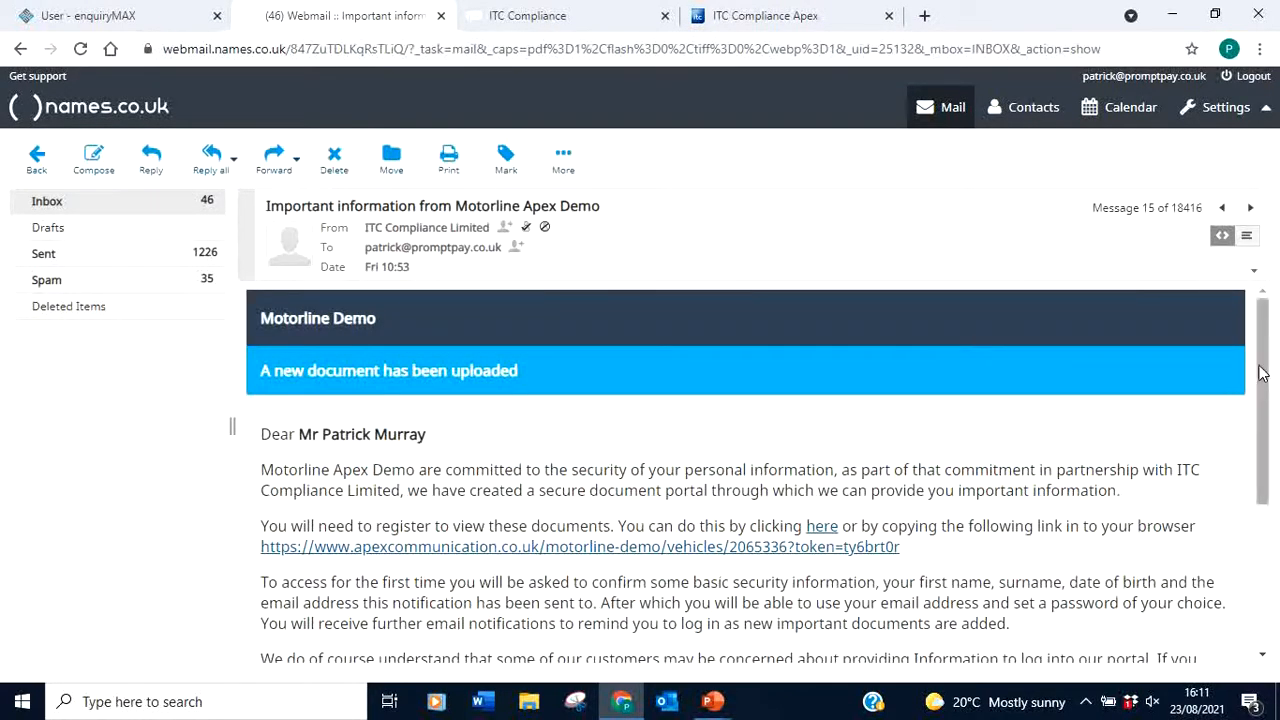
Read the Motorline Apex Demo new-document email, then go back to the ITC Compliance Apex sale
left_click_drag(1262, 367, 1262, 373)
left_click_drag(1263, 356, 1262, 420)
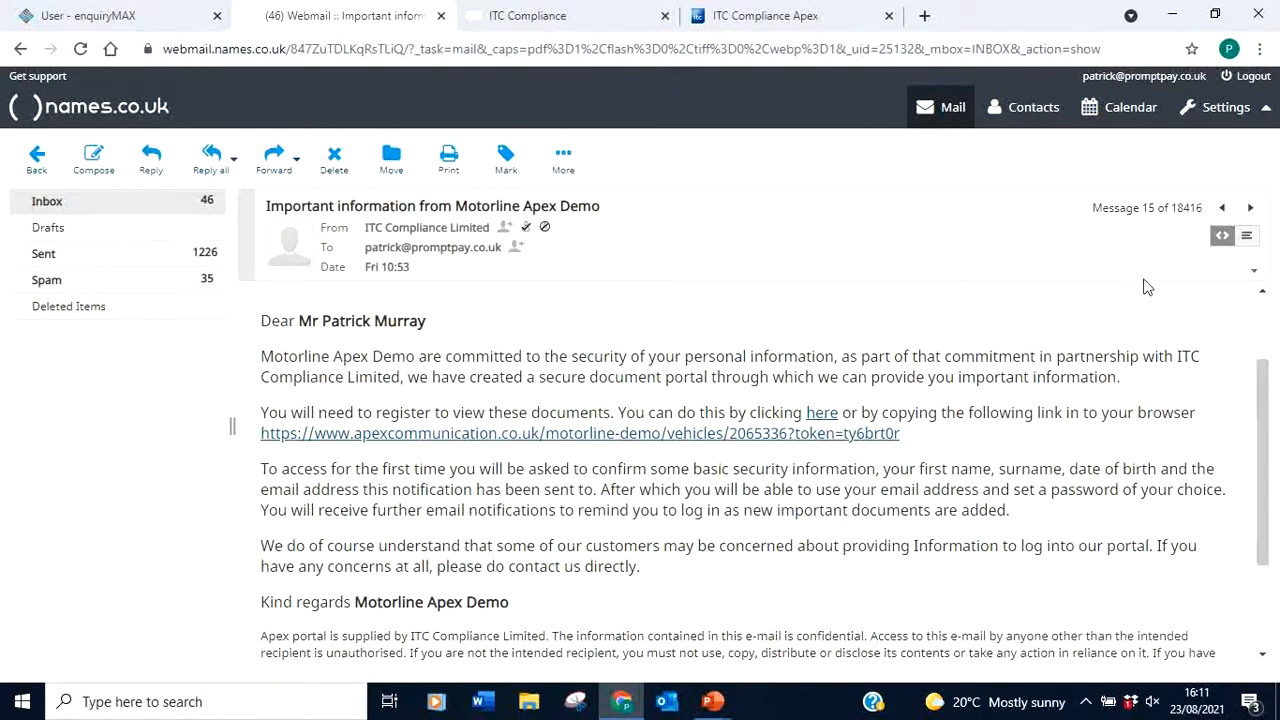
left_click_drag(1262, 418, 1262, 316)
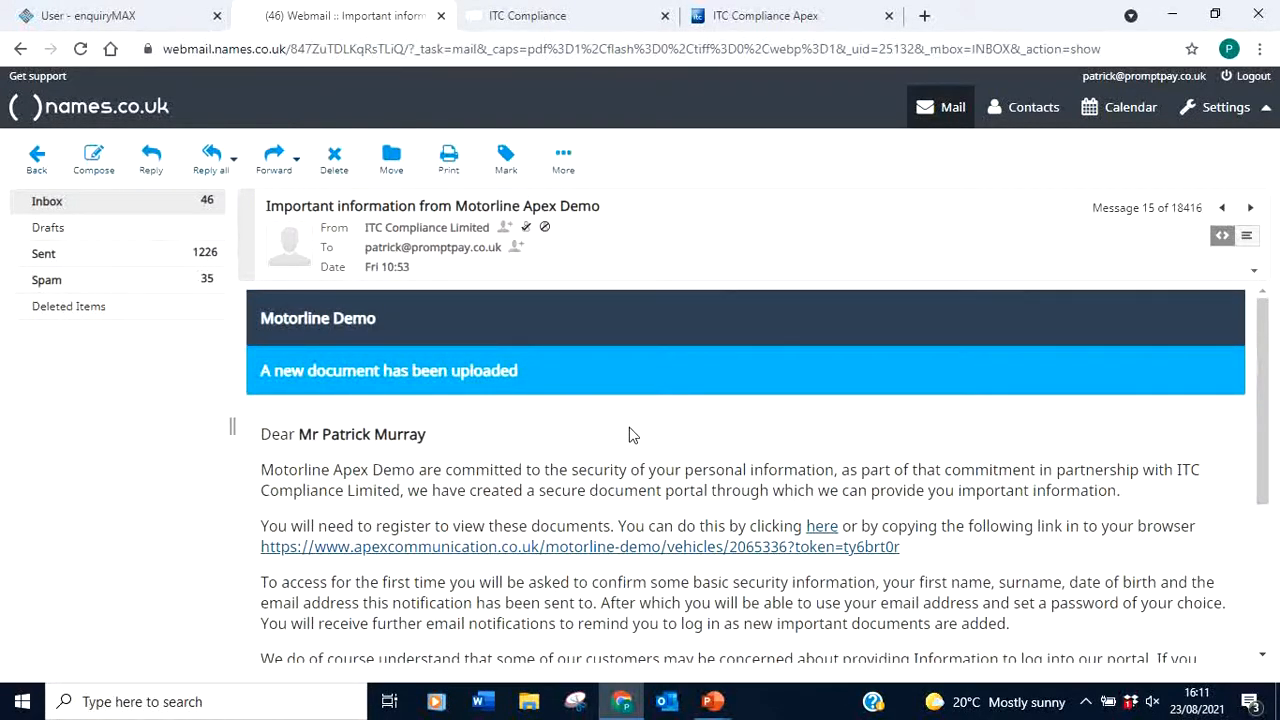
left_click(752, 15)
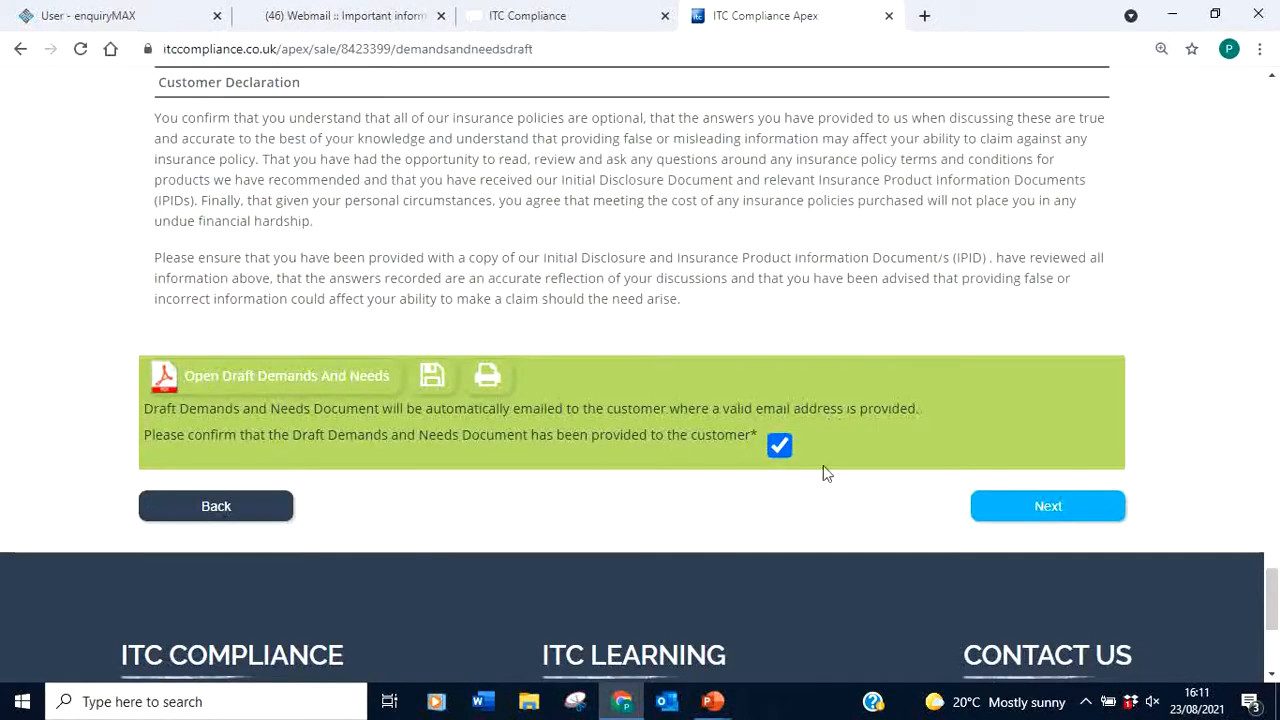
Proceed past the draft Demands and Needs and confirm the checklist to reach the Decision Tree
left_click(1046, 508)
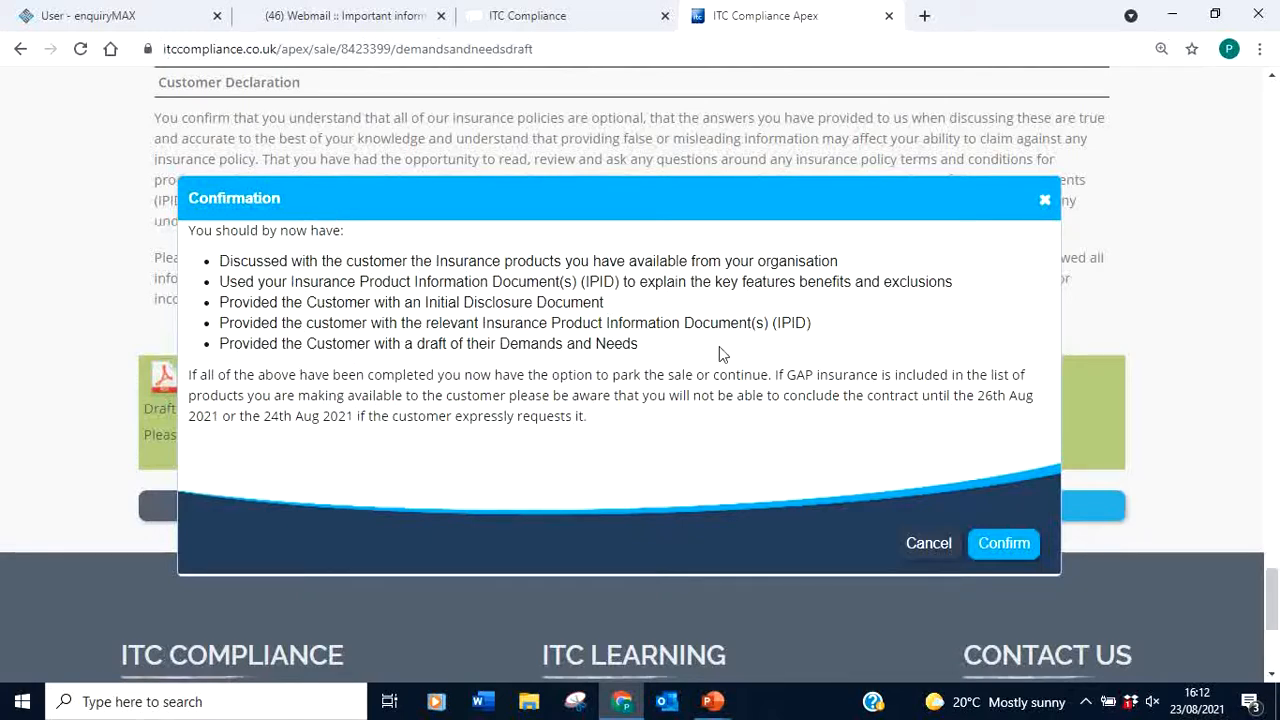
left_click(1004, 543)
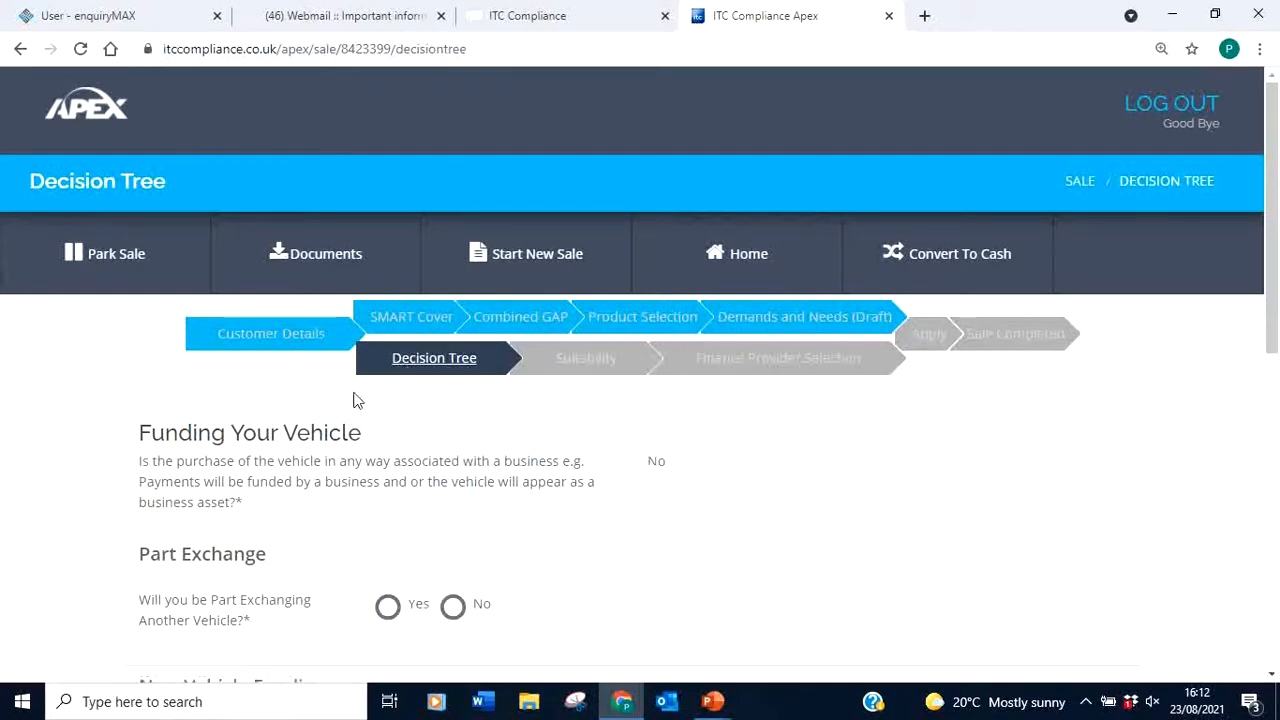
Answer Yes to part-exchanging another vehicle and Yes to finance outstanding on it
left_click_drag(1273, 294, 1276, 398)
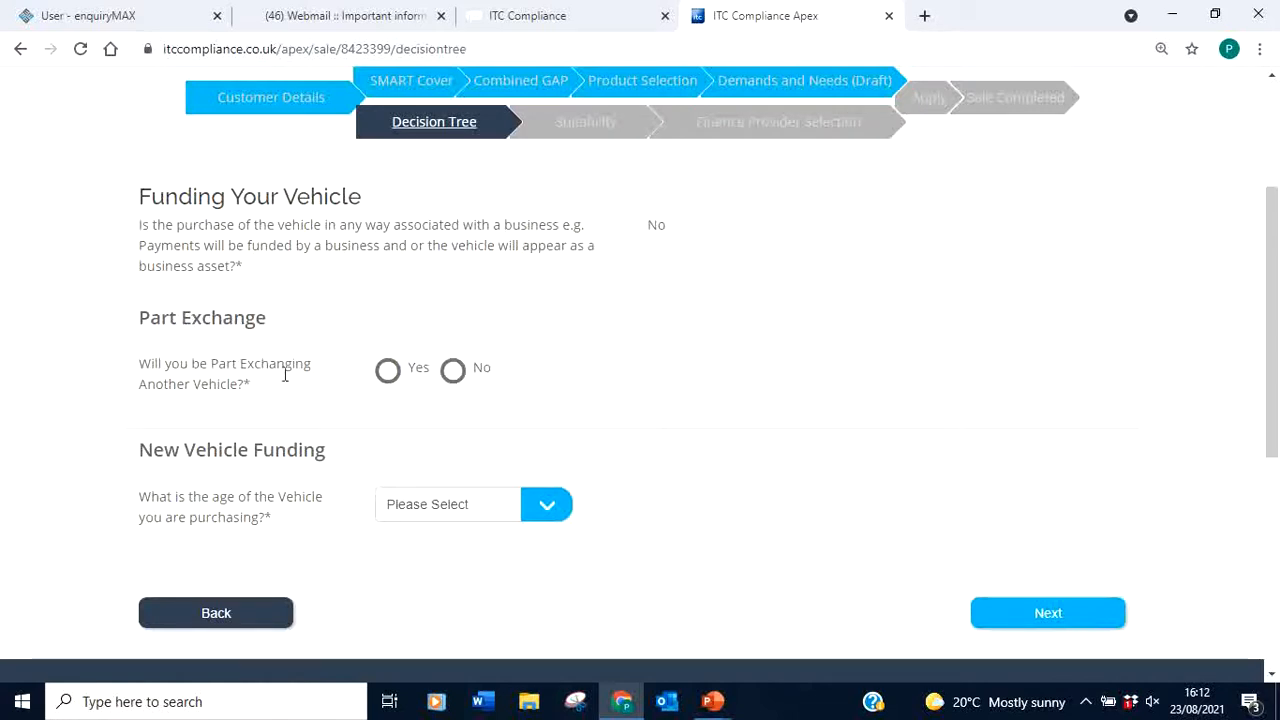
left_click(388, 372)
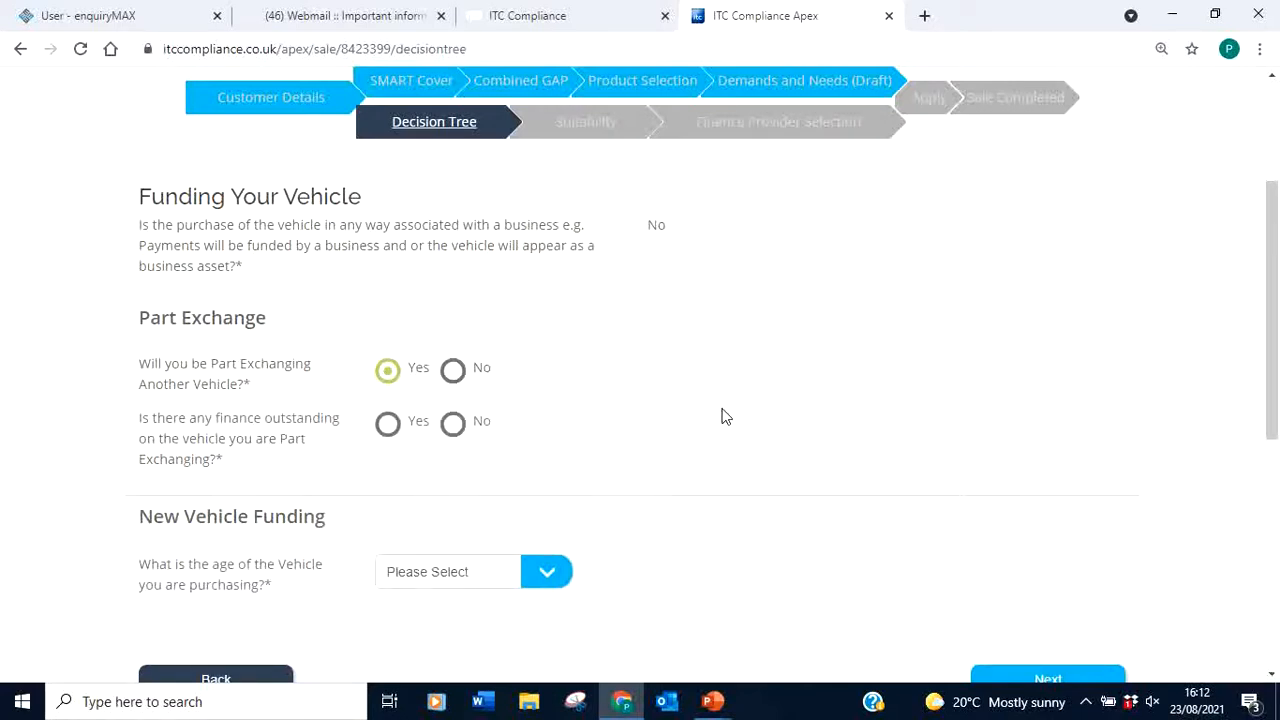
left_click(390, 424)
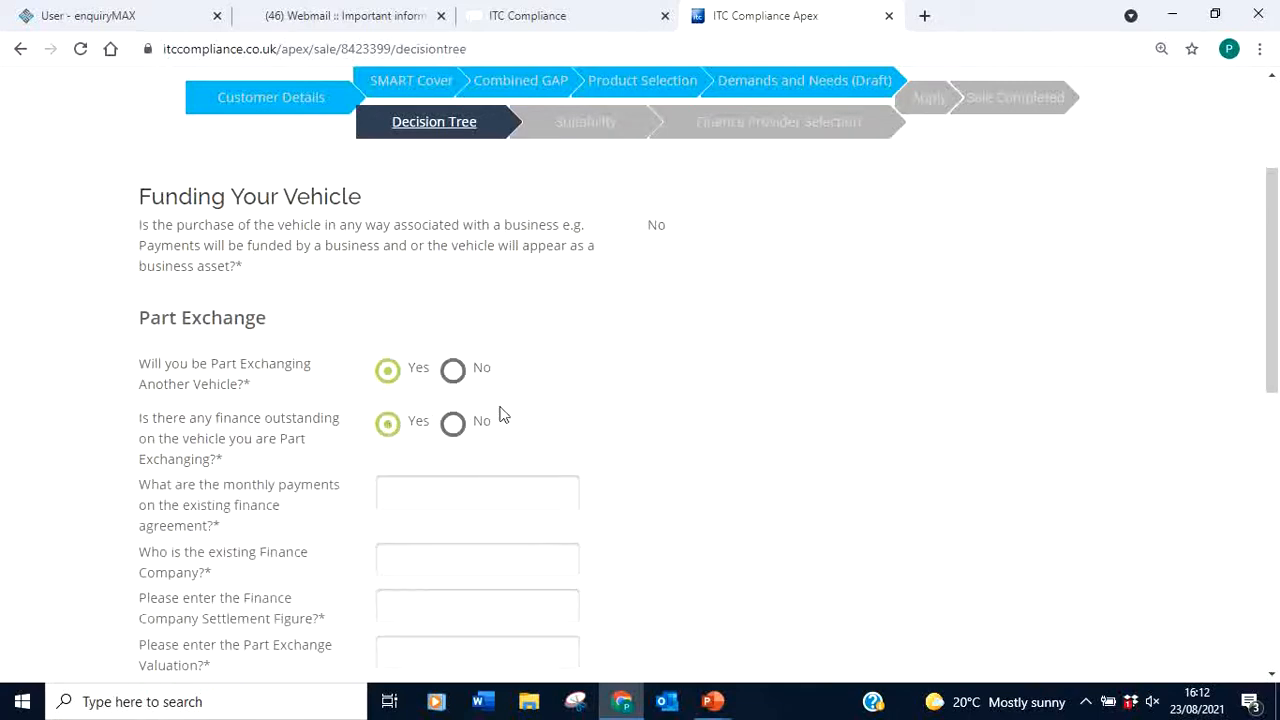
left_click_drag(1272, 277, 1278, 357)
Enter the existing finance: 200 monthly payment, Mini Finance as lender, 4000 settlement
left_click(427, 290)
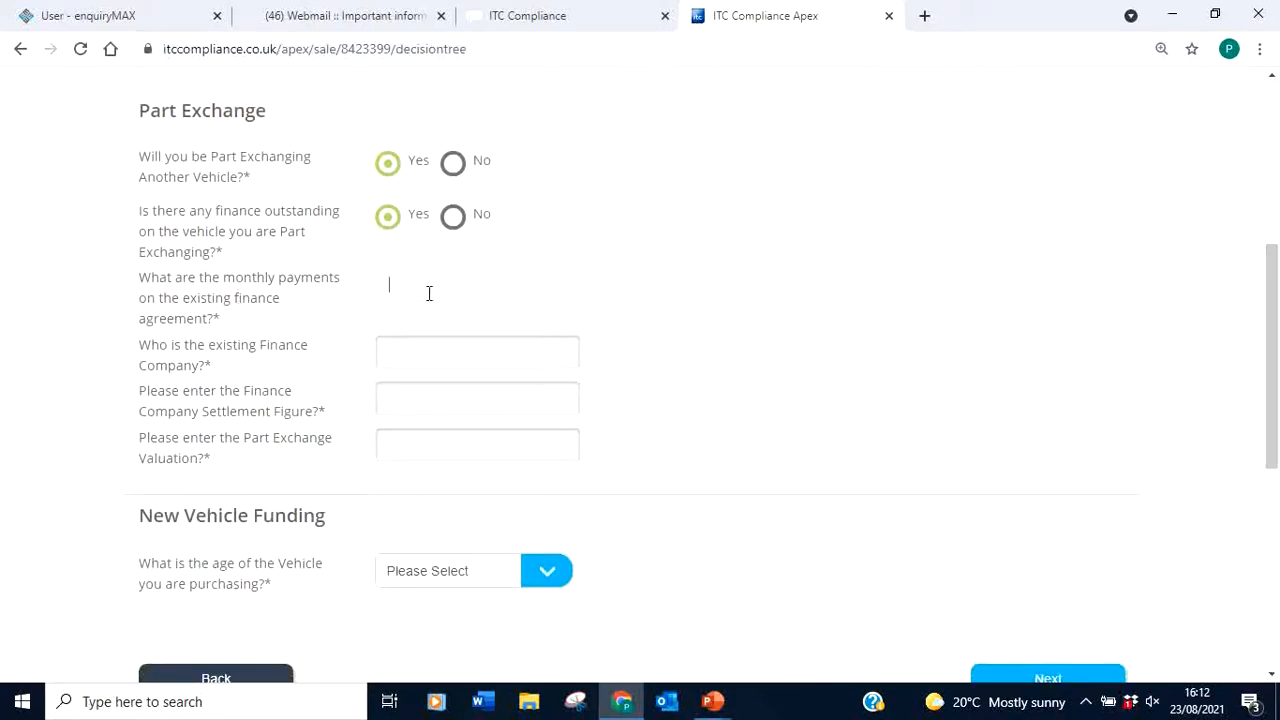
type("200")
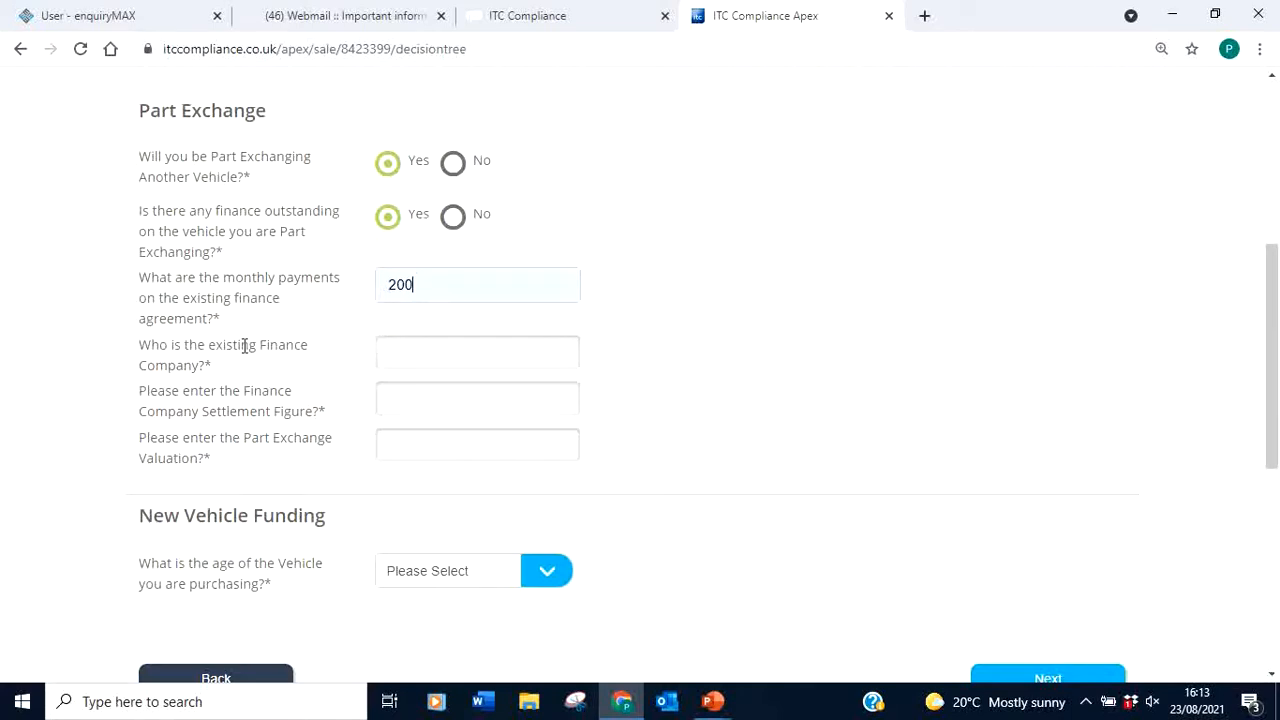
left_click(419, 351)
type("Mini Finance")
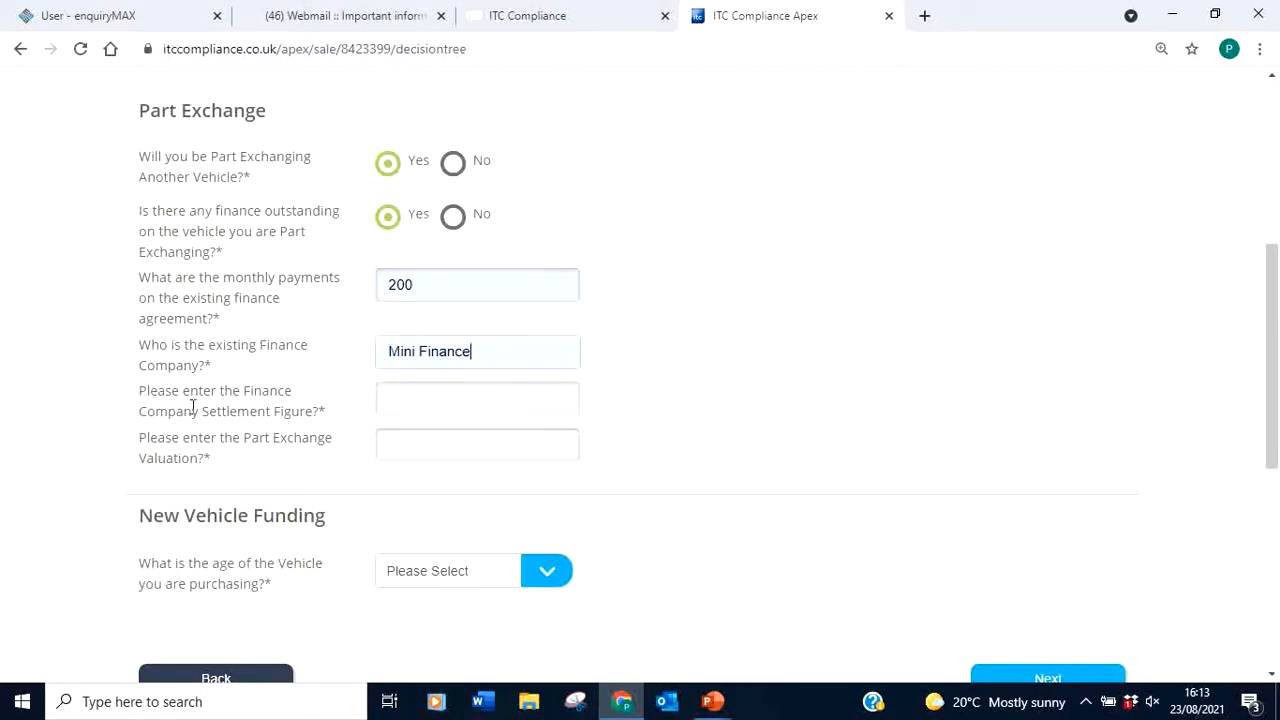
left_click(423, 397)
type("4000")
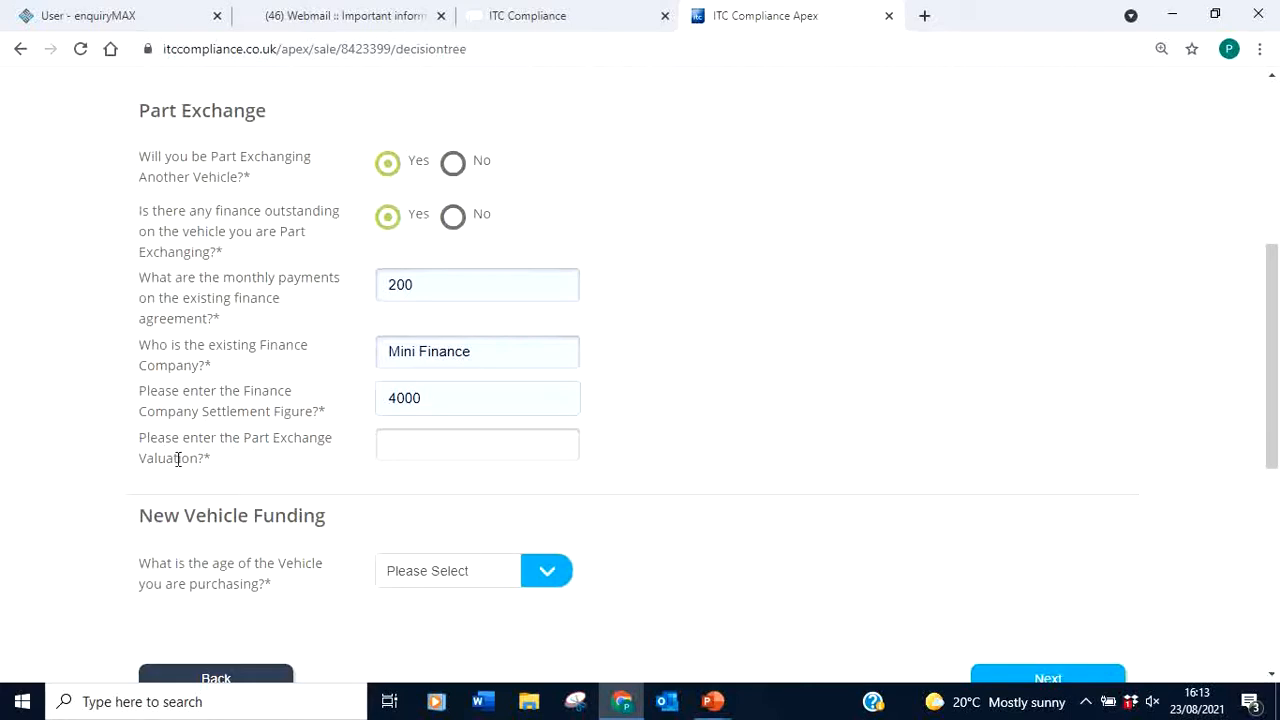
Set the part exchange valuation to 3000, correcting the mistyped 5000
left_click(453, 440)
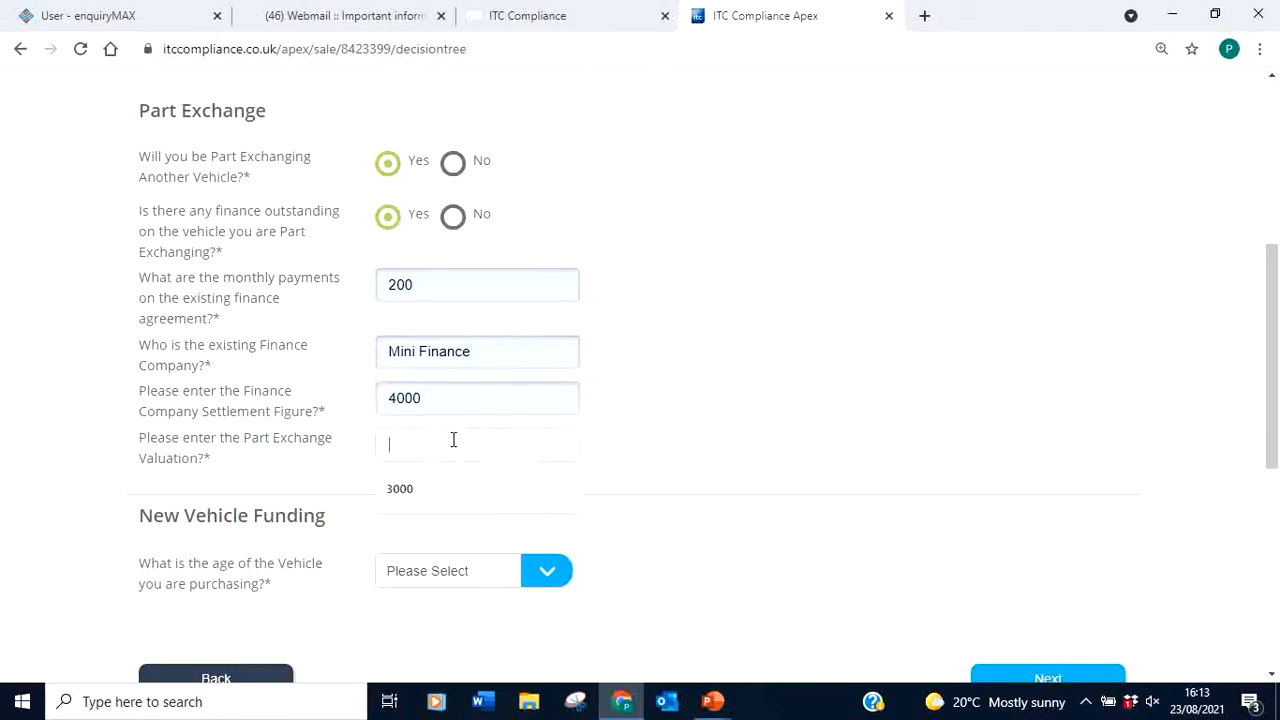
type("50")
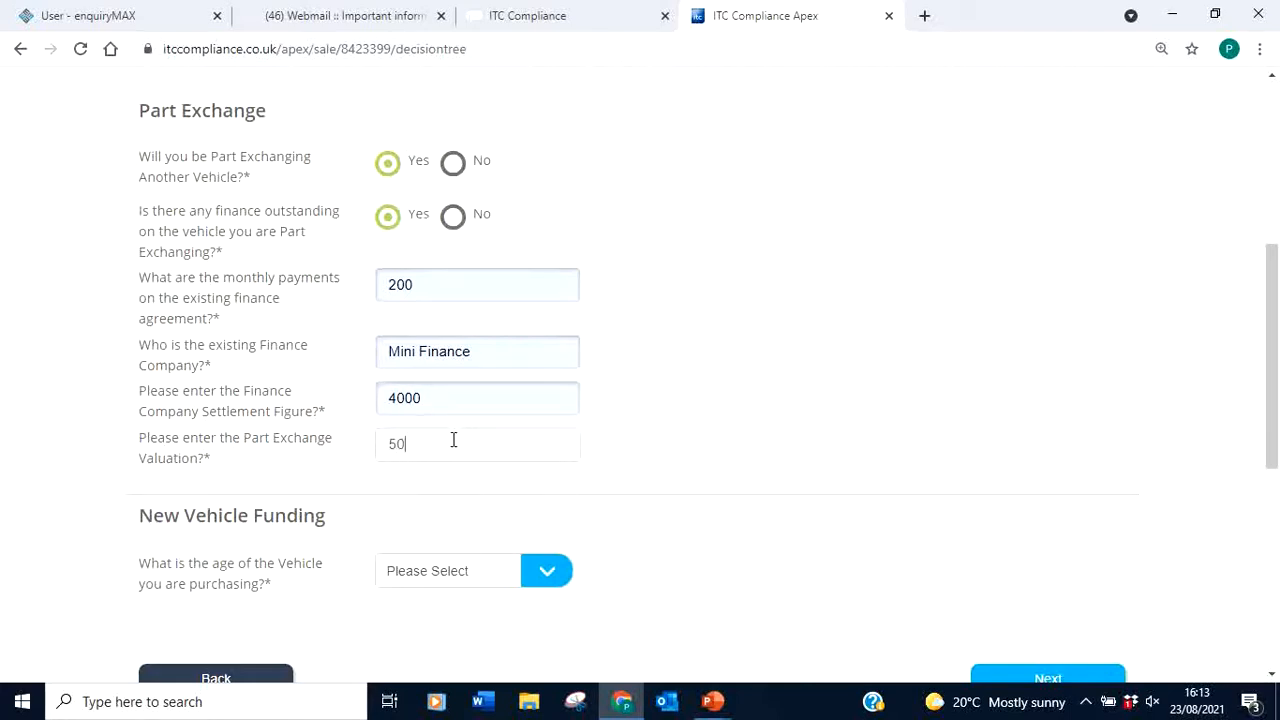
type("00")
left_click(733, 424)
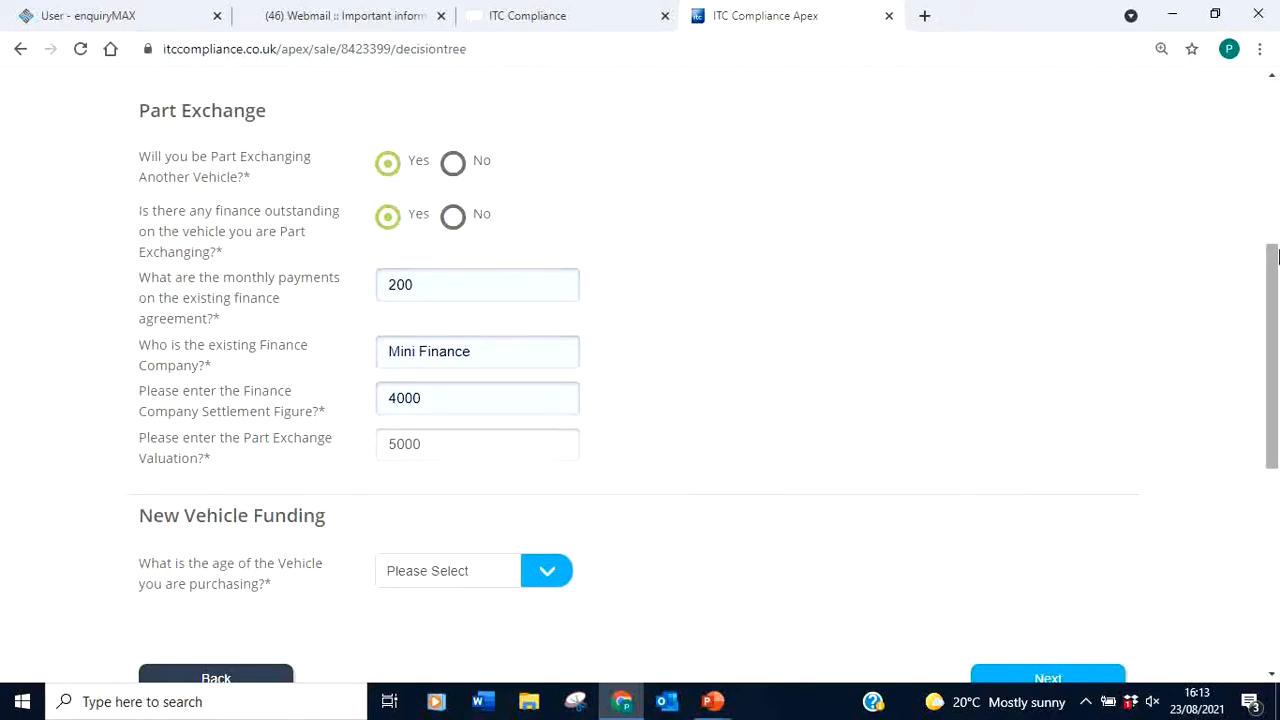
left_click_drag(1270, 265, 1270, 304)
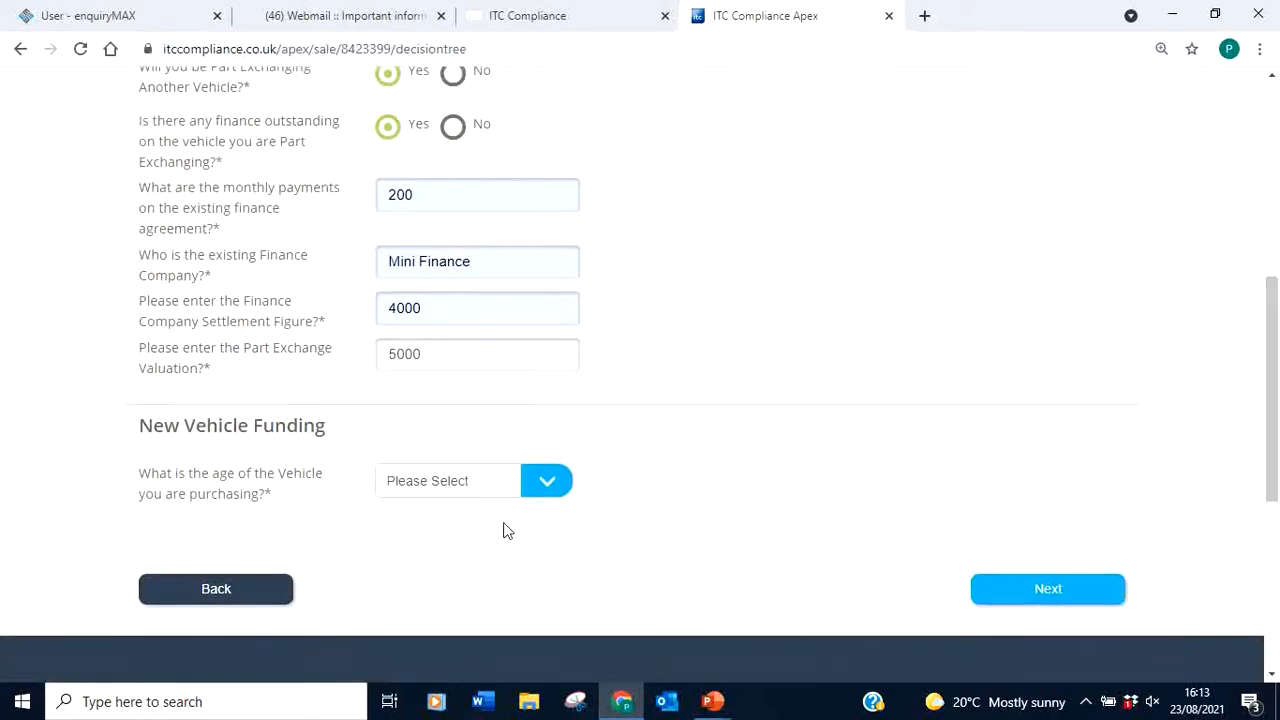
left_click_drag(432, 354, 285, 365)
type("3000")
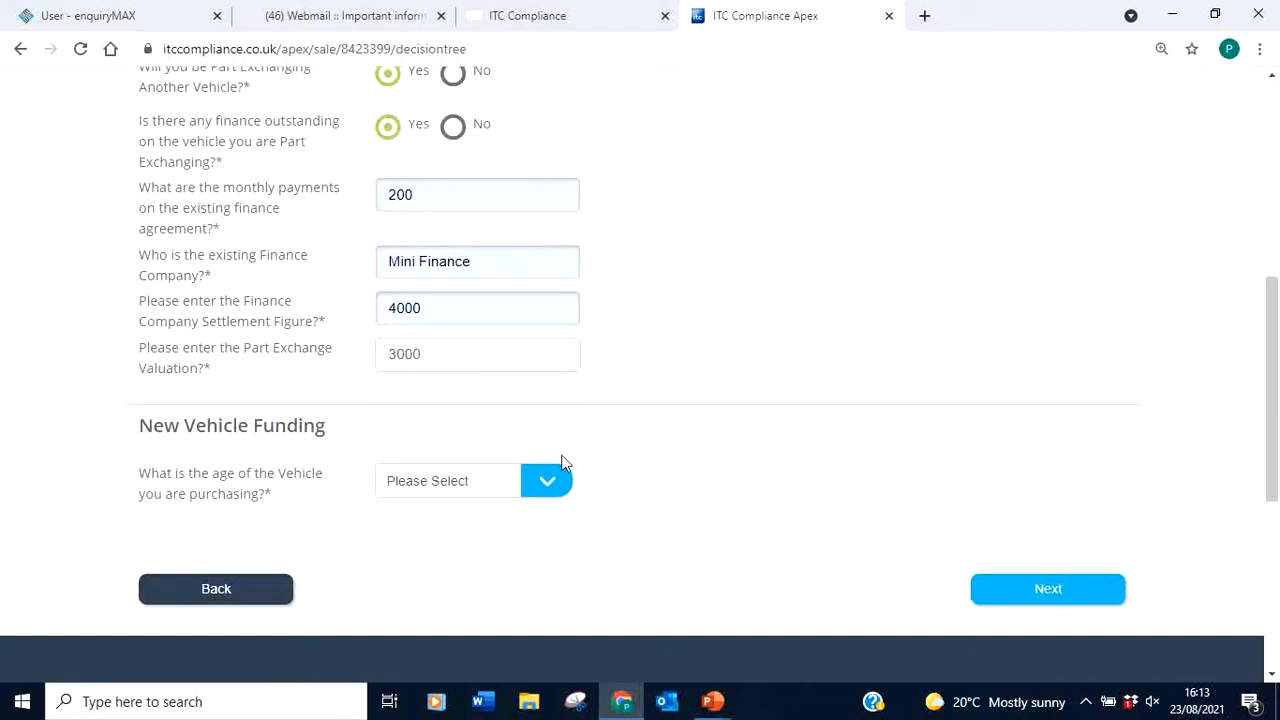
left_click(678, 344)
left_click_drag(1273, 333, 1273, 257)
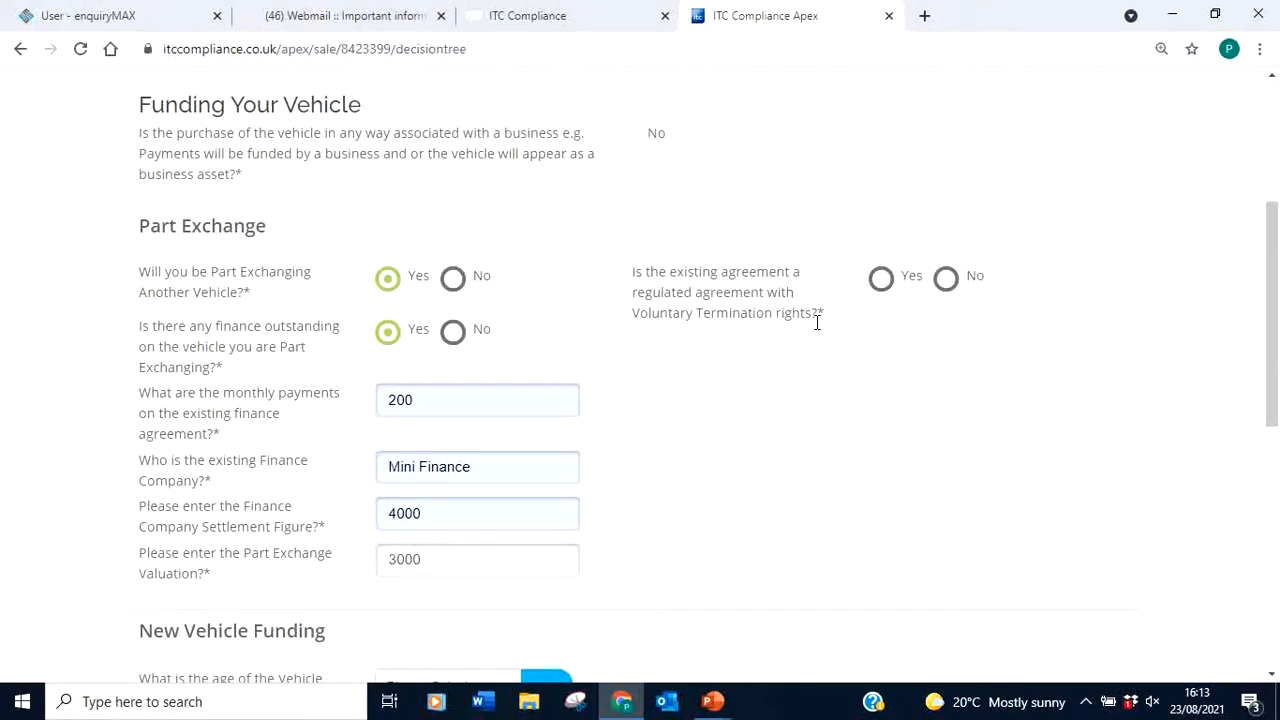
left_click_drag(1266, 307, 1268, 328)
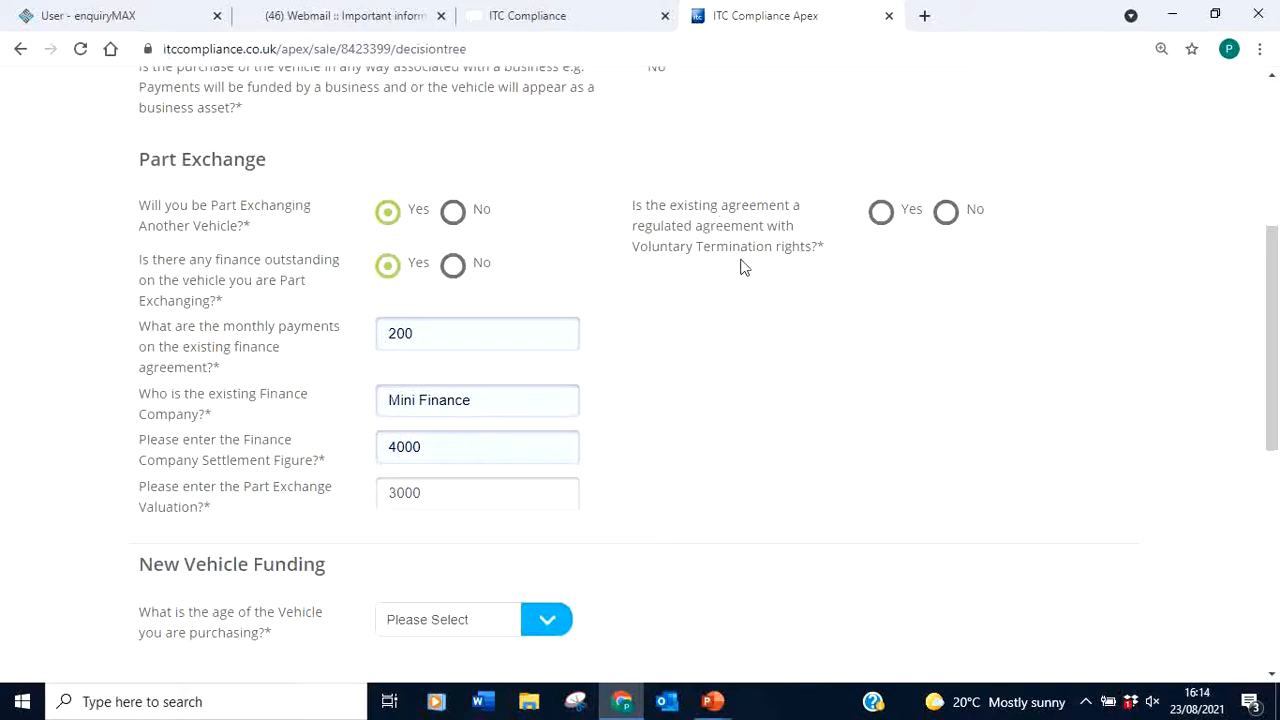
Answer No to Voluntary Termination rights and check the negative equity funding choices without picking one
left_click(946, 213)
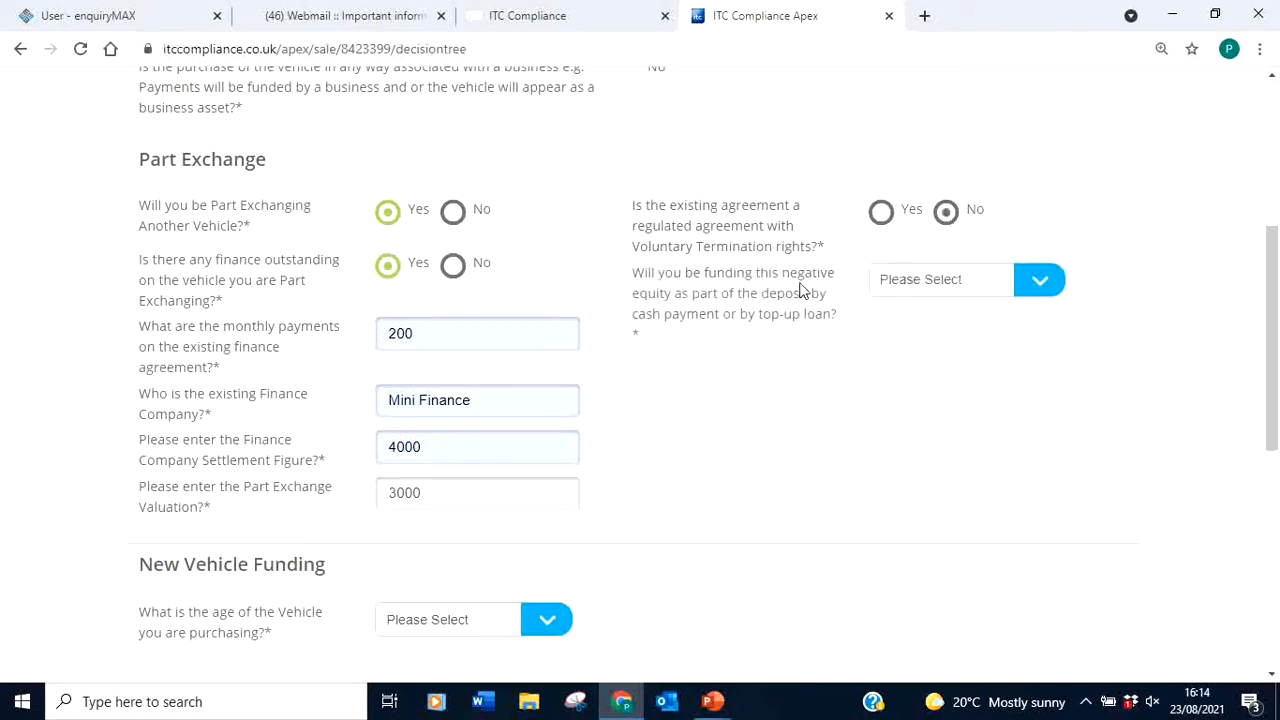
left_click(1044, 283)
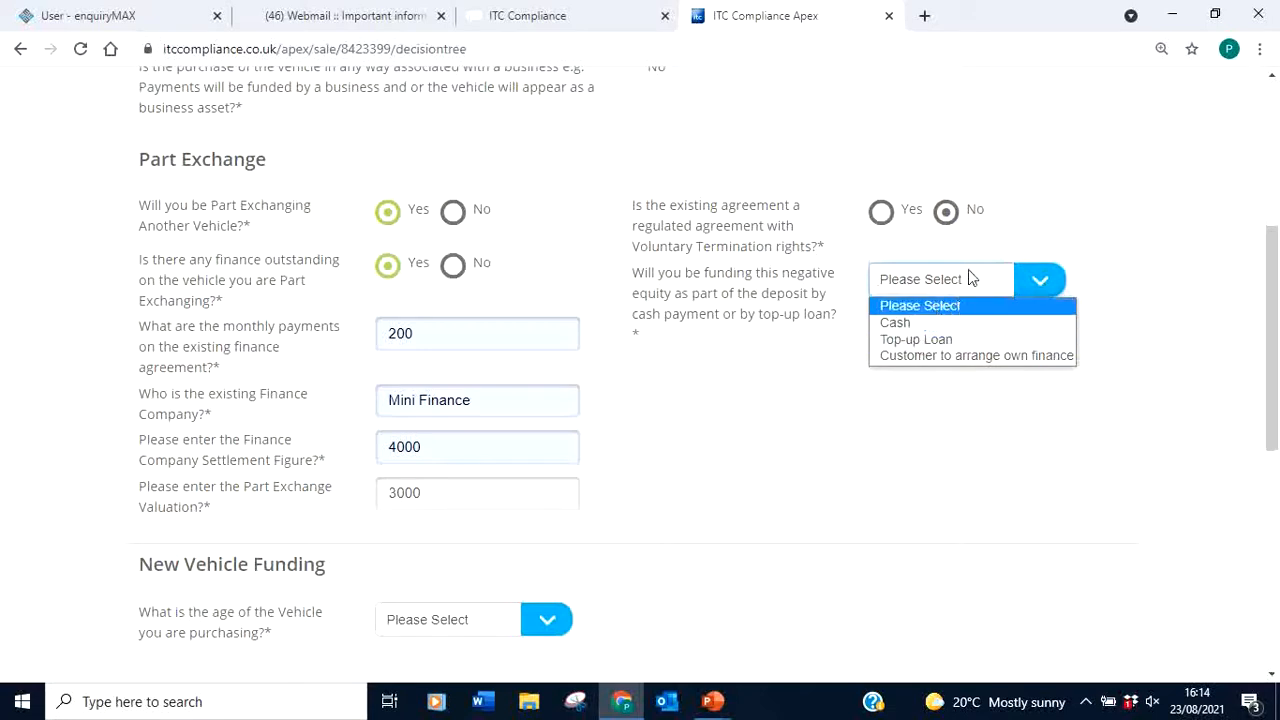
left_click(1079, 265)
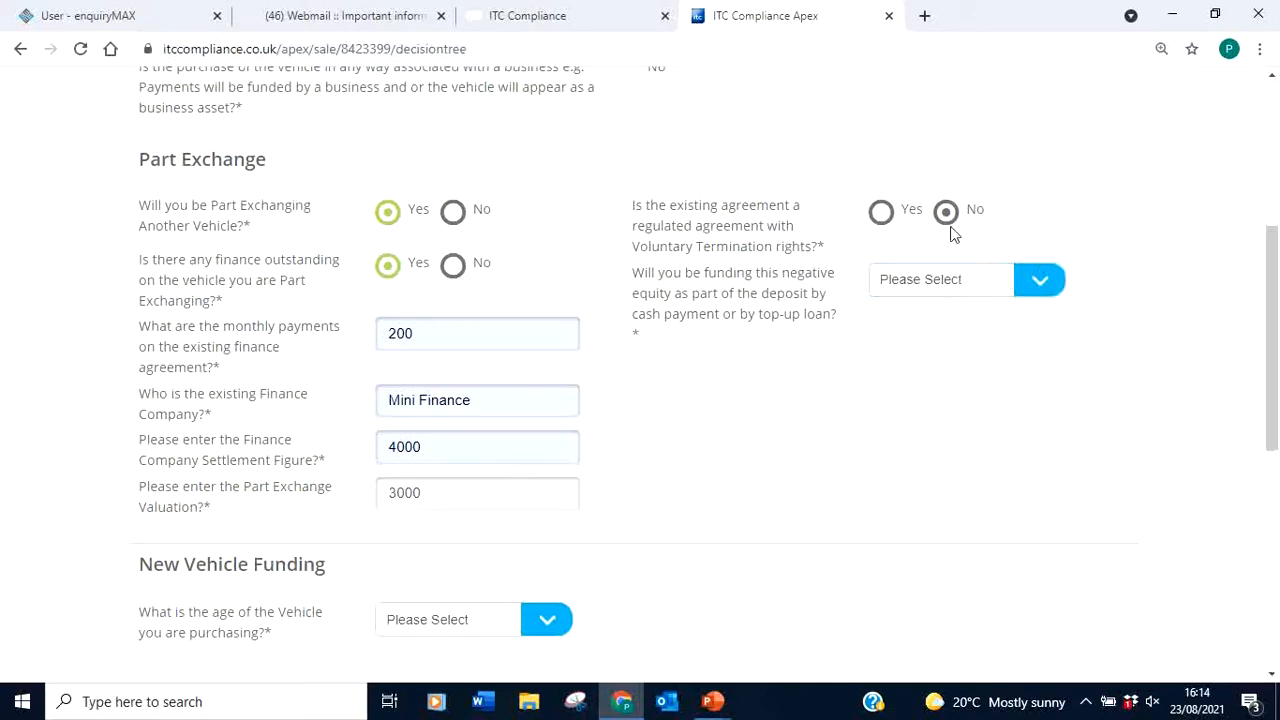
Answer Yes to the regulated agreement, Yes to half paid, and Yes to exercising voluntary termination
left_click(881, 215)
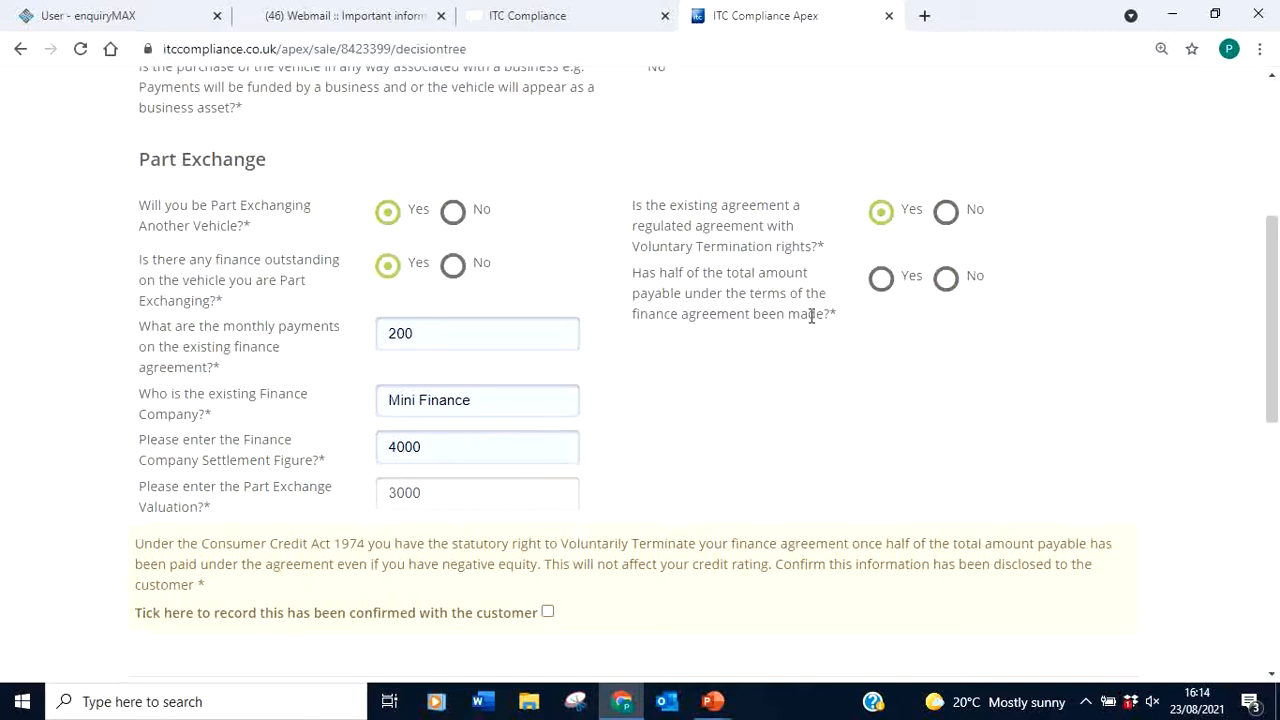
left_click(879, 283)
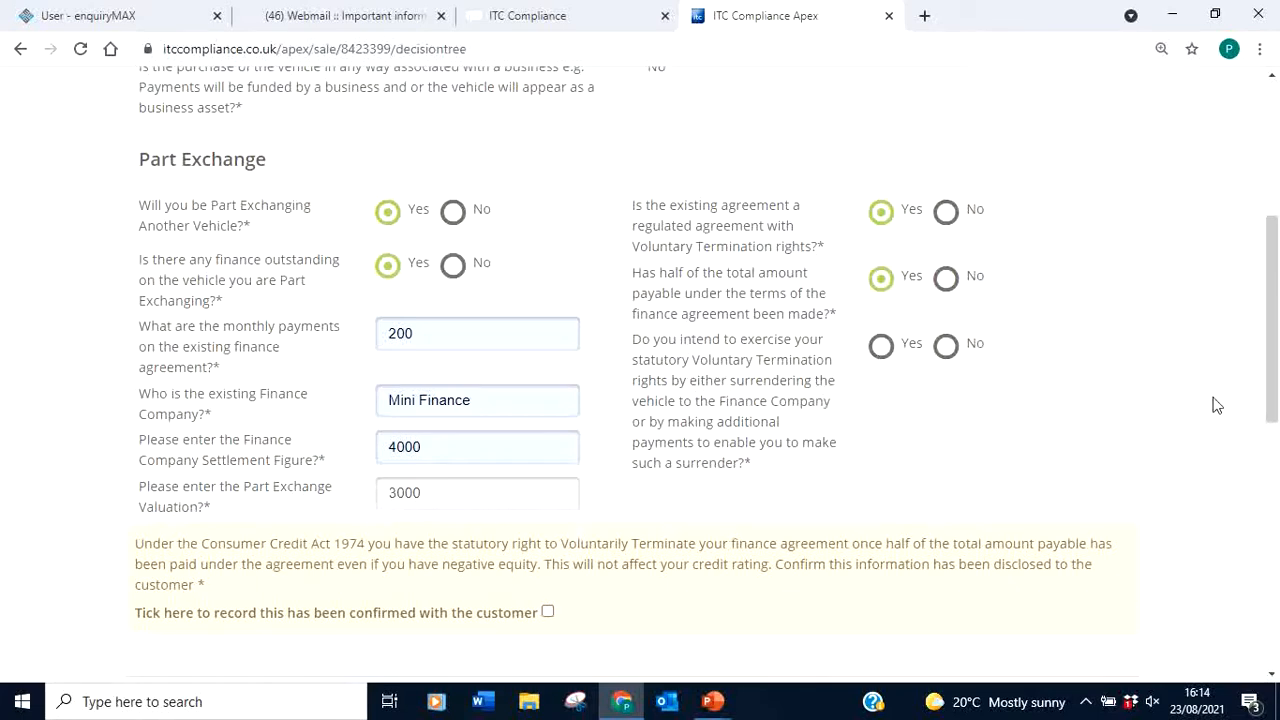
left_click(946, 346)
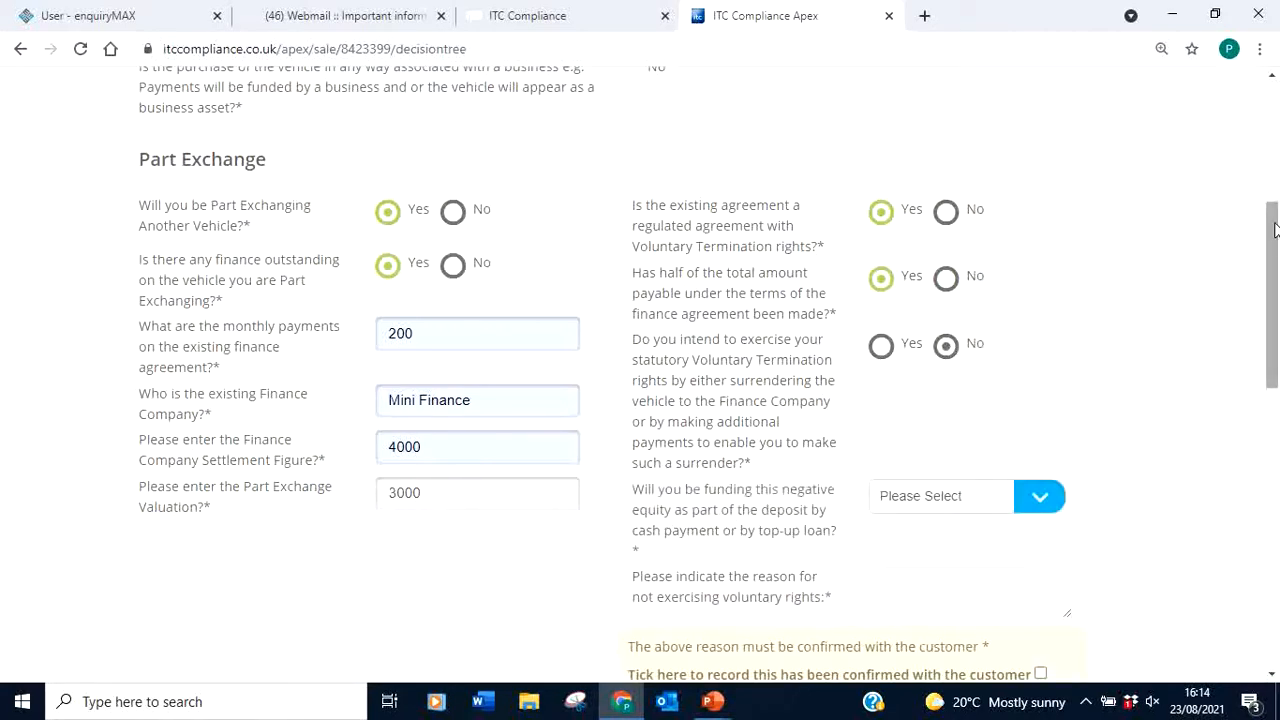
left_click_drag(1274, 236, 1274, 277)
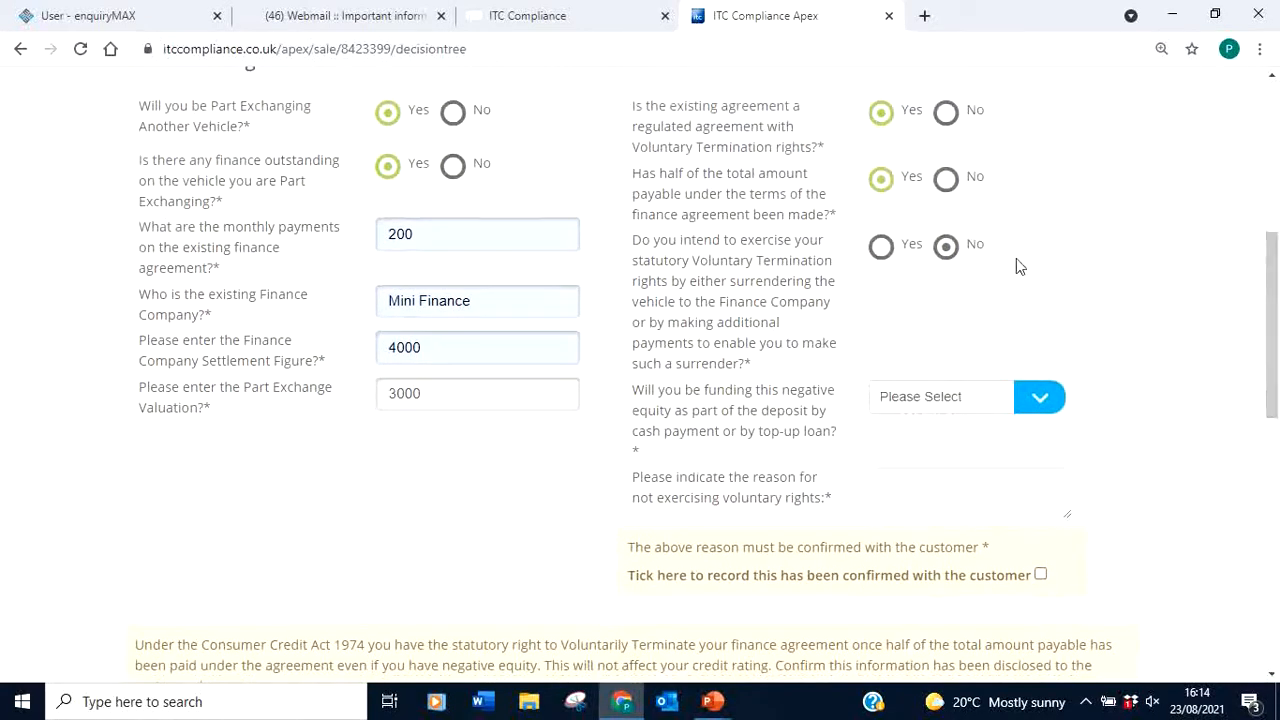
left_click(881, 248)
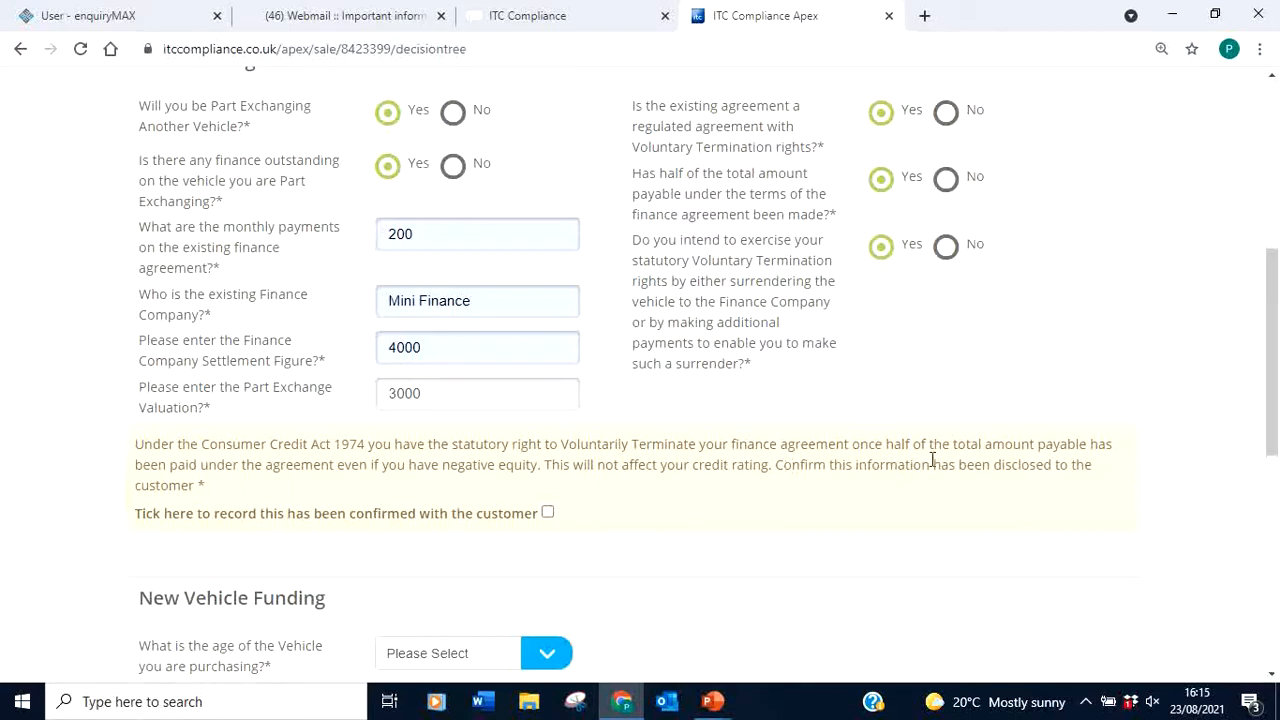
Highlight the Consumer Credit Act disclosure lines on half-payment, negative equity, and credit rating while reading
left_click_drag(888, 446, 1108, 444)
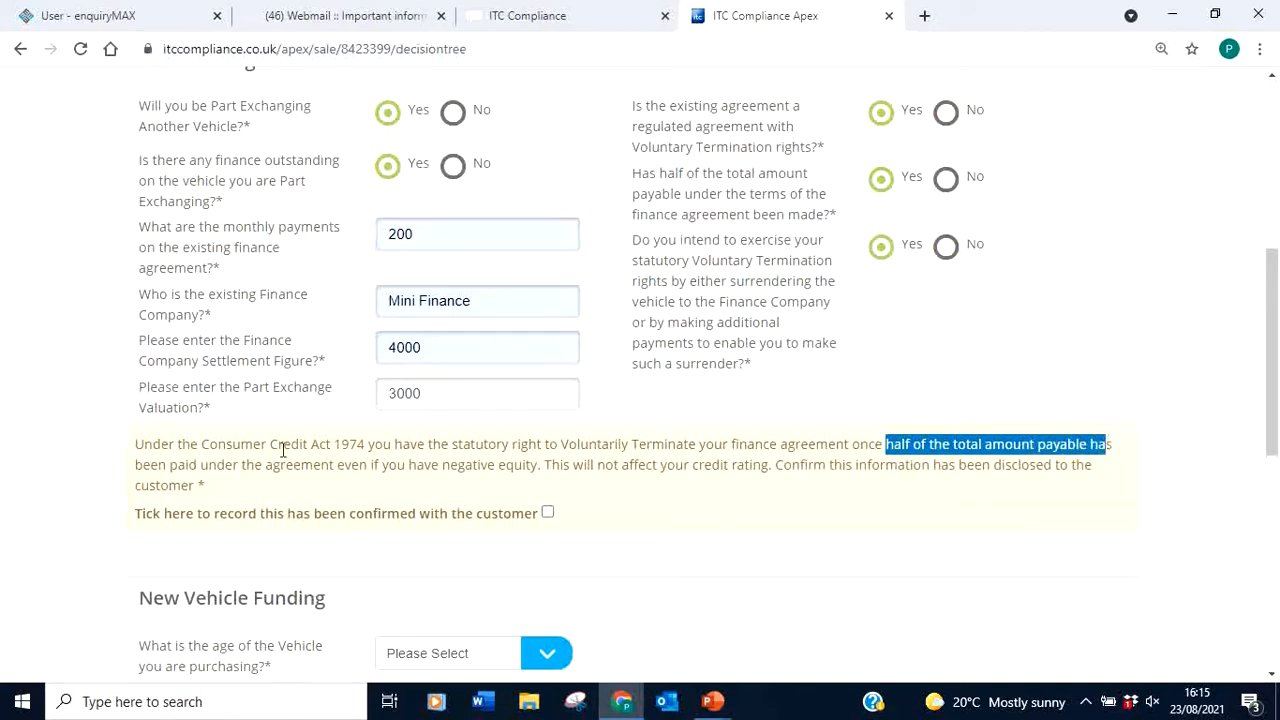
left_click_drag(285, 465, 534, 465)
left_click(600, 467)
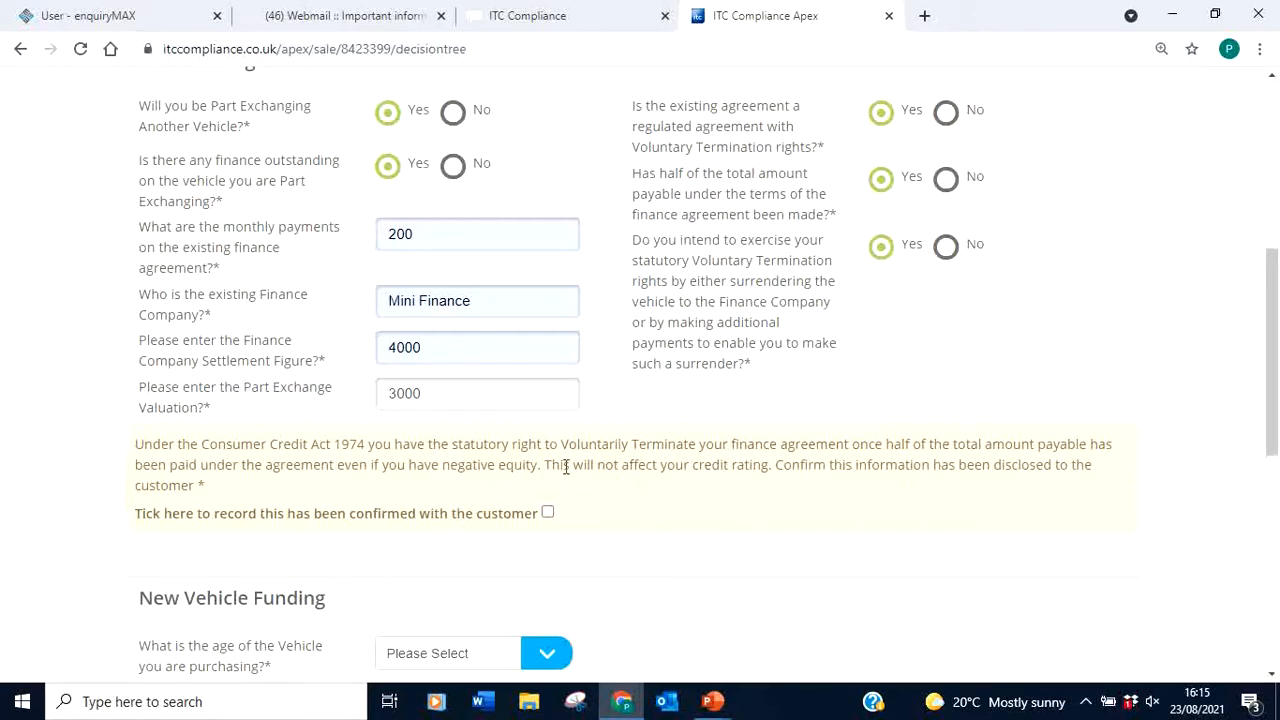
left_click_drag(550, 466, 777, 463)
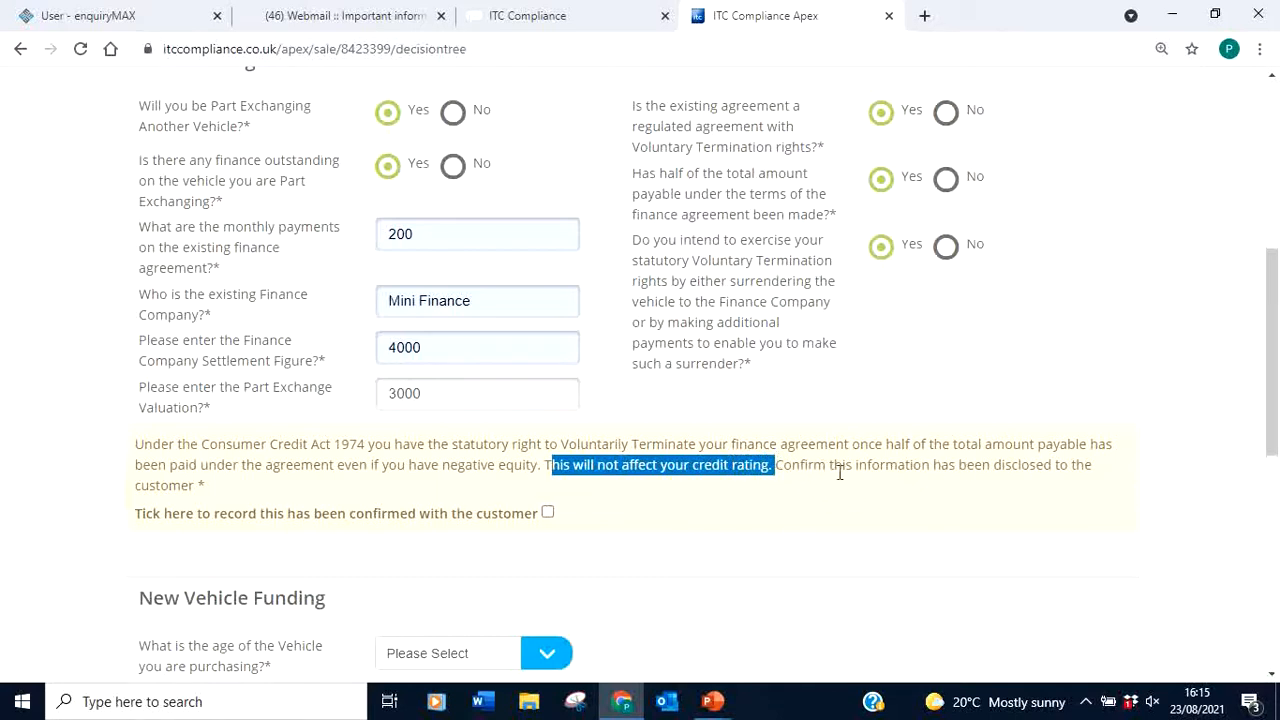
left_click(781, 463)
left_click_drag(781, 464, 1104, 496)
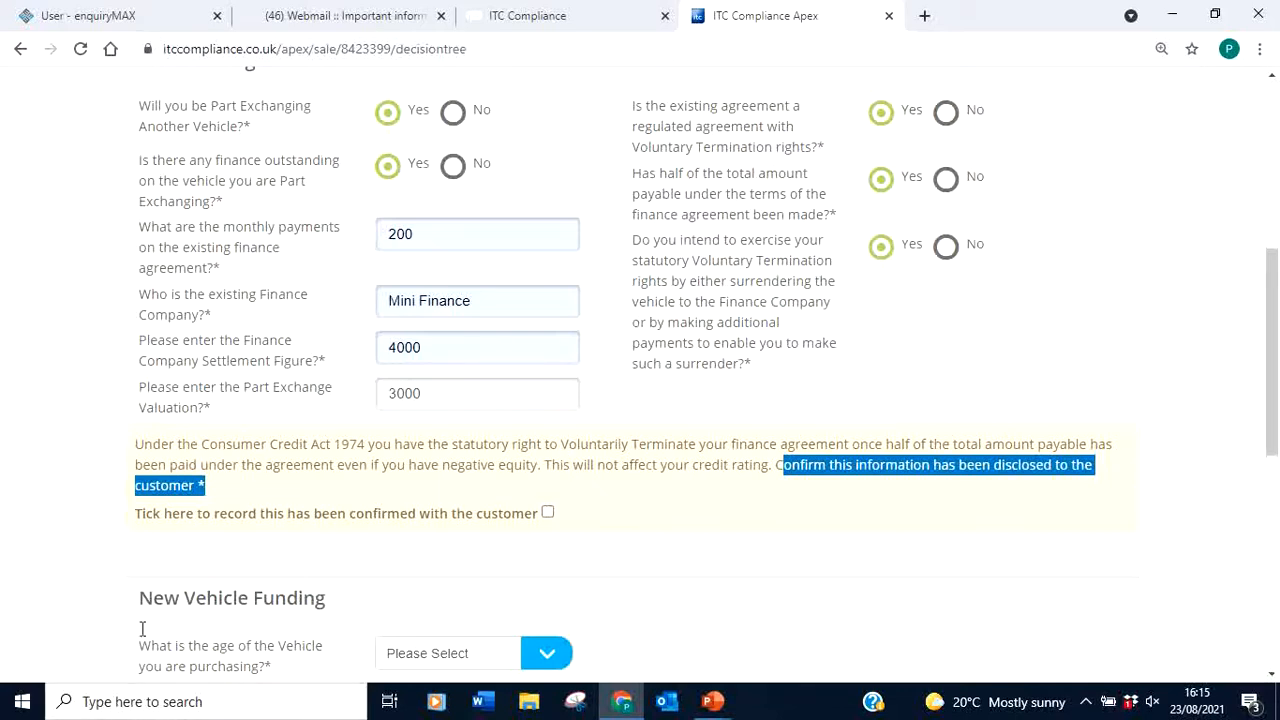
Confirm the termination disclosure and set the vehicle age to New Unregistered
left_click(548, 513)
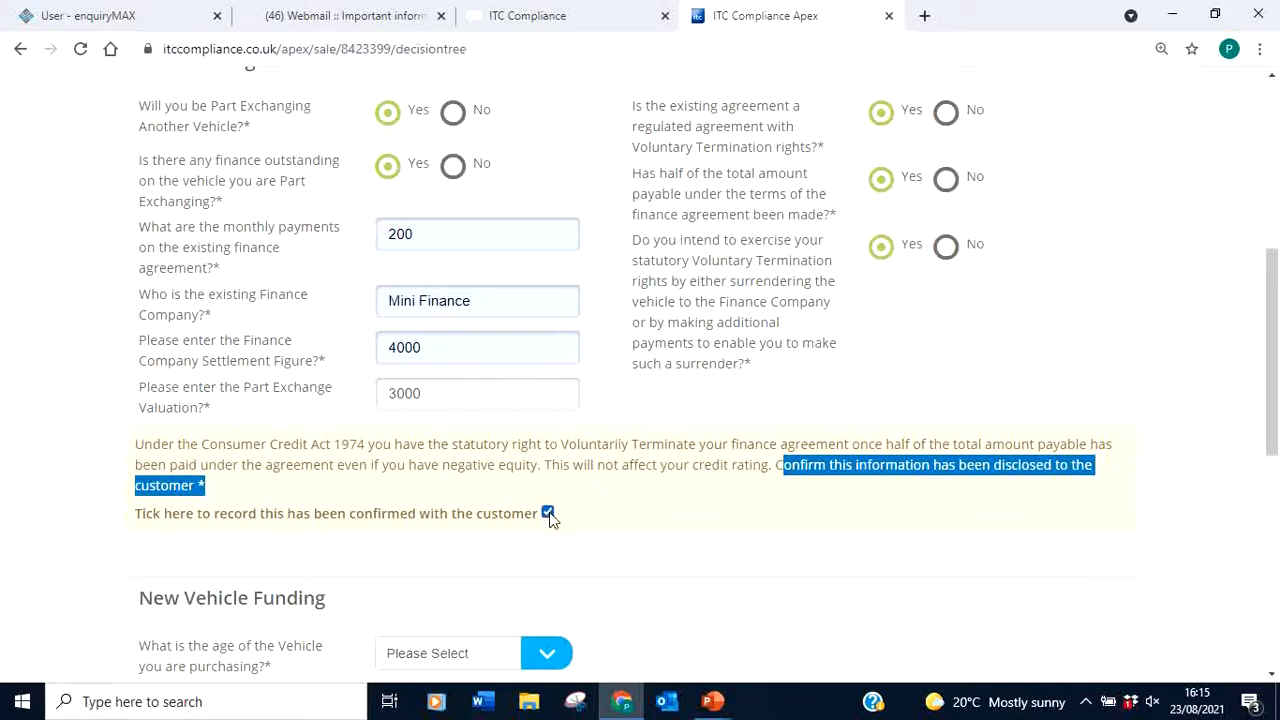
left_click(1166, 422)
left_click_drag(1272, 354, 1274, 462)
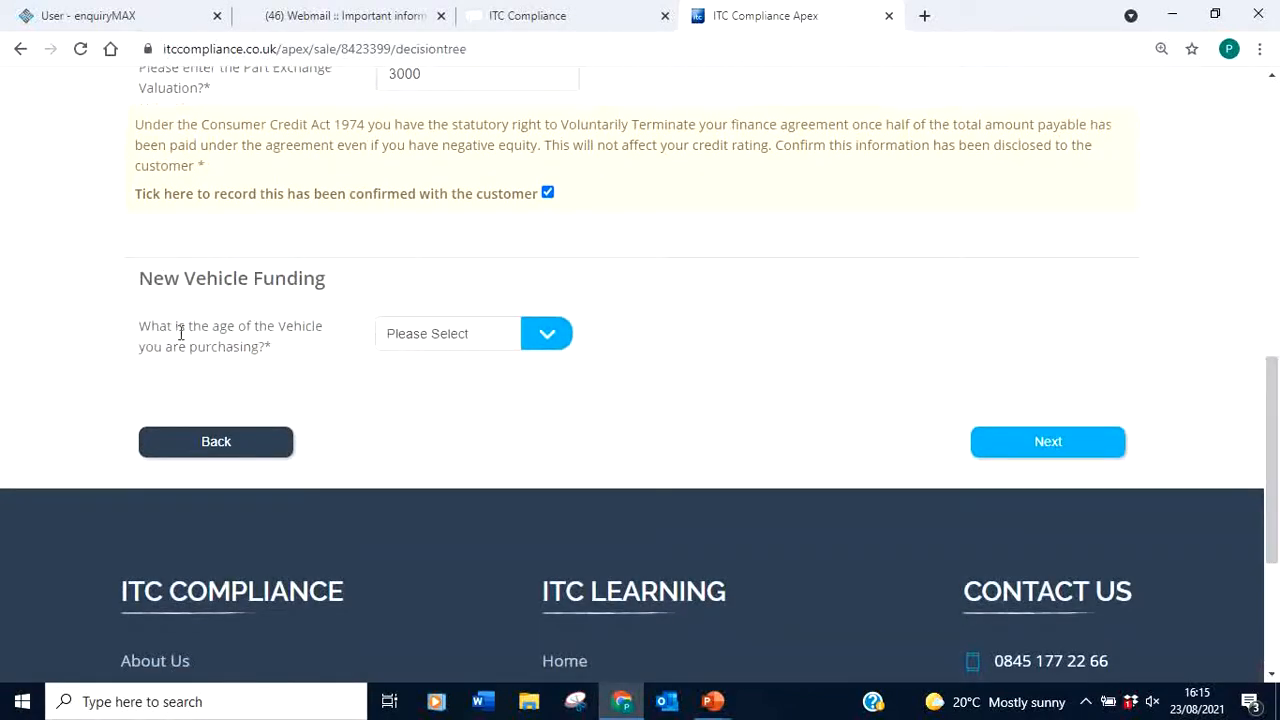
left_click(549, 337)
left_click(490, 376)
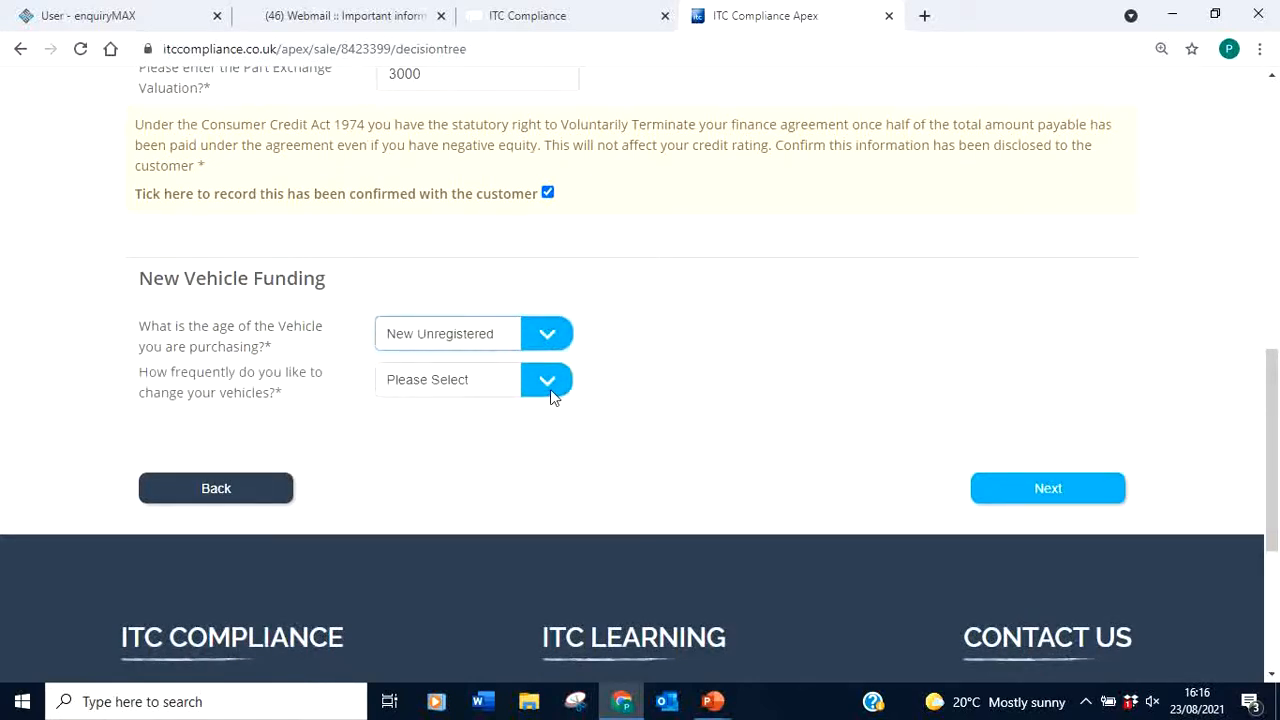
Set the change frequency to After three years and answer No to low monthly payments
left_click(549, 382)
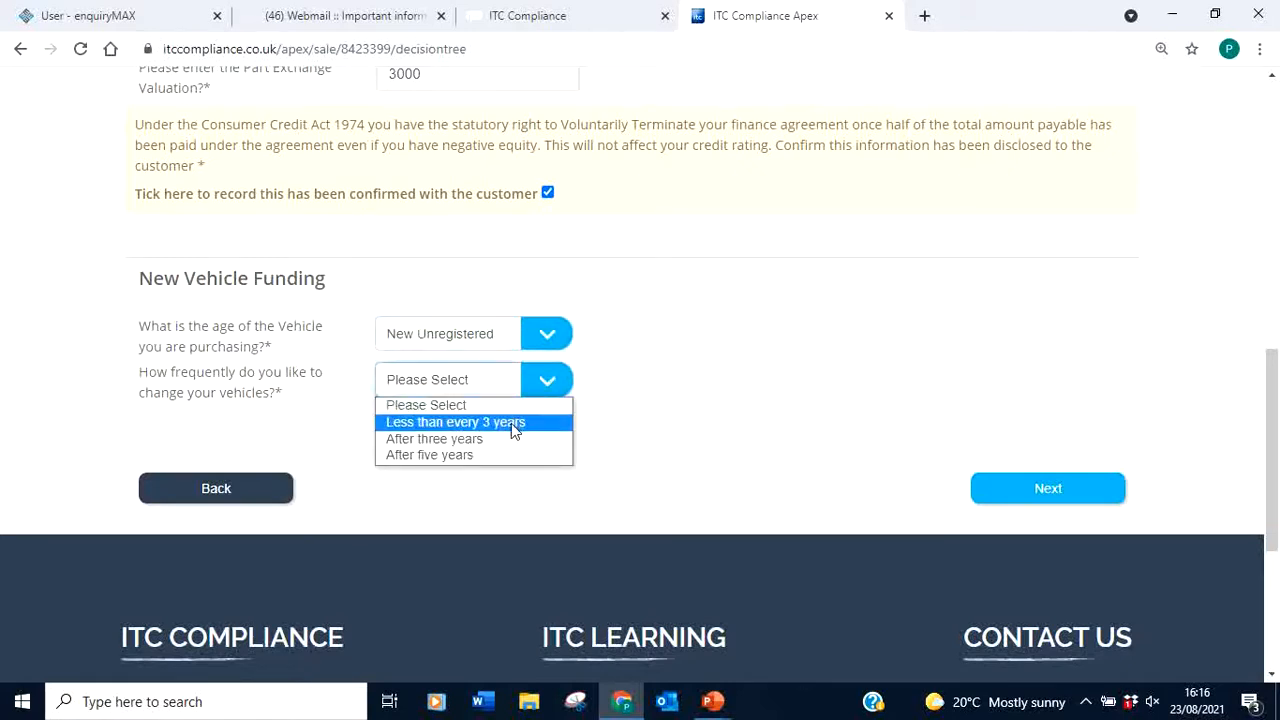
left_click(478, 442)
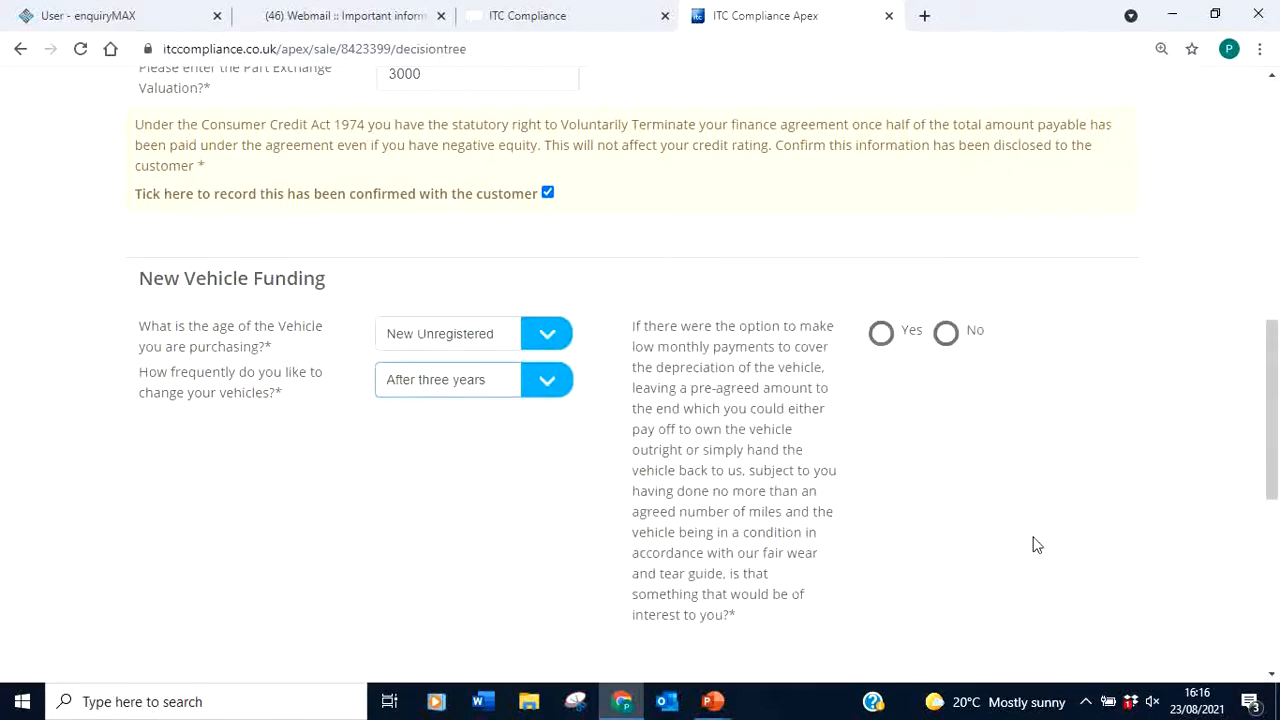
scroll(1277, 300, "down", 1)
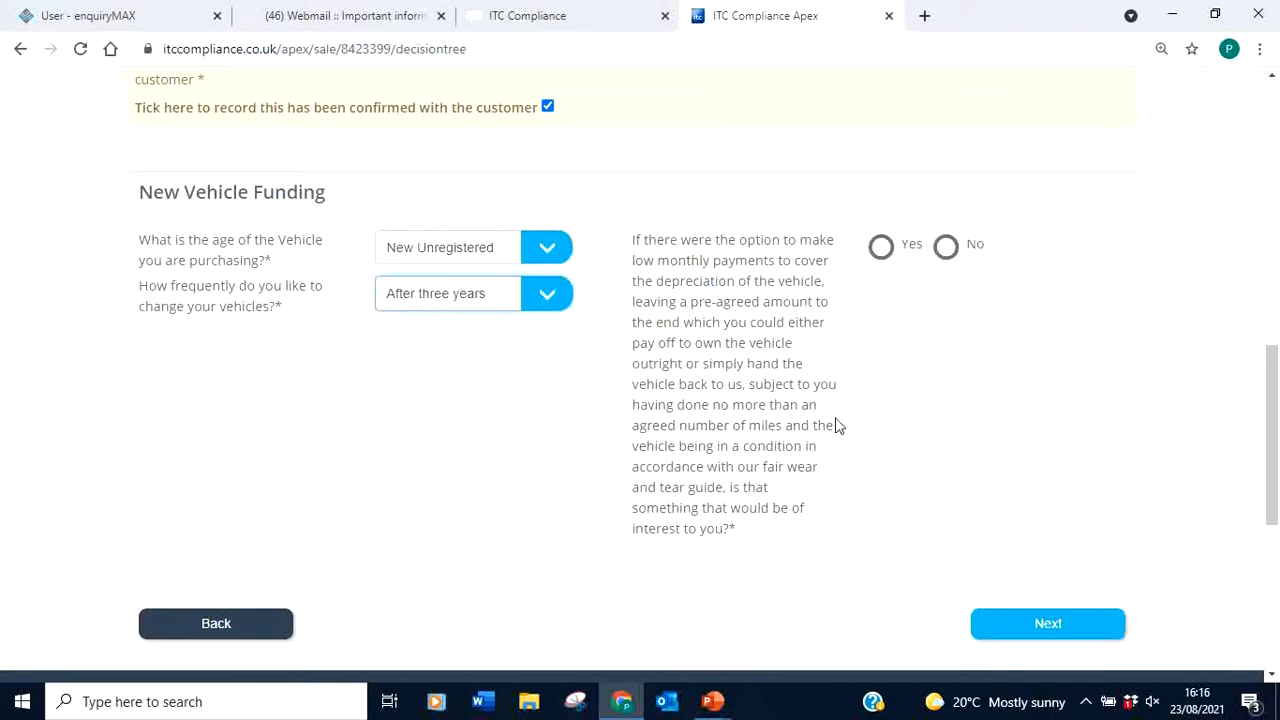
left_click(946, 250)
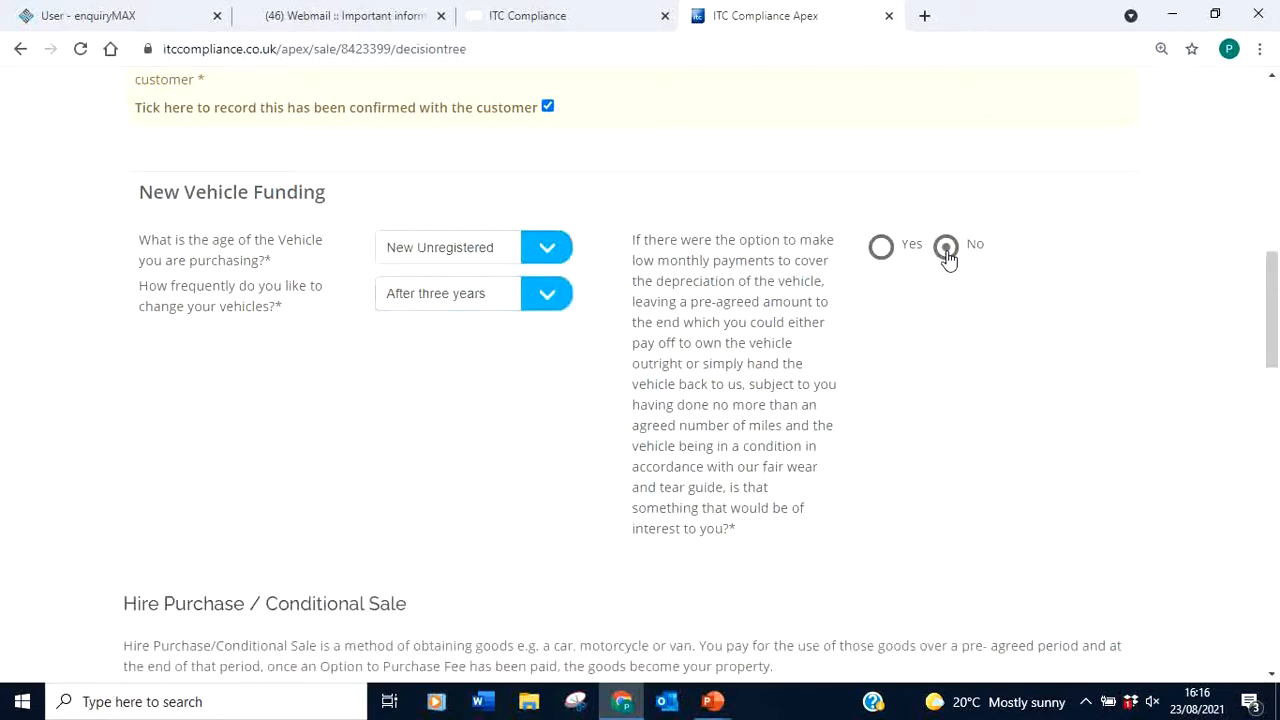
mouse_move(1272, 276)
left_mouse_down()
mouse_move(1274, 530)
mouse_move(1275, 255)
left_mouse_up()
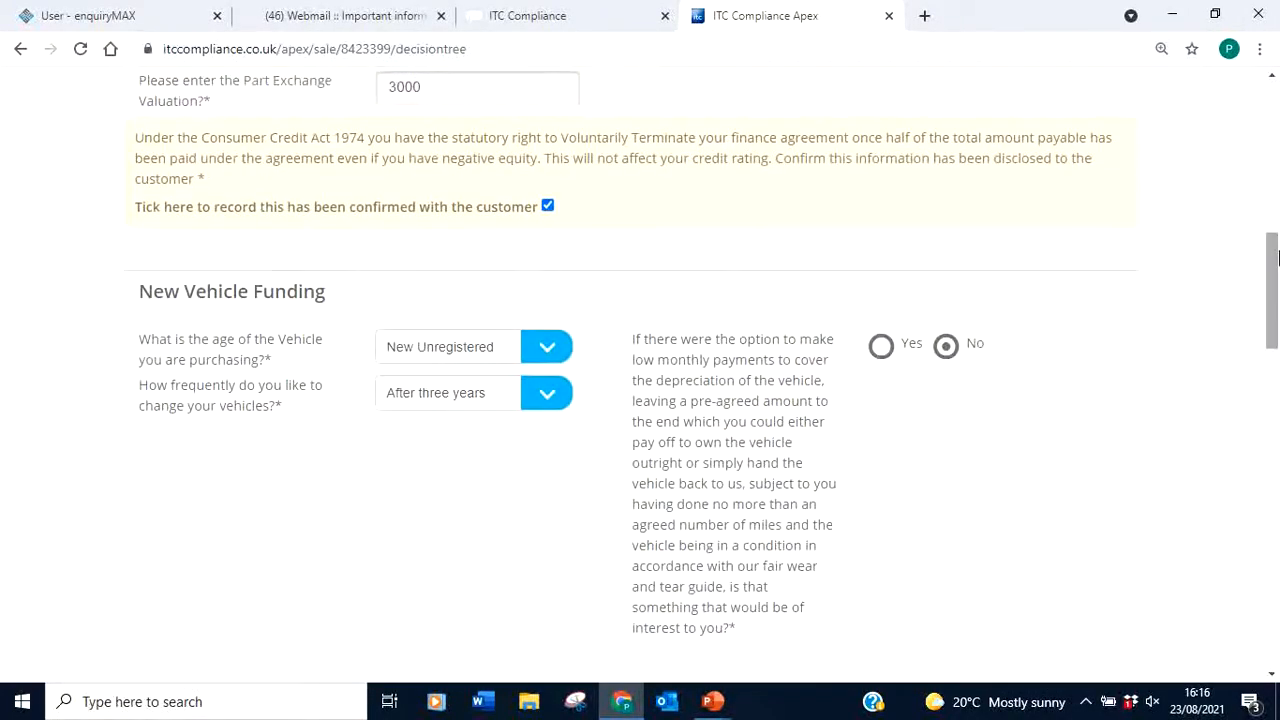
Switch the low-monthly-payment answer to Yes, review the PCP details, and advance to Suitability
left_click(883, 350)
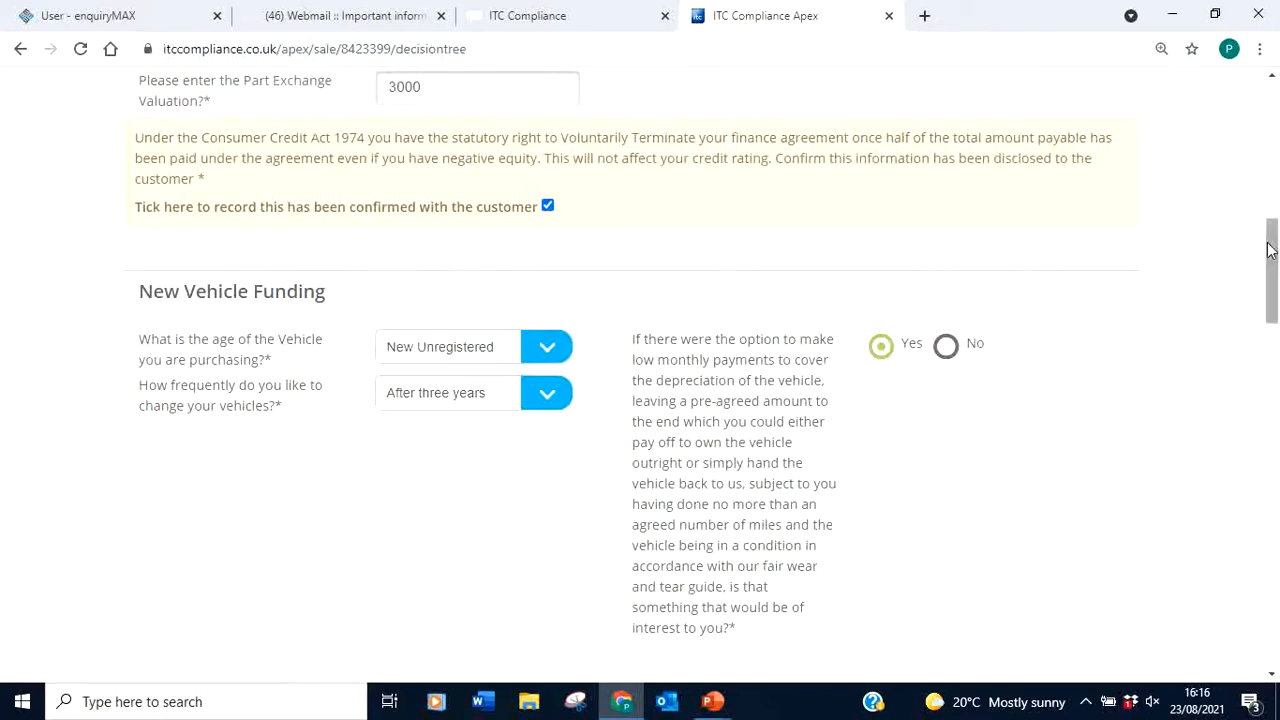
left_click_drag(1272, 245, 1277, 432)
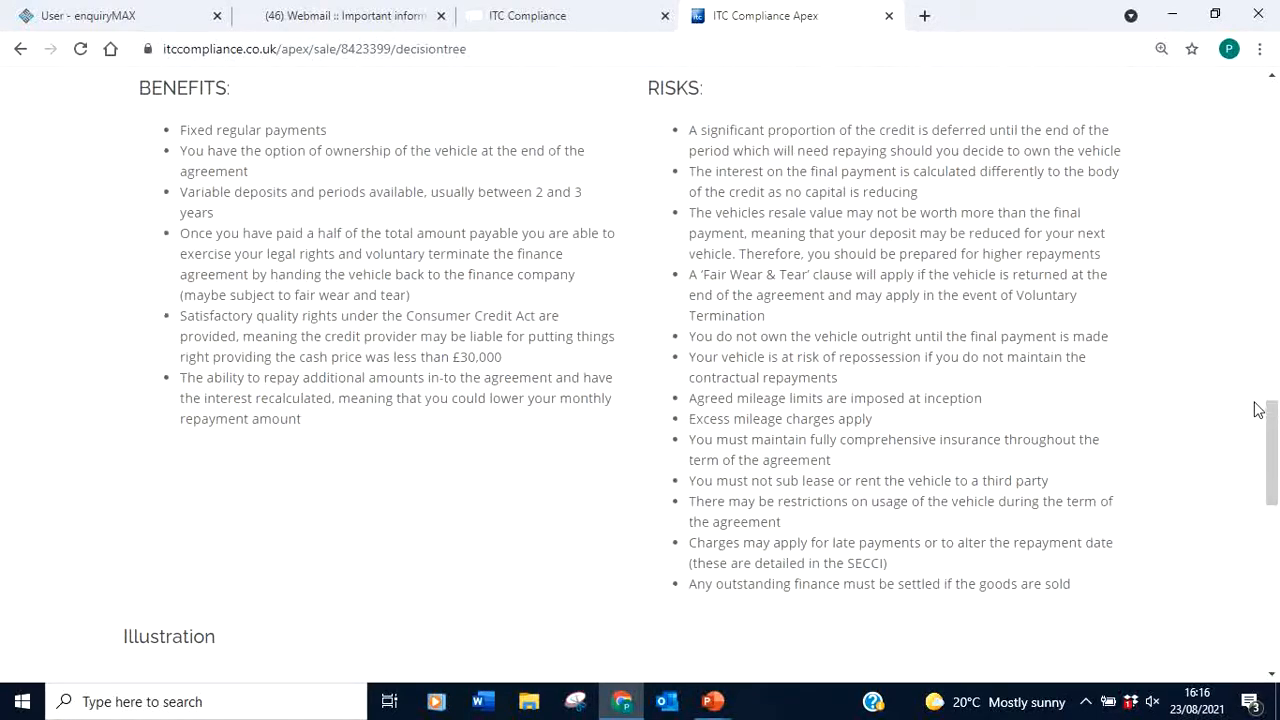
left_click_drag(1267, 428, 1278, 540)
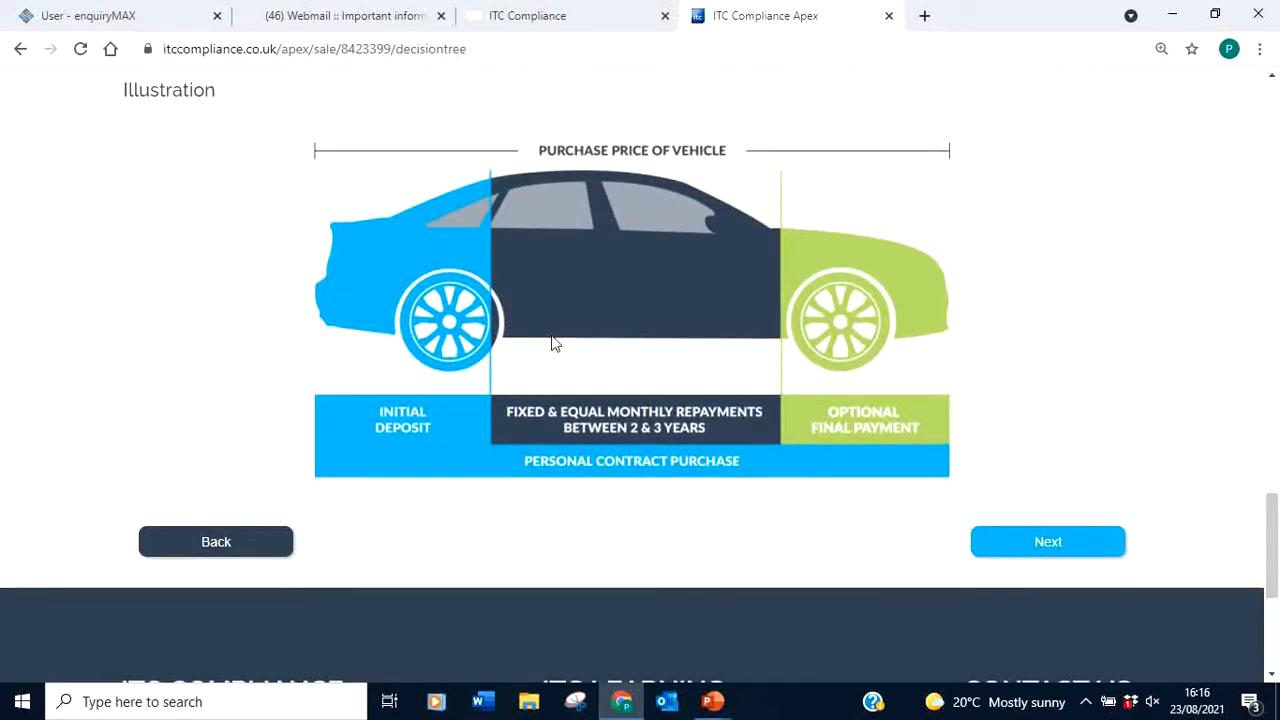
left_click(1048, 550)
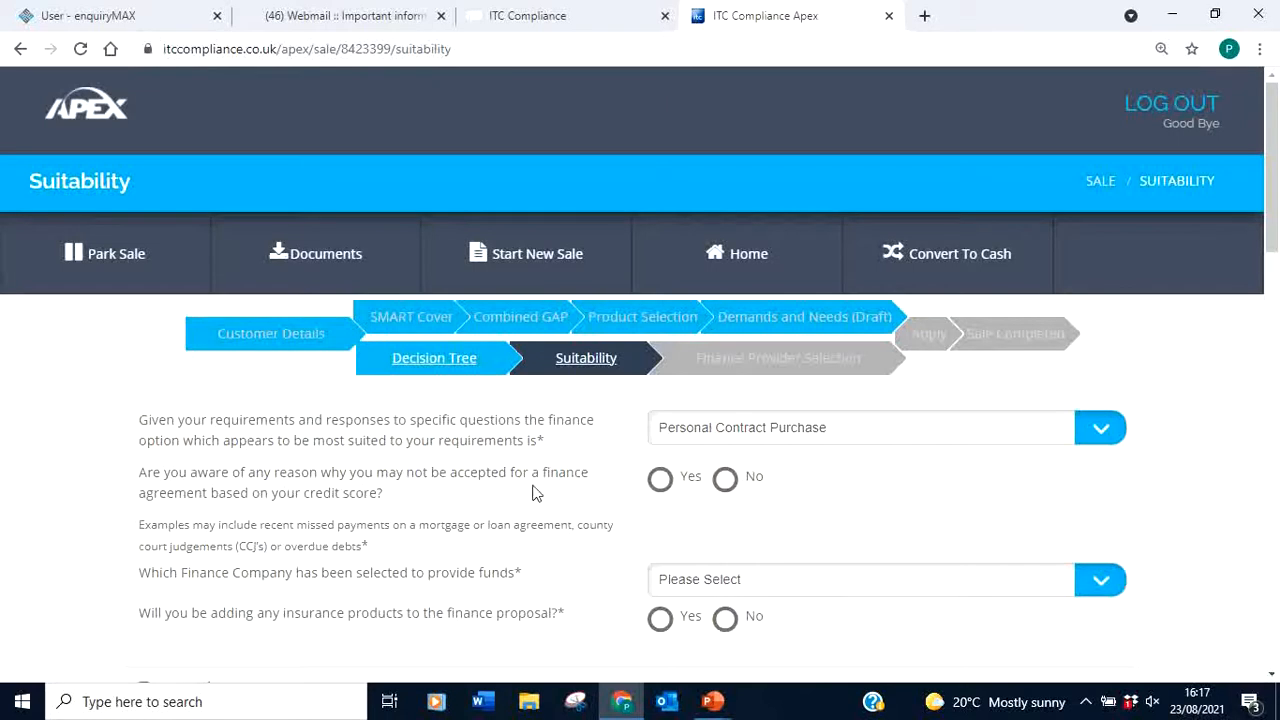
Answer No to credit-score concerns and confirm the credit-search and product-change notices
left_click(661, 479)
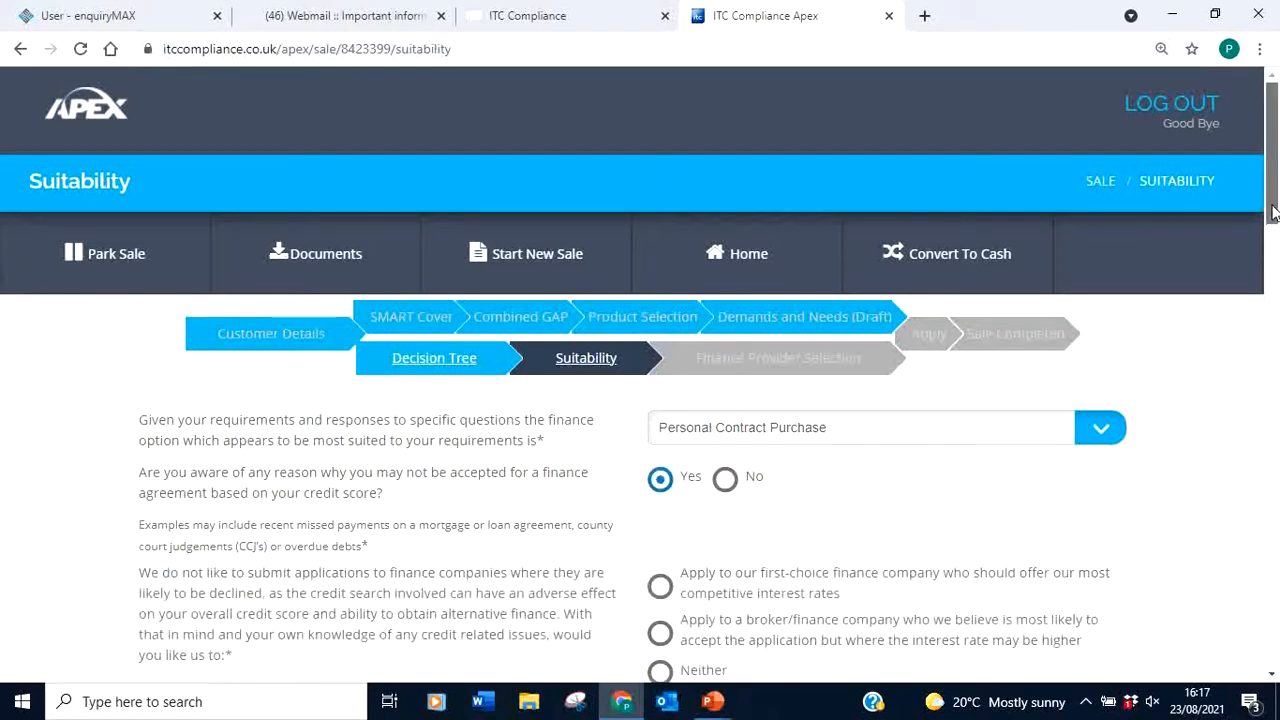
left_click_drag(1270, 214, 1270, 250)
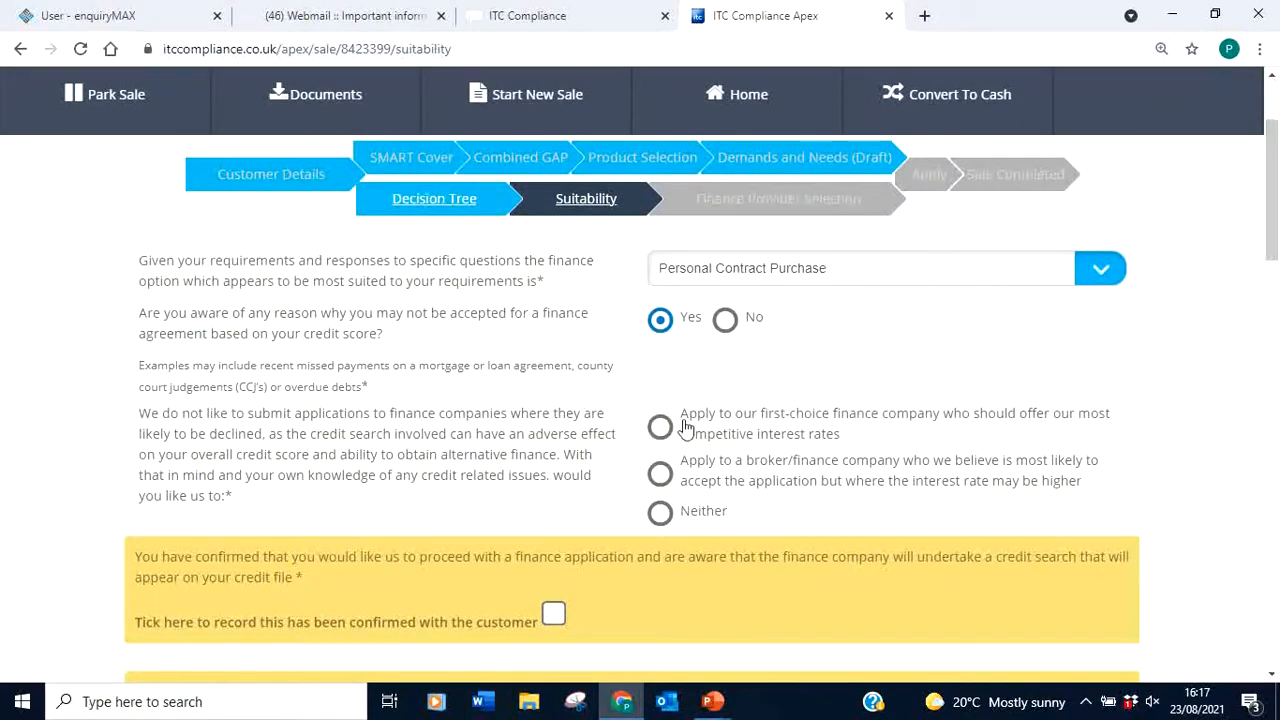
left_click(725, 321)
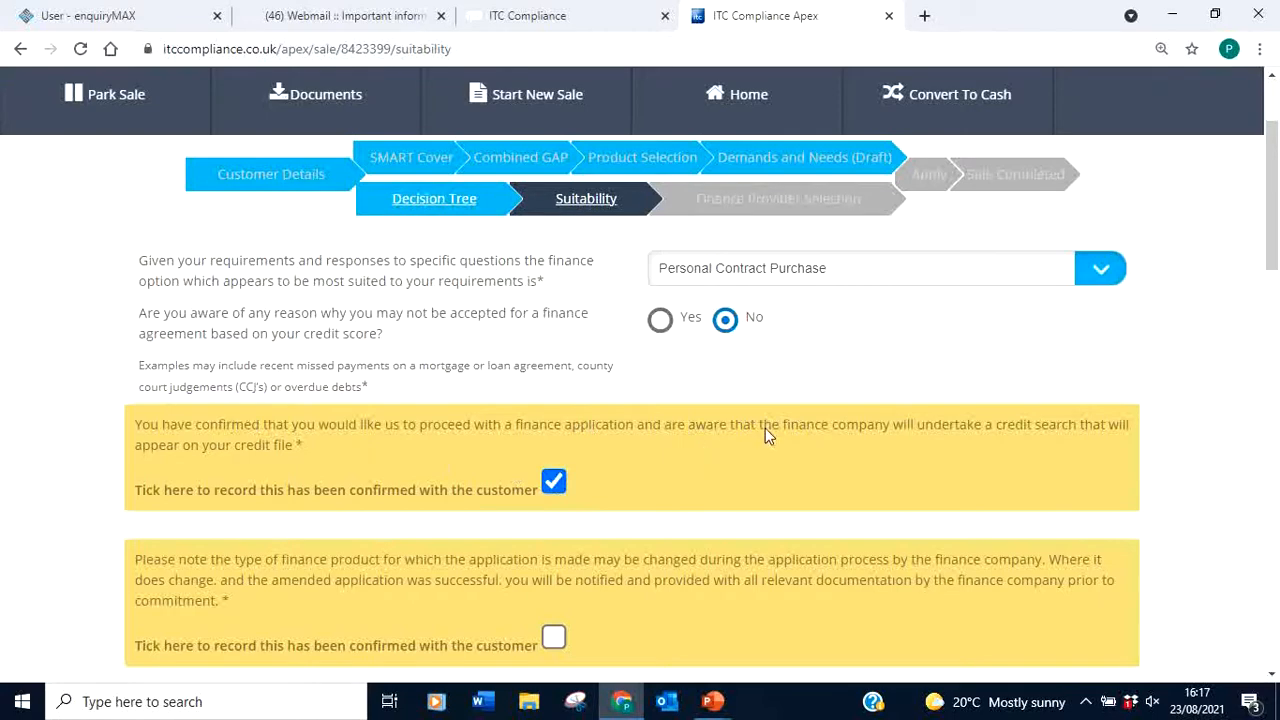
left_click_drag(1274, 190, 1274, 234)
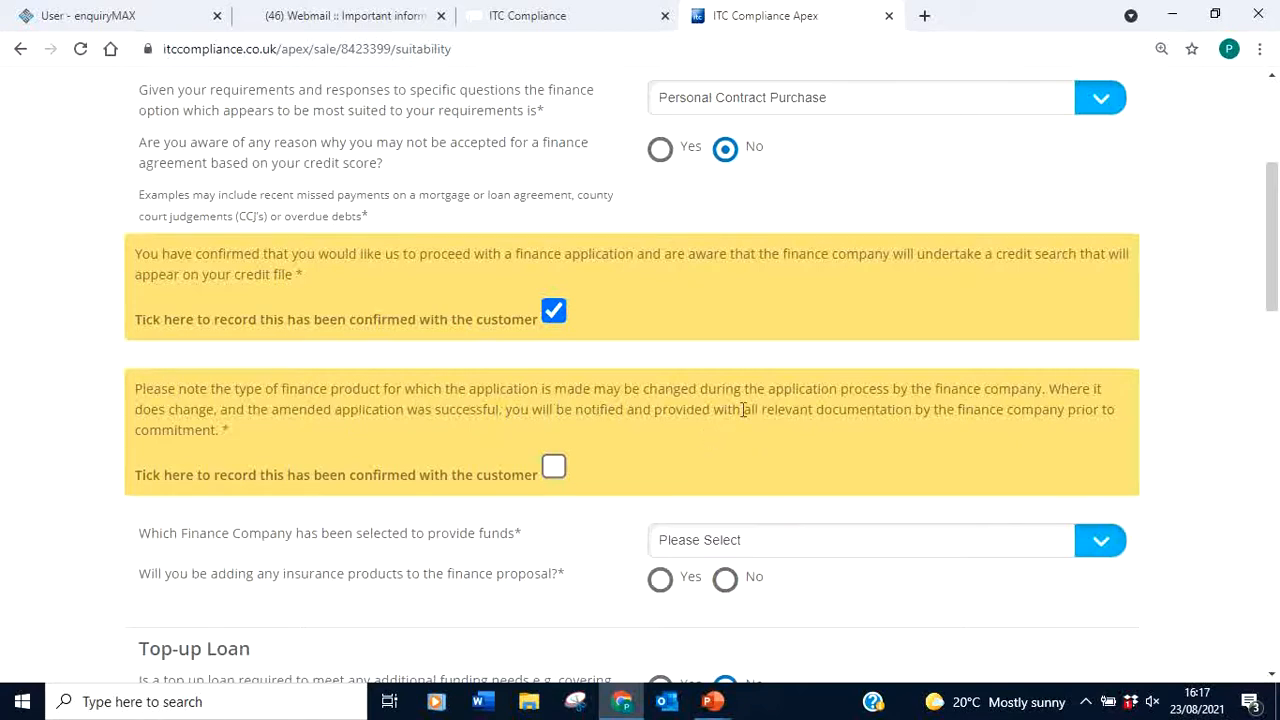
left_click(553, 468)
left_click_drag(1266, 243, 1276, 346)
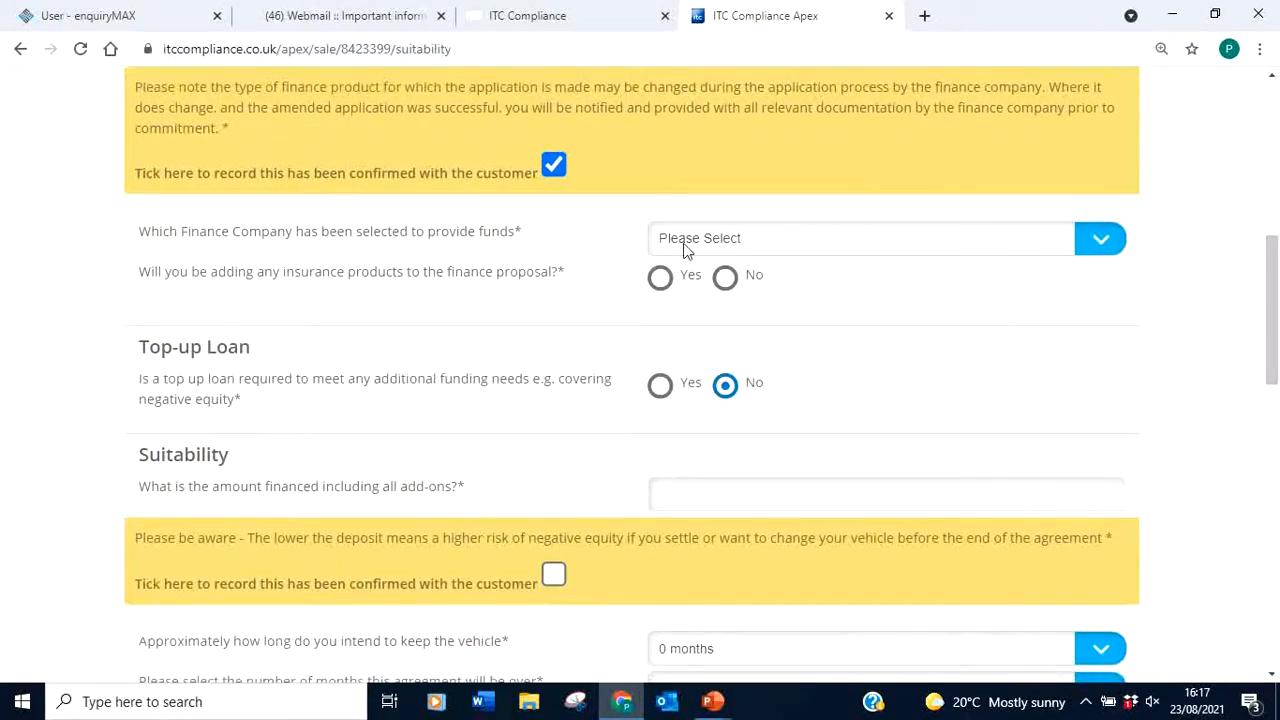
Choose Toyota Financial Services (UK) PLC as funder and answer No to insurance products
left_click(1095, 240)
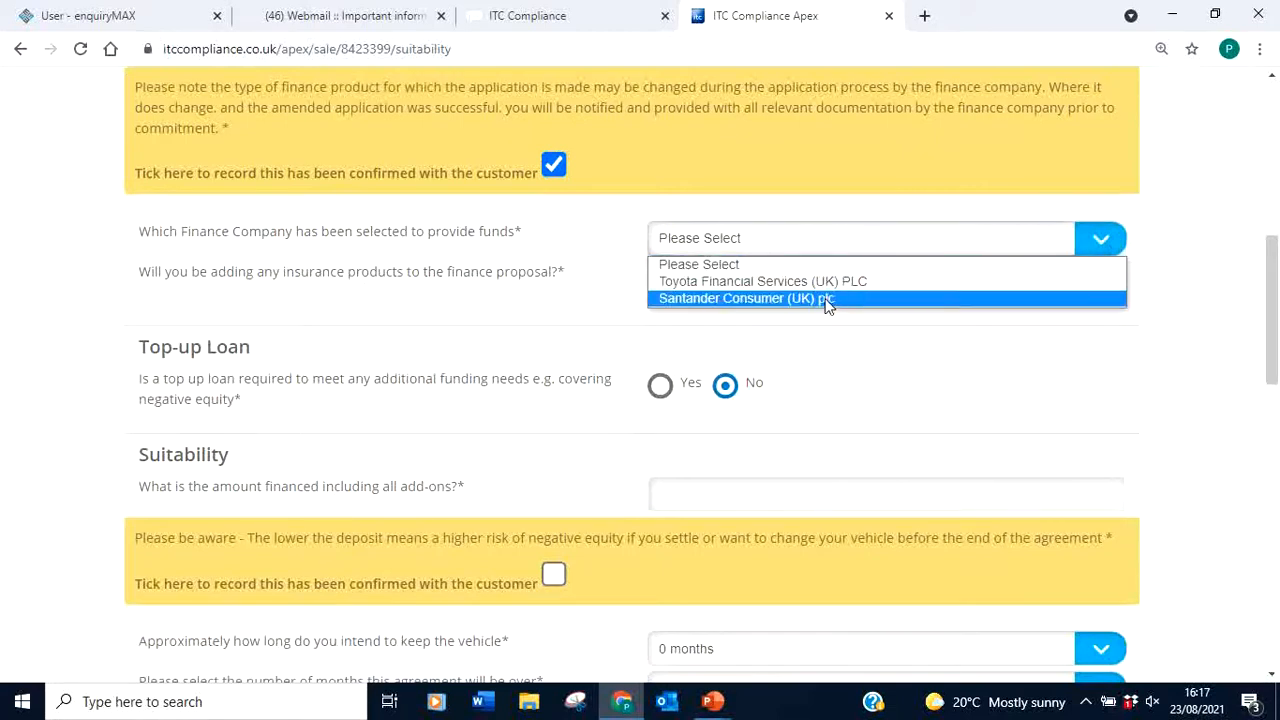
left_click(820, 281)
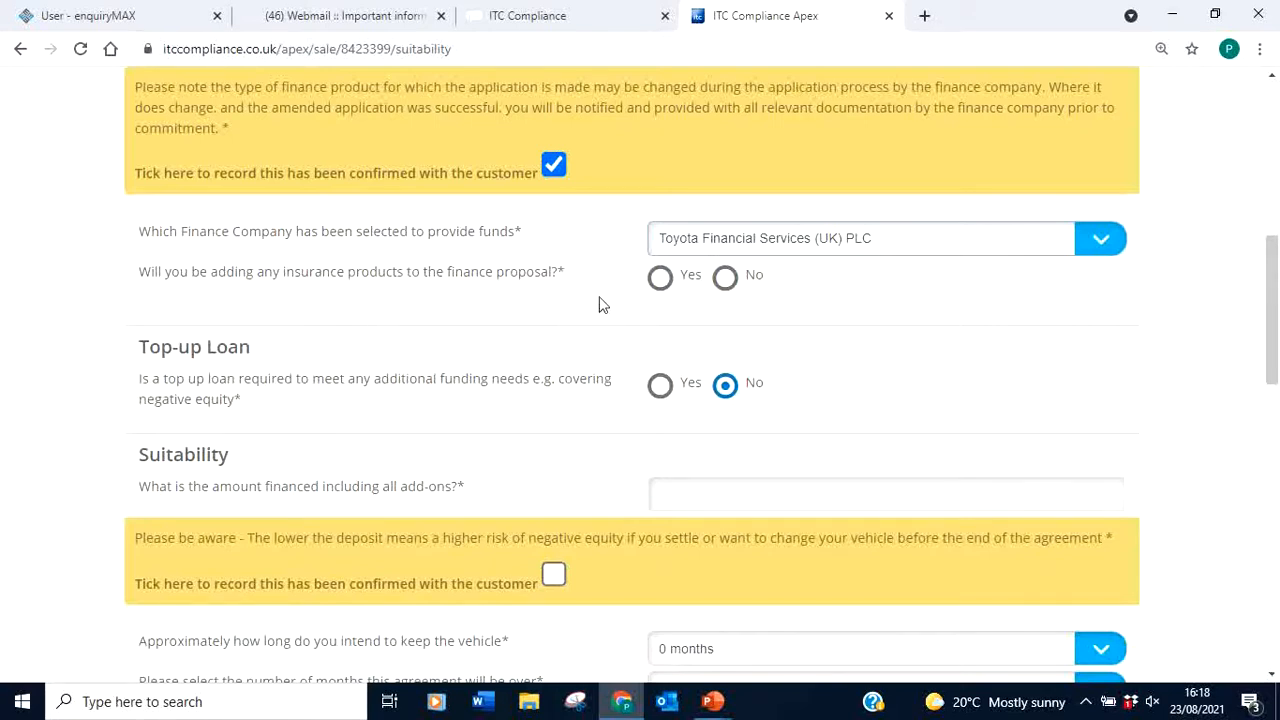
left_click(726, 278)
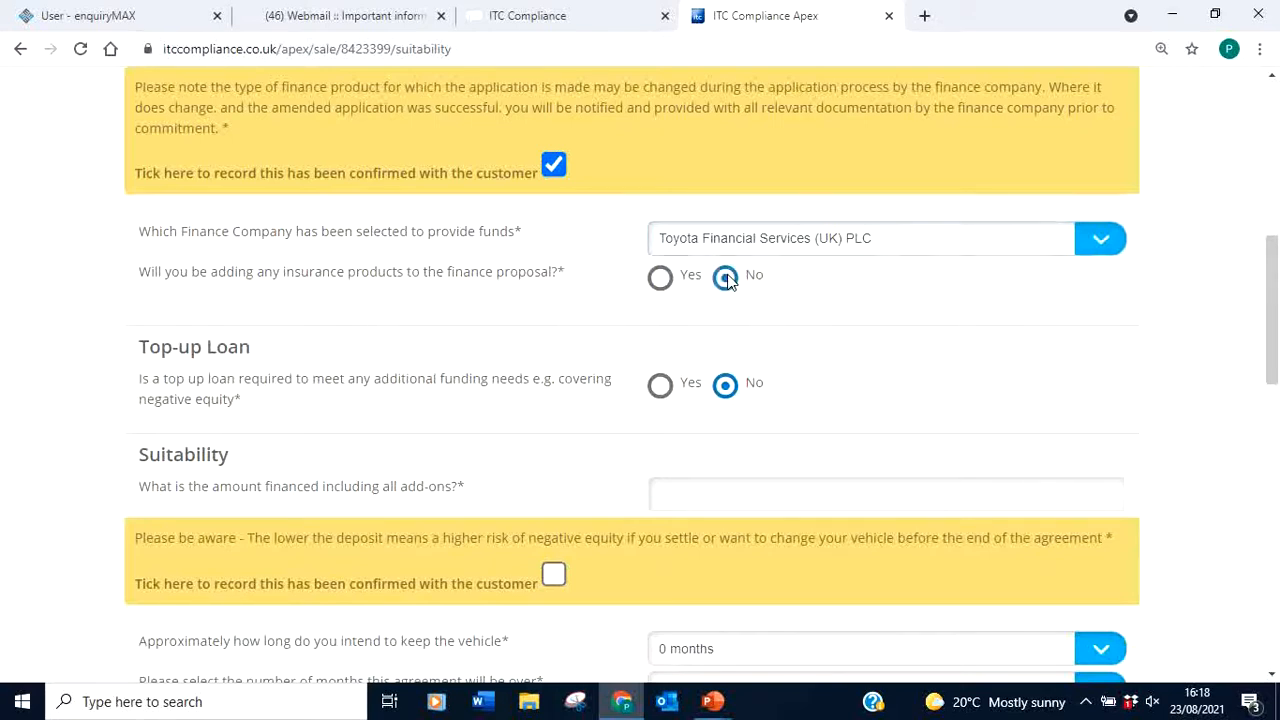
scroll(1272, 250, "down", 1)
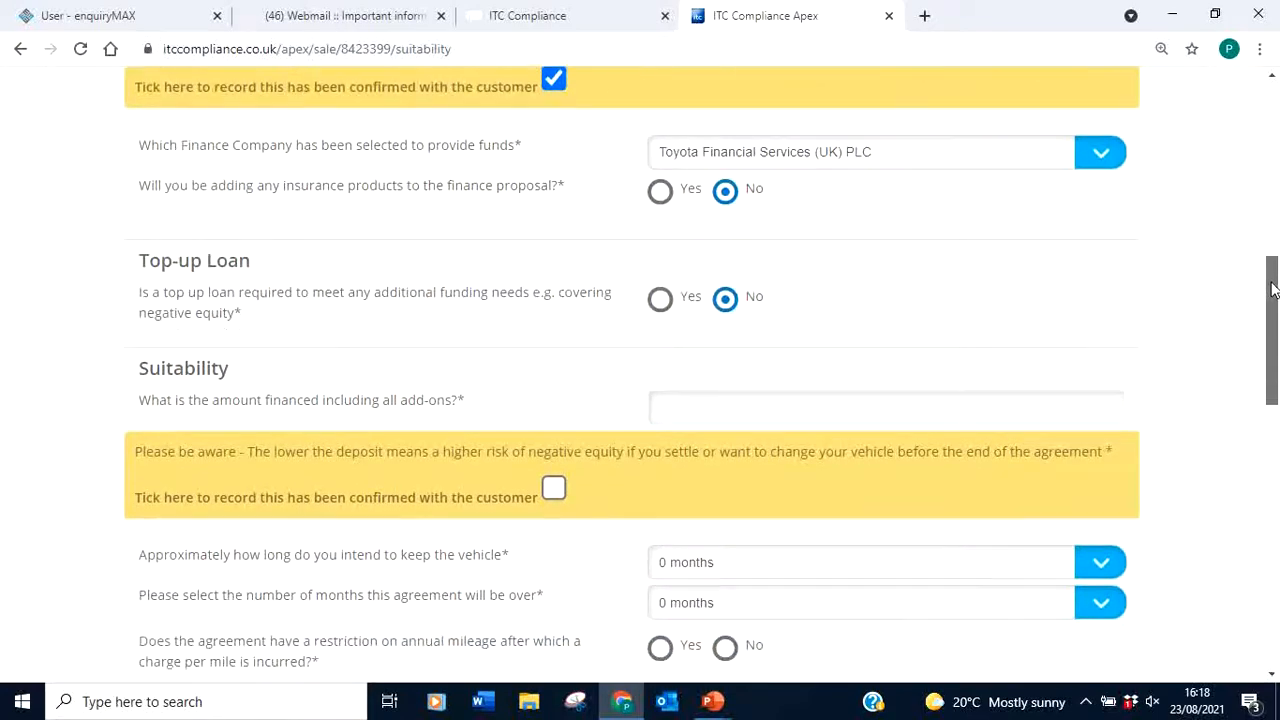
scroll(1272, 315, "down", 2)
scroll(1265, 290, "up", 4)
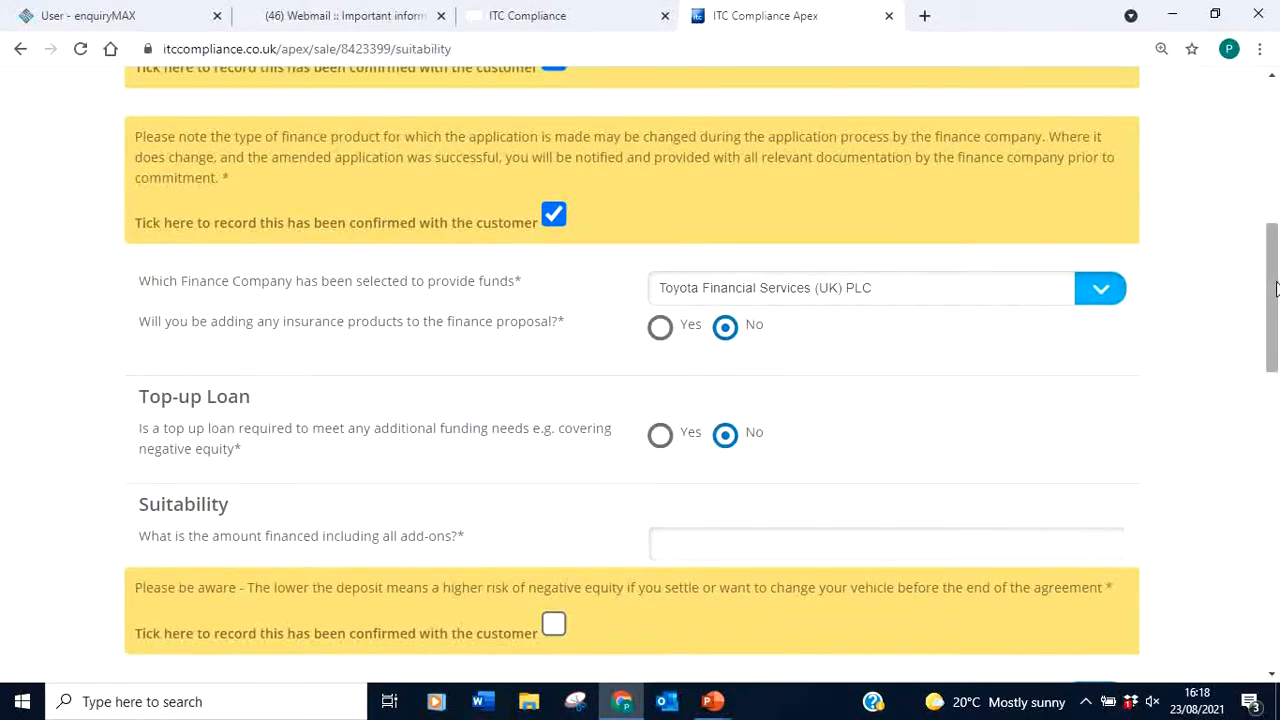
left_click_drag(1274, 285, 1257, 337)
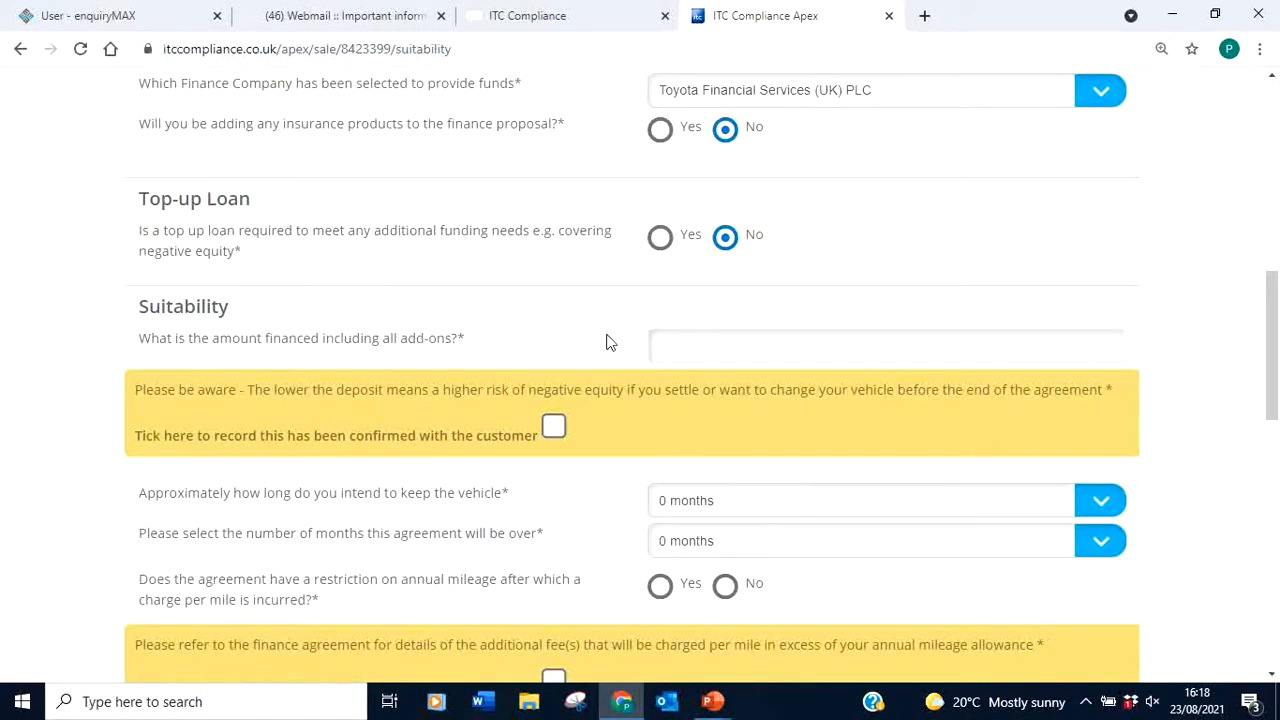
Enter an amount financed of 20000 and confirm the negative-equity warning with the customer
left_click(718, 352)
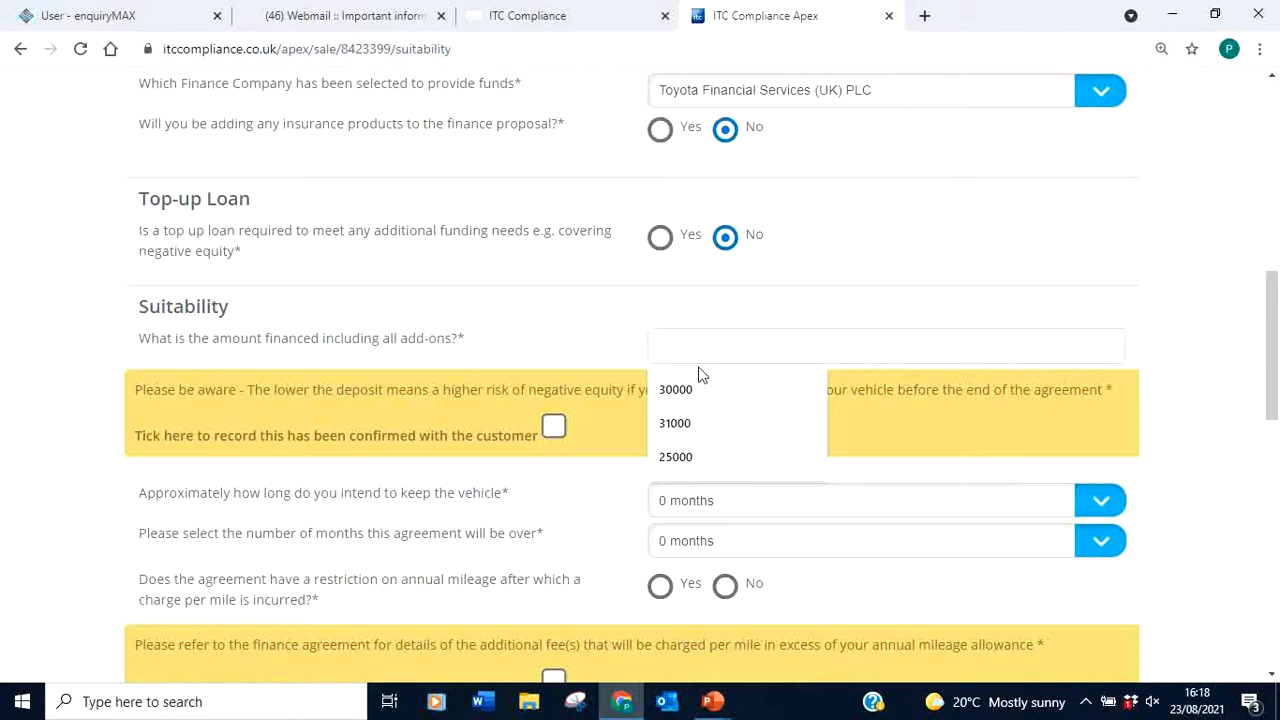
type("20000")
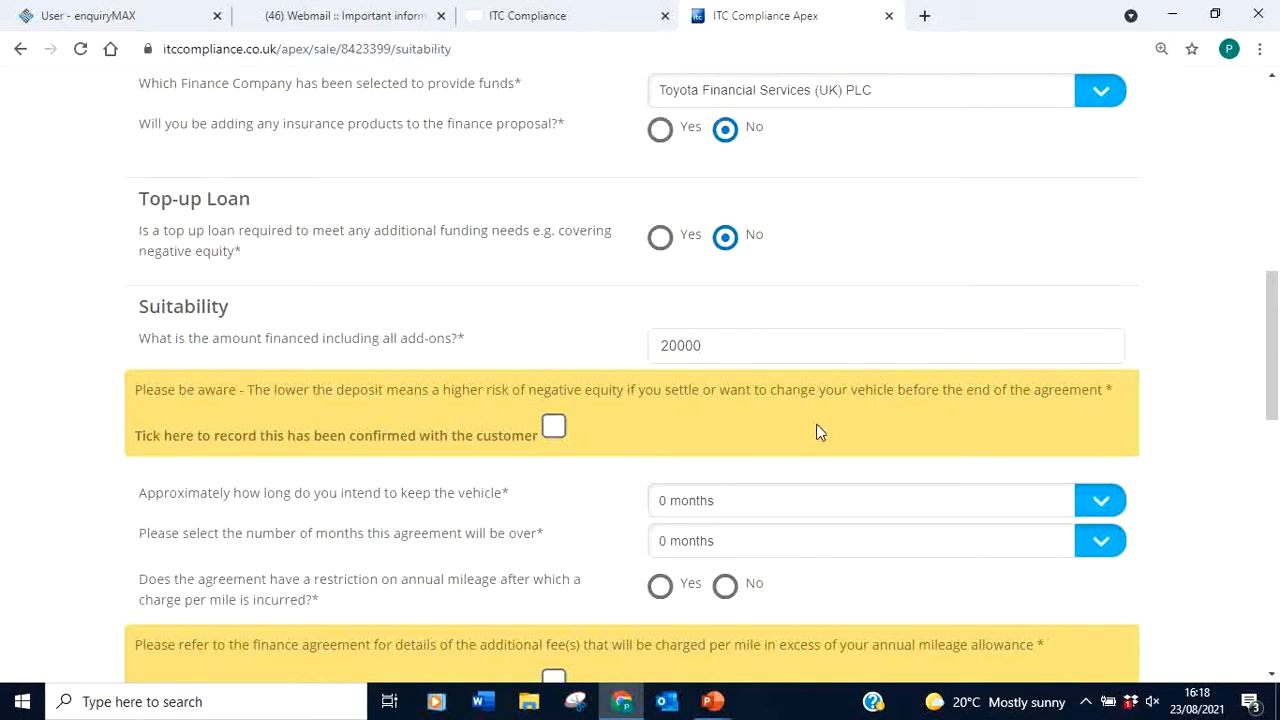
left_click(553, 427)
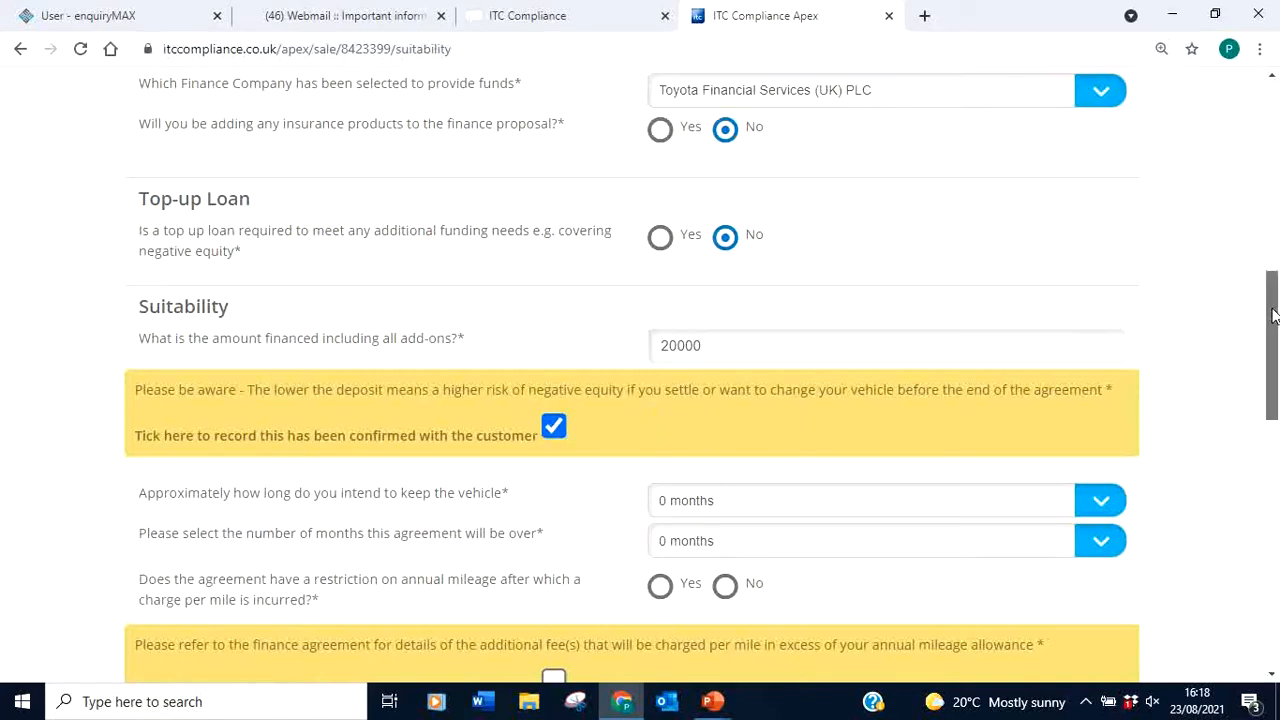
scroll(1274, 315, "down", 3)
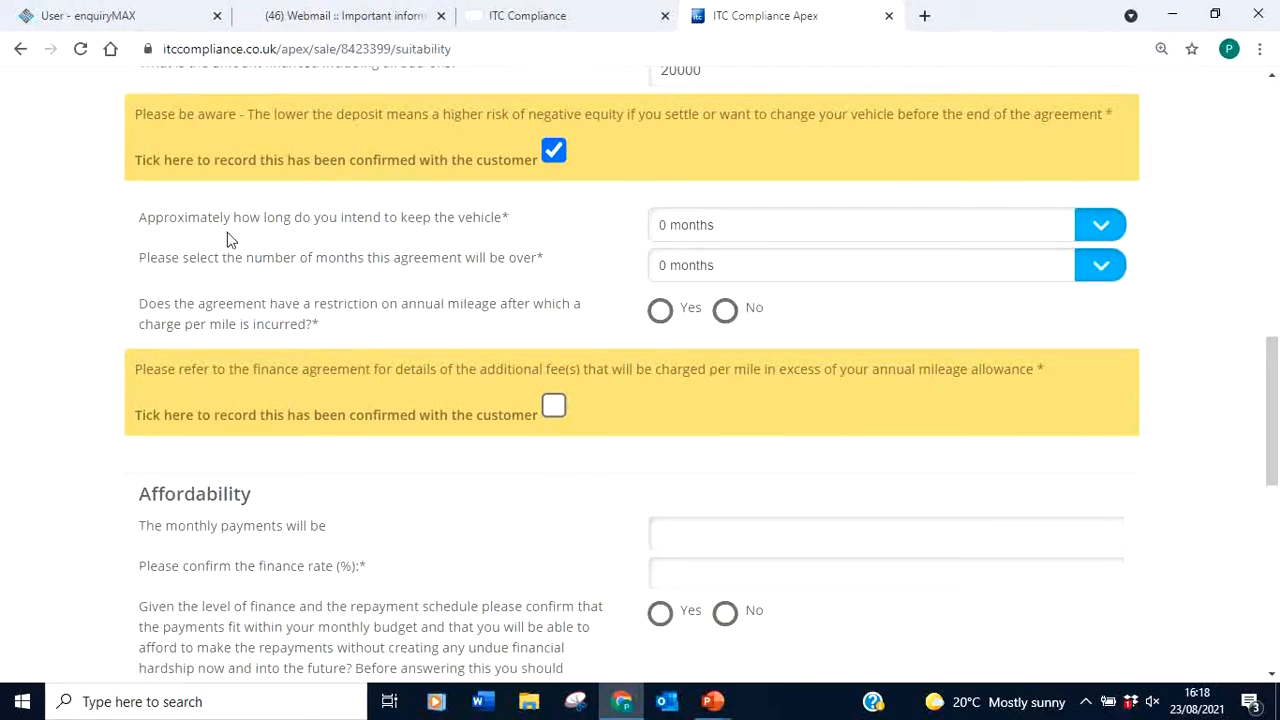
Set a provisional 38-month keeping period and answer Yes to the annual mileage restriction
left_click(1092, 232)
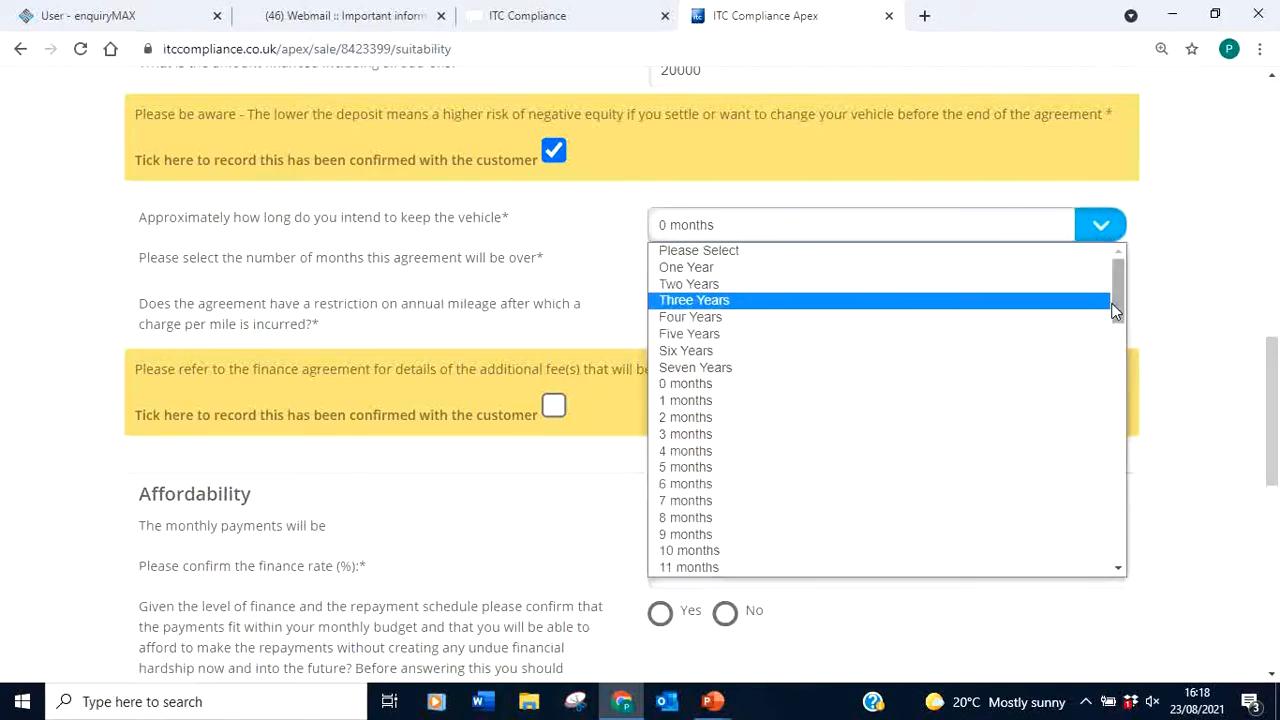
left_click_drag(1114, 305, 1130, 420)
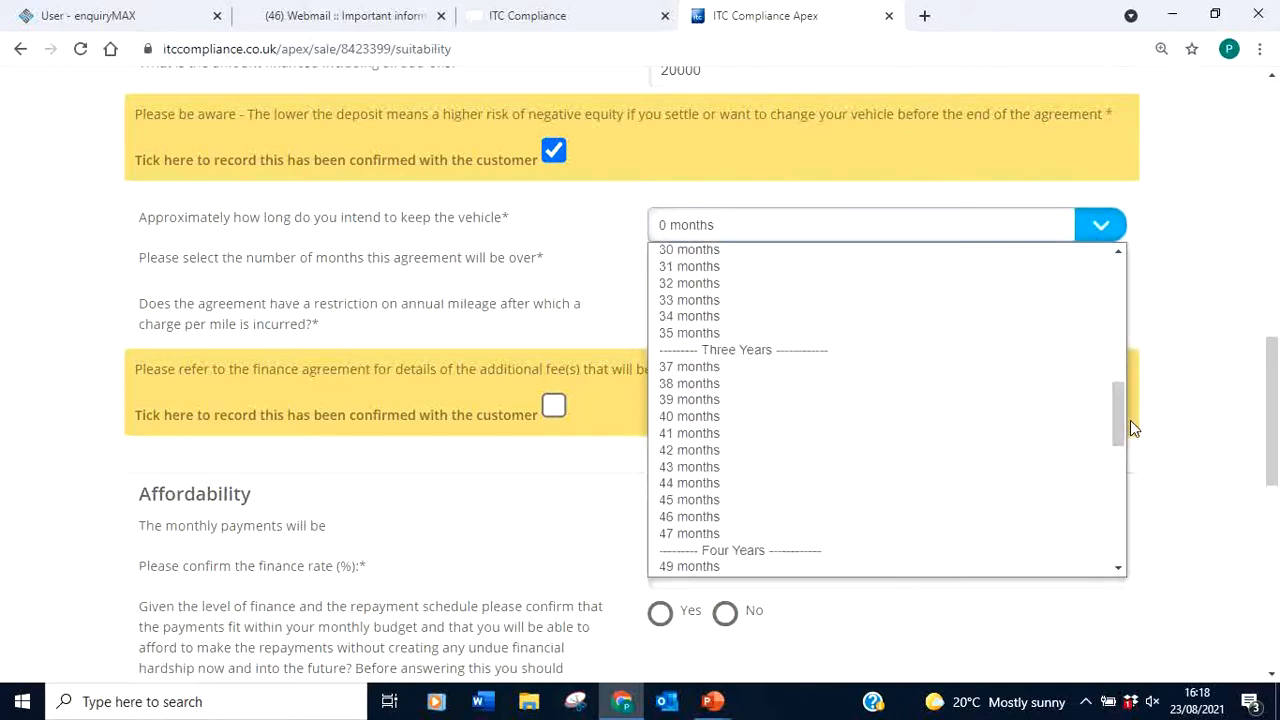
left_click(708, 384)
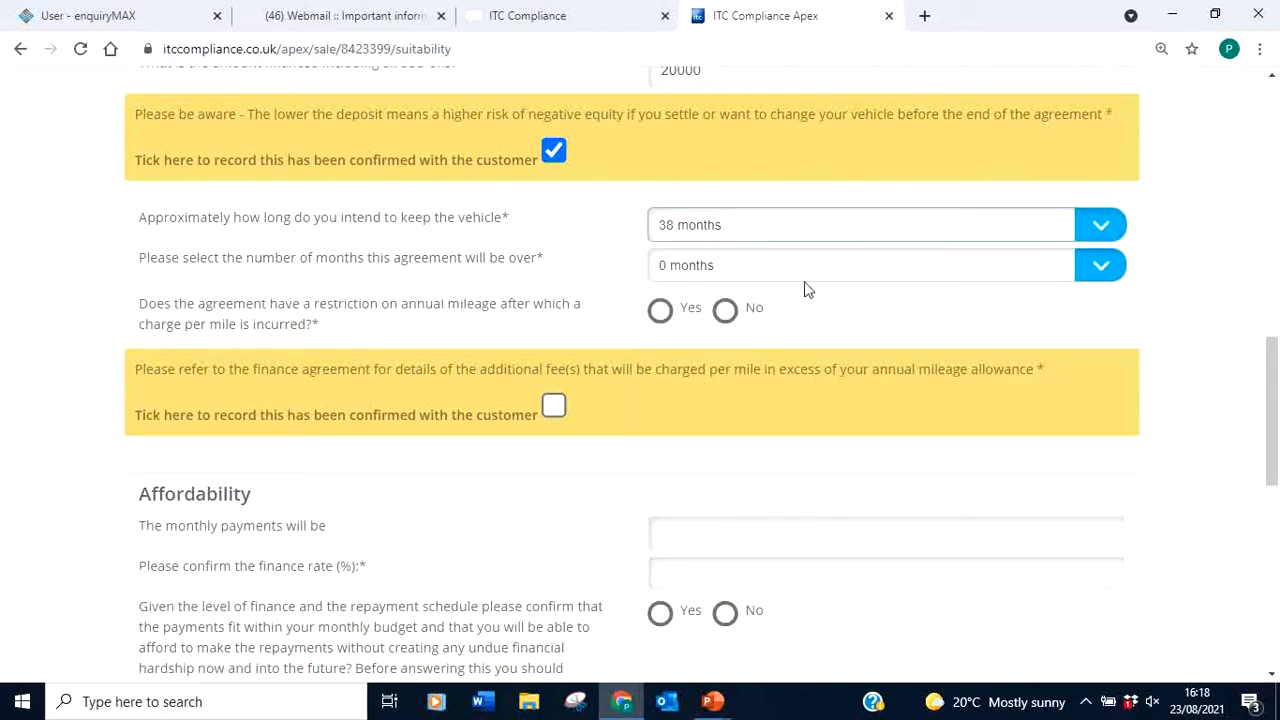
left_click(776, 270)
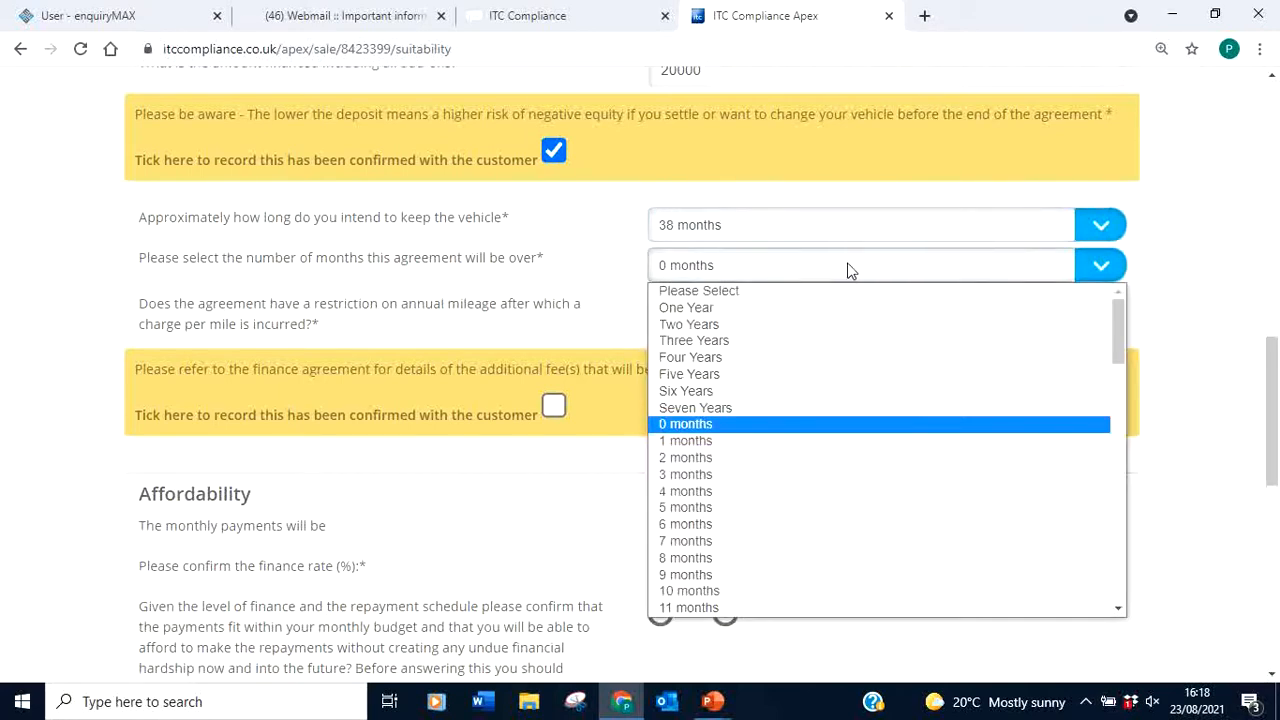
left_click(1208, 306)
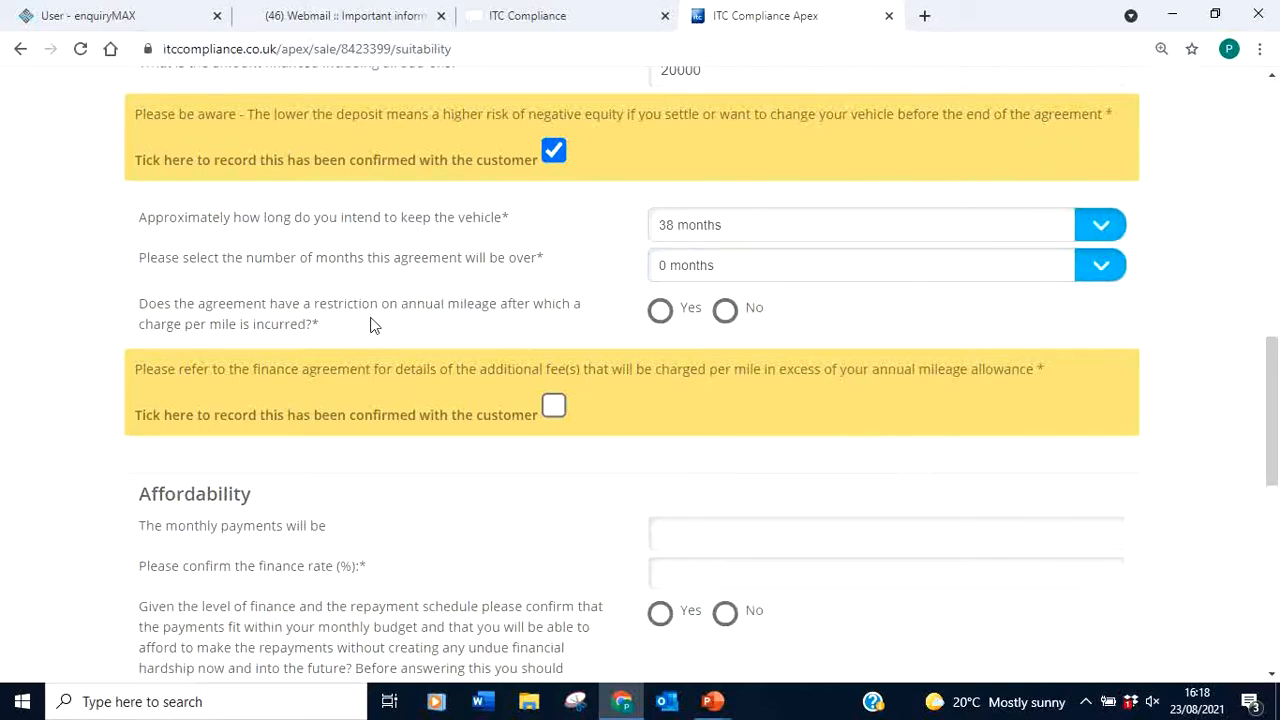
left_click(661, 312)
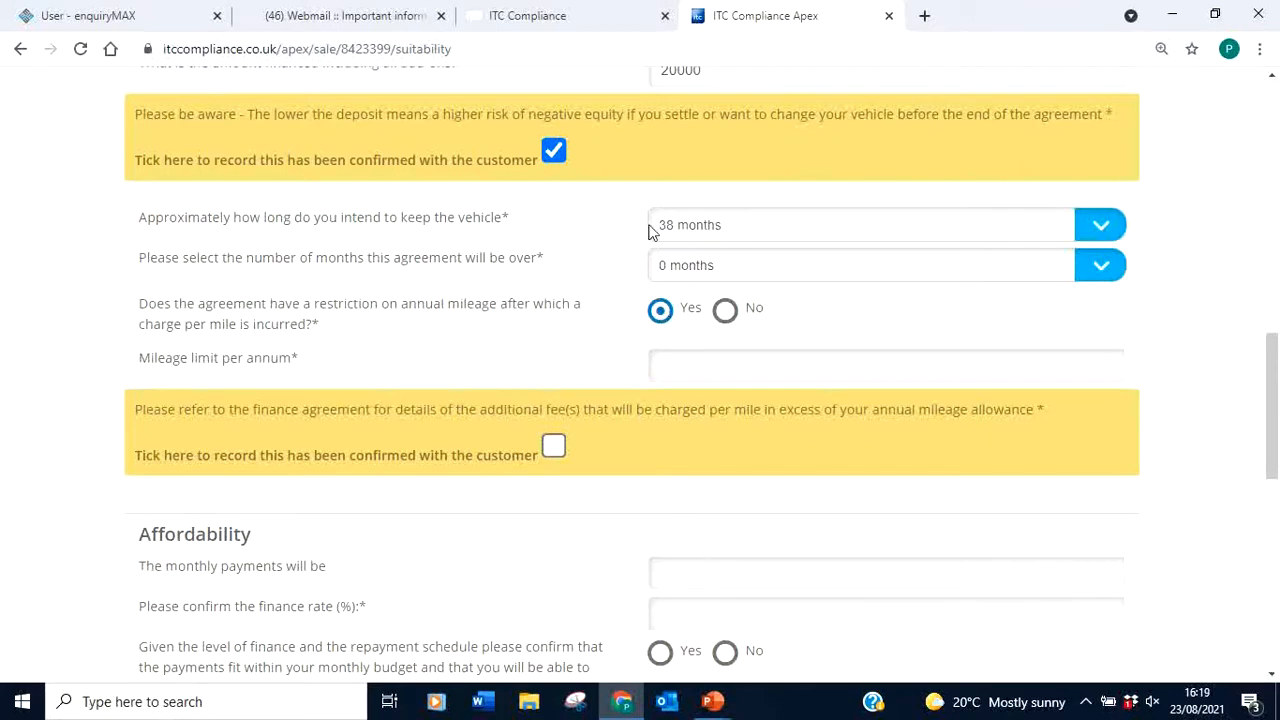
Change the vehicle-keeping period to Three Years
left_click(1100, 222)
left_click_drag(1119, 393, 1122, 433)
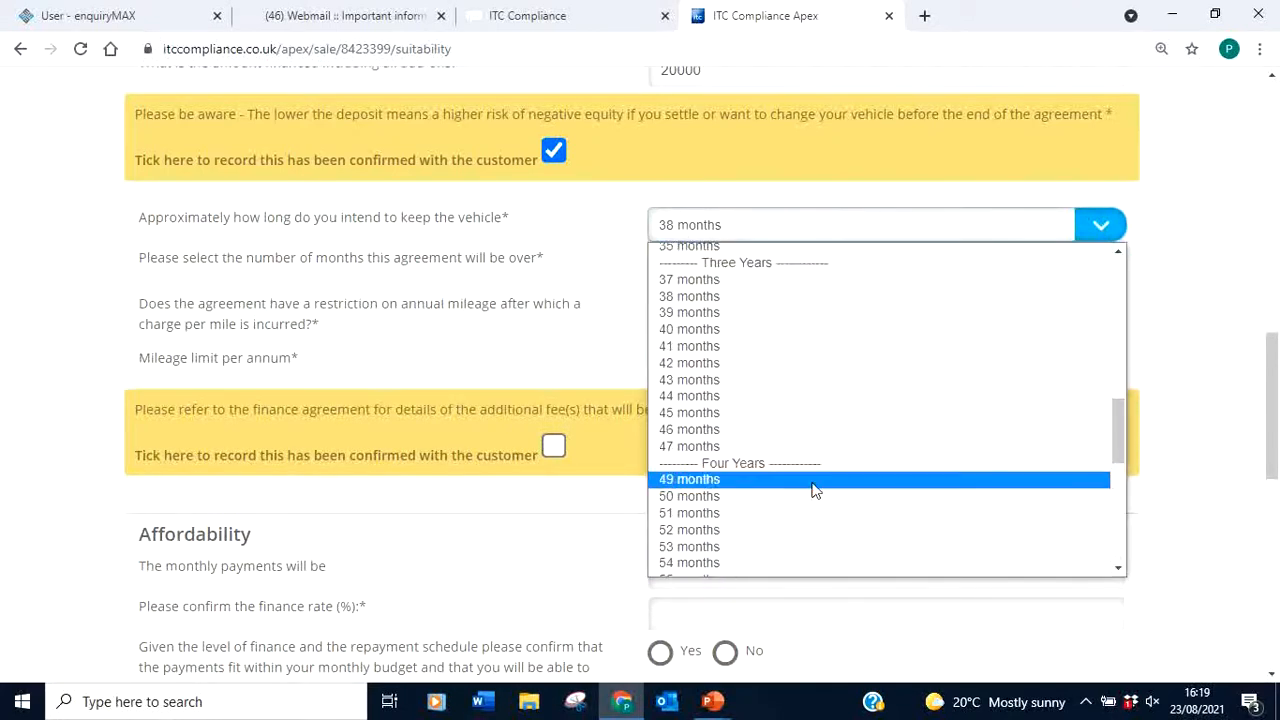
left_click(764, 495)
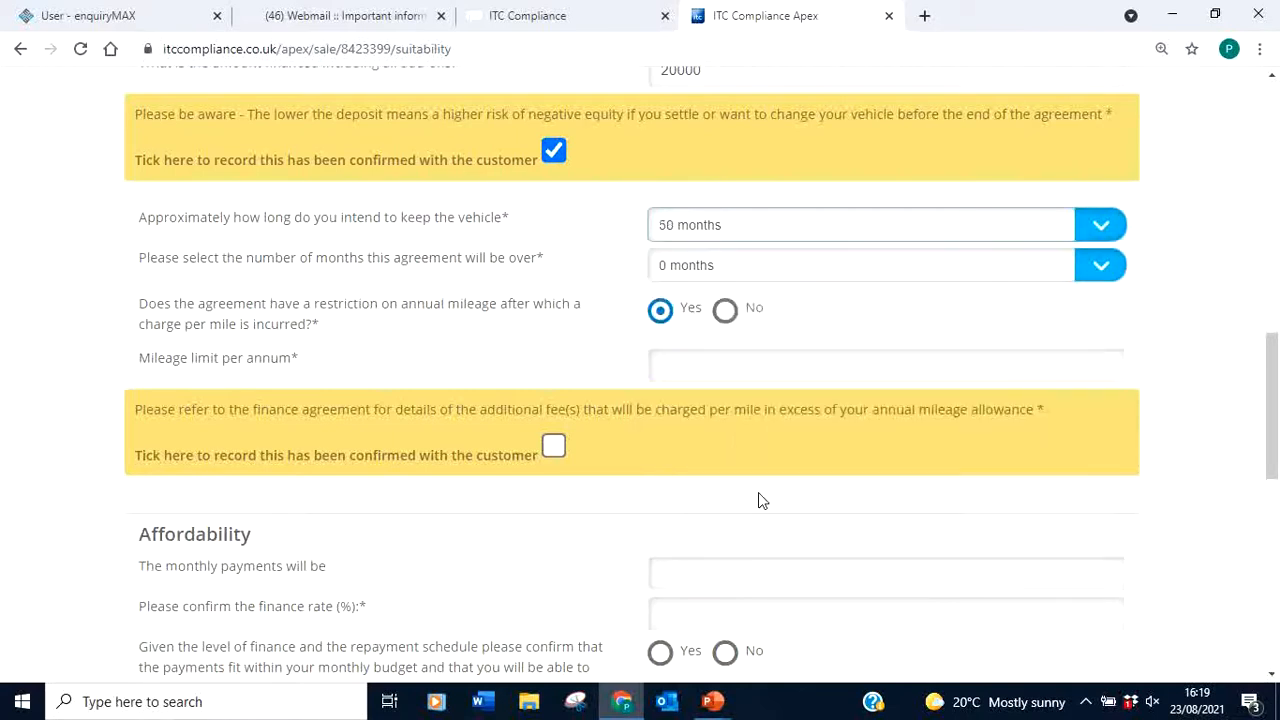
left_click(1101, 224)
mouse_move(1116, 434)
left_mouse_down()
mouse_move(1117, 348)
mouse_move(1115, 425)
left_mouse_up()
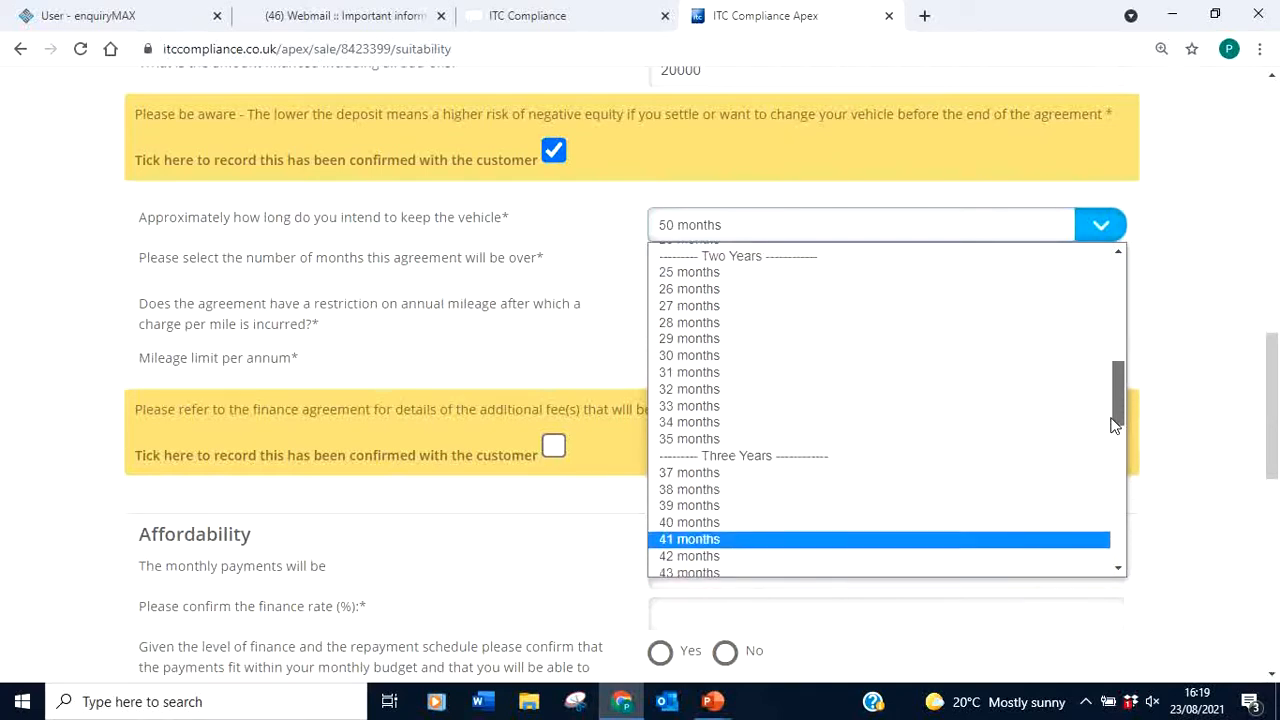
left_click(735, 442)
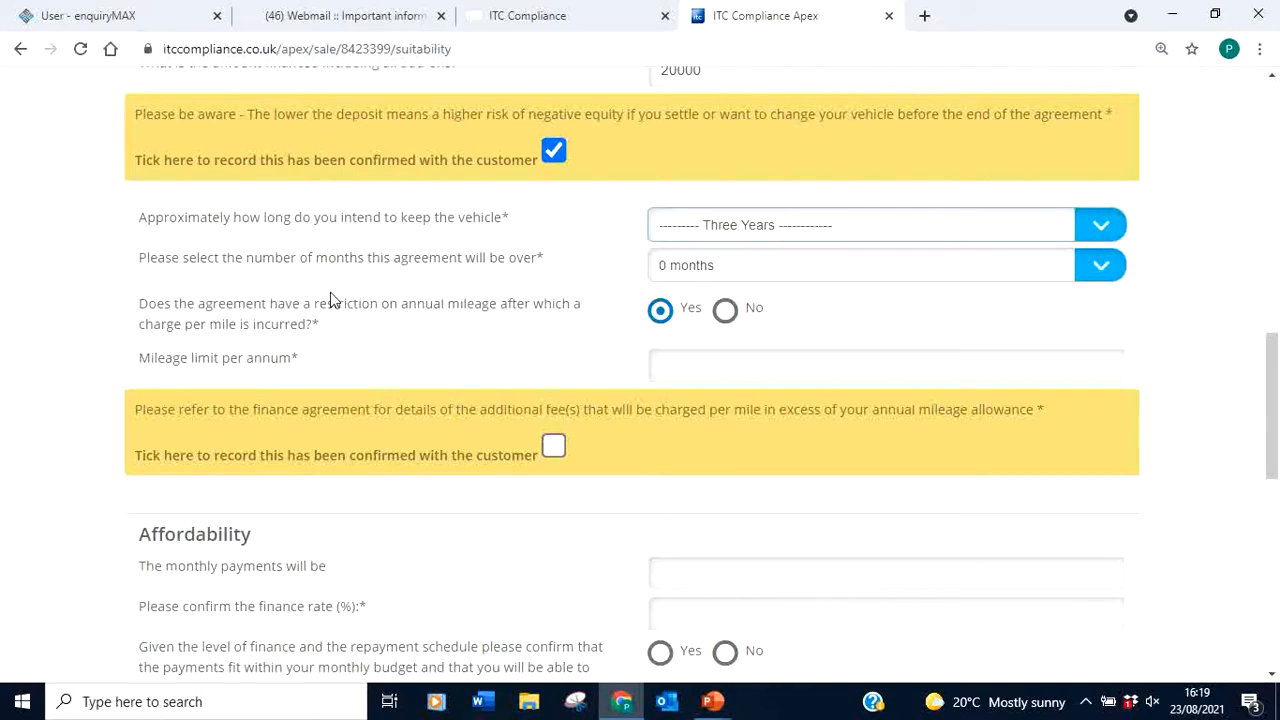
Set the agreement length to Three Years
left_click(1100, 265)
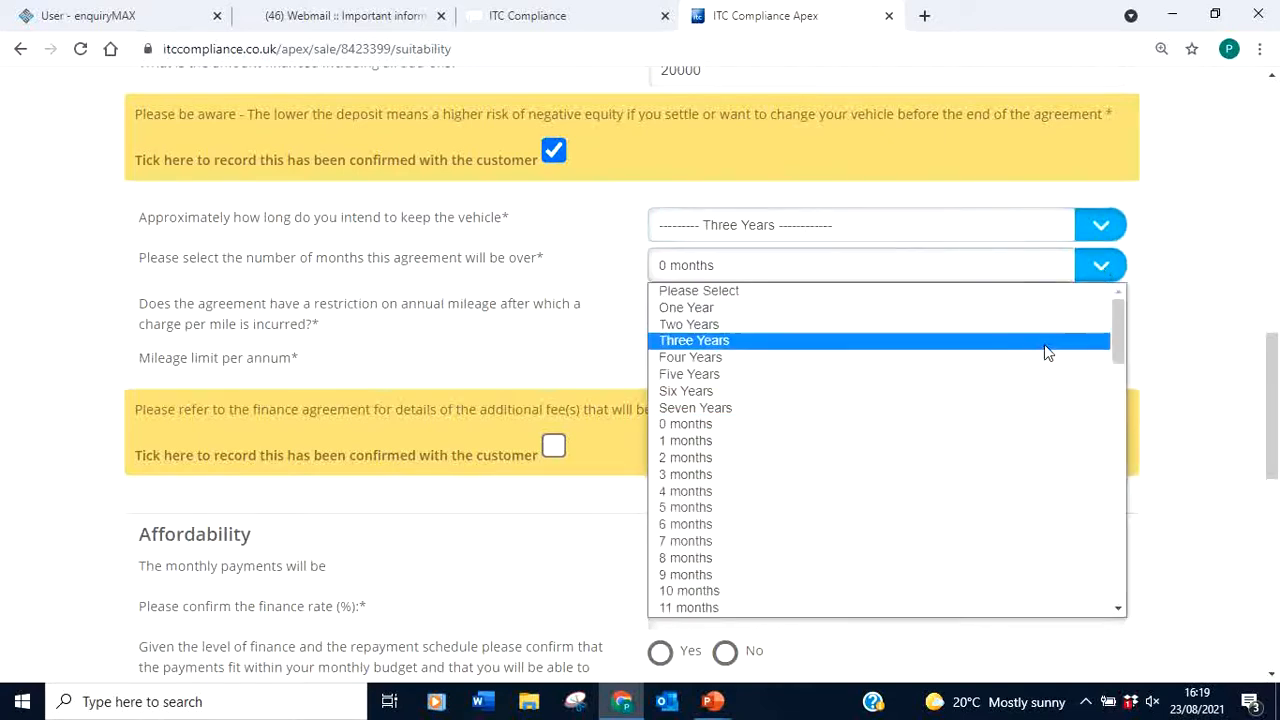
left_click_drag(1119, 343, 1115, 406)
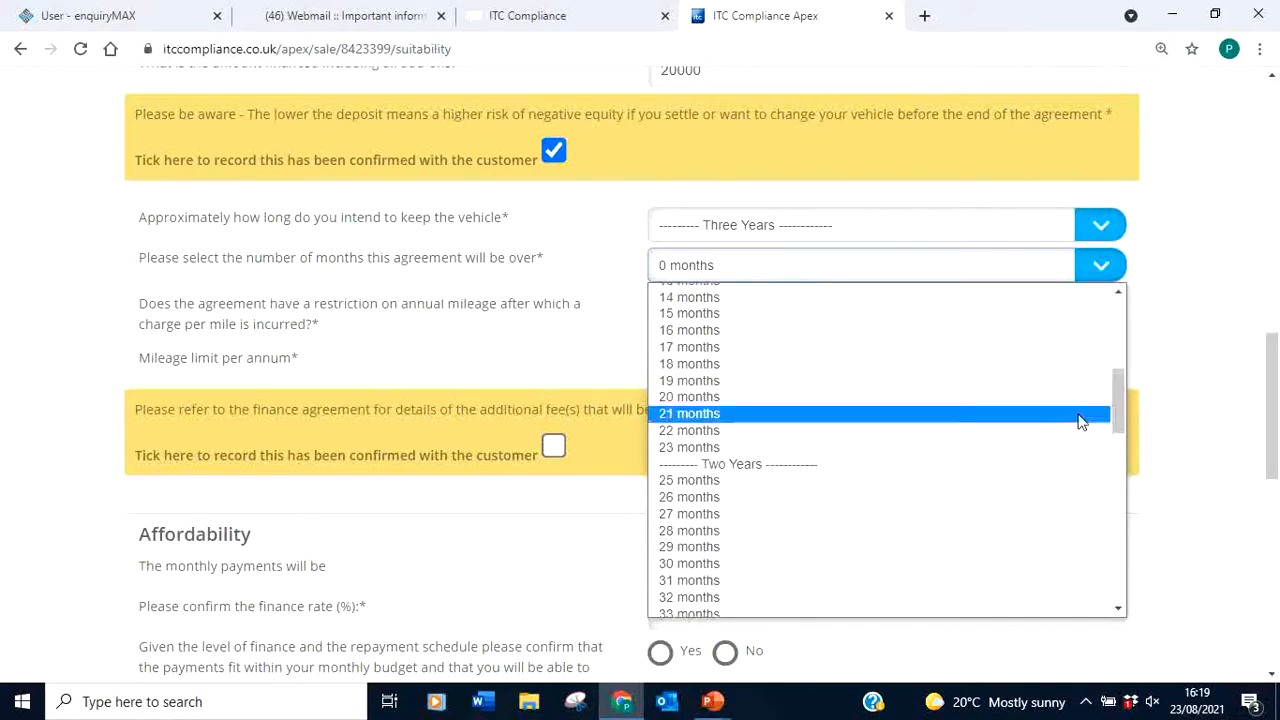
left_click(690, 429)
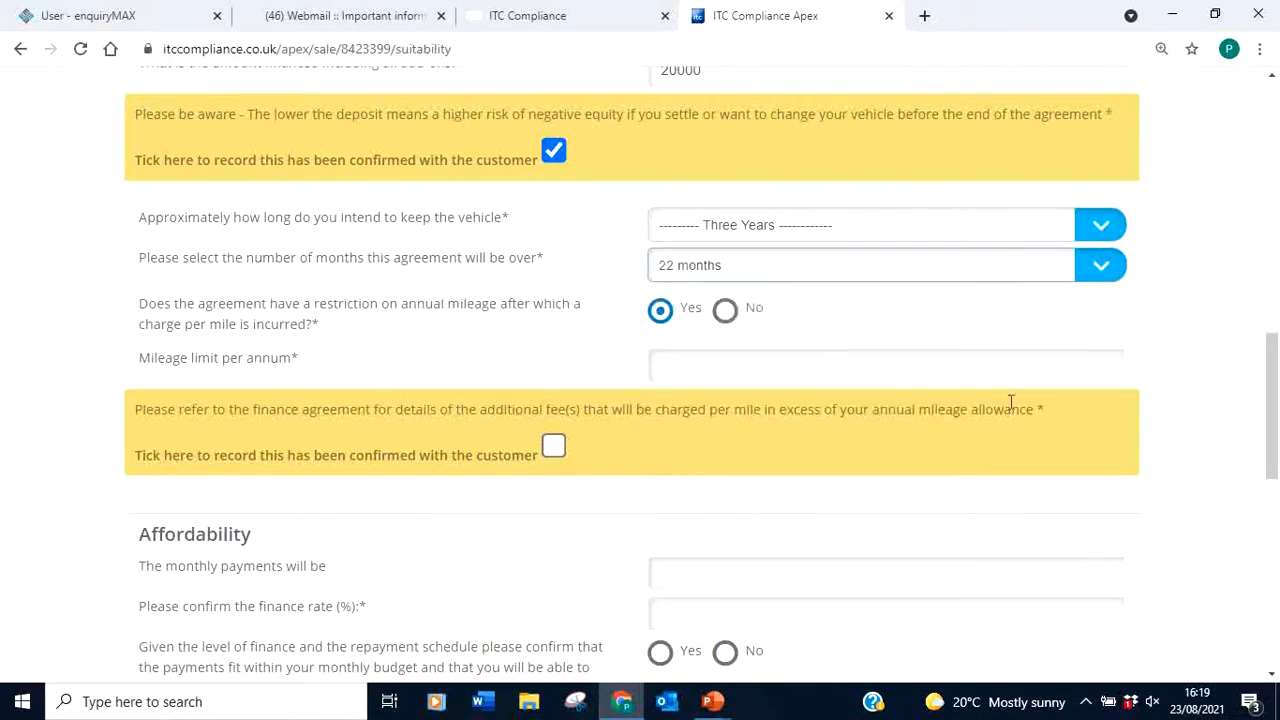
left_click(1094, 266)
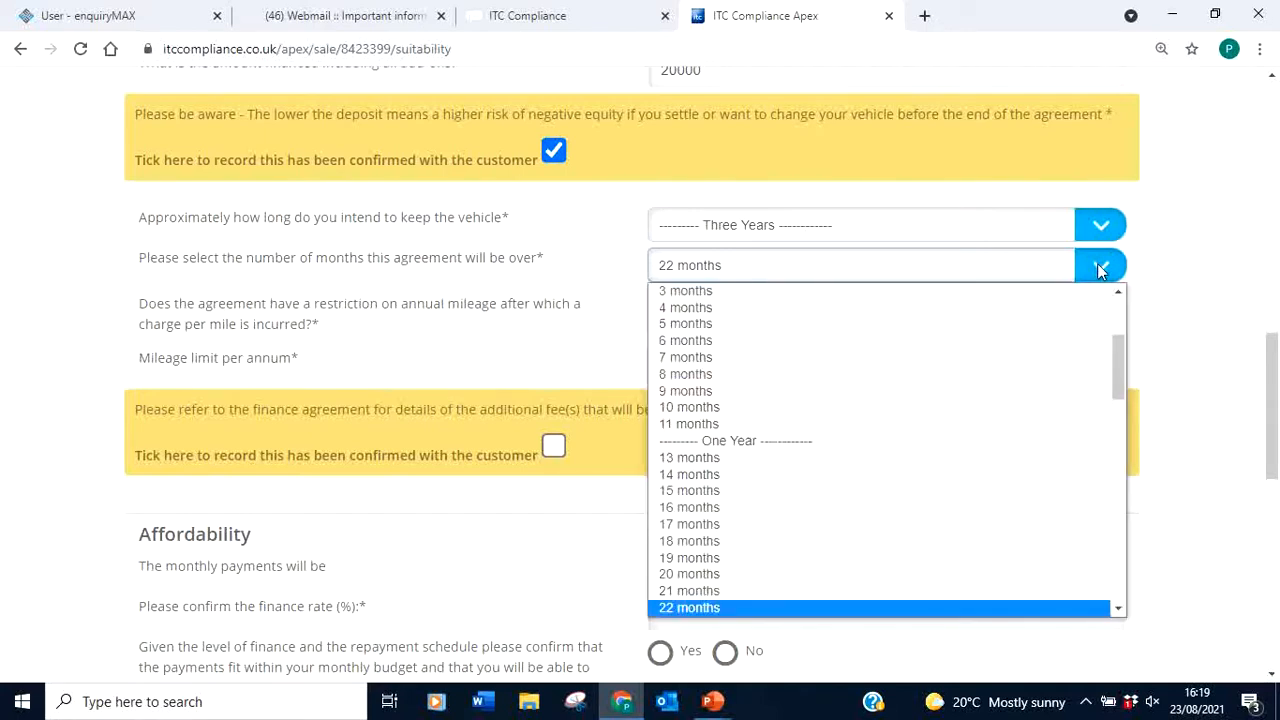
left_click_drag(1118, 379, 1122, 443)
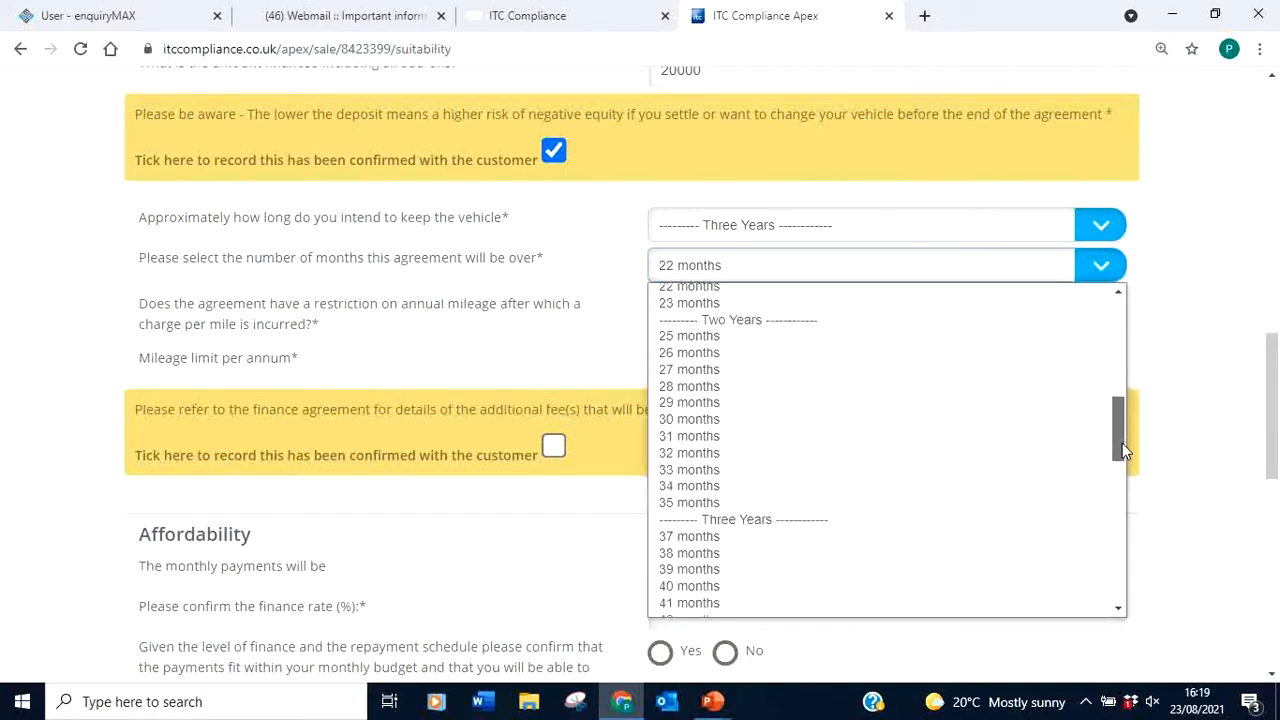
left_click(712, 516)
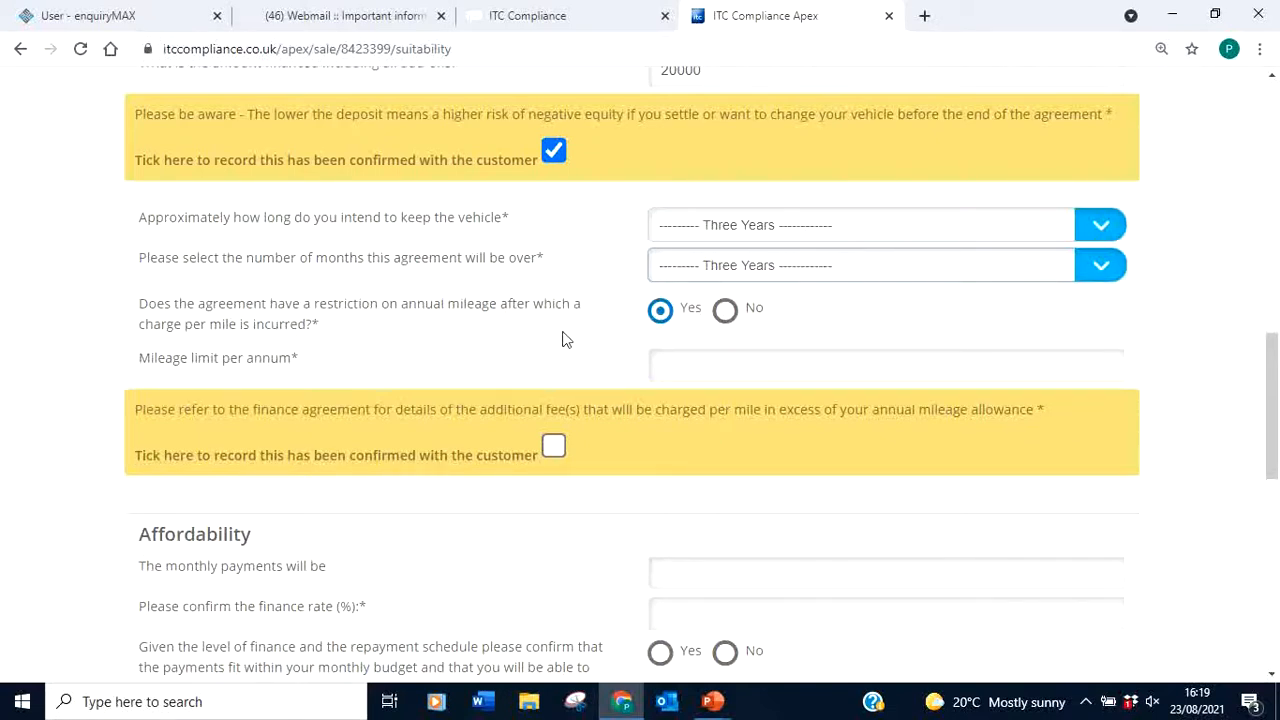
Fill the annual mileage limit with 12000 and confirm the excess-mileage fee notice
left_click(716, 369)
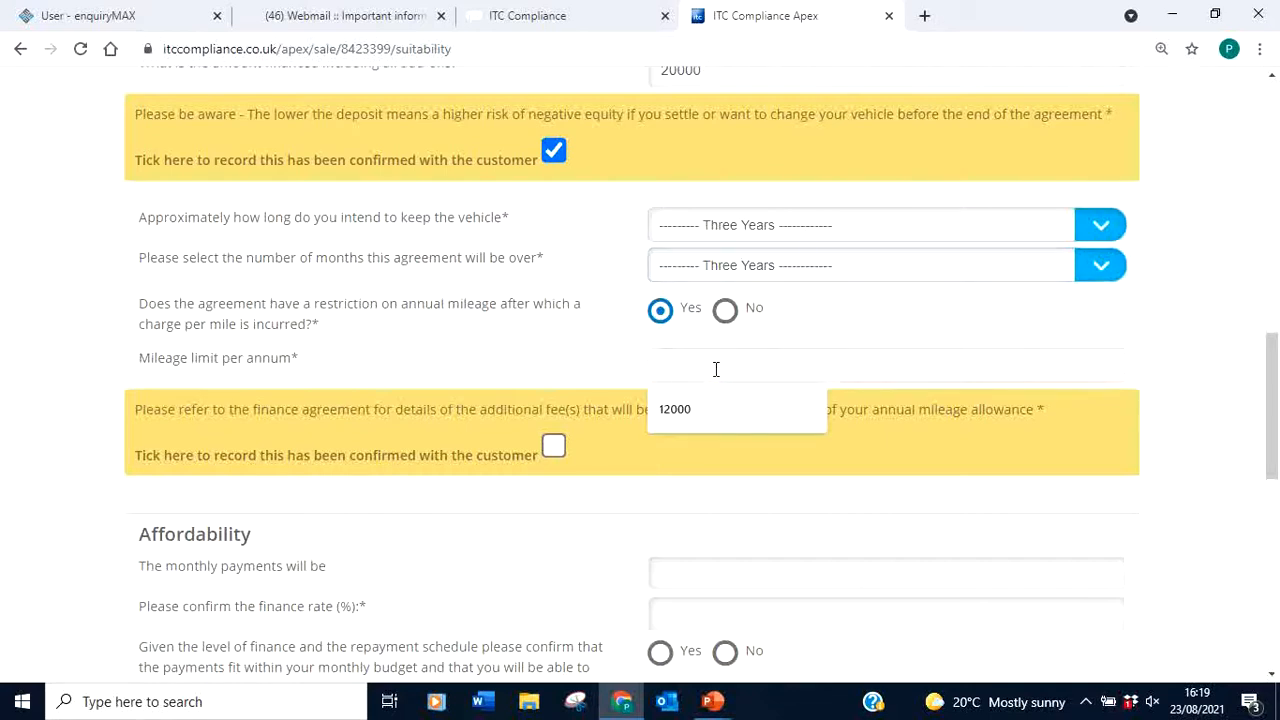
left_click(689, 406)
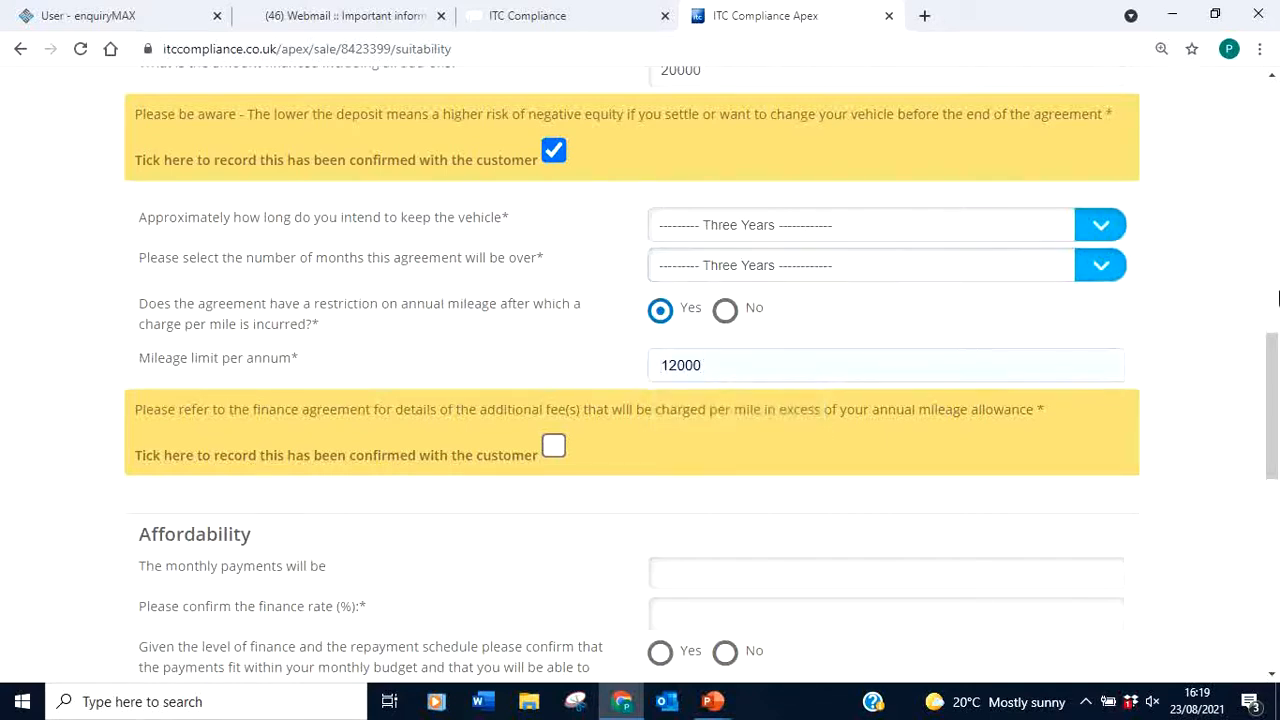
left_click_drag(1274, 397, 1274, 440)
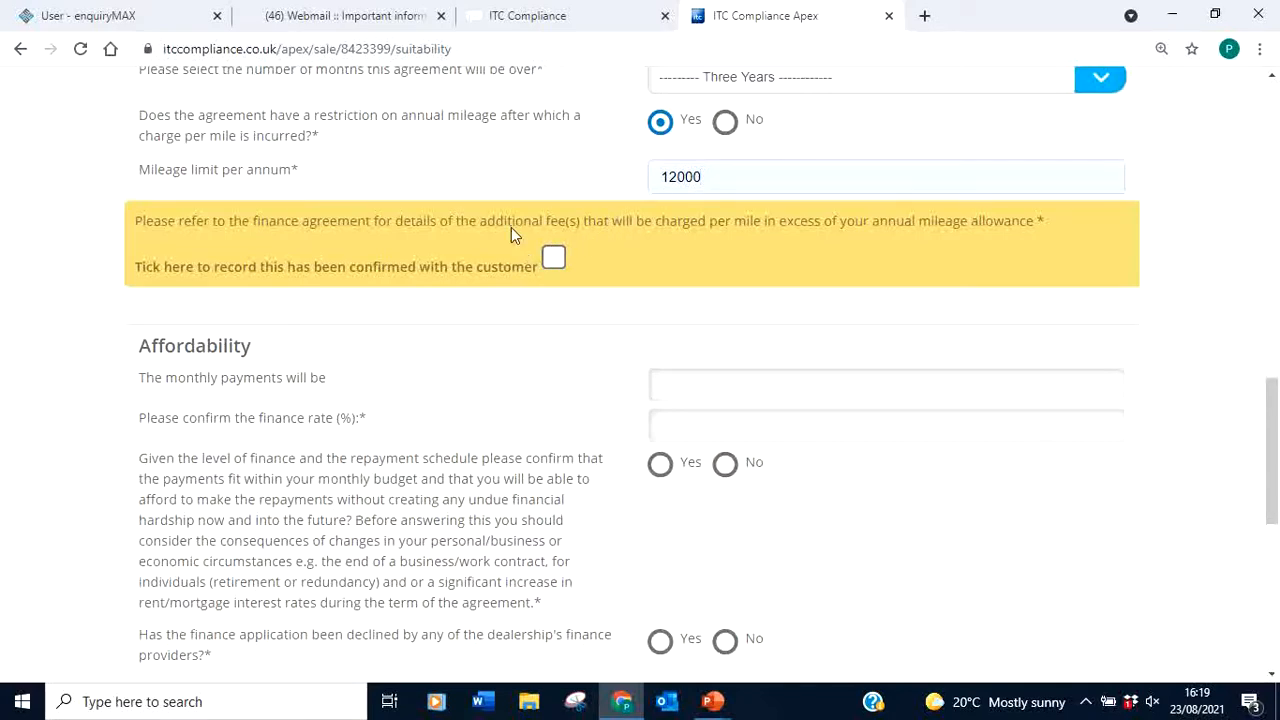
left_click(555, 262)
left_click_drag(1273, 420, 1273, 462)
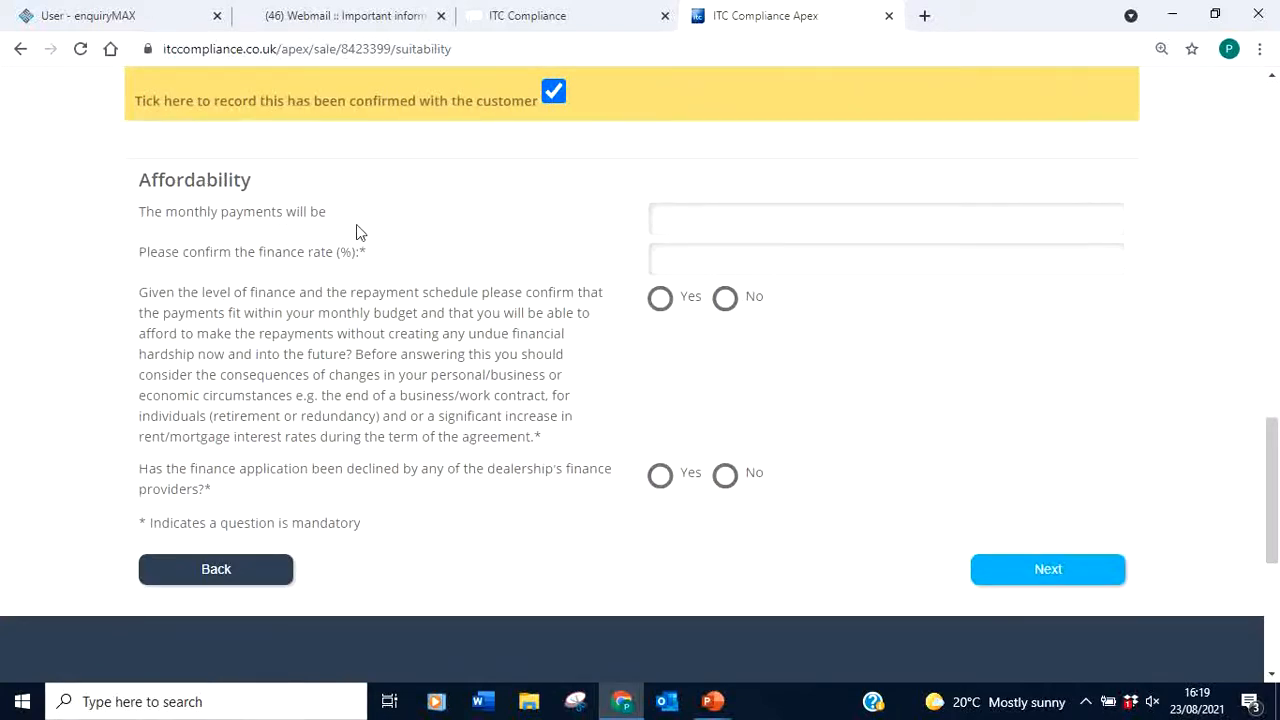
Enter 400 monthly payments, mark repayments affordable, and answer No to finance declined
left_click(708, 222)
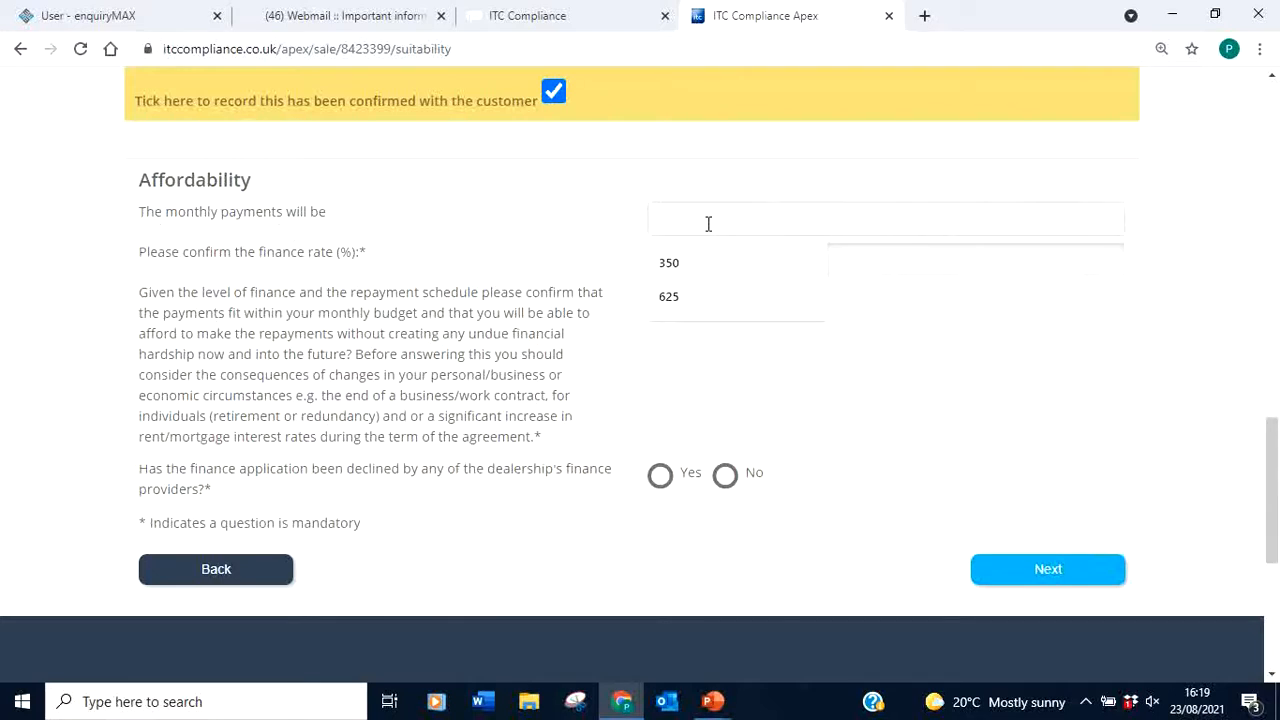
type("400")
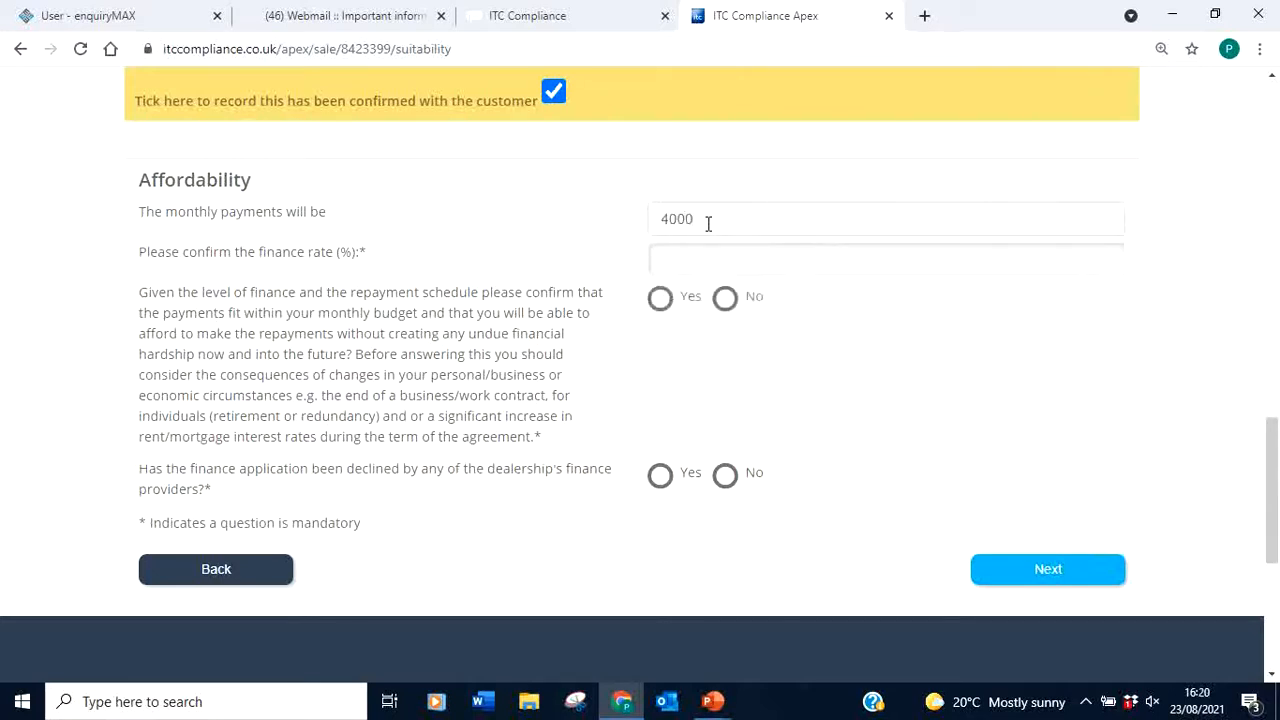
left_click(958, 357)
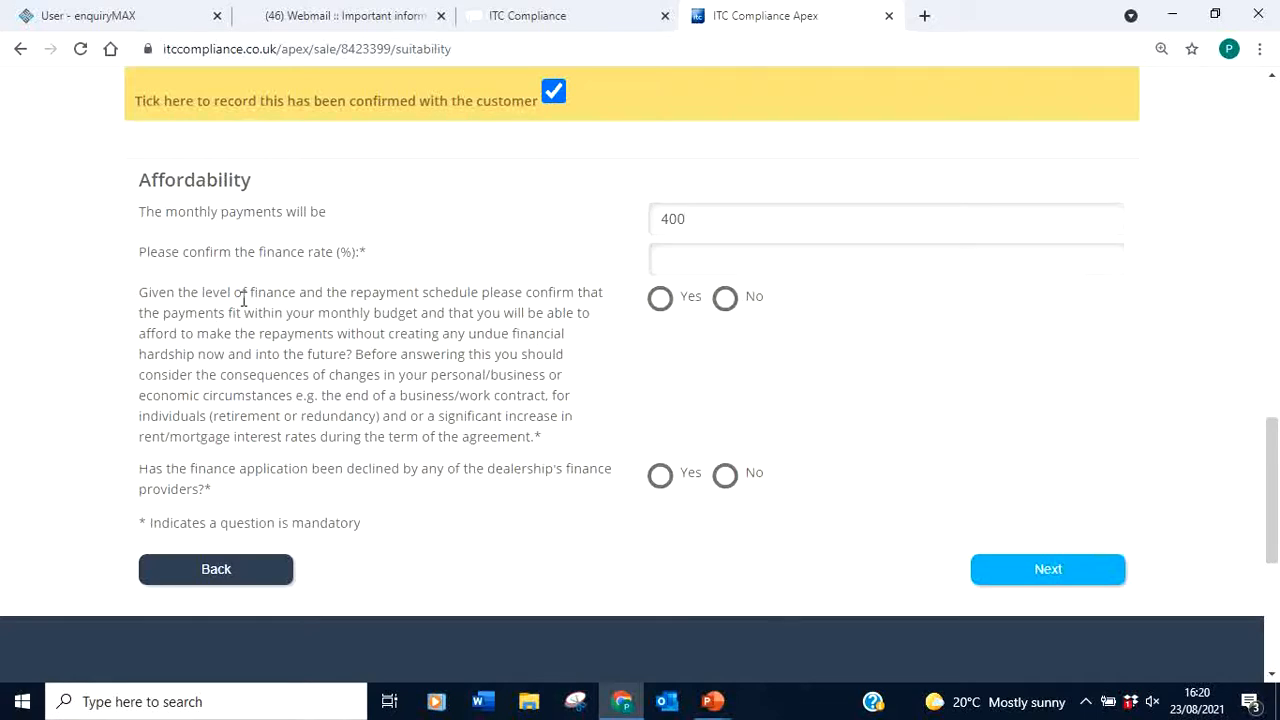
left_click_drag(137, 293, 664, 304)
left_click(662, 300)
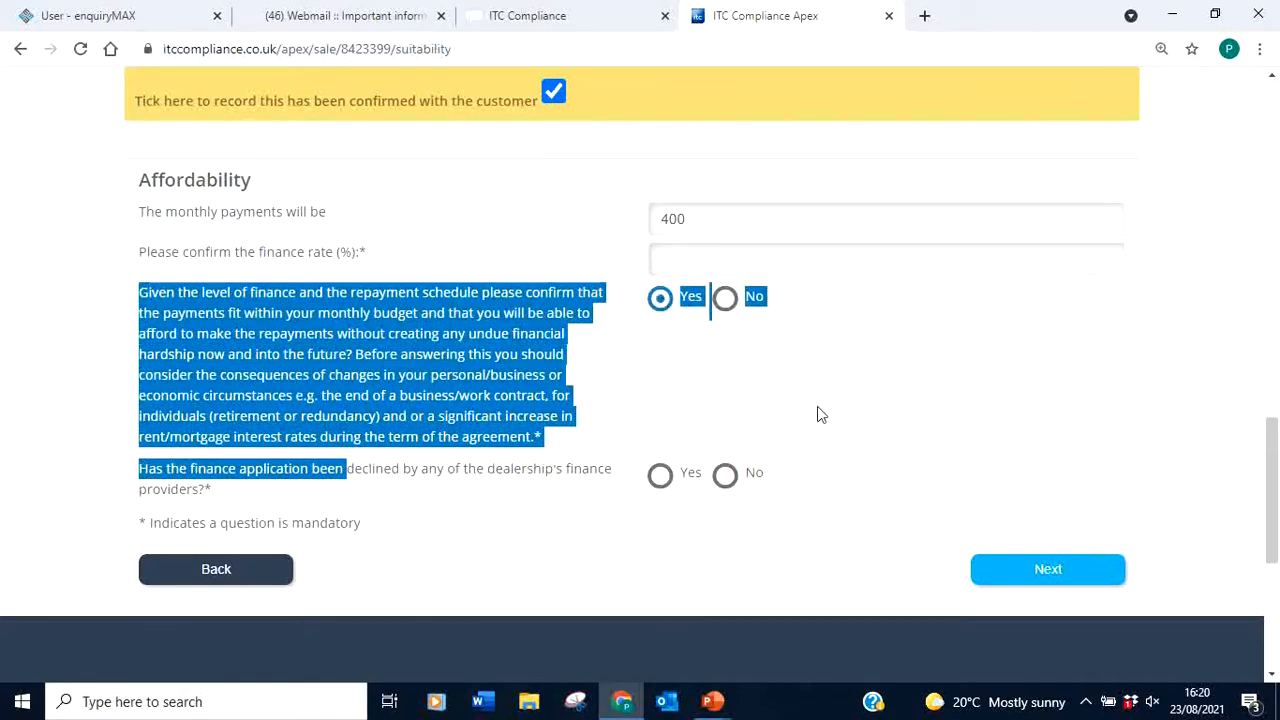
left_click(332, 497)
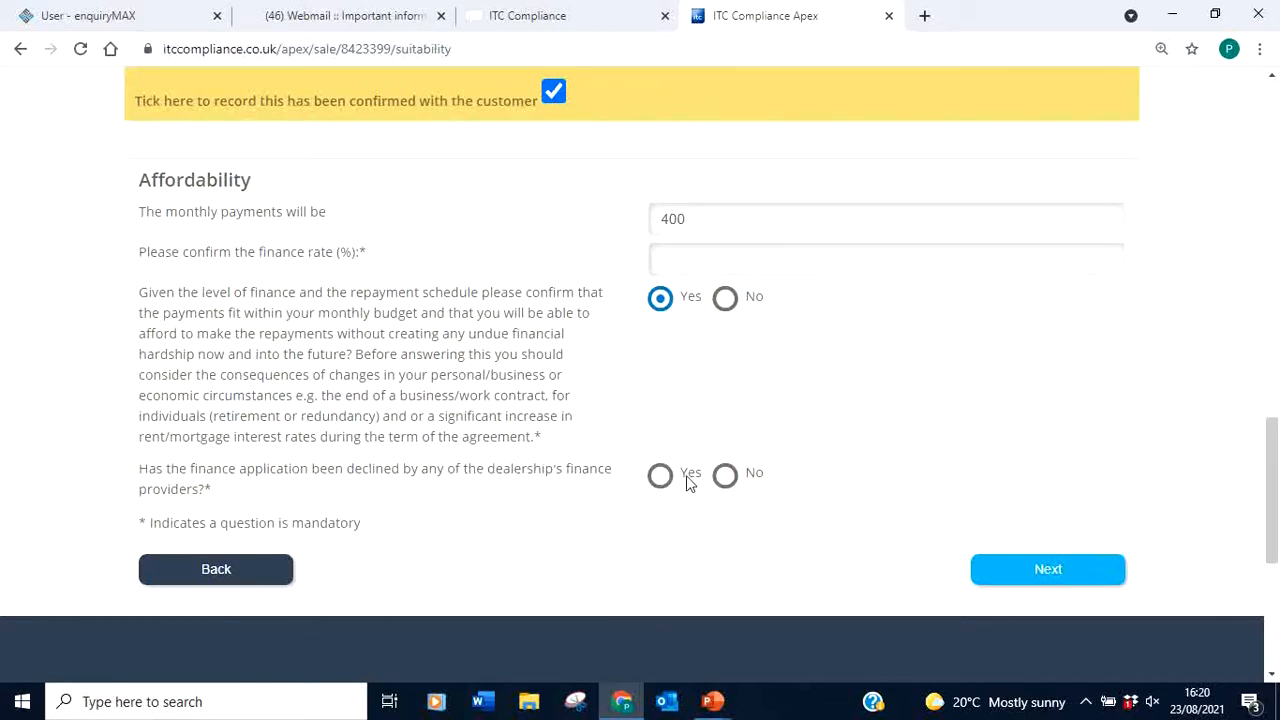
left_click(1060, 572)
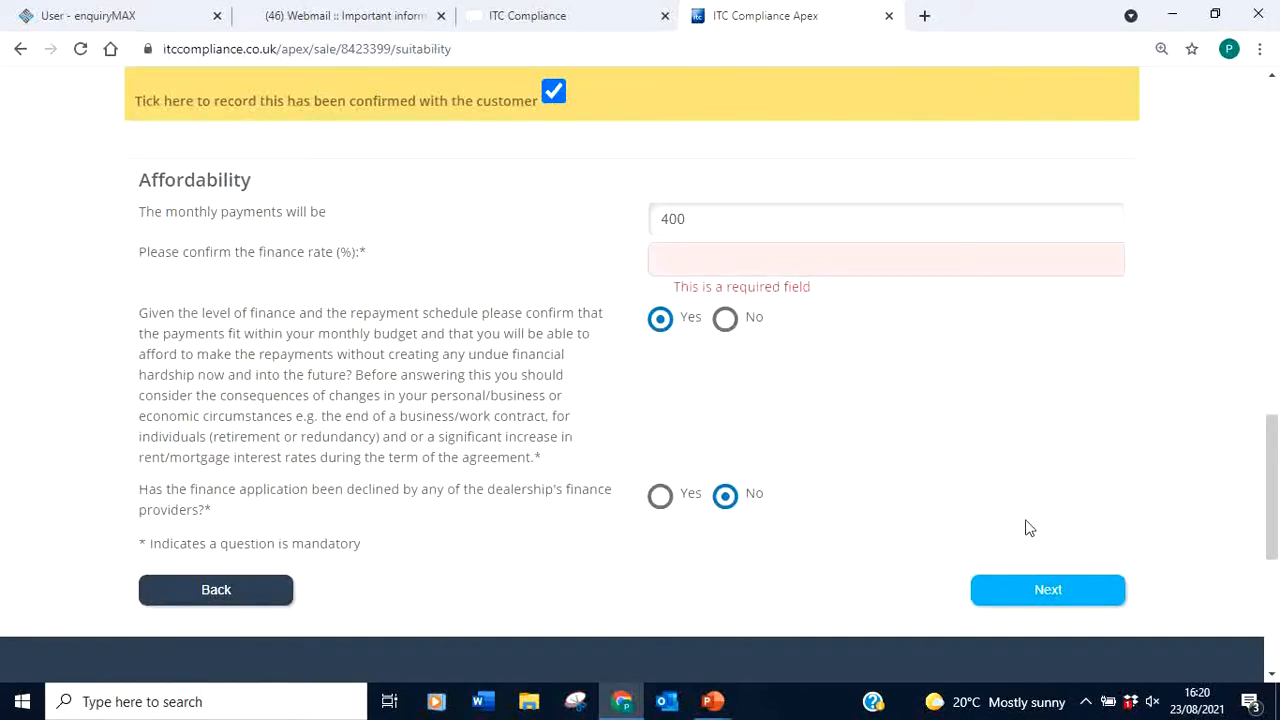
Set the finance rate to 0 and continue to Finance Provider Selection
left_click(699, 263)
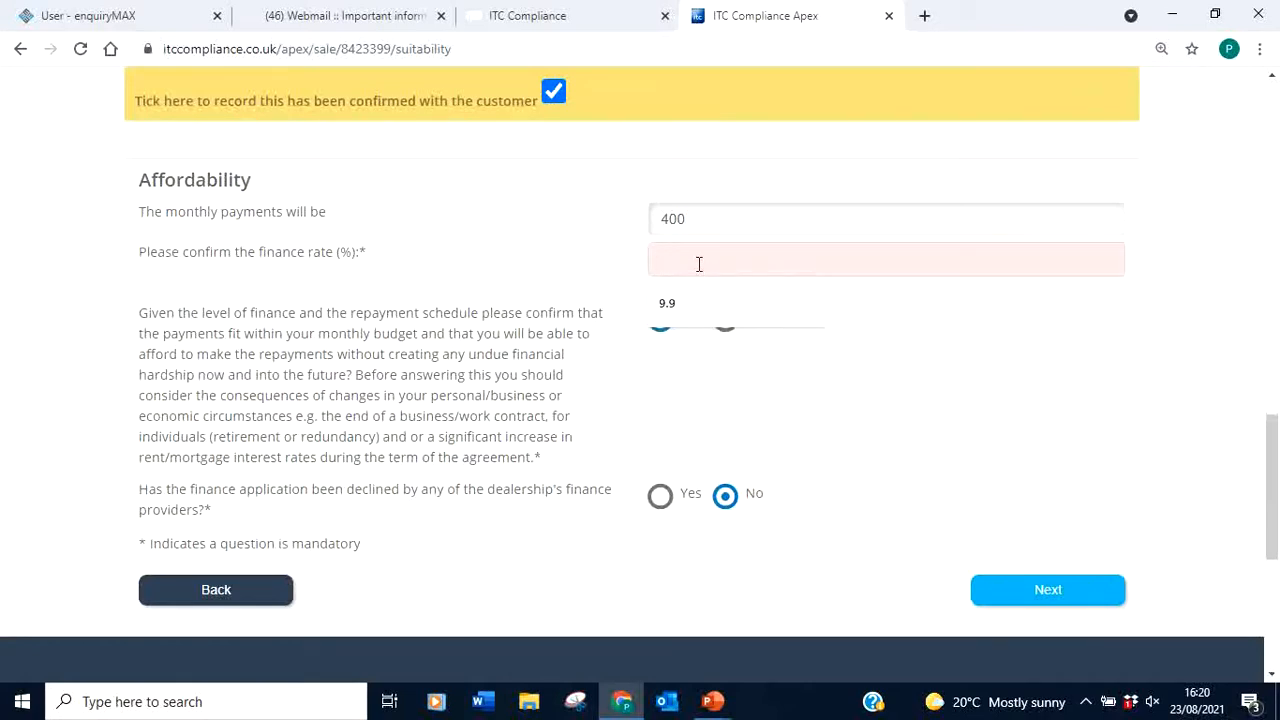
type("0")
left_click(1050, 400)
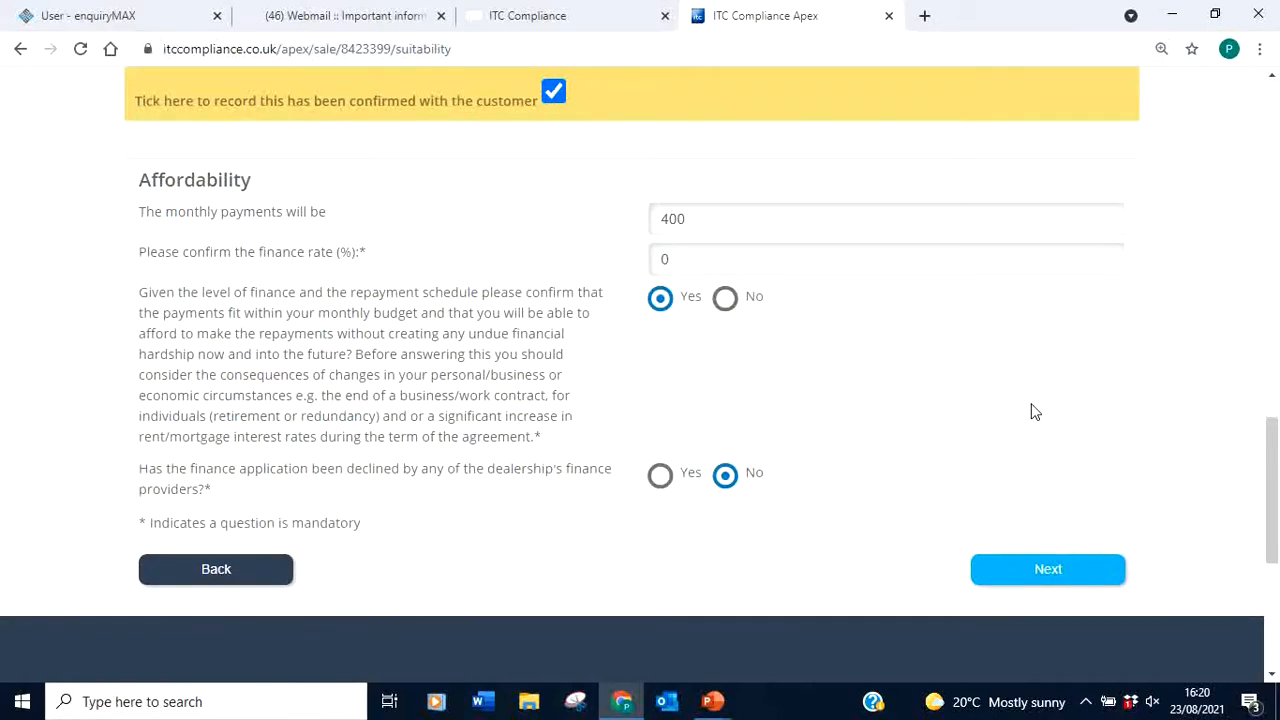
left_click(1050, 571)
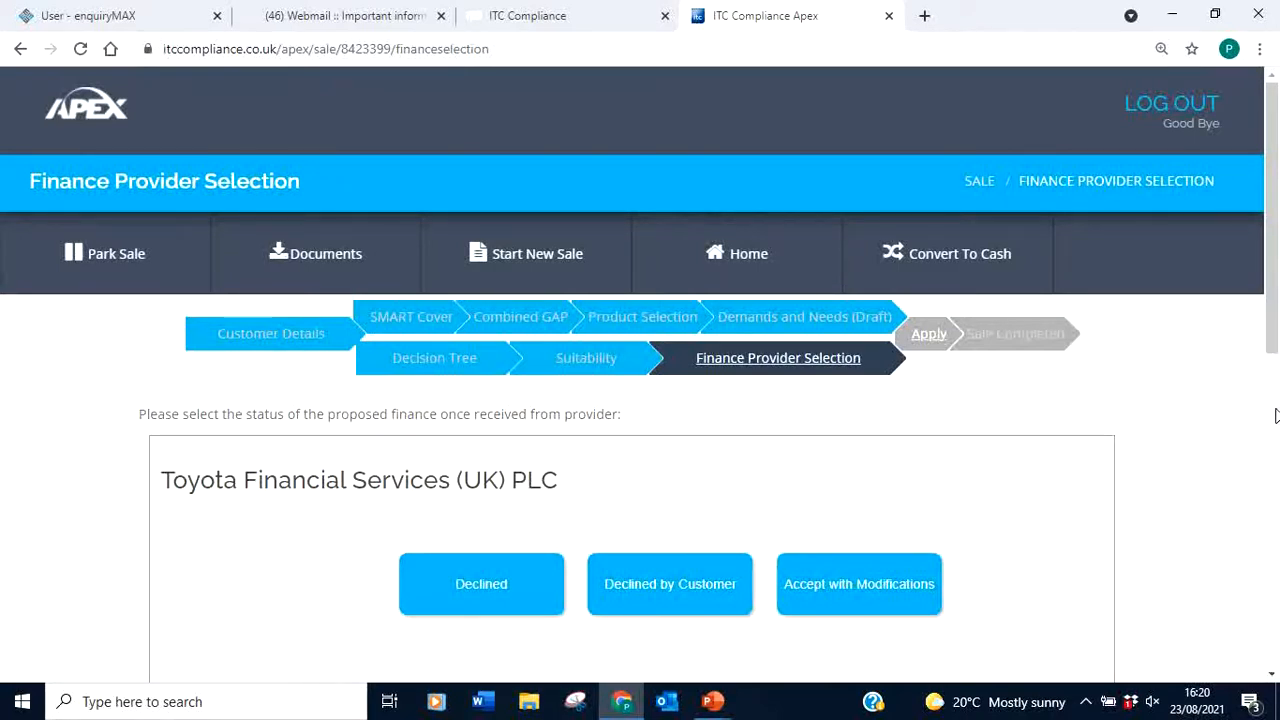
scroll(1275, 415, "down", 2)
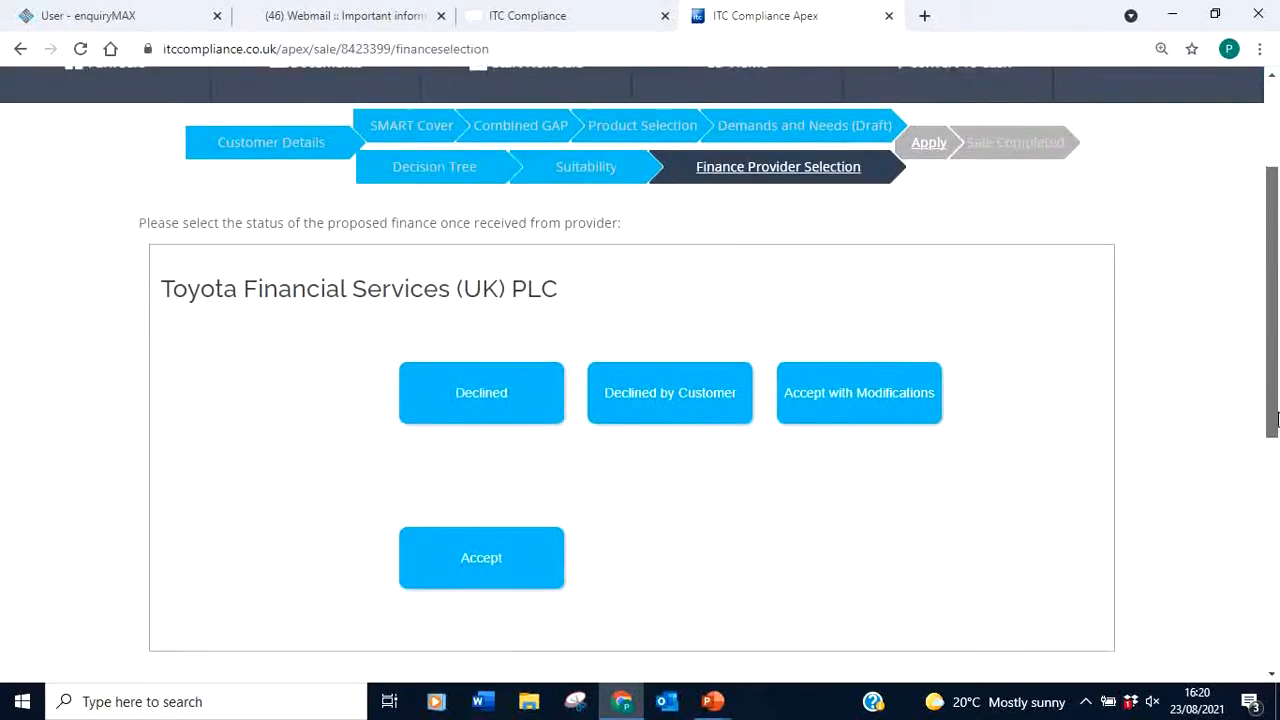
scroll(1276, 418, "up", 1)
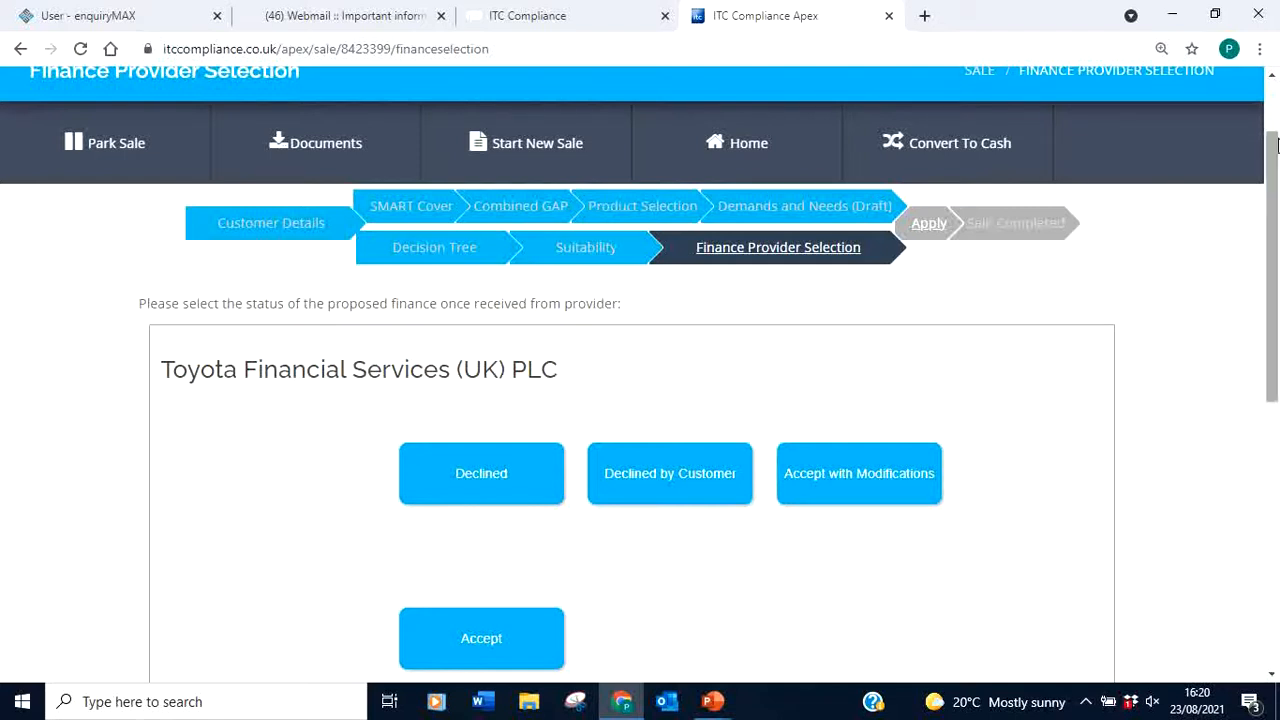
left_click_drag(1272, 159, 1254, 224)
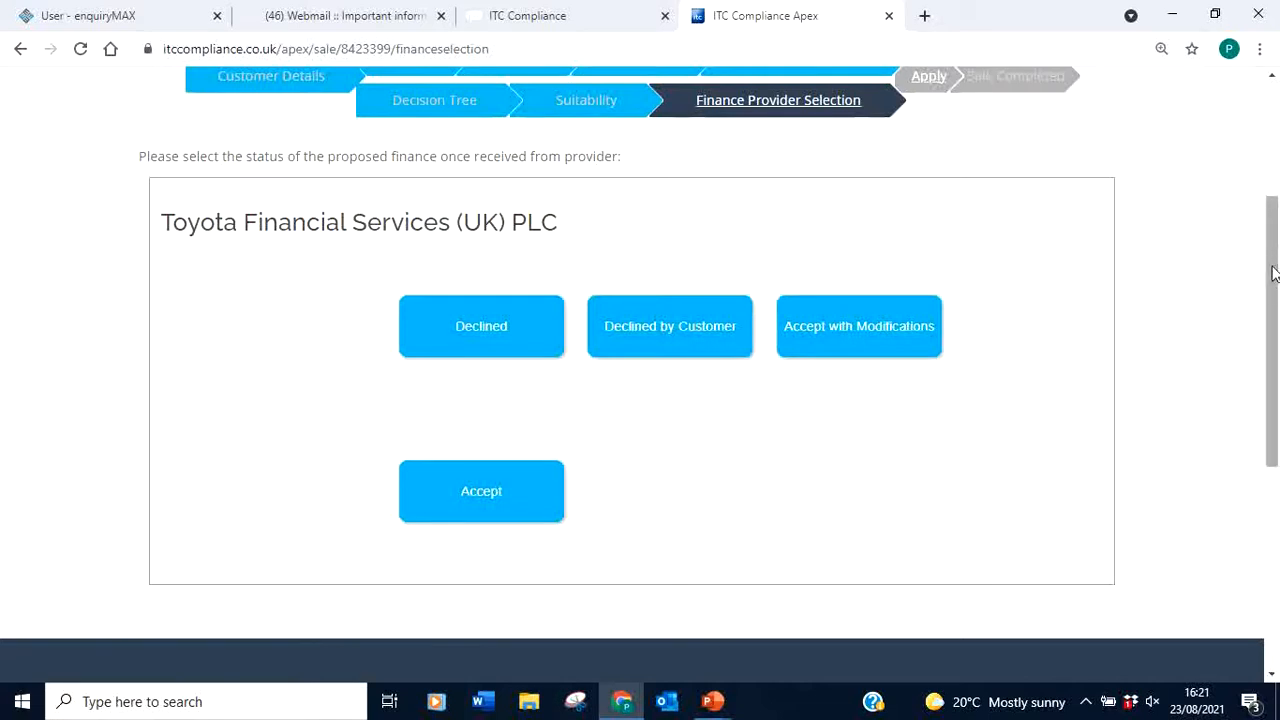
left_click_drag(1271, 274, 1271, 288)
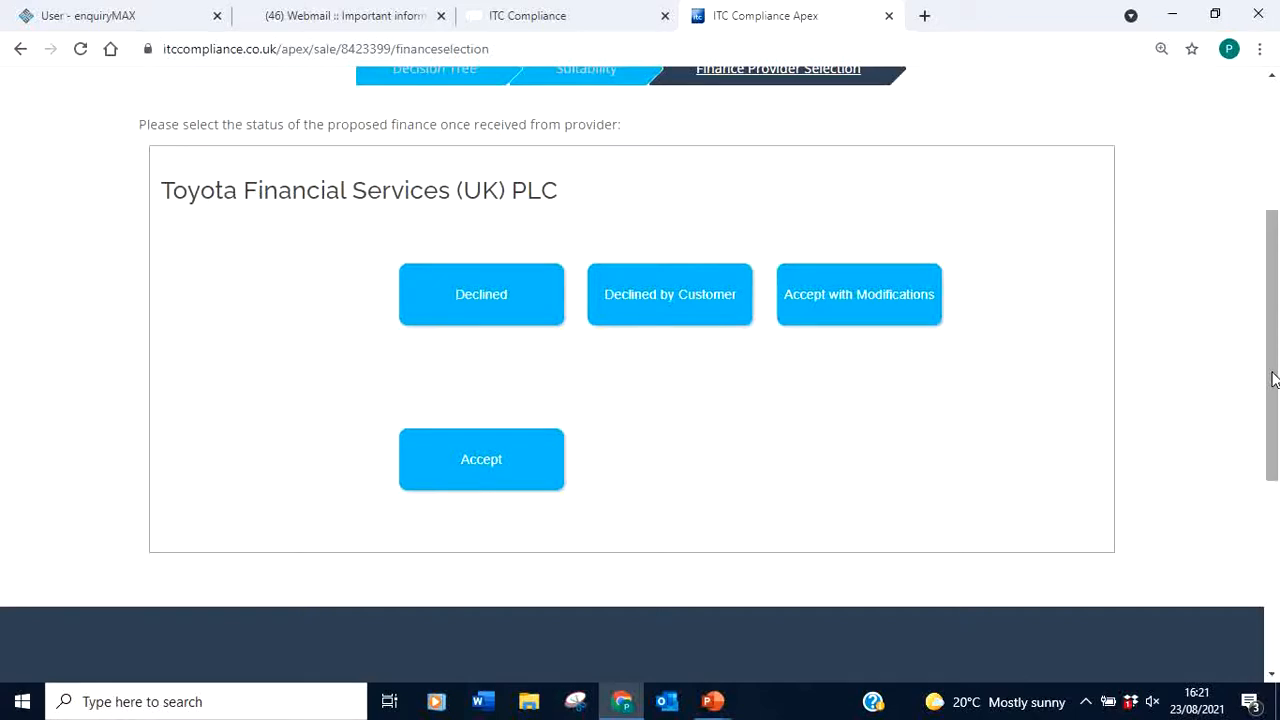
left_click_drag(1274, 378, 1268, 160)
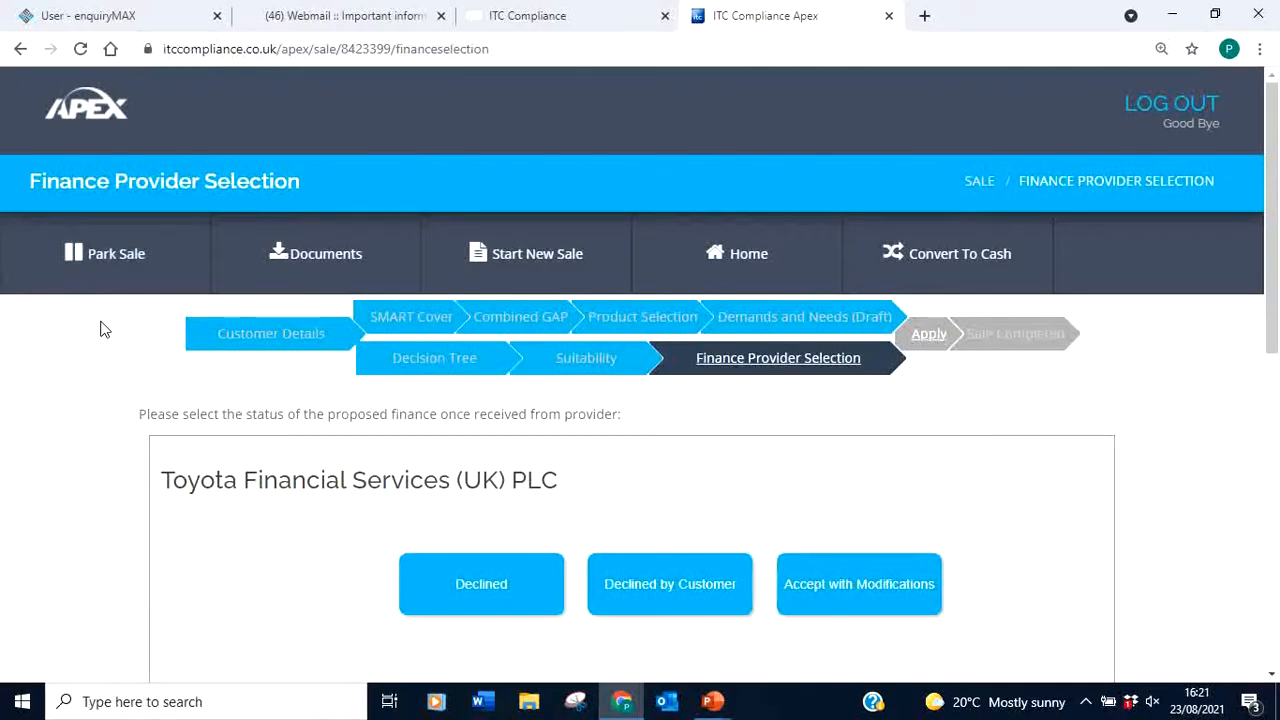
Park the current sale and confirm with Ok, returning to the Apex home page
left_click(107, 257)
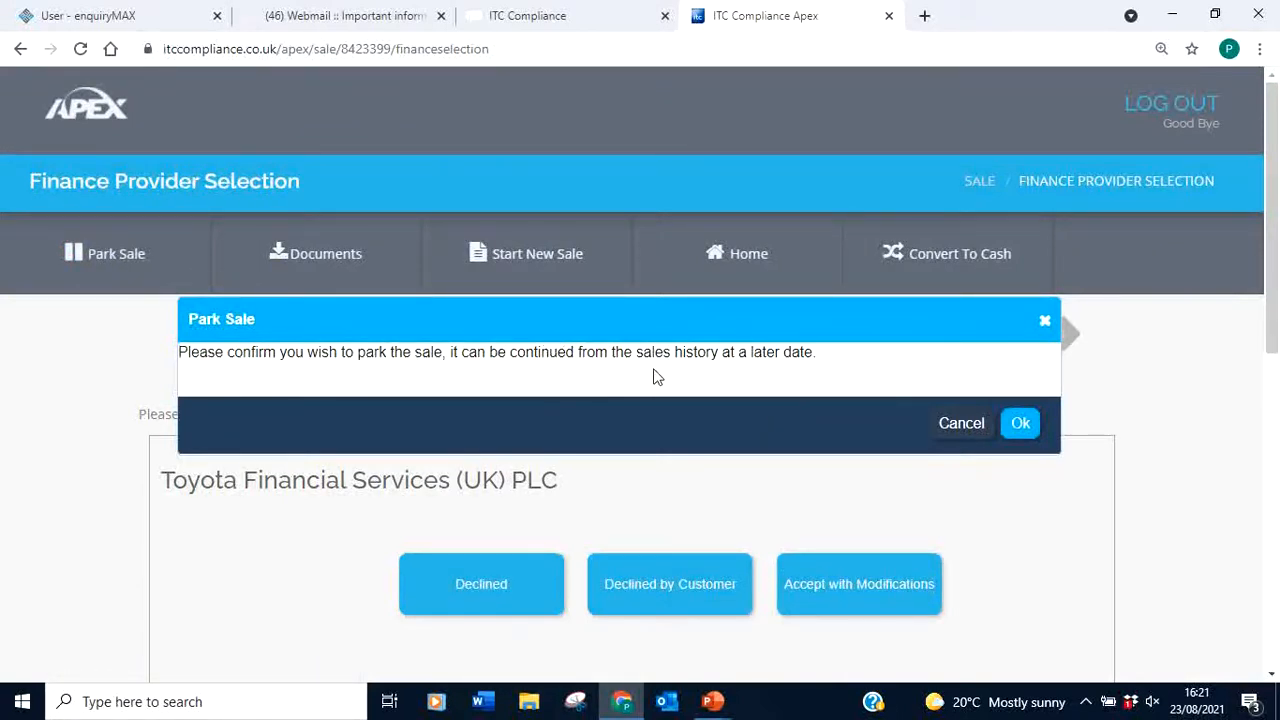
left_click(1020, 425)
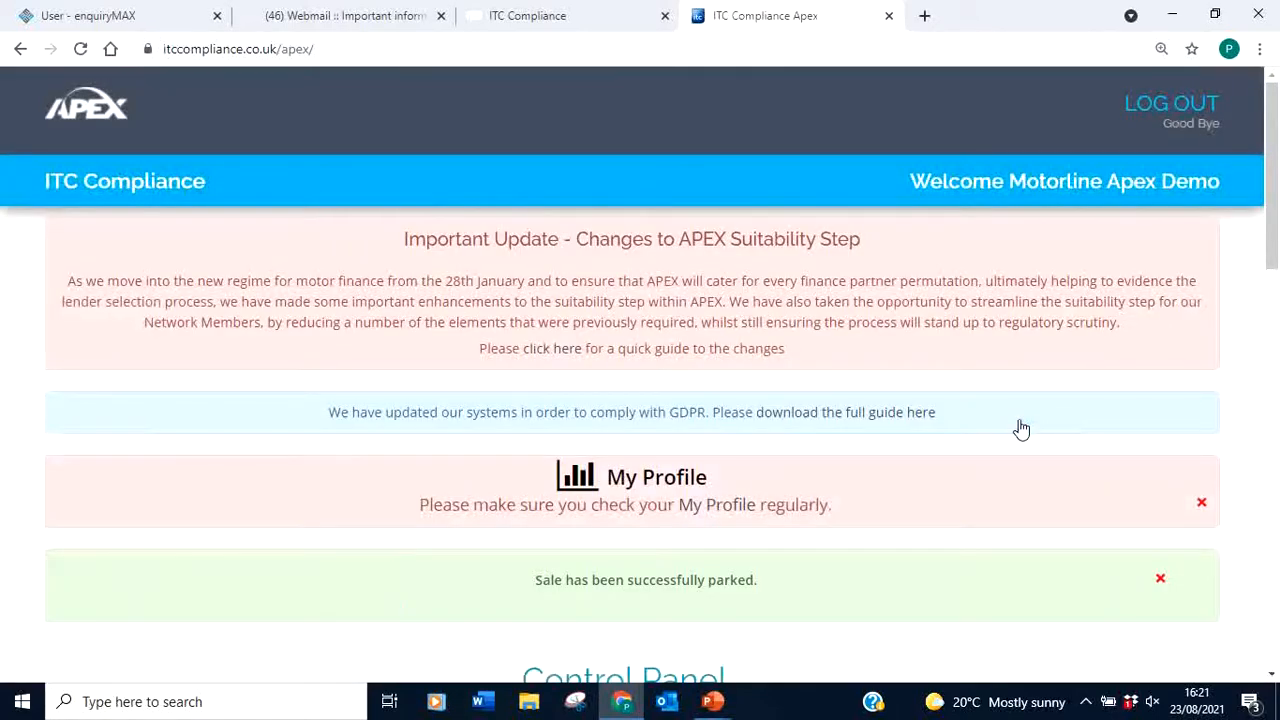
left_click_drag(1276, 176, 1276, 337)
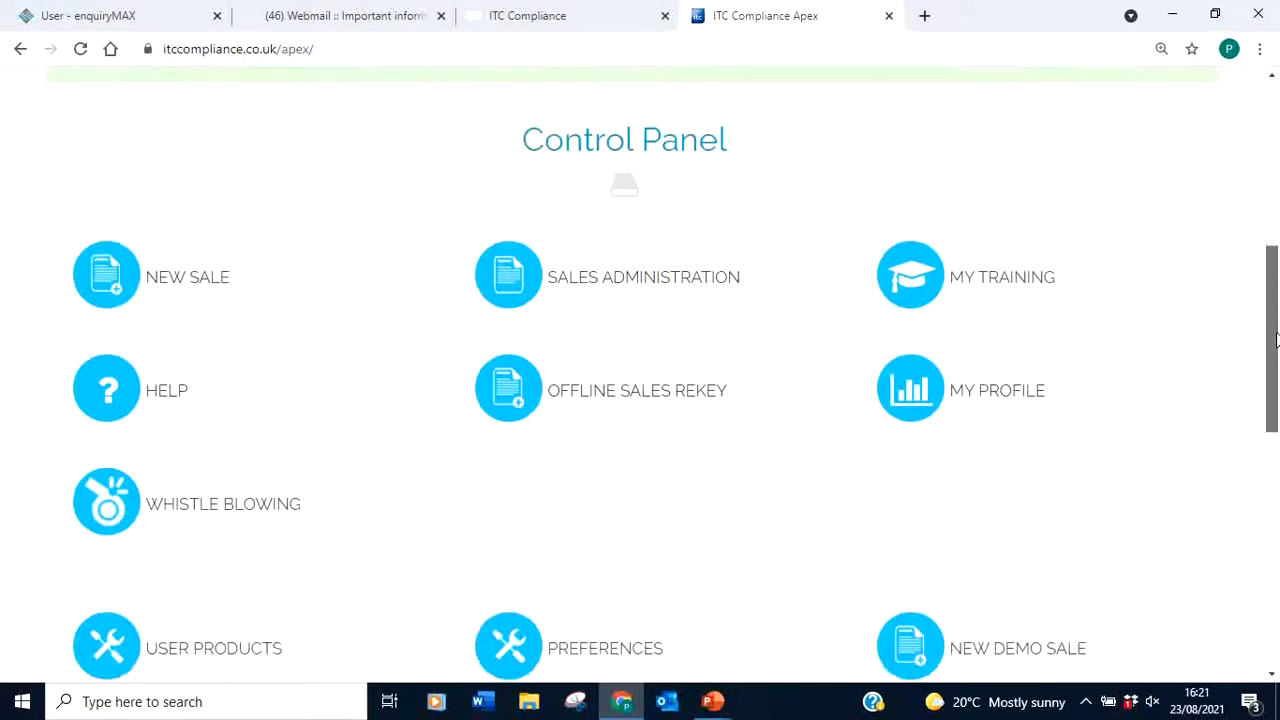
Open Sales Administration and expand the newly parked sale's details
left_click(578, 284)
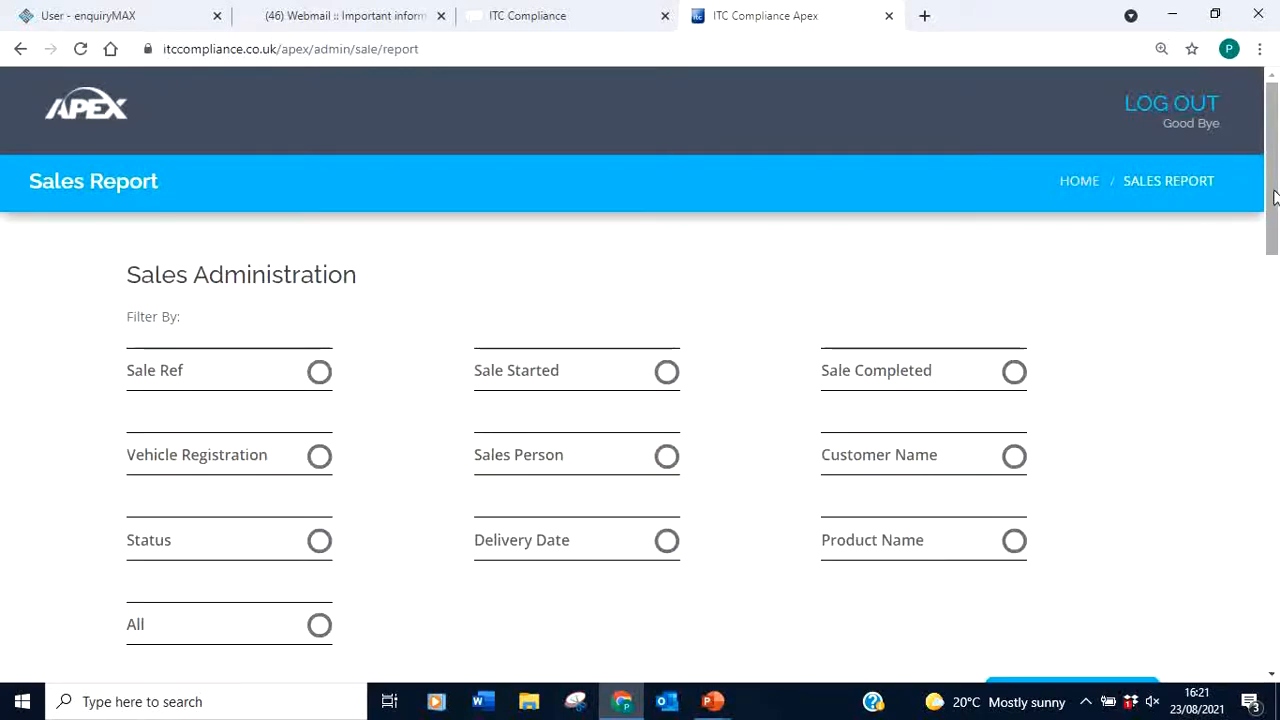
left_click_drag(1274, 198, 1272, 355)
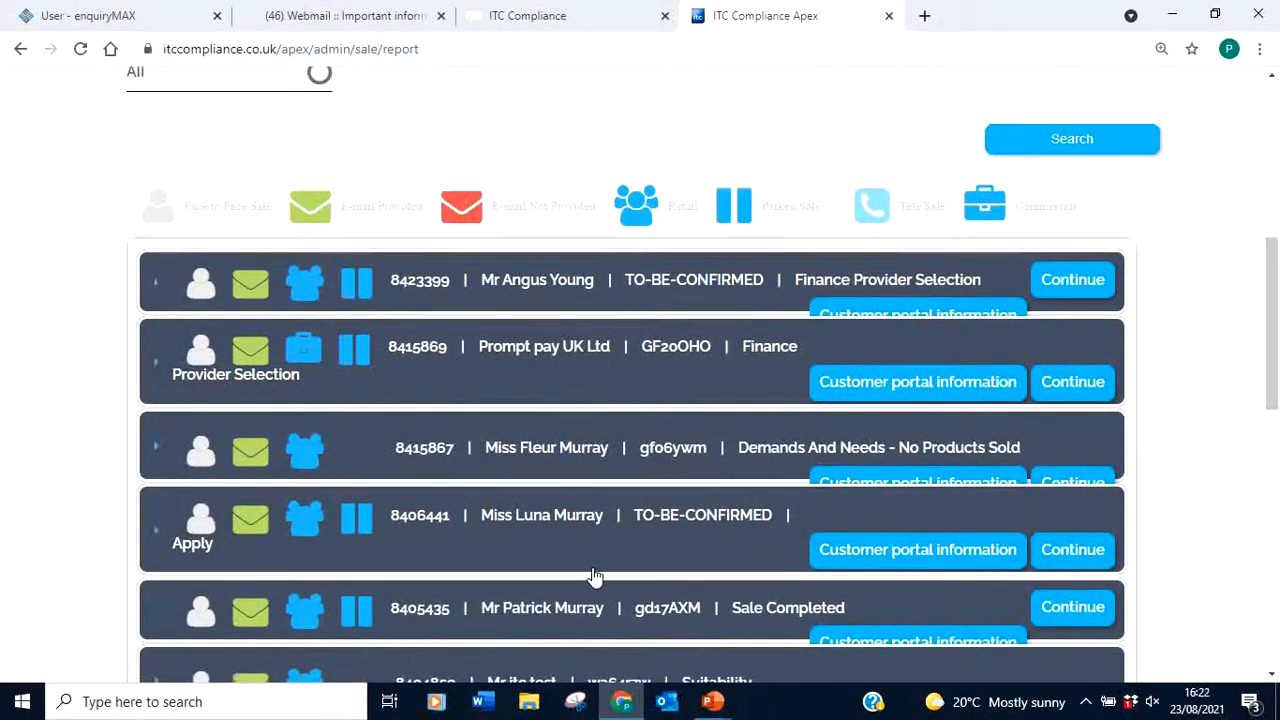
left_click(537, 287)
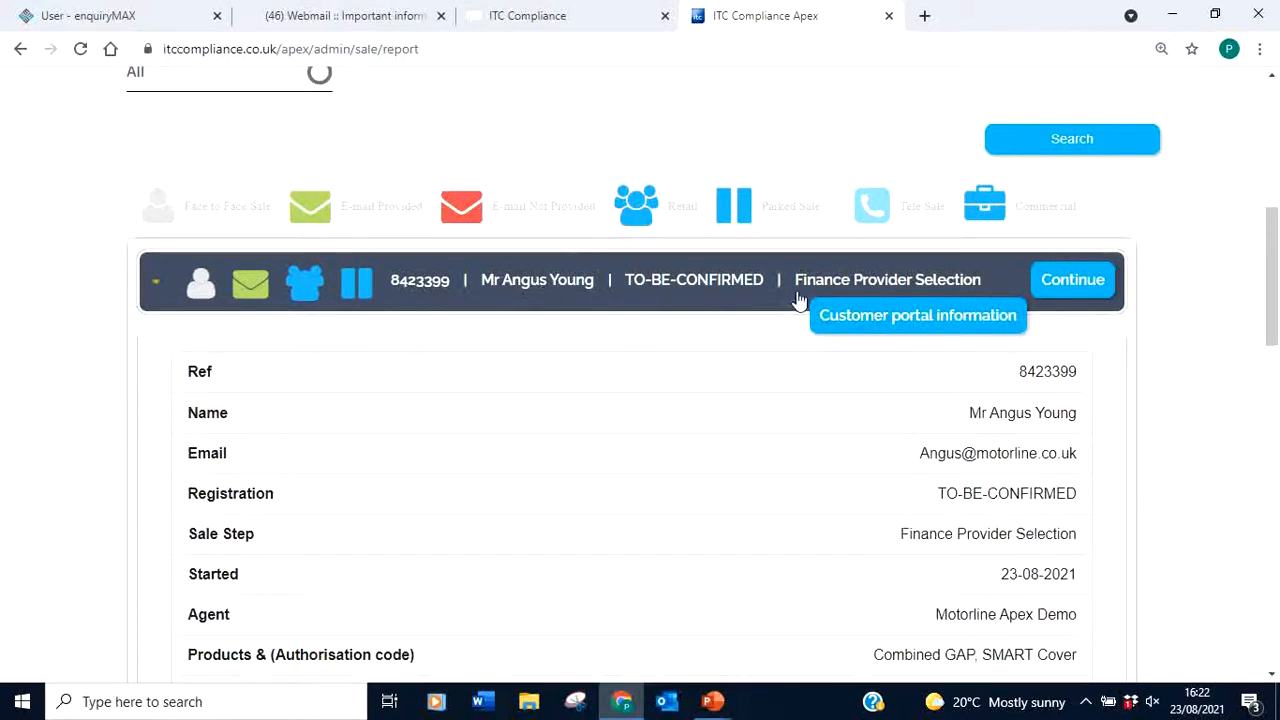
mouse_move(1272, 250)
left_mouse_down()
mouse_move(1272, 283)
mouse_move(1273, 243)
left_mouse_up()
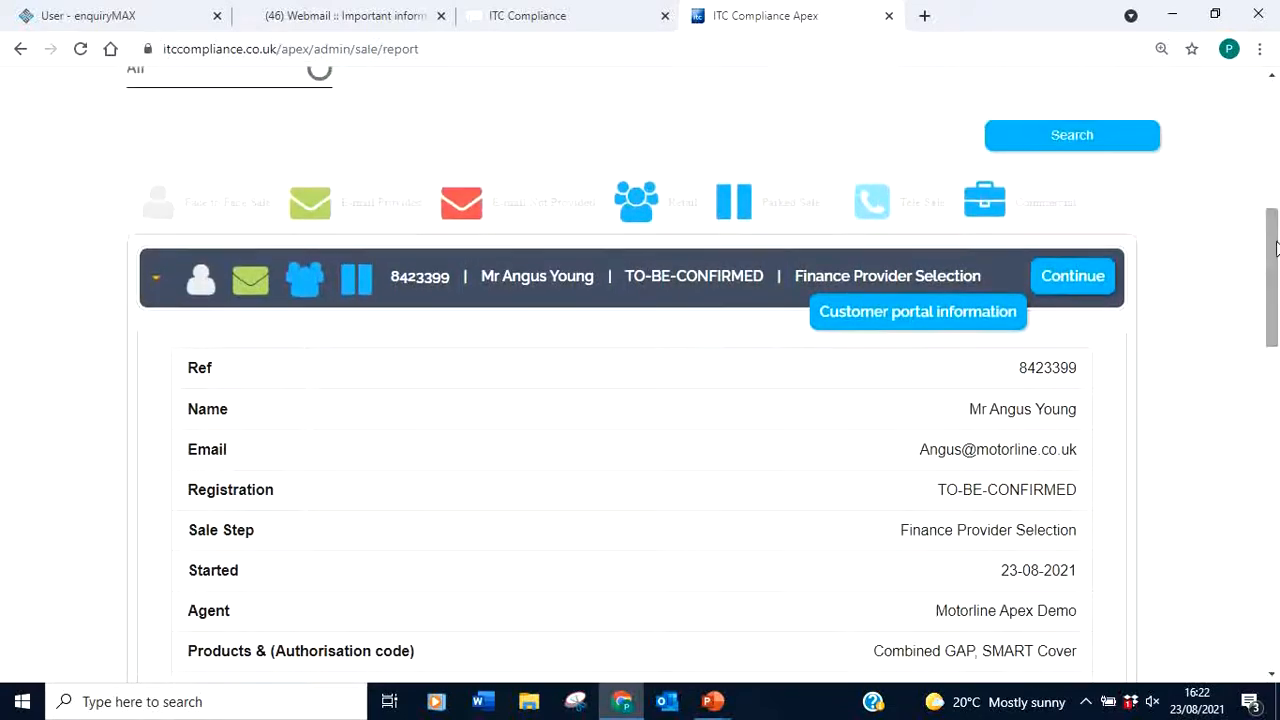
left_click(527, 287)
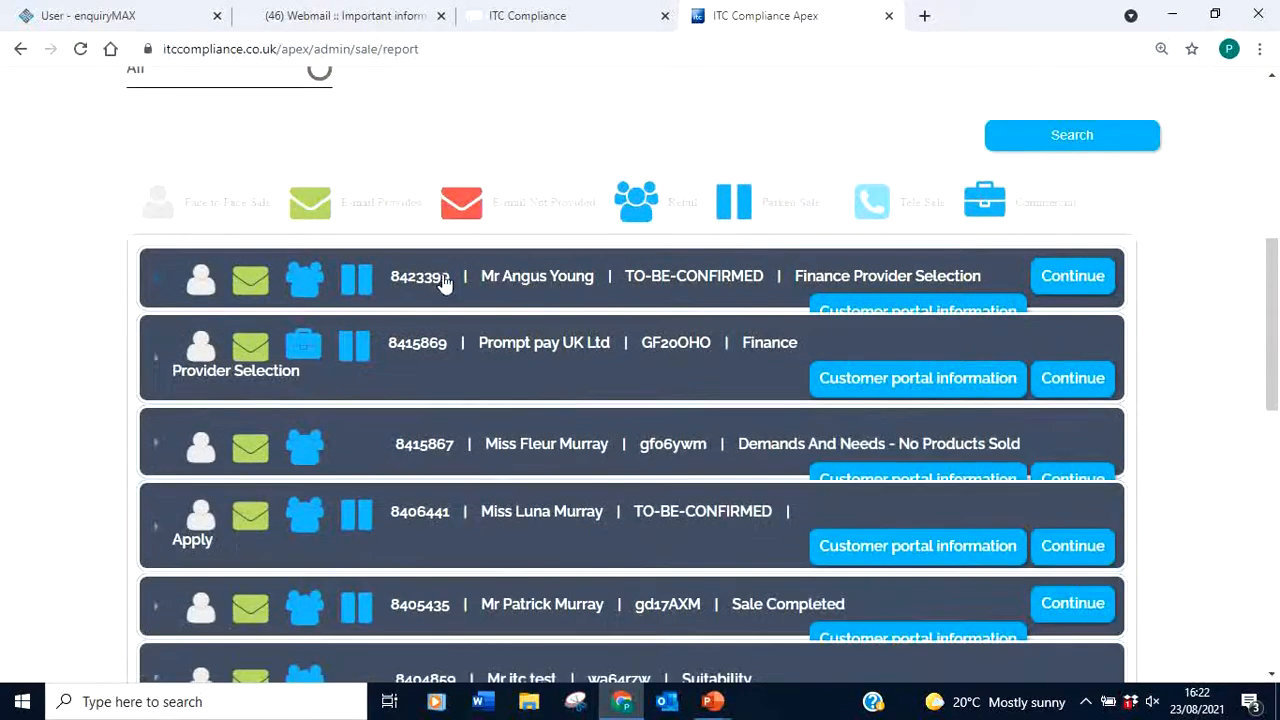
Review other sale rows and recheck the parked sale at Finance Provider Selection
left_click(557, 351)
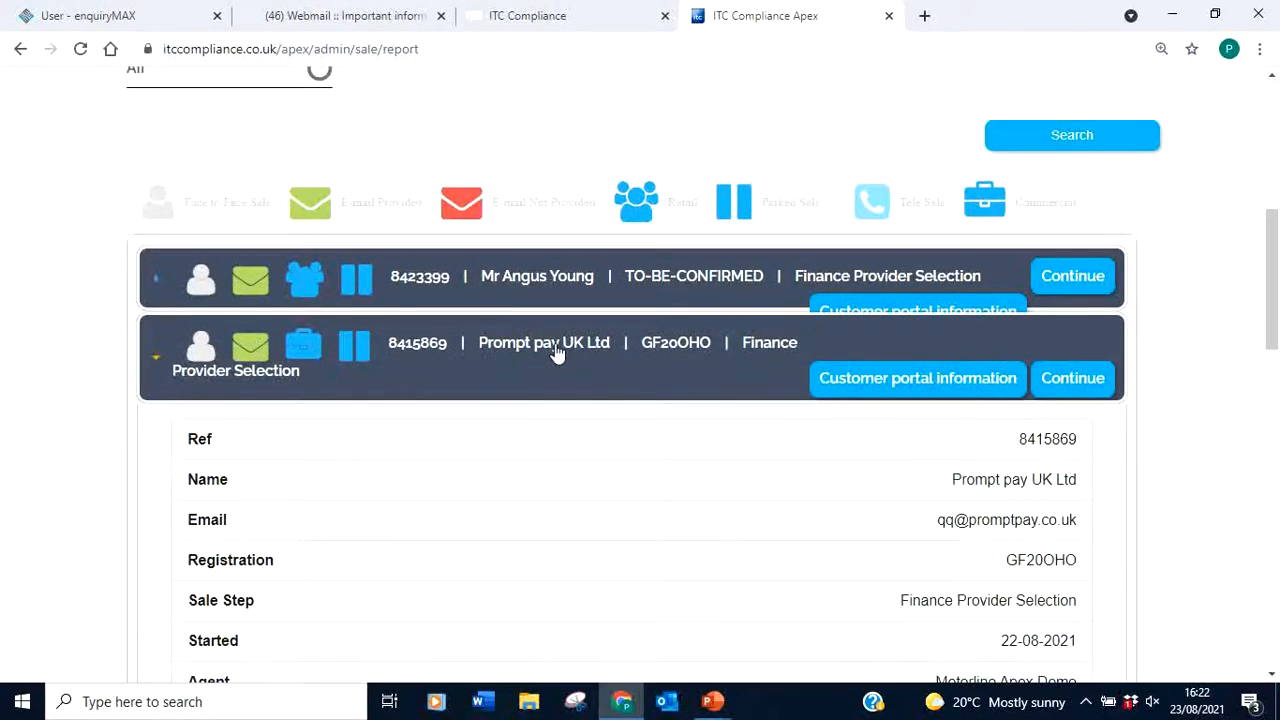
left_click(554, 351)
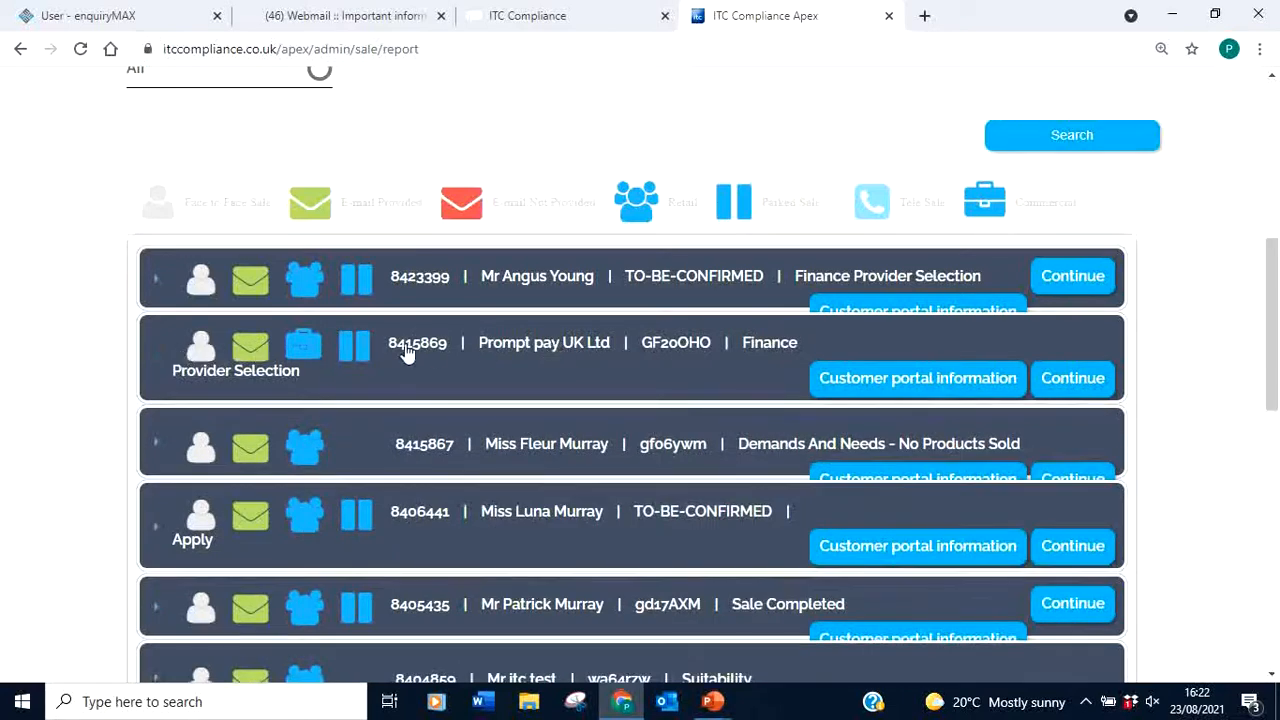
left_click(527, 526)
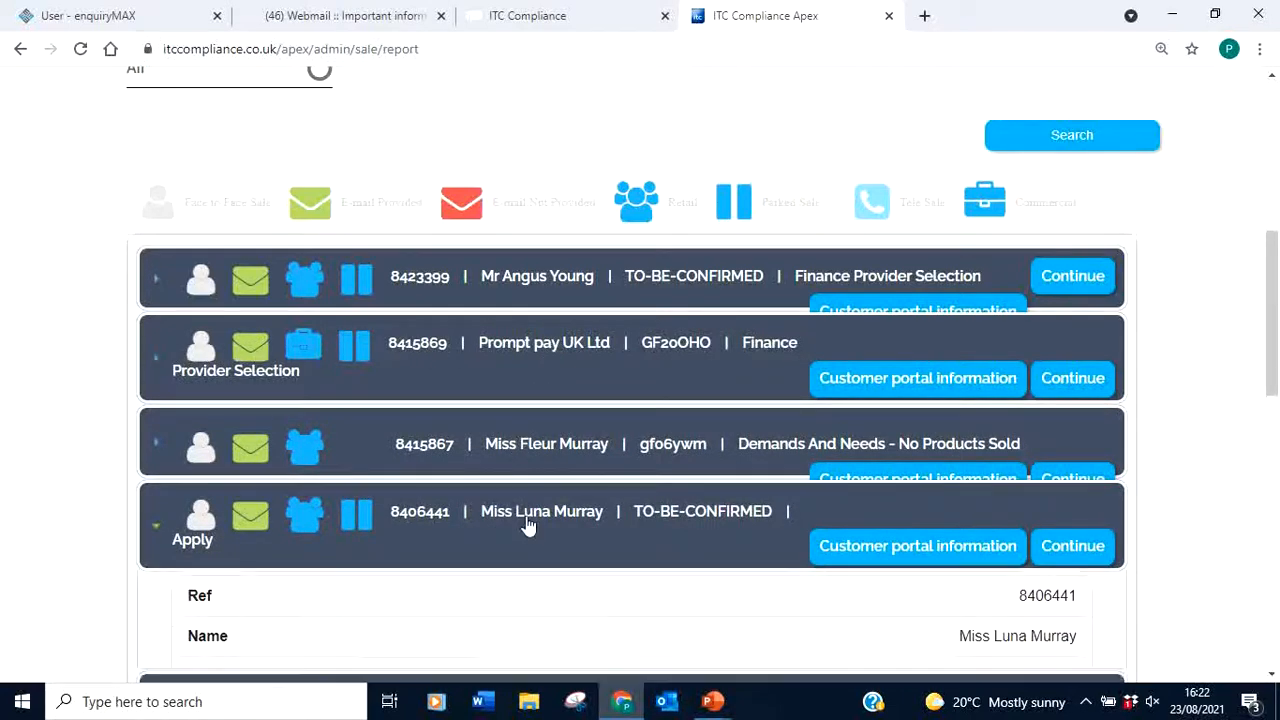
mouse_move(1276, 245)
left_mouse_down()
mouse_move(1273, 363)
mouse_move(1265, 227)
left_mouse_up()
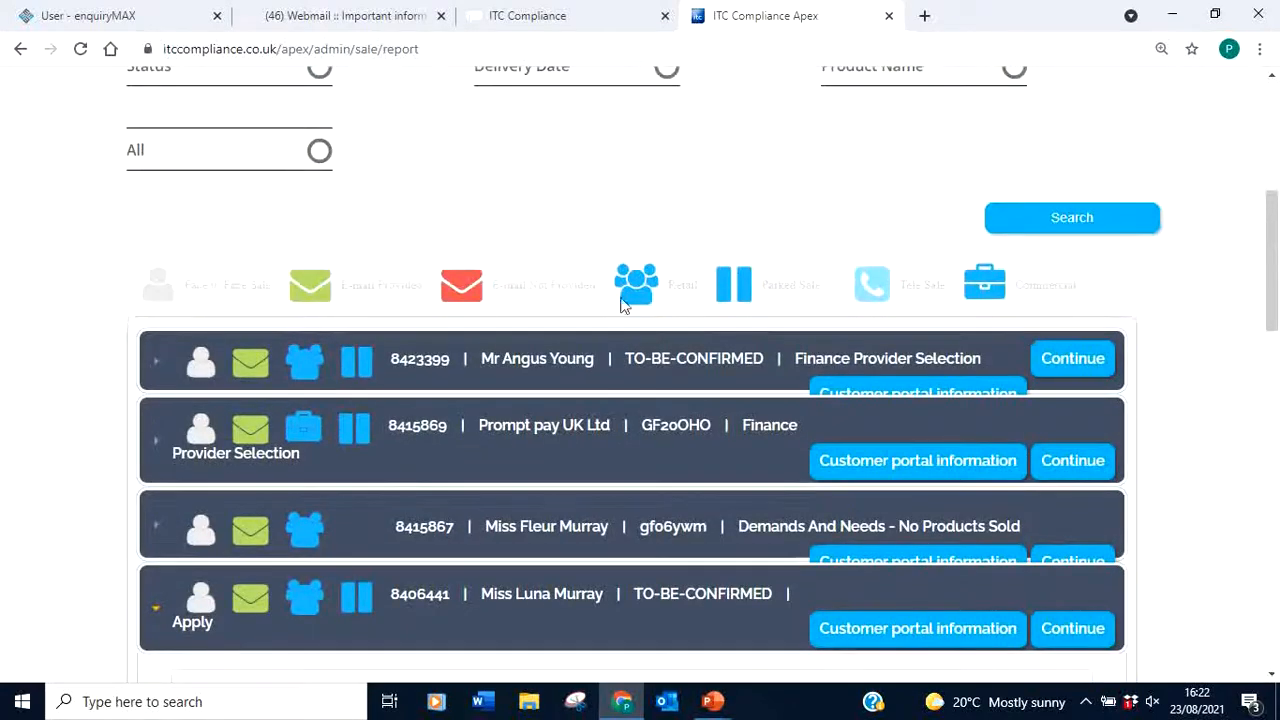
left_click(520, 367)
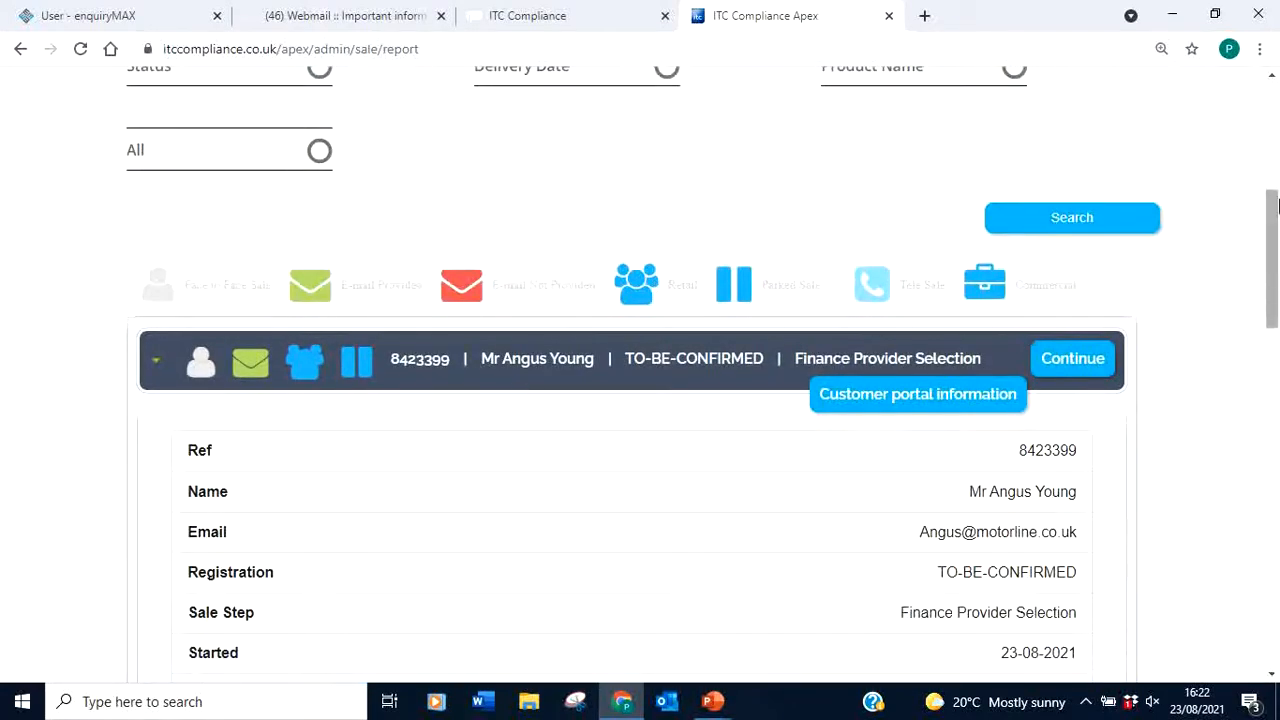
mouse_move(1276, 217)
left_mouse_down()
mouse_move(1272, 312)
mouse_move(1271, 208)
left_mouse_up()
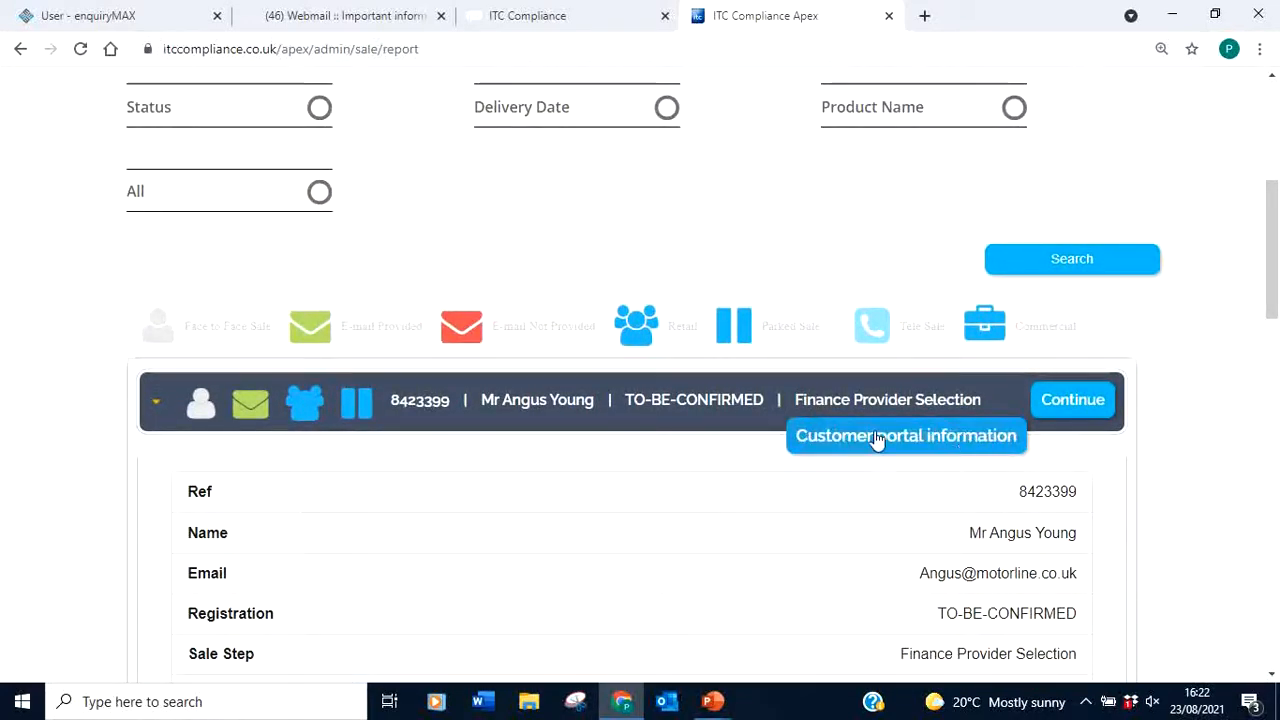
left_click(700, 412)
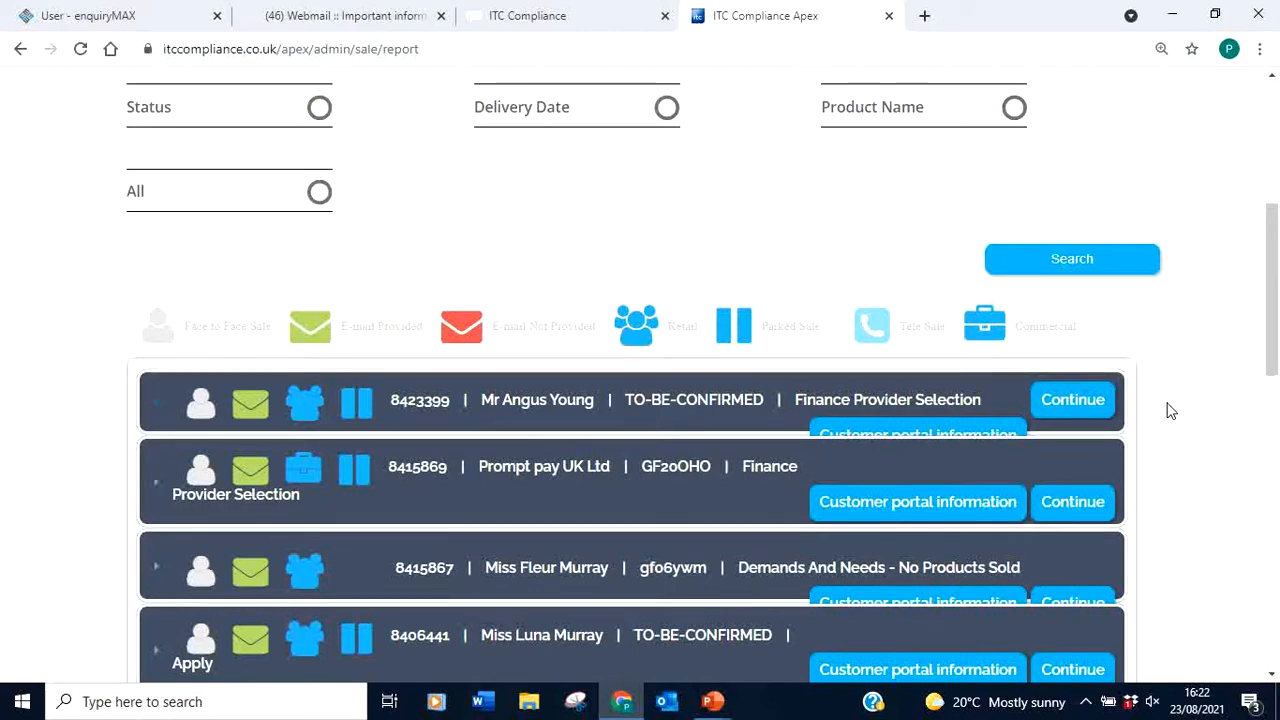
left_click_drag(1273, 322, 1268, 208)
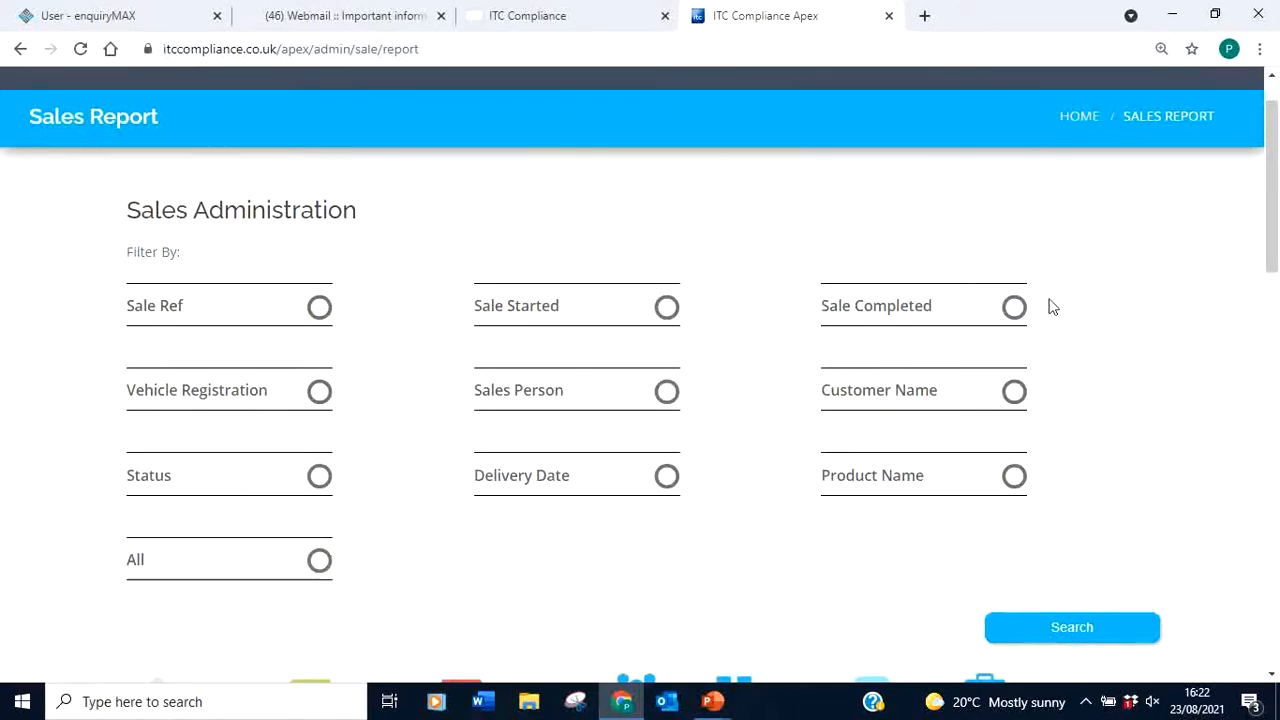
left_click_drag(1272, 243, 1276, 400)
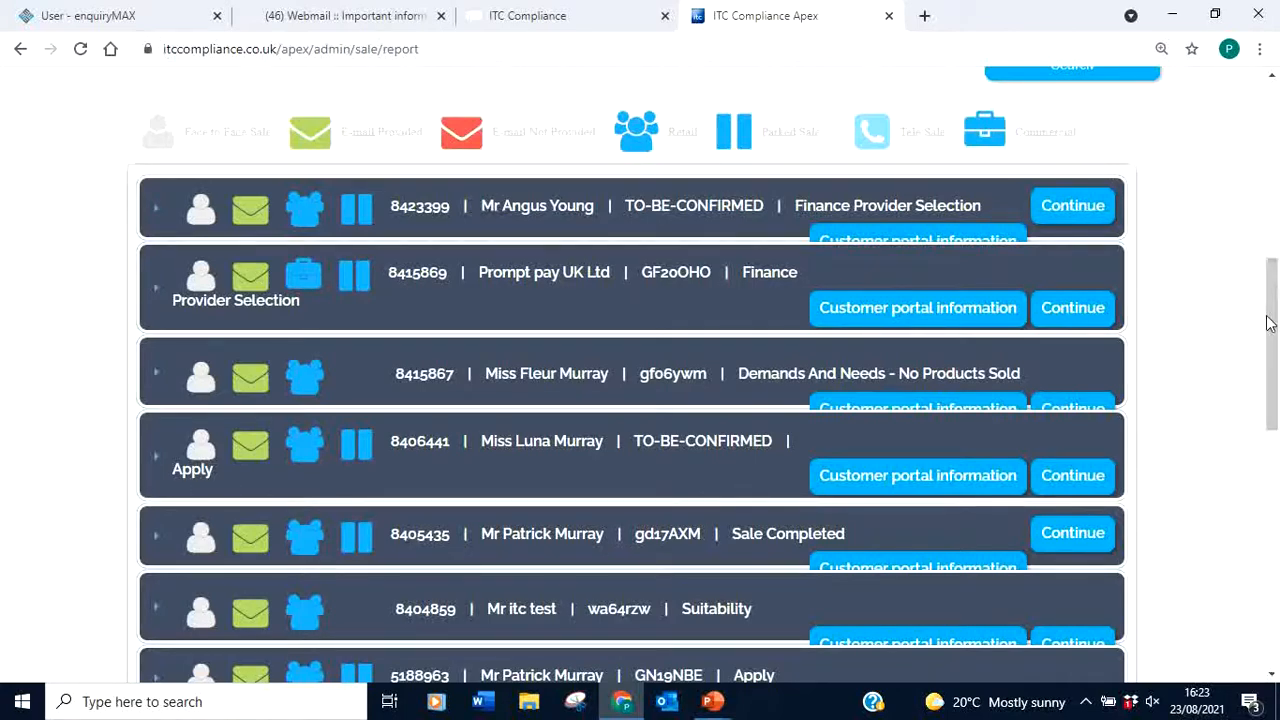
left_click_drag(1268, 322, 1262, 118)
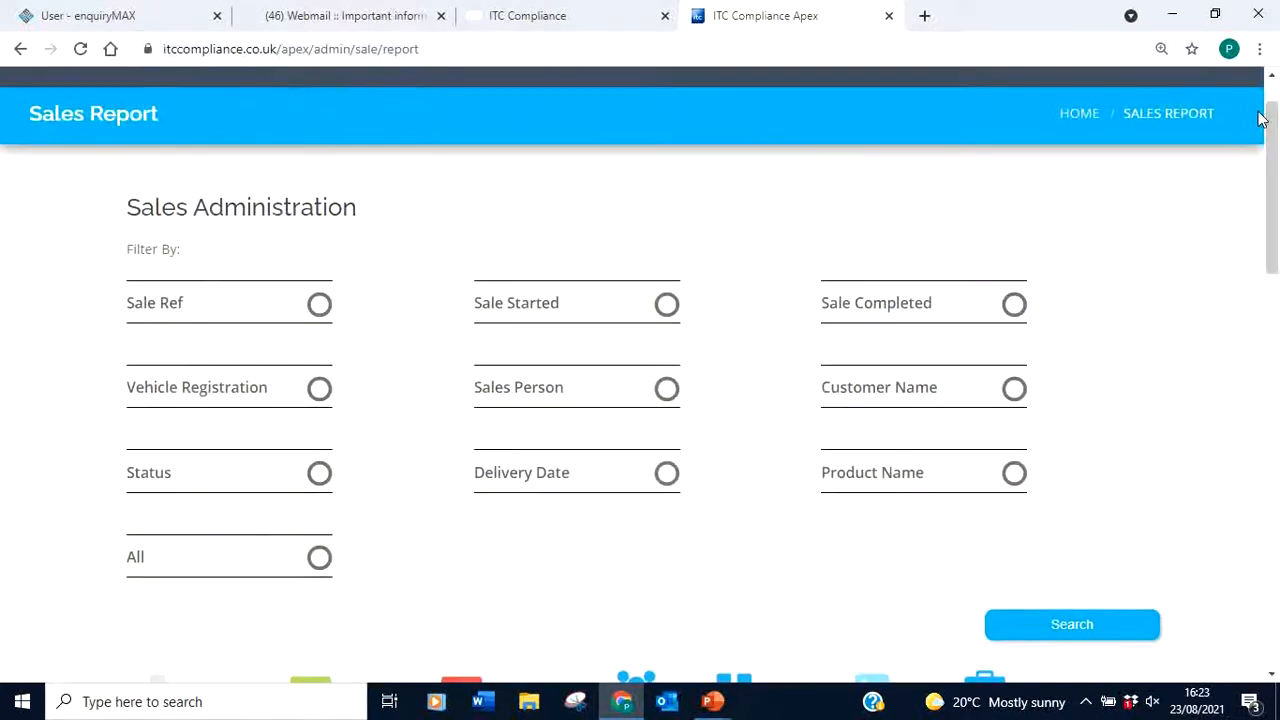